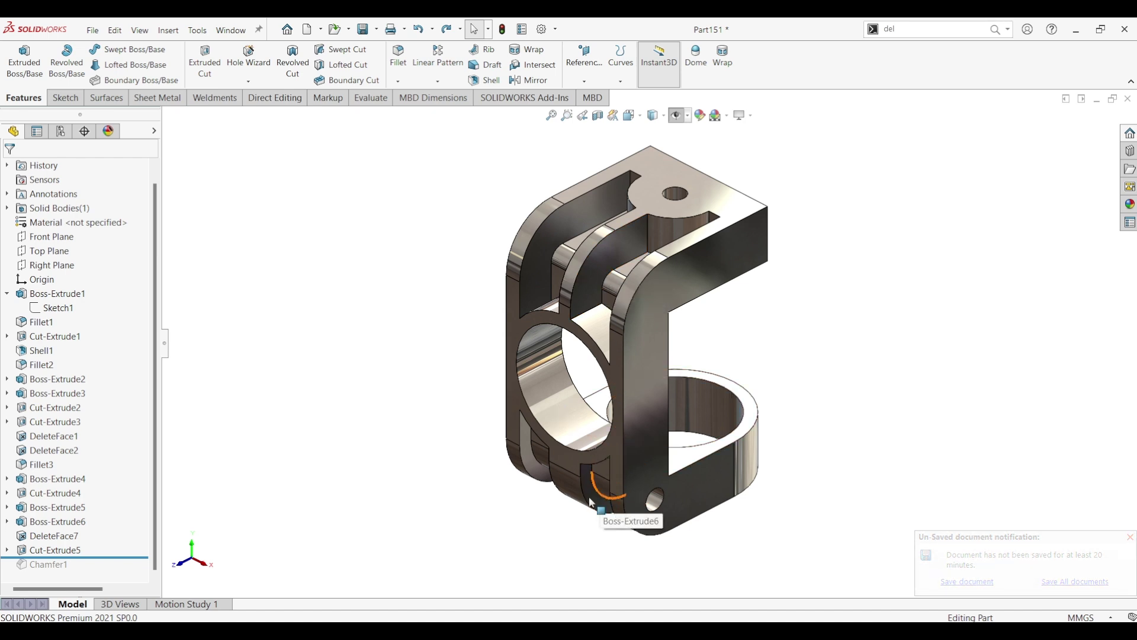
Step: Switch to the PDF drawing of Part No 151 in Microsoft Edge, examine its views and dimensions, and return to SOLIDWORKS
left_click(450, 629)
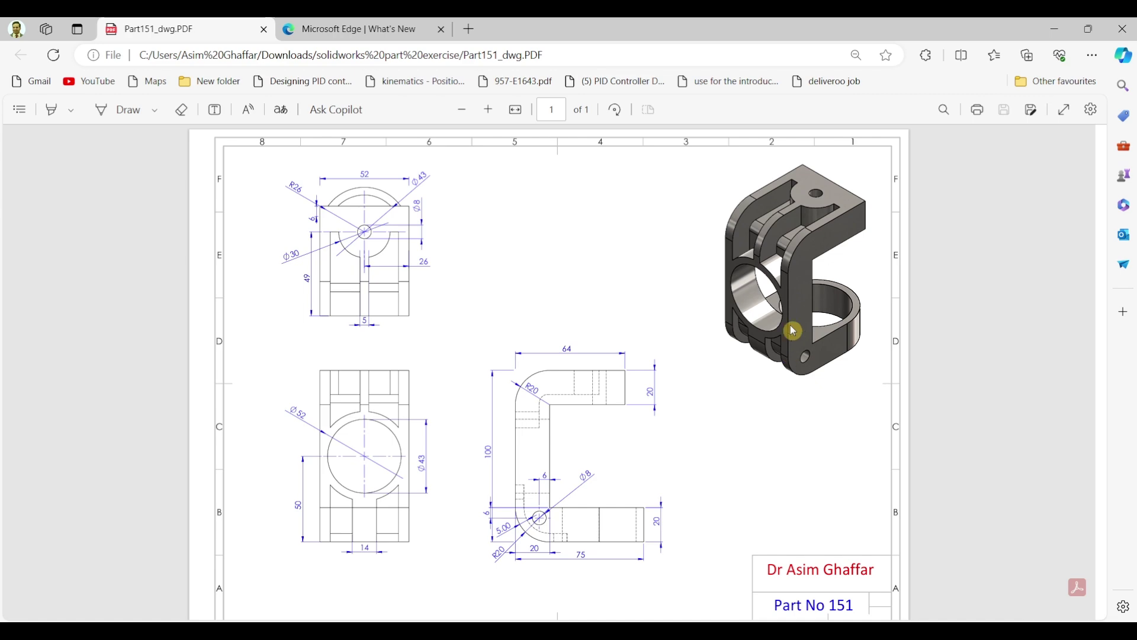
left_click(1042, 27)
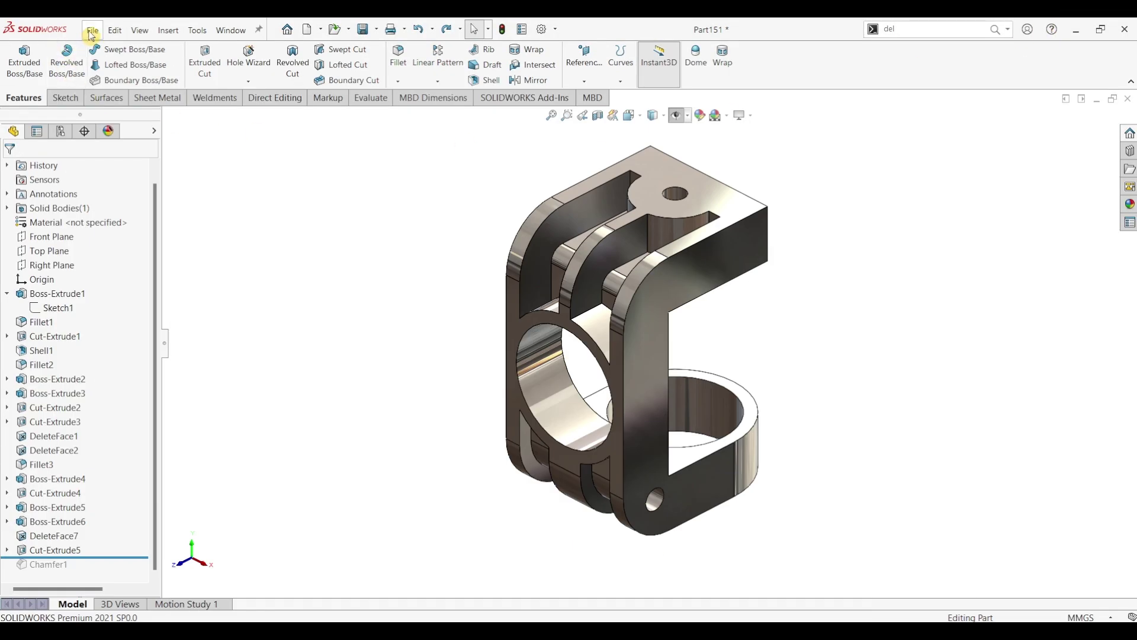
Step: Create a new part document and start a sketch on the Front Plane
left_click(92, 30)
left_click(99, 52)
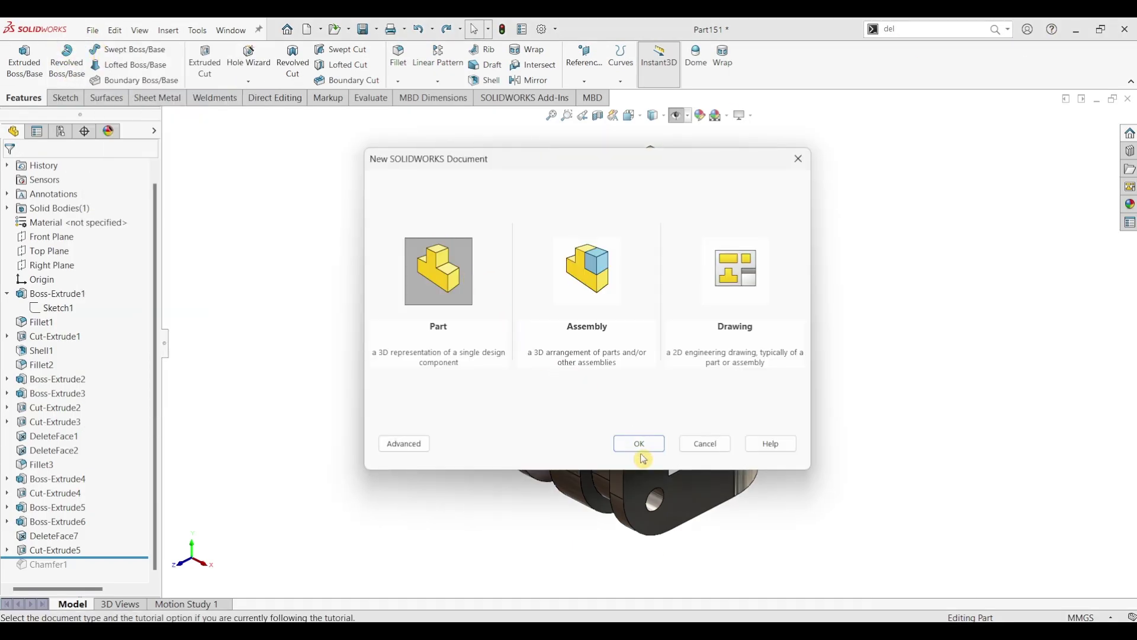
left_click(649, 446)
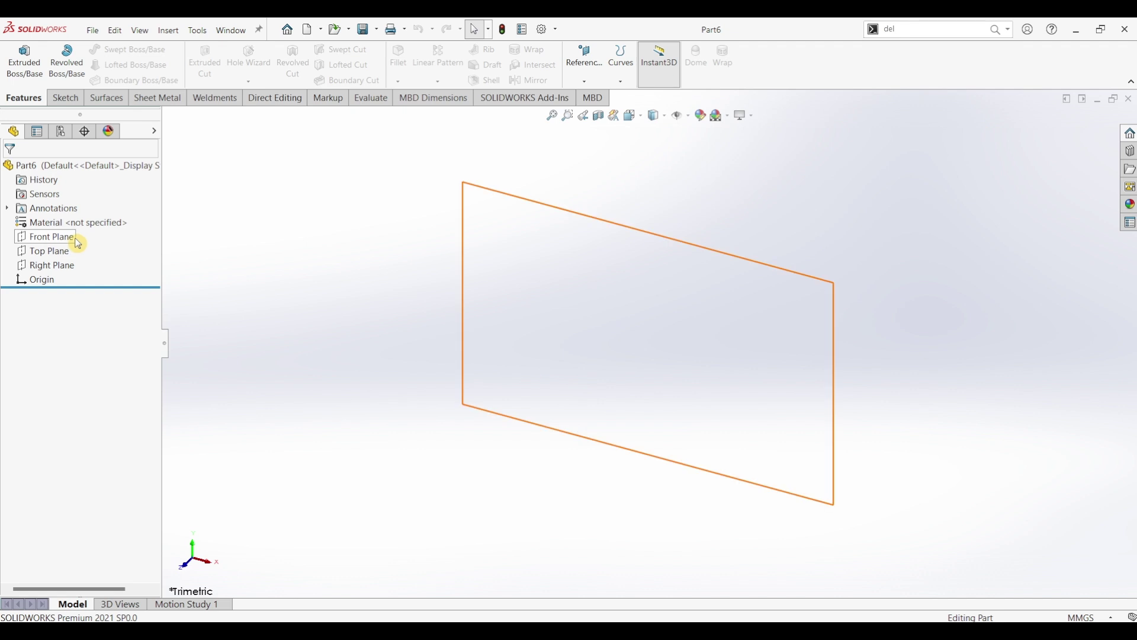
left_click(65, 97)
left_click(20, 59)
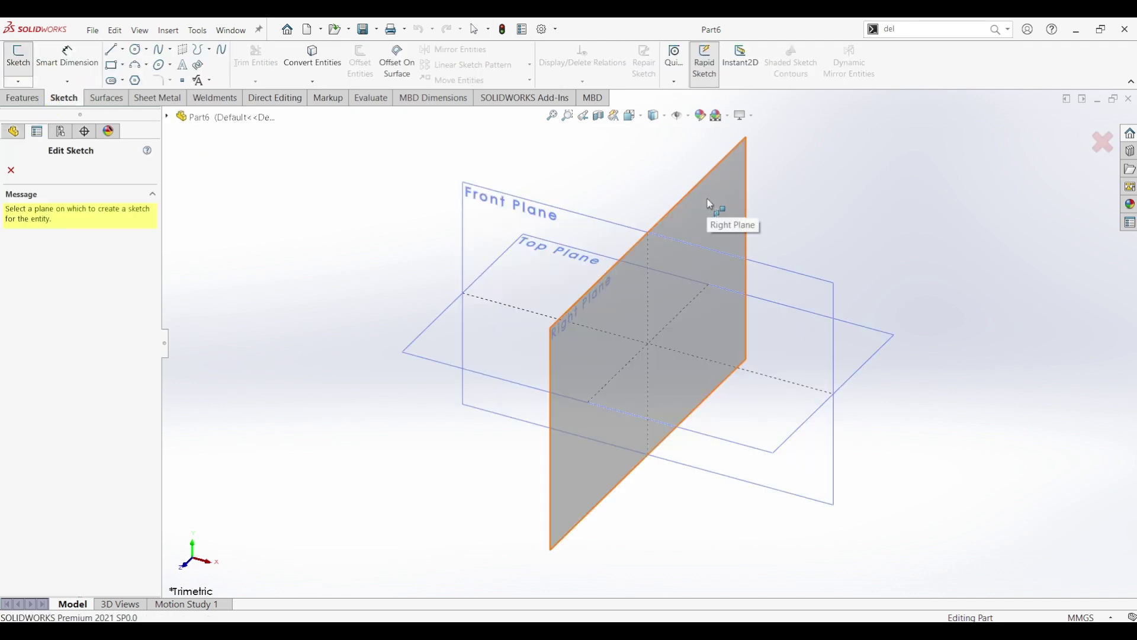
left_click(518, 210)
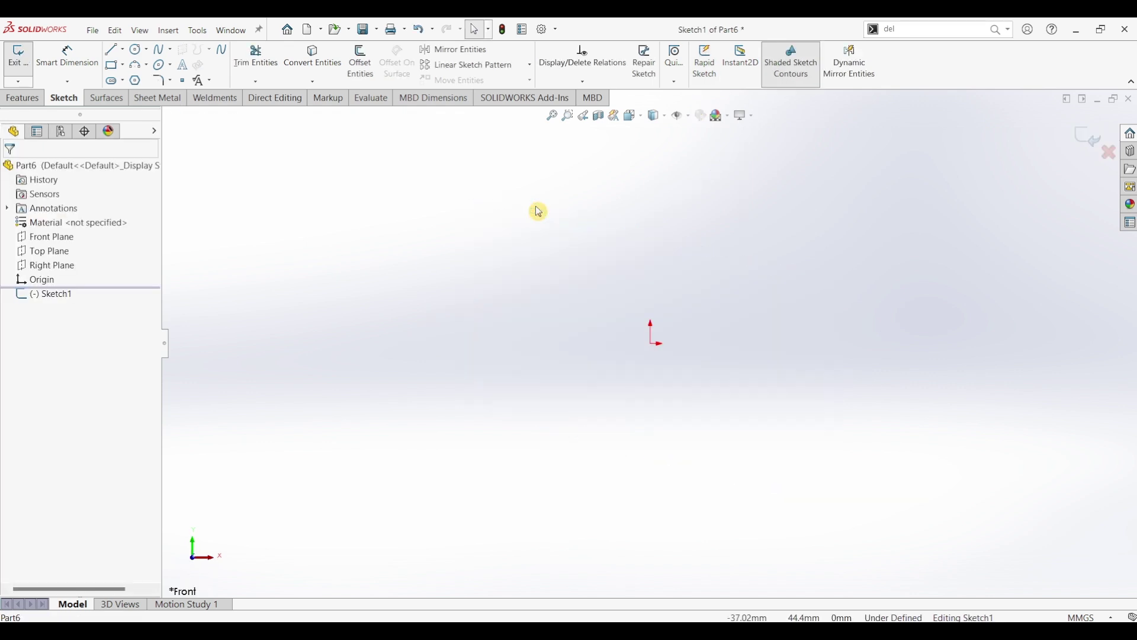
Step: Sketch an open C-shape from the origin with three lines: about 59 mm leftward, 92 mm downward and 93 mm rightward
left_click(113, 51)
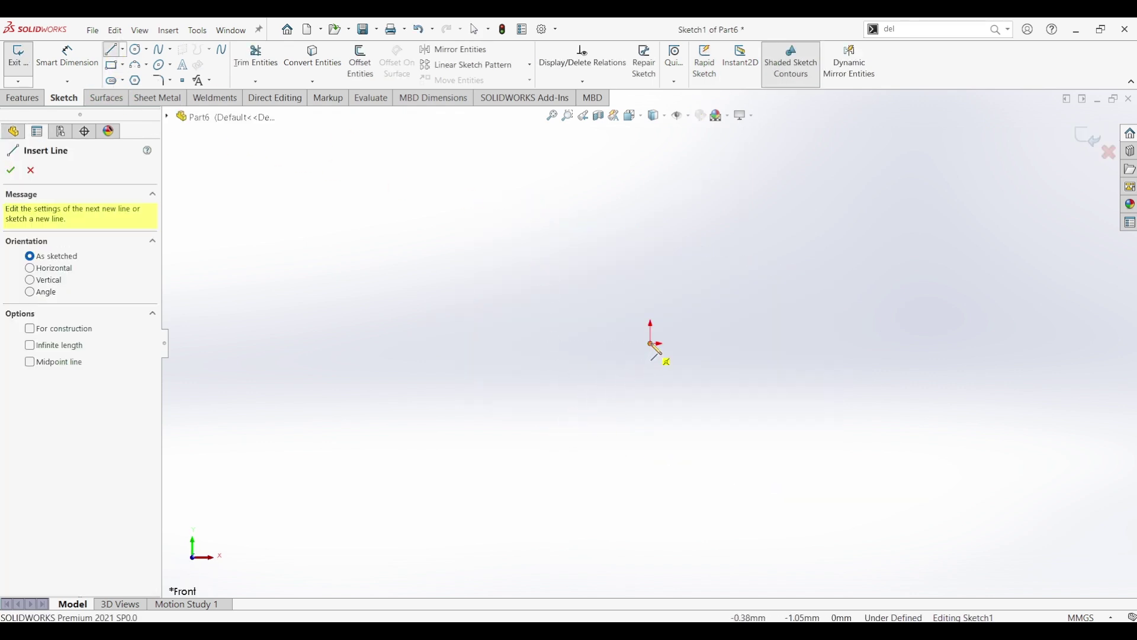
left_click(654, 346)
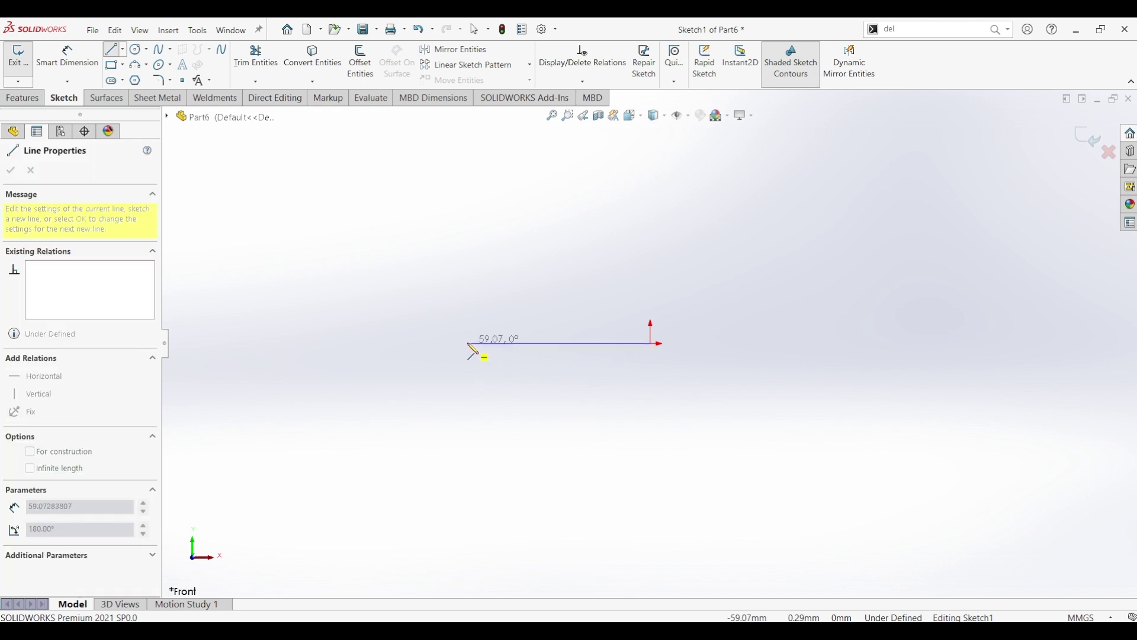
left_click(523, 344)
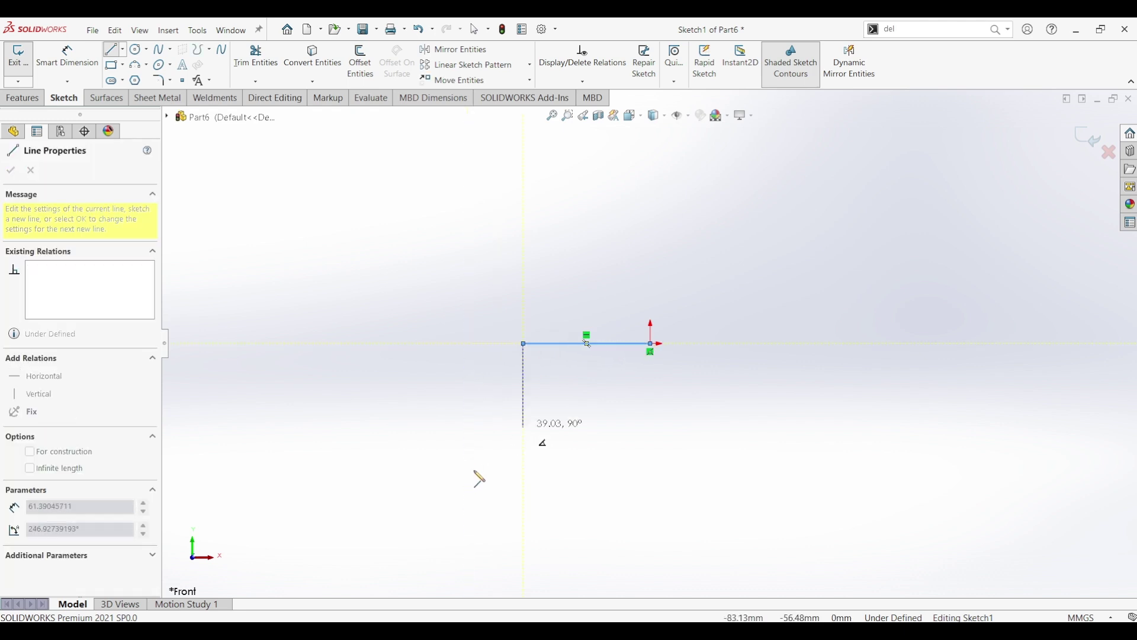
left_click(523, 541)
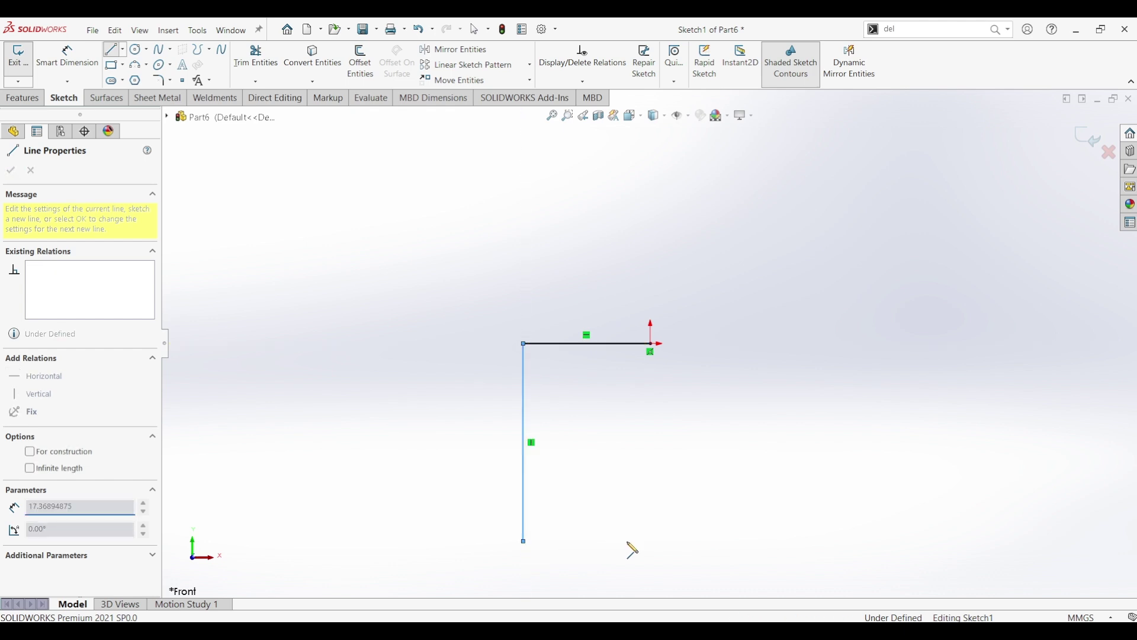
left_click(723, 542)
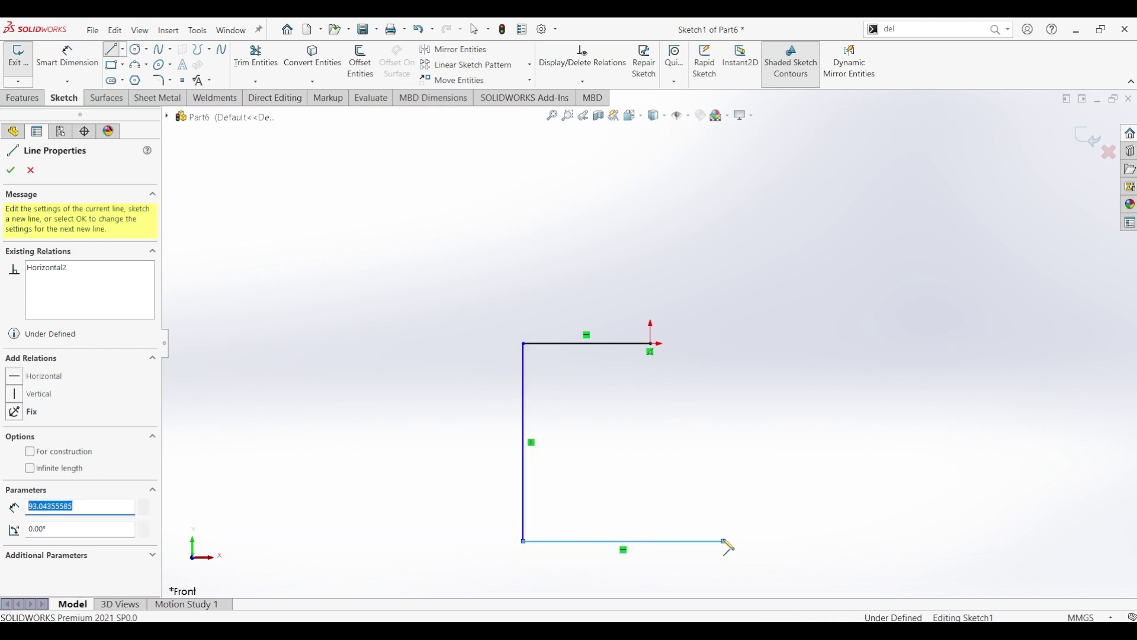
left_click(711, 588)
key("Escape")
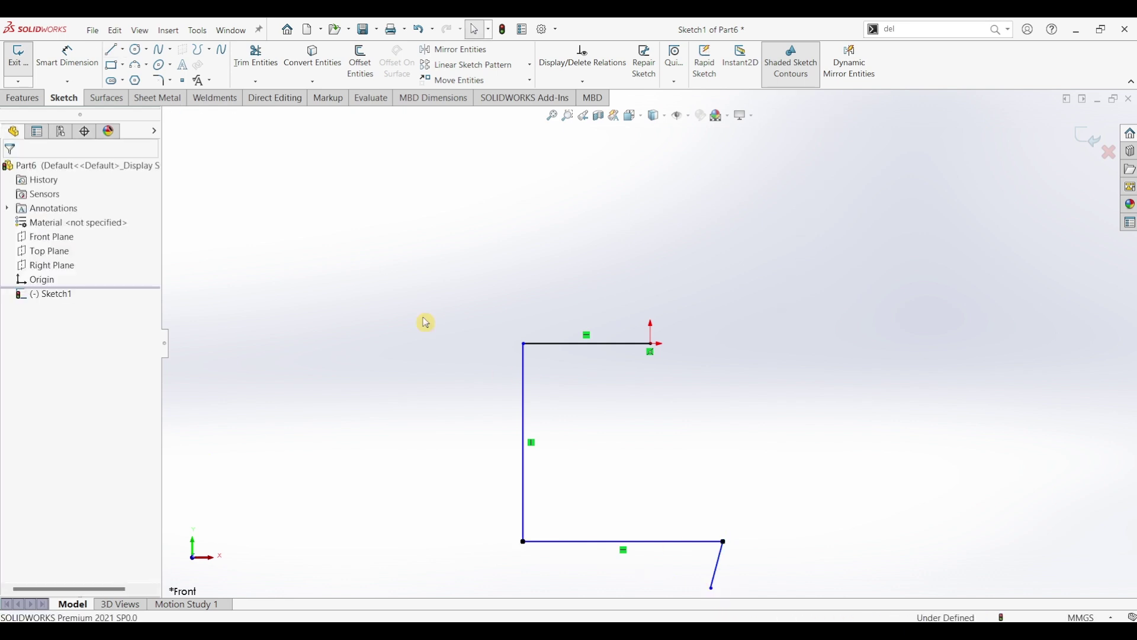
key("ctrl+z")
left_click(110, 52)
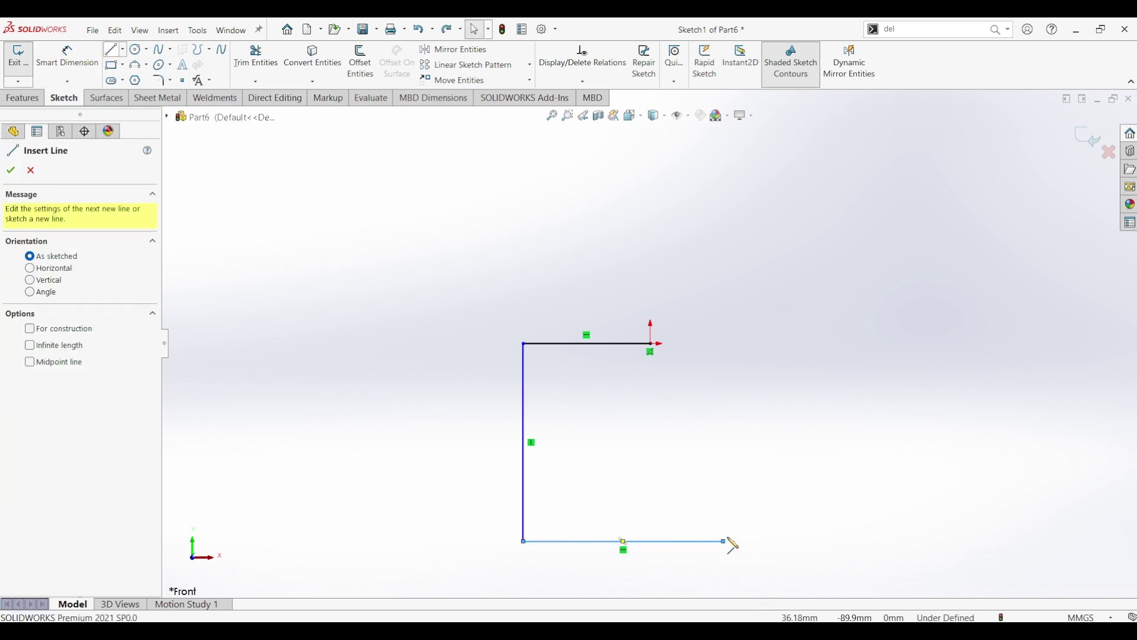
key("Escape")
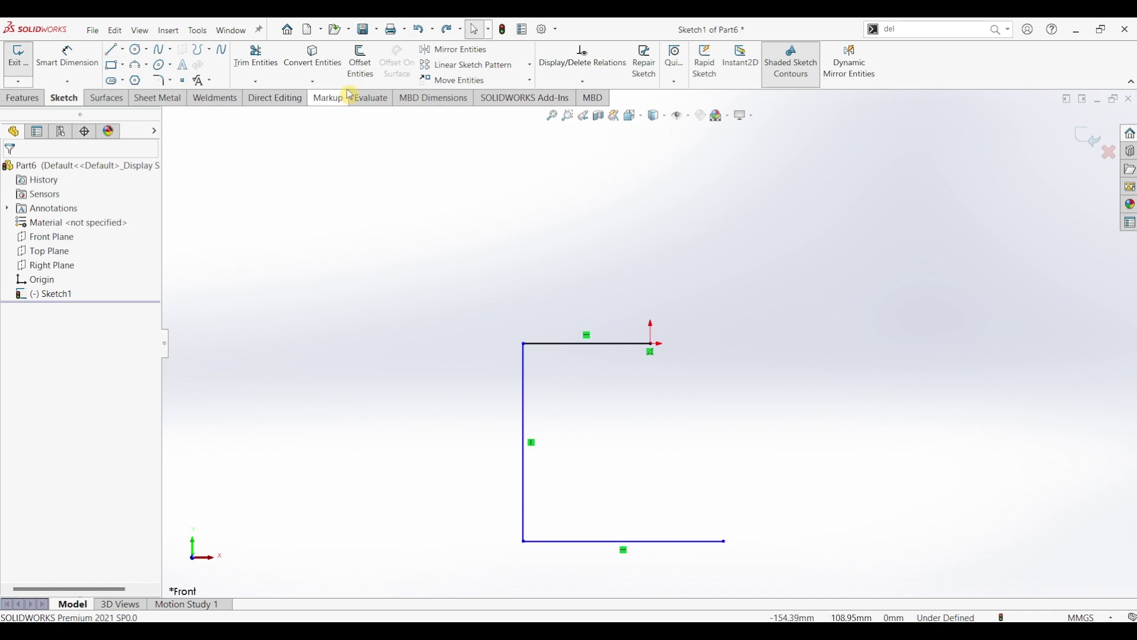
Step: Offset the three C-shape lines 20 mm outward and close the ends with straight line caps
left_click(360, 62)
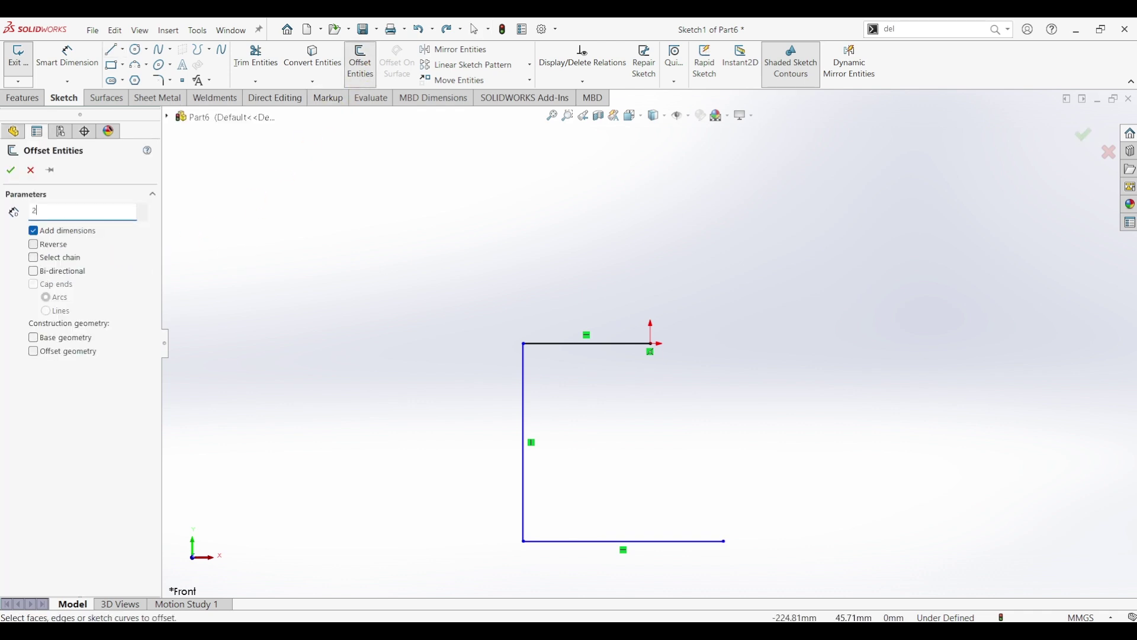
left_click(674, 547)
left_click(521, 428)
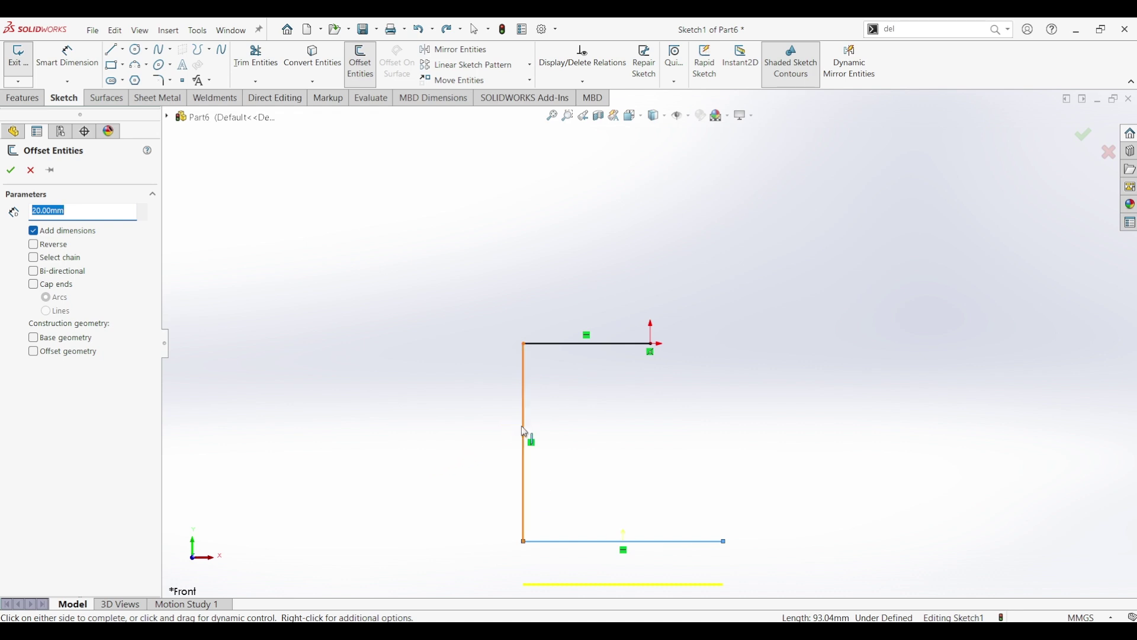
left_click(602, 344)
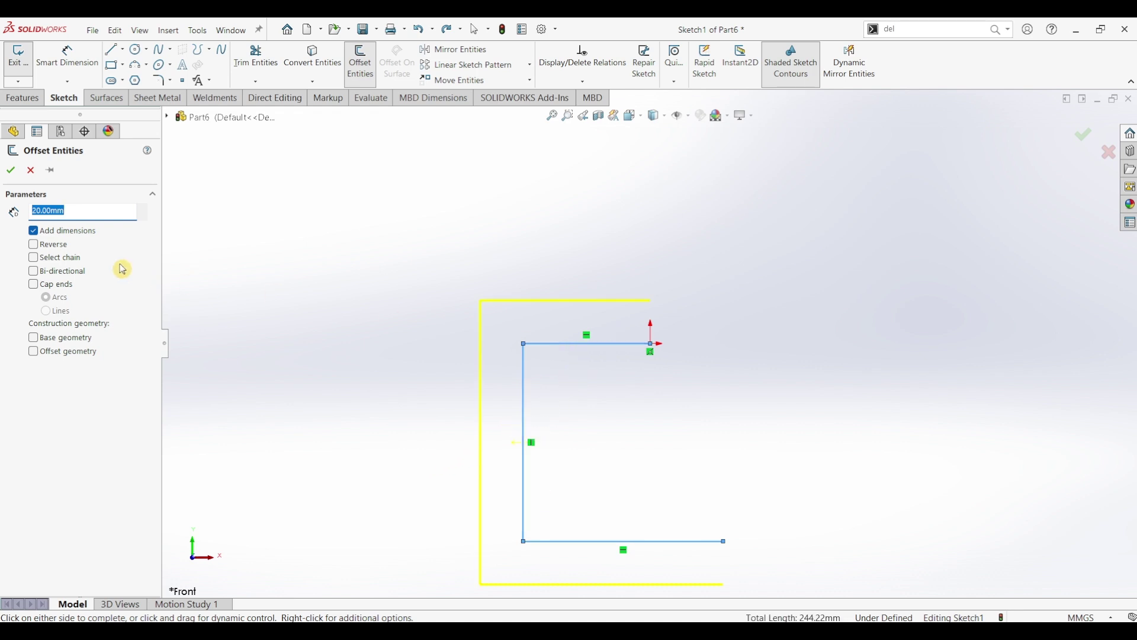
left_click(34, 286)
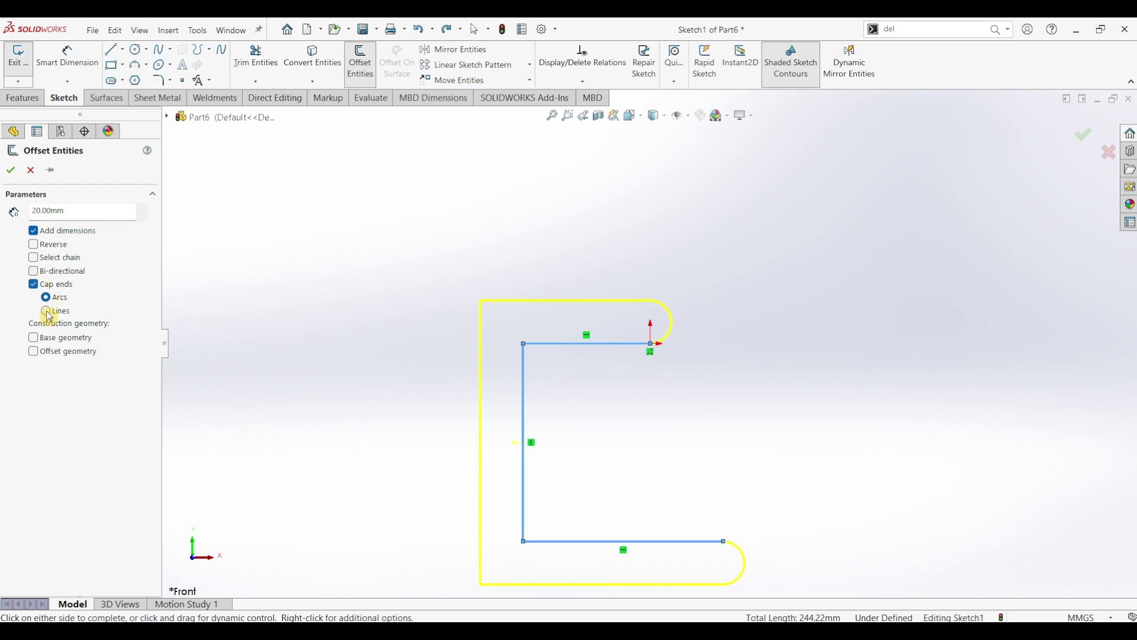
left_click(494, 292)
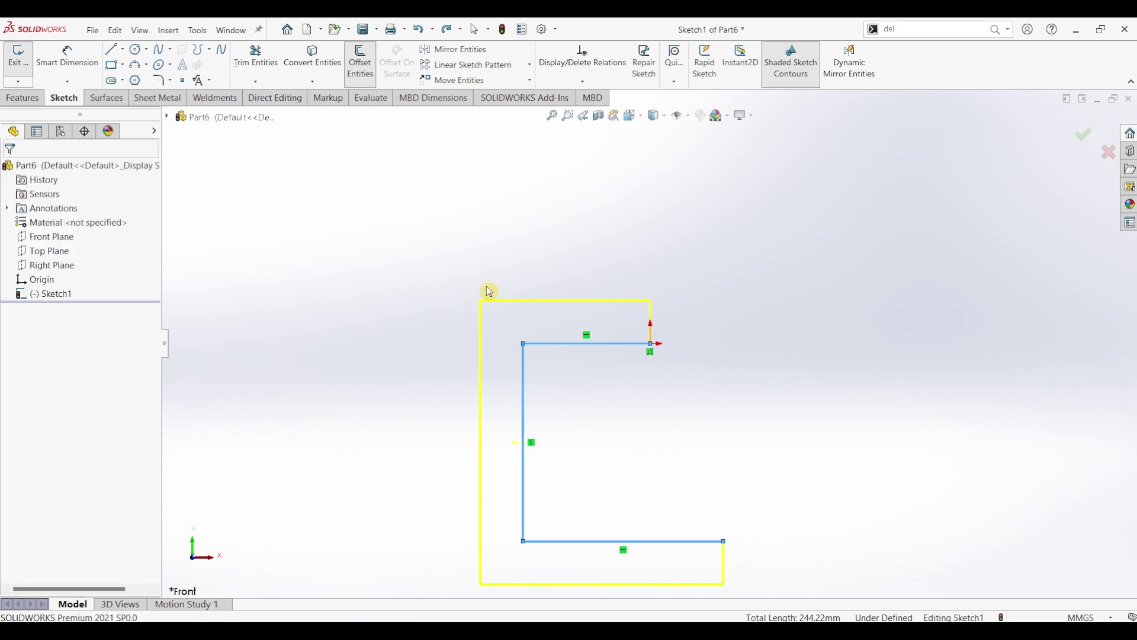
Step: Dimension the profile's outer top edge and set its length to 64 mm
left_click(59, 55)
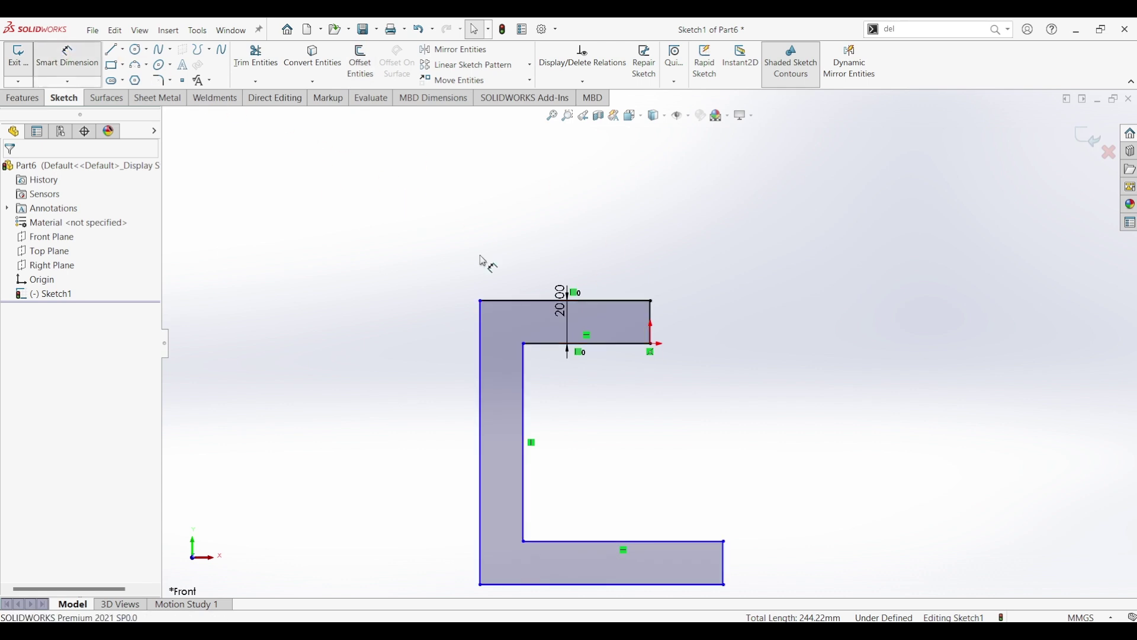
left_click(567, 301)
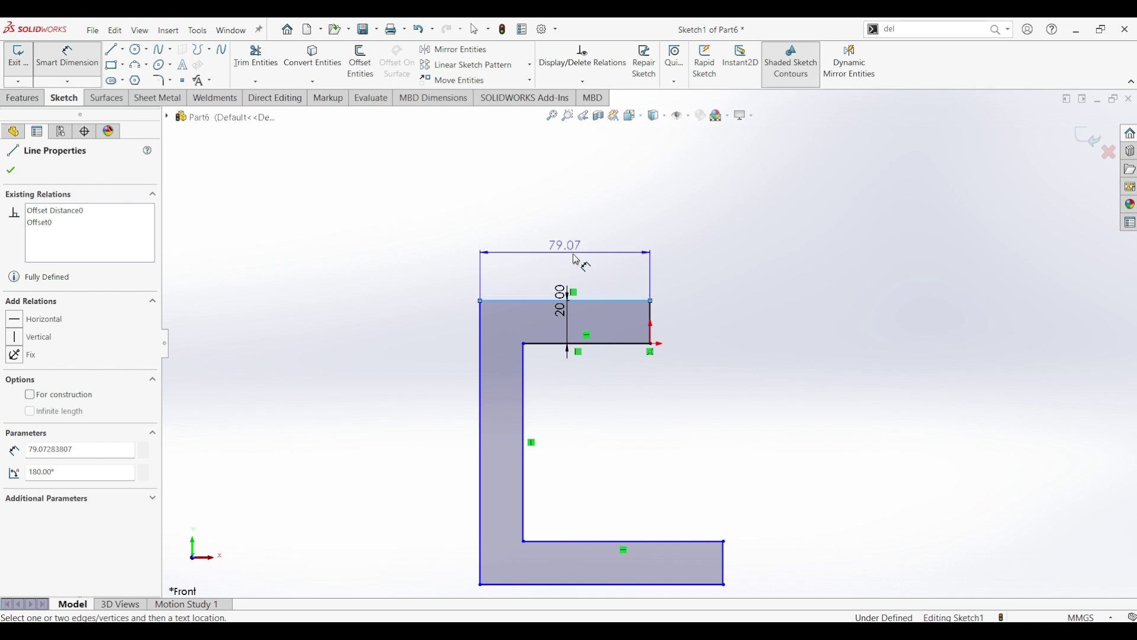
left_click(717, 308)
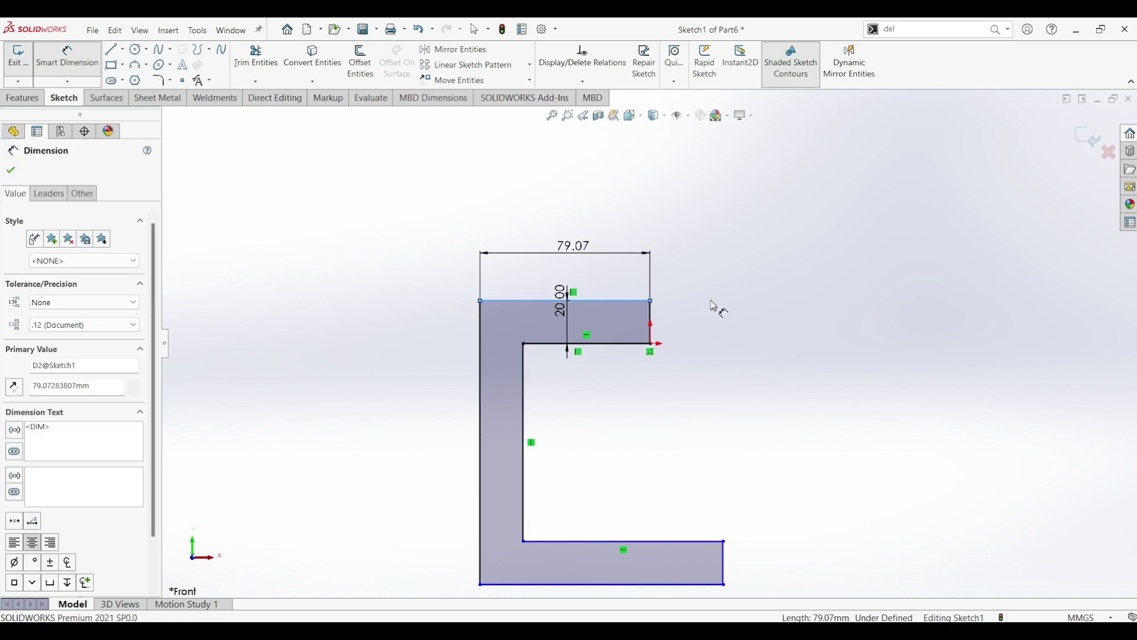
type("64")
key("Return")
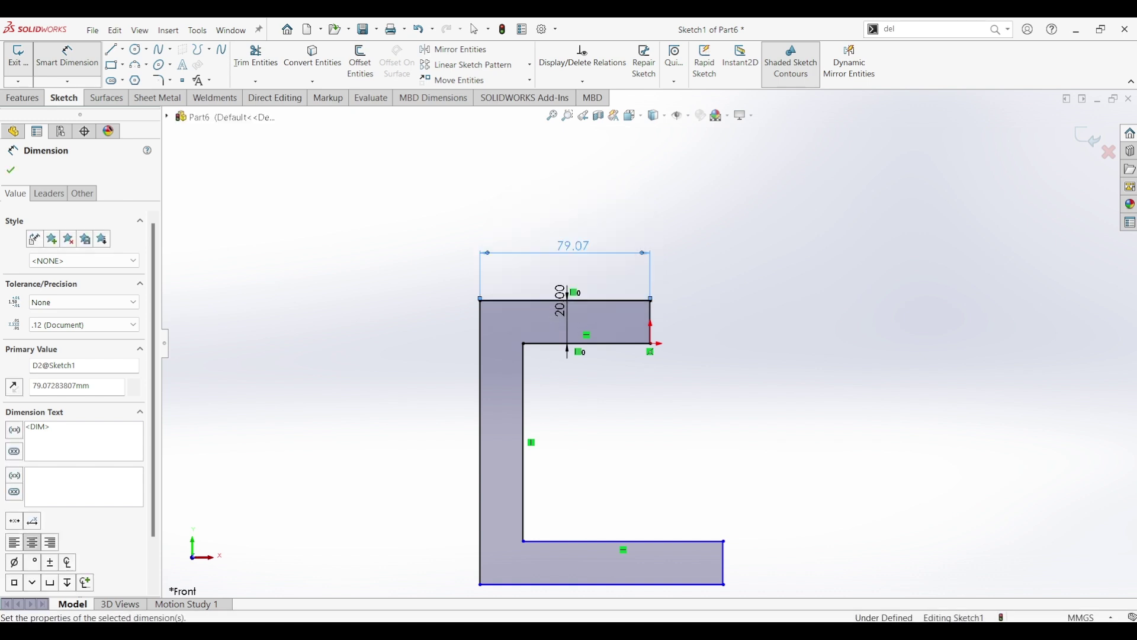
Step: Dimension the profile's outer vertical edge and set its height to 100 mm
left_click(514, 445)
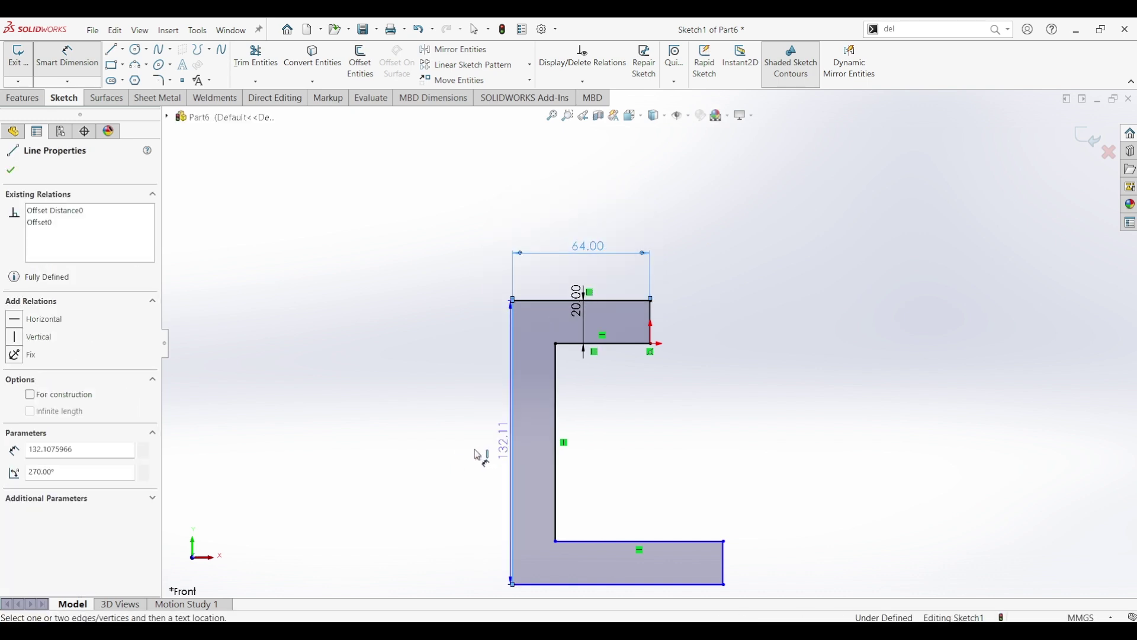
left_click(478, 457)
type("100")
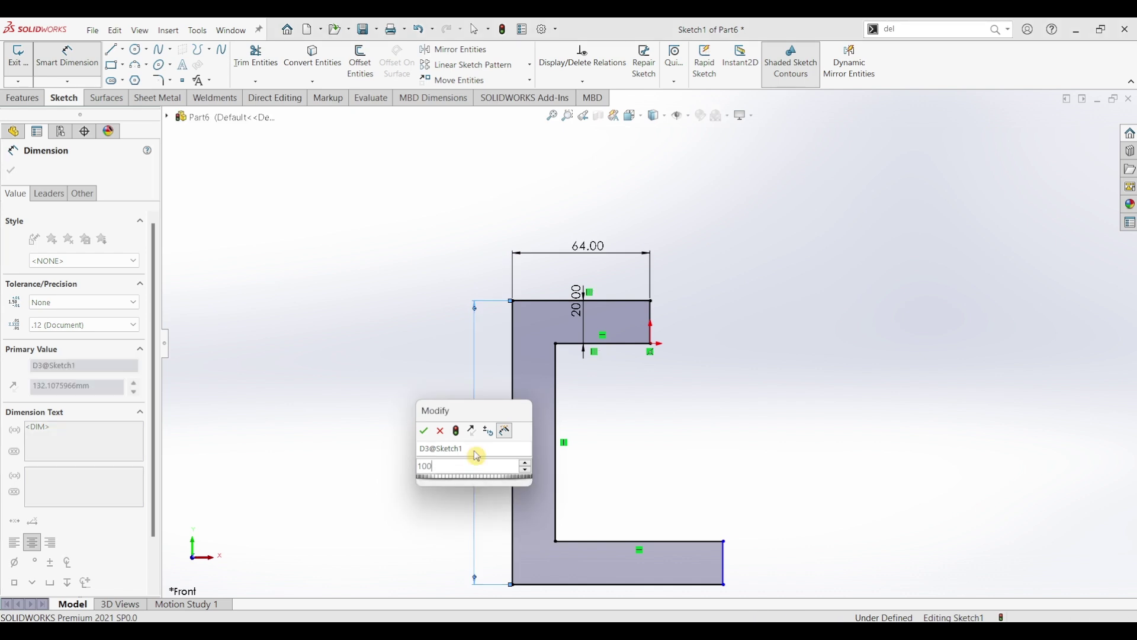
key("Return")
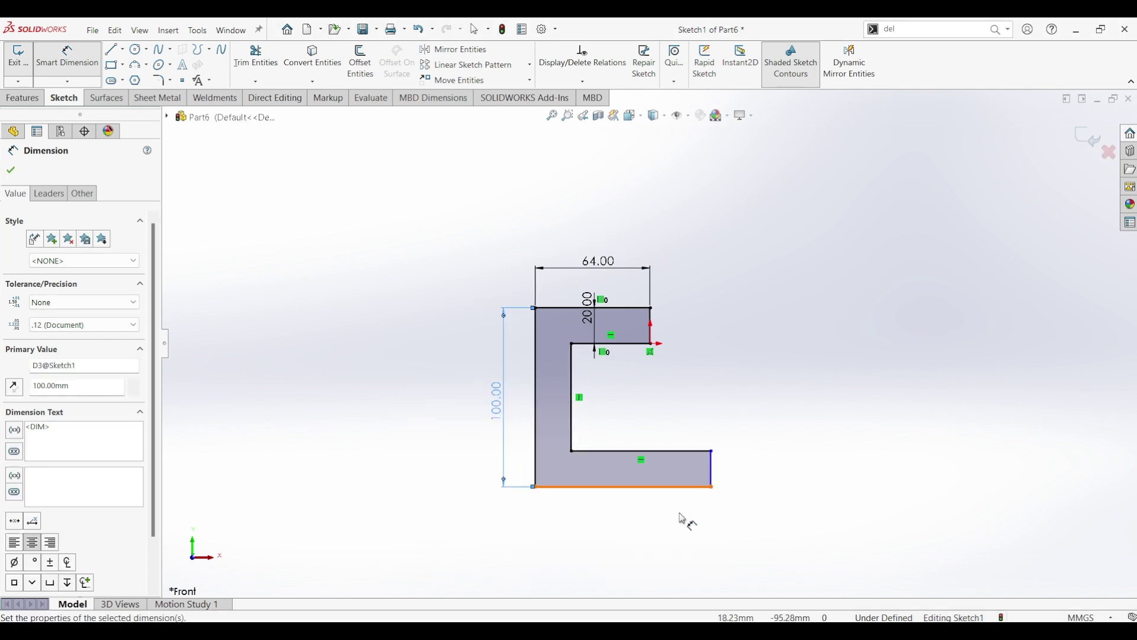
Step: Dimension the profile's outer bottom edge, set its length to 75 mm, and finish dimensioning
left_click(659, 489)
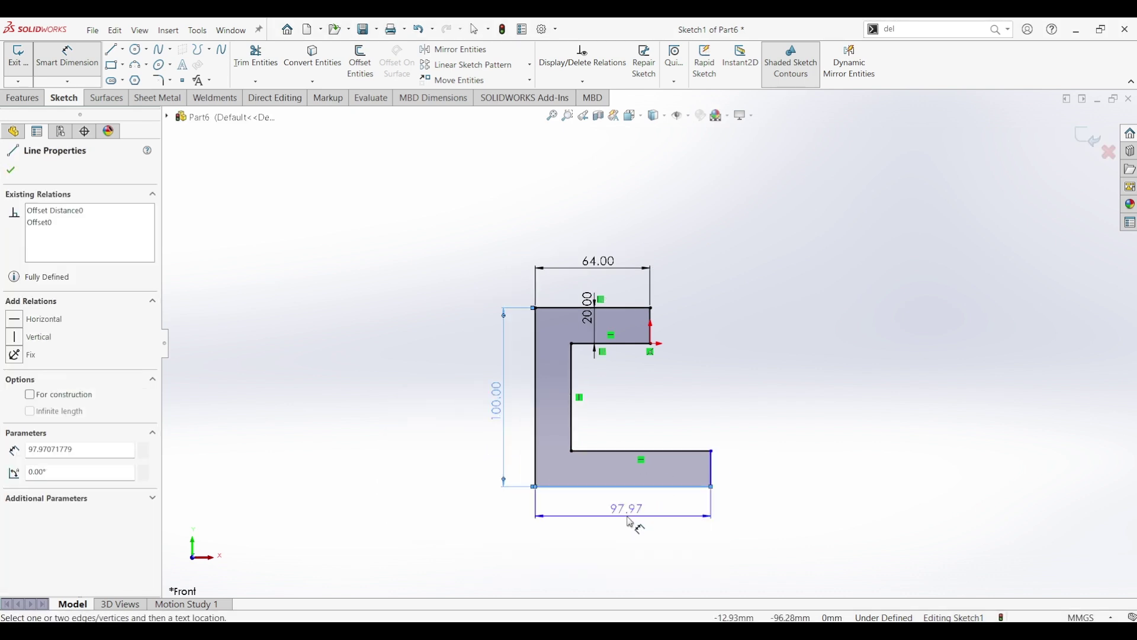
left_click(653, 520)
type("75")
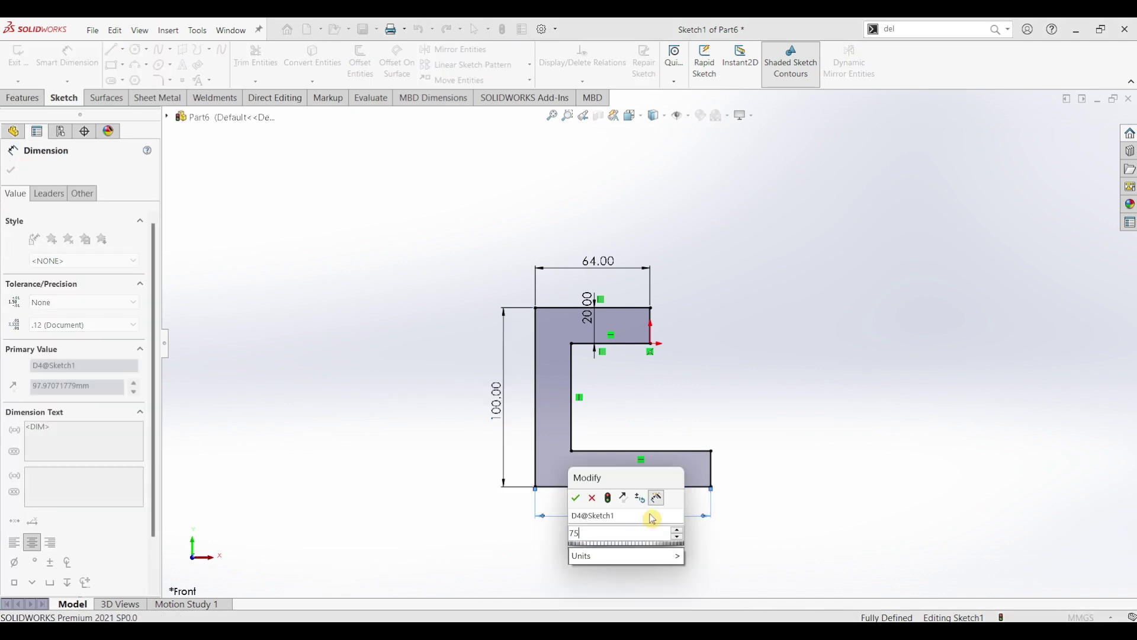
key("Return")
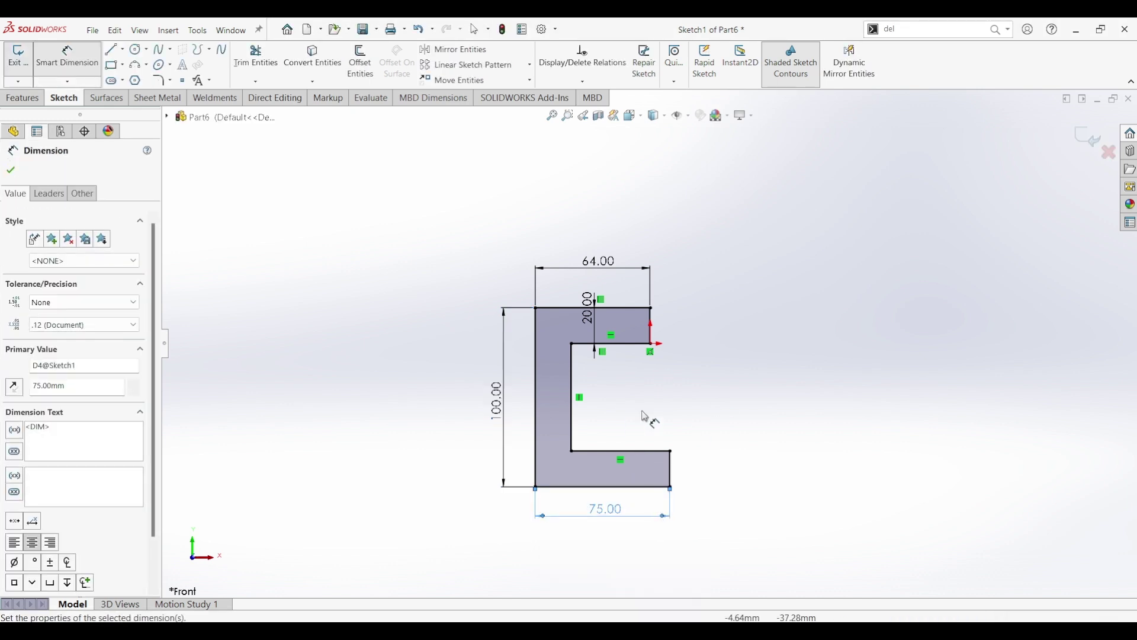
key("Escape")
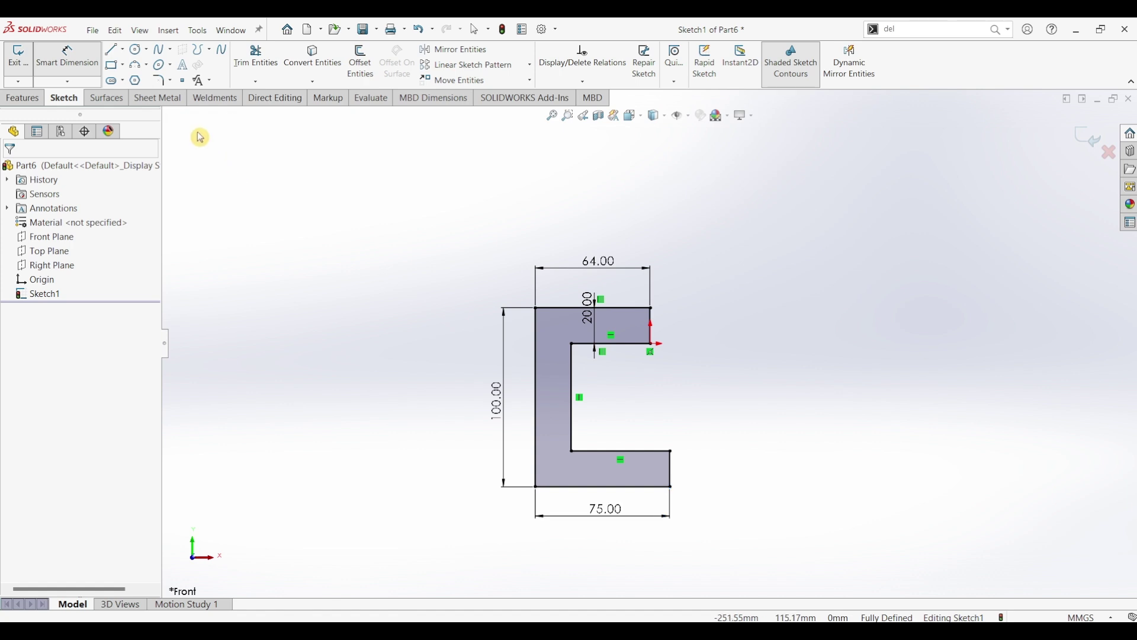
Step: Round the two outer left corners of the C-profile with 20 mm sketch fillets
left_click(160, 80)
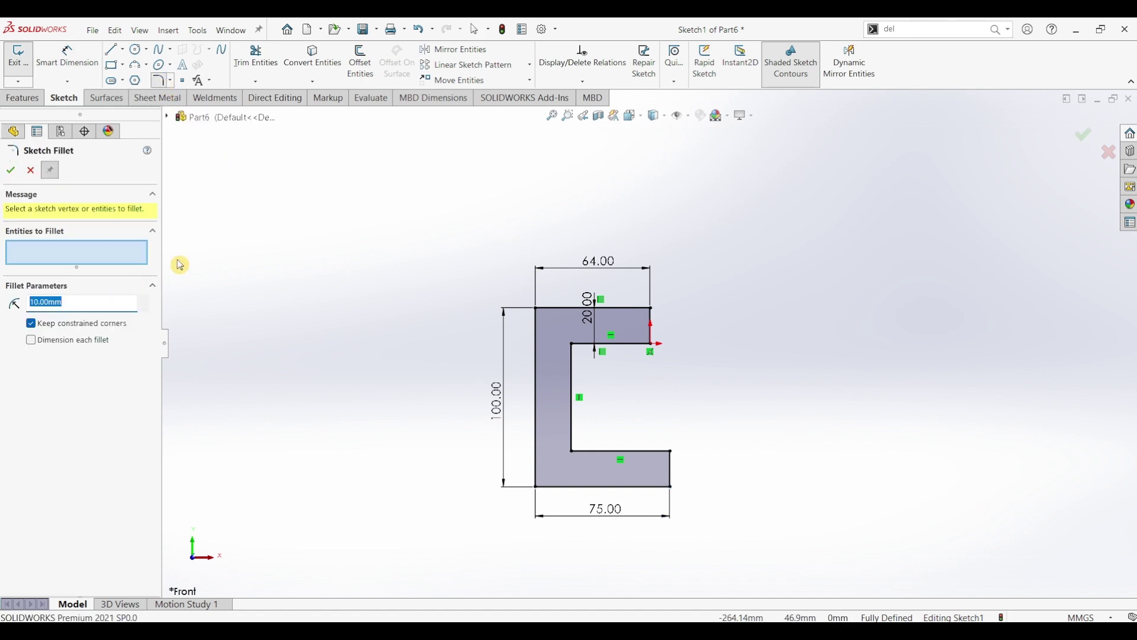
type("2")
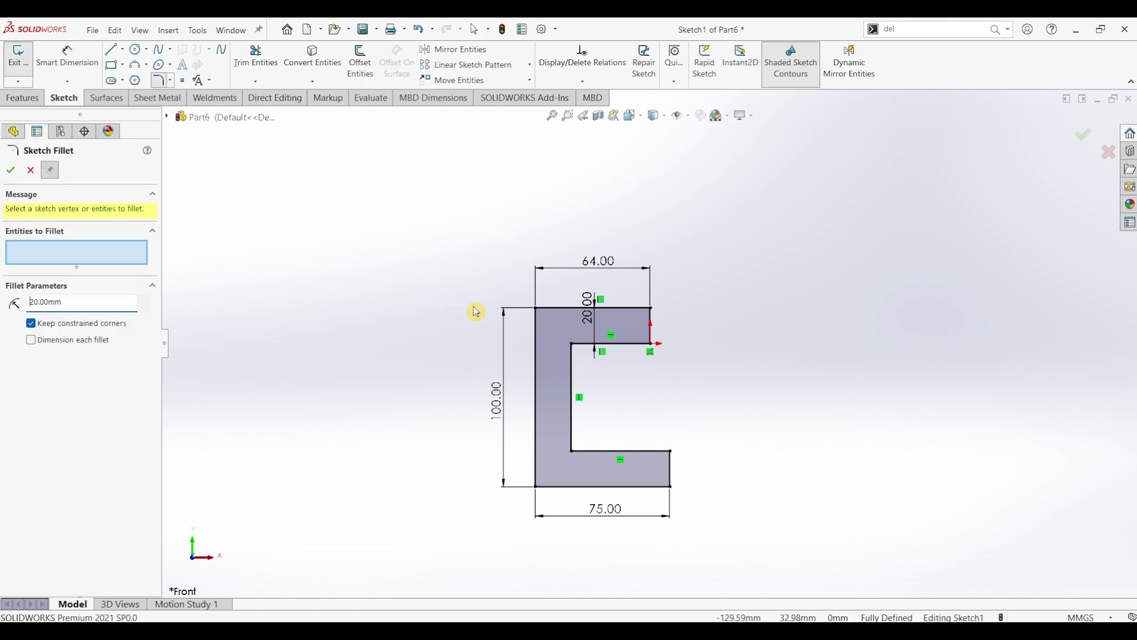
left_click(538, 314)
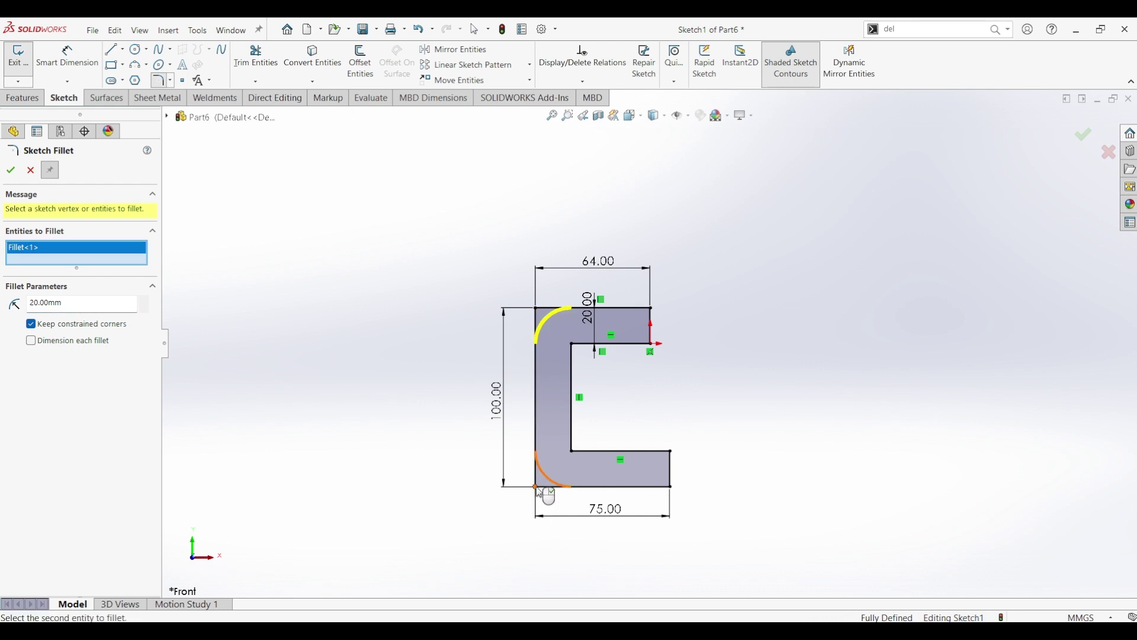
left_click(11, 171)
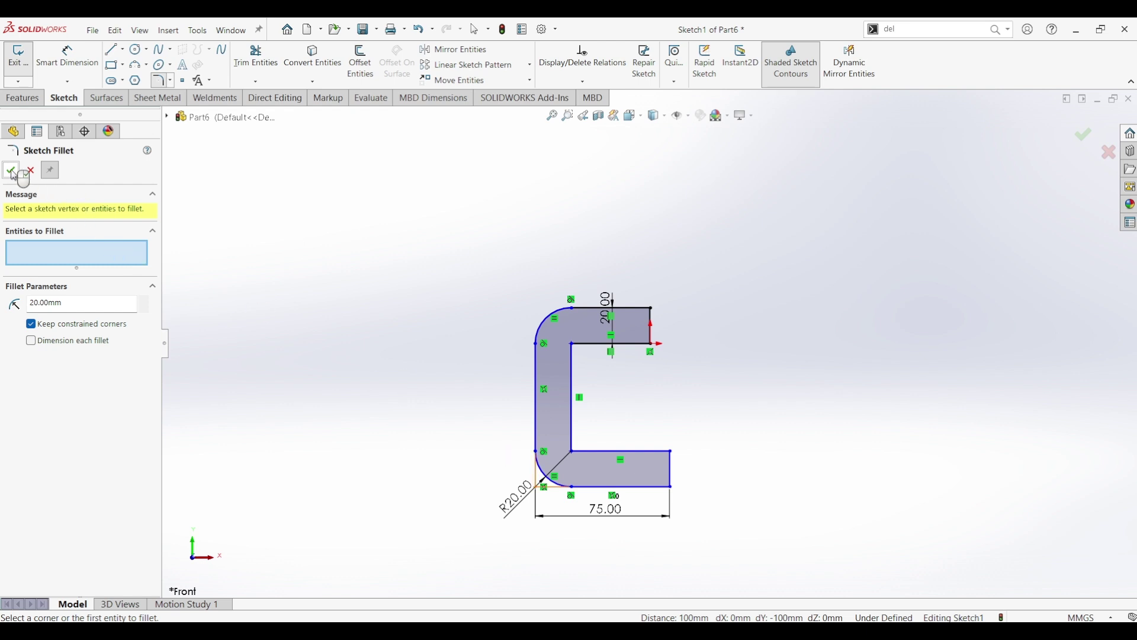
left_click(27, 100)
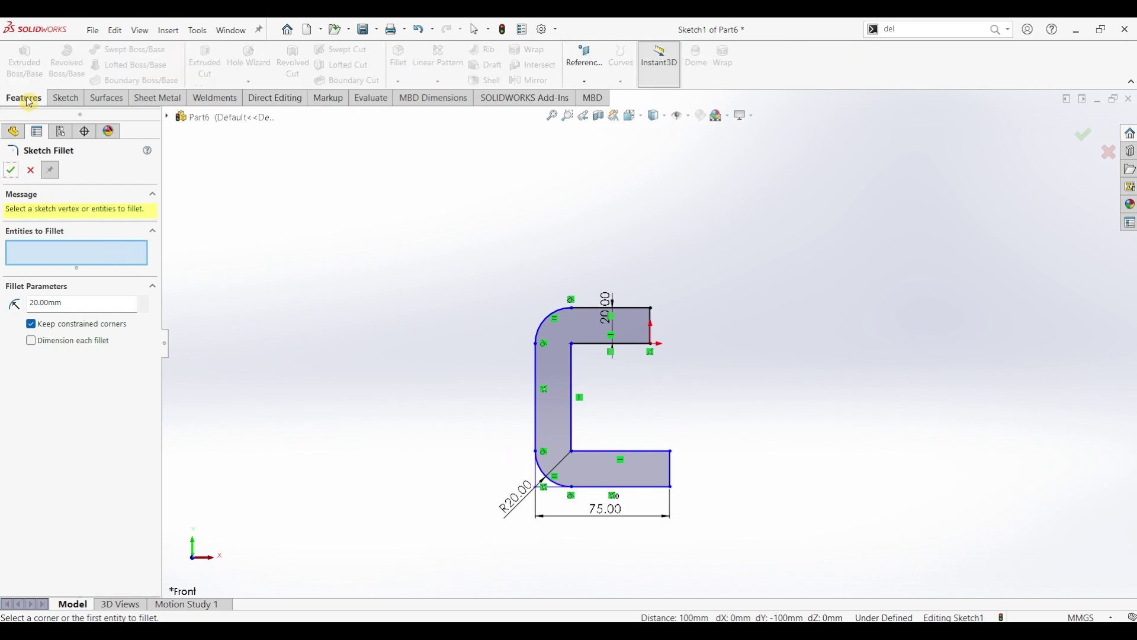
Step: Finish the sketch fillets and extrude the C-profile 52 mm with the Mid Plane end condition
left_click(10, 170)
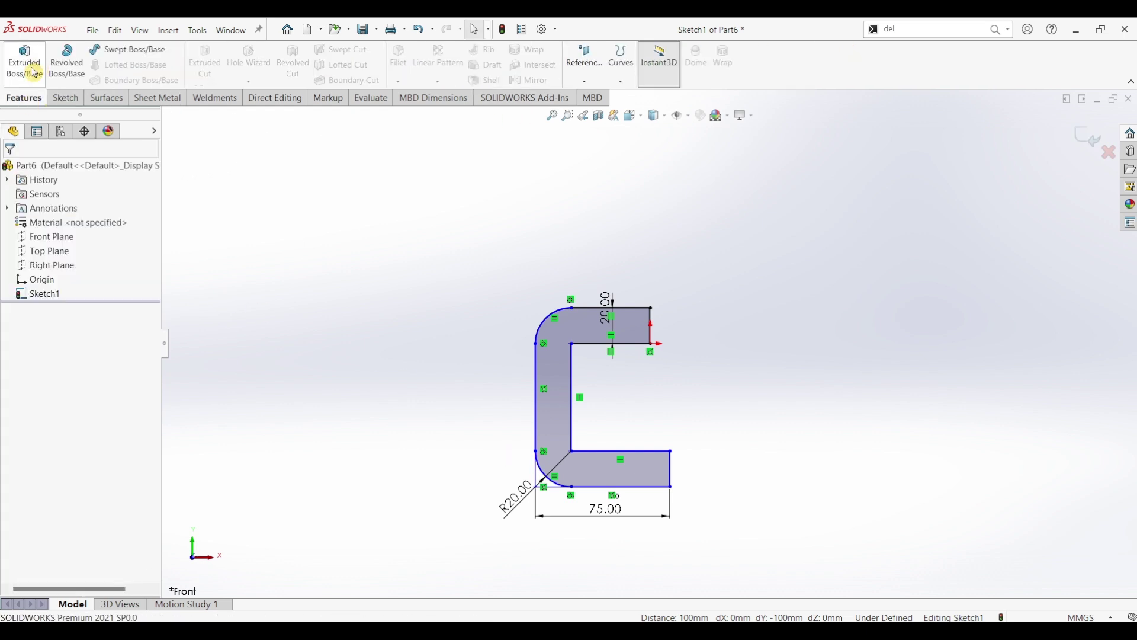
left_click(34, 71)
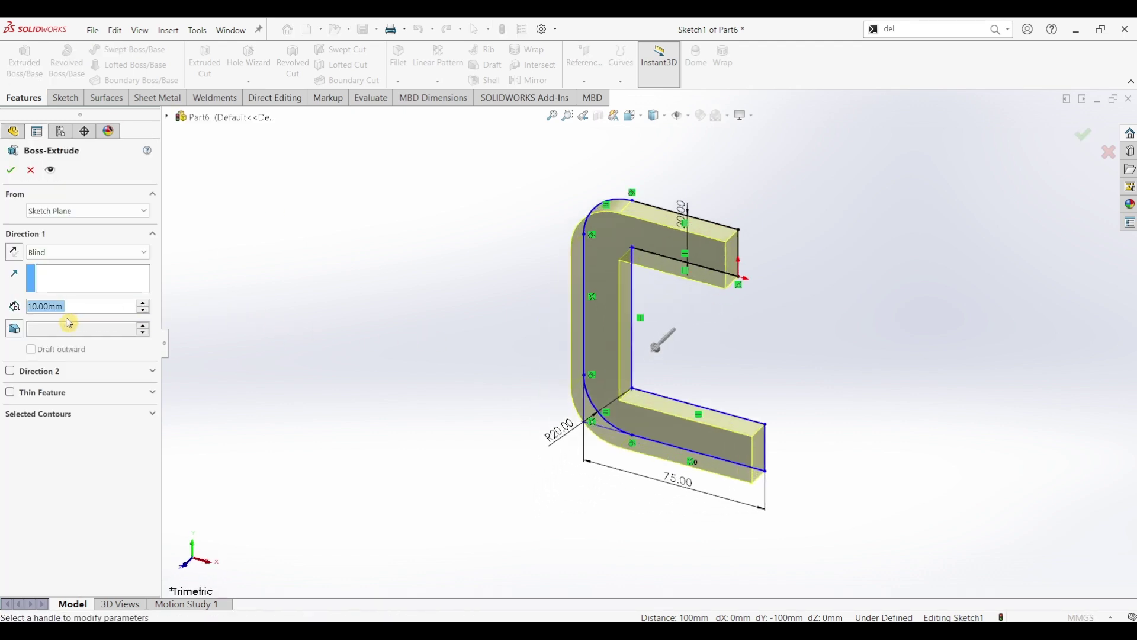
left_click(74, 251)
left_click(56, 319)
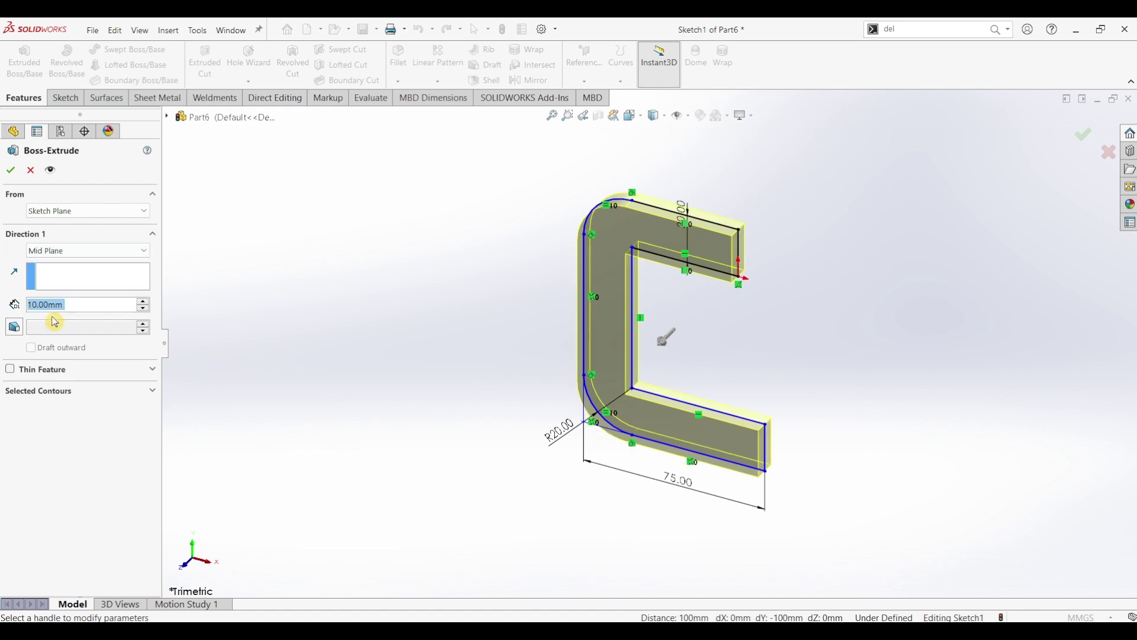
type("52")
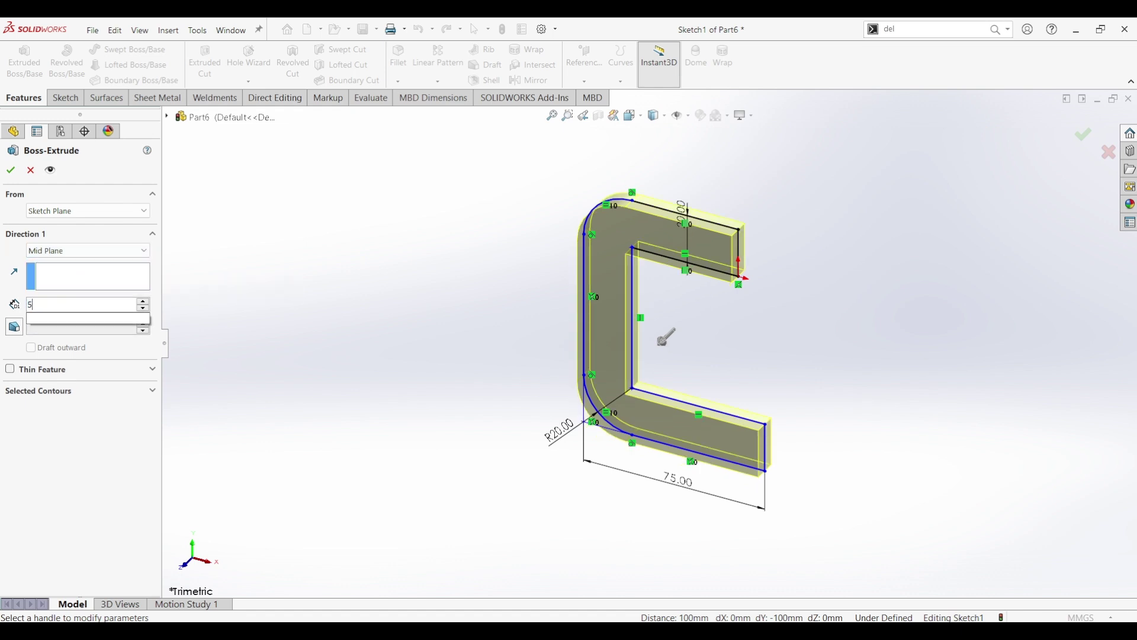
key("Return")
left_click(10, 173)
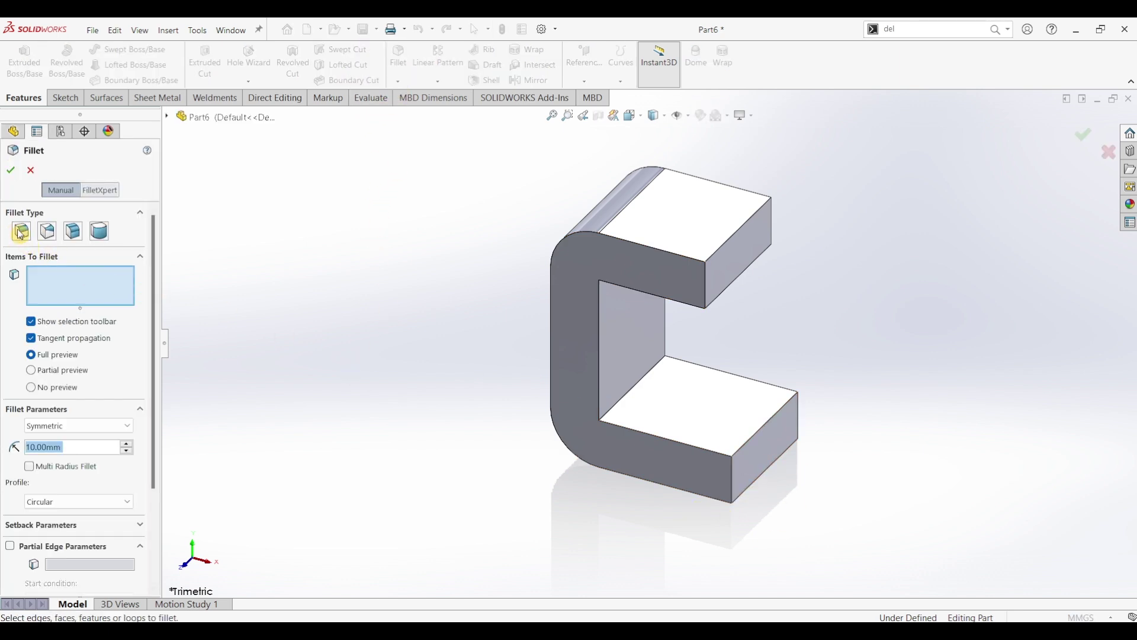
Step: Round the lower arm's free end with a full round fillet, using its end face as centre and the front and back faces as sides
left_click(100, 234)
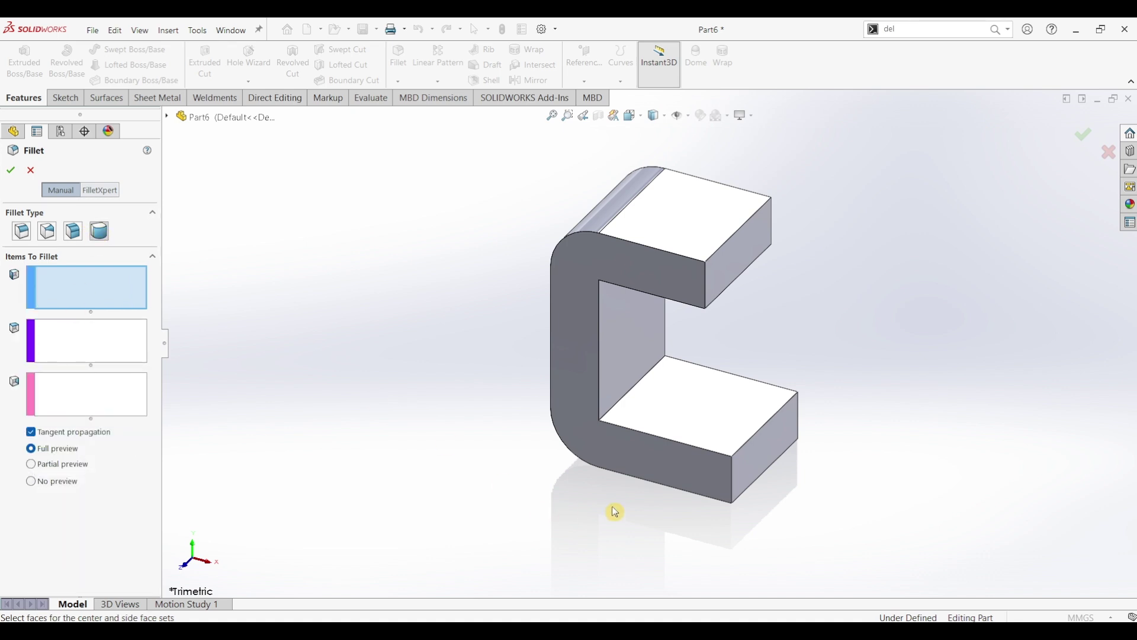
left_click(651, 465)
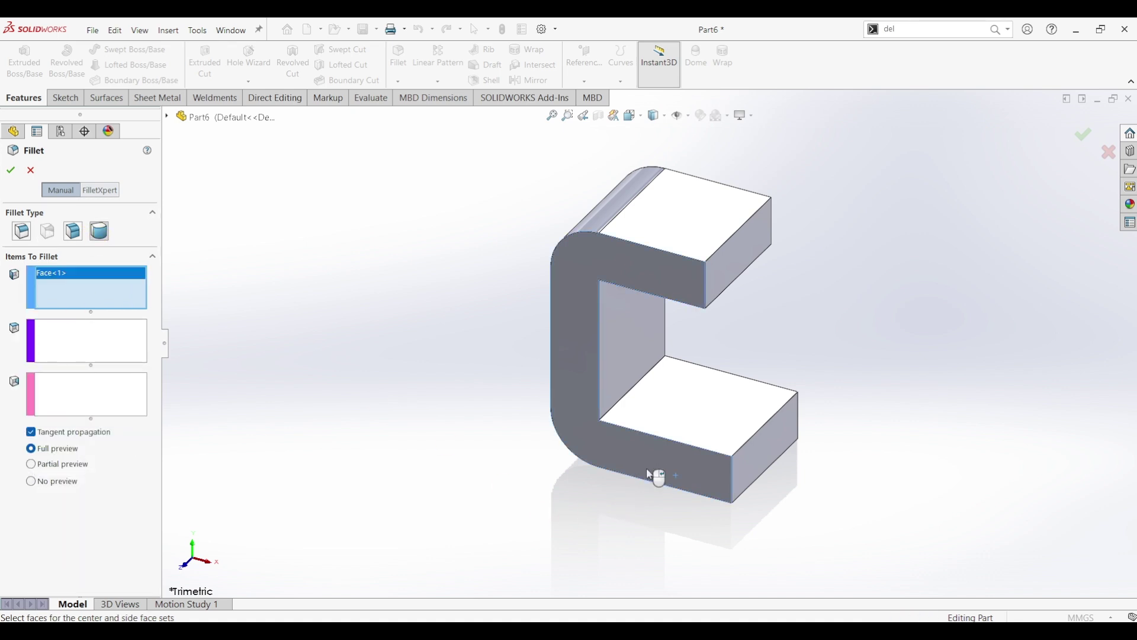
left_click(770, 443)
middle_click_drag(803, 452, 676, 563)
left_click(88, 393)
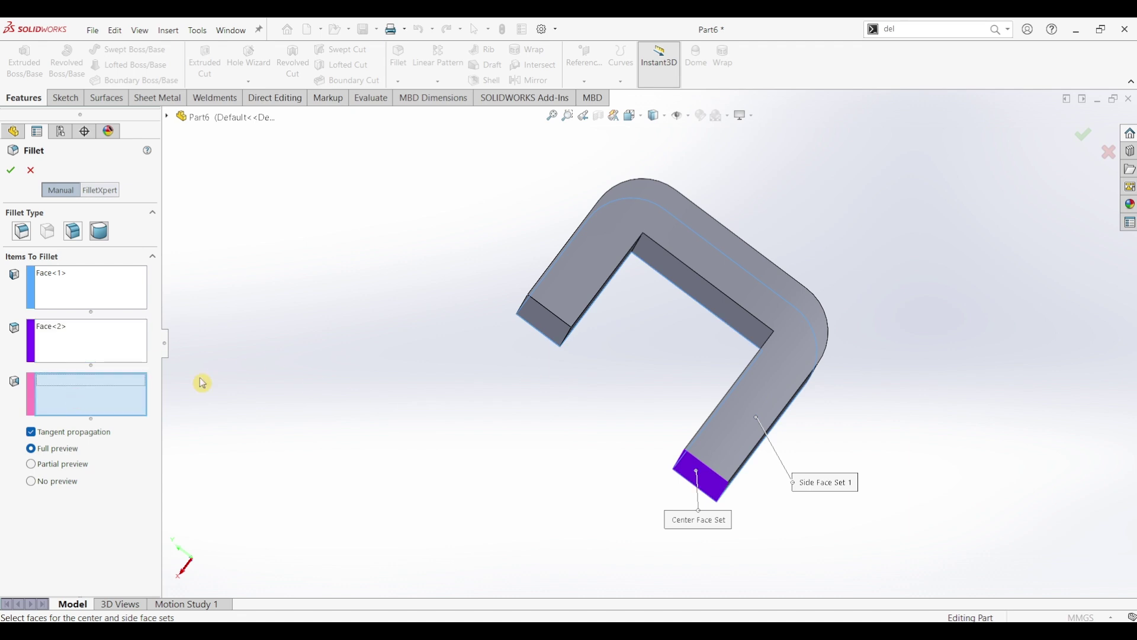
left_click(779, 385)
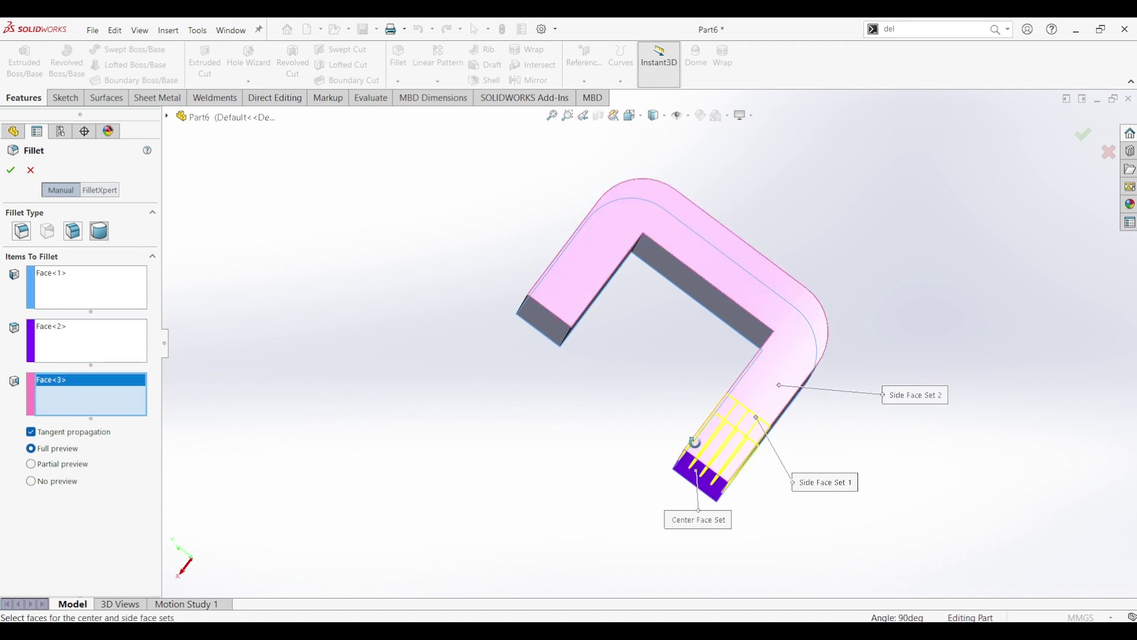
middle_click_drag(695, 443, 685, 501)
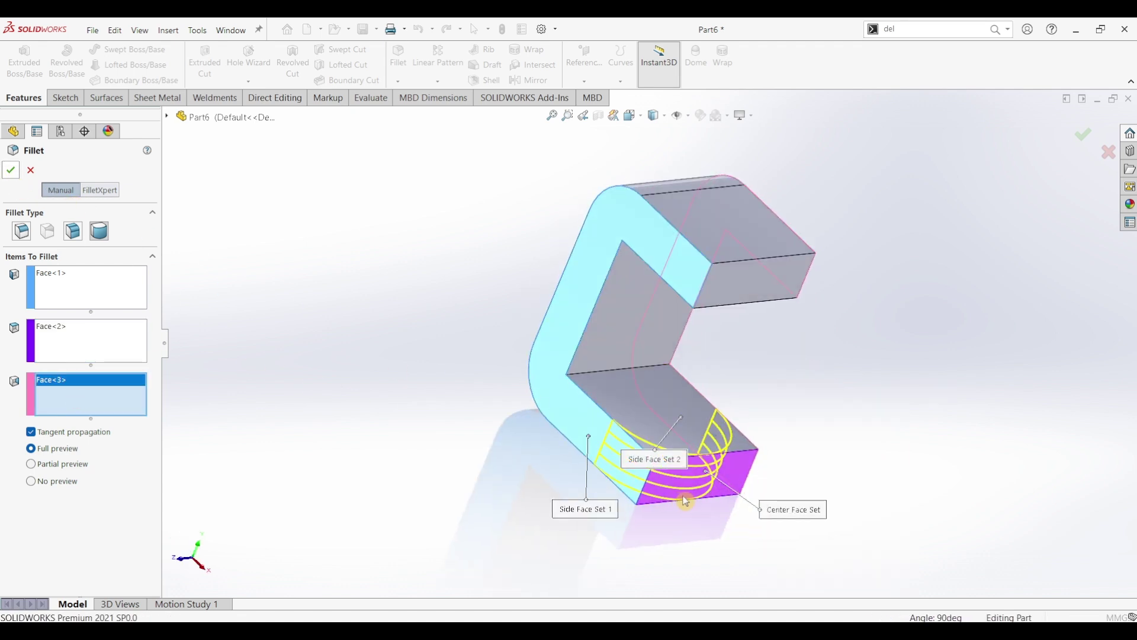
key("Return")
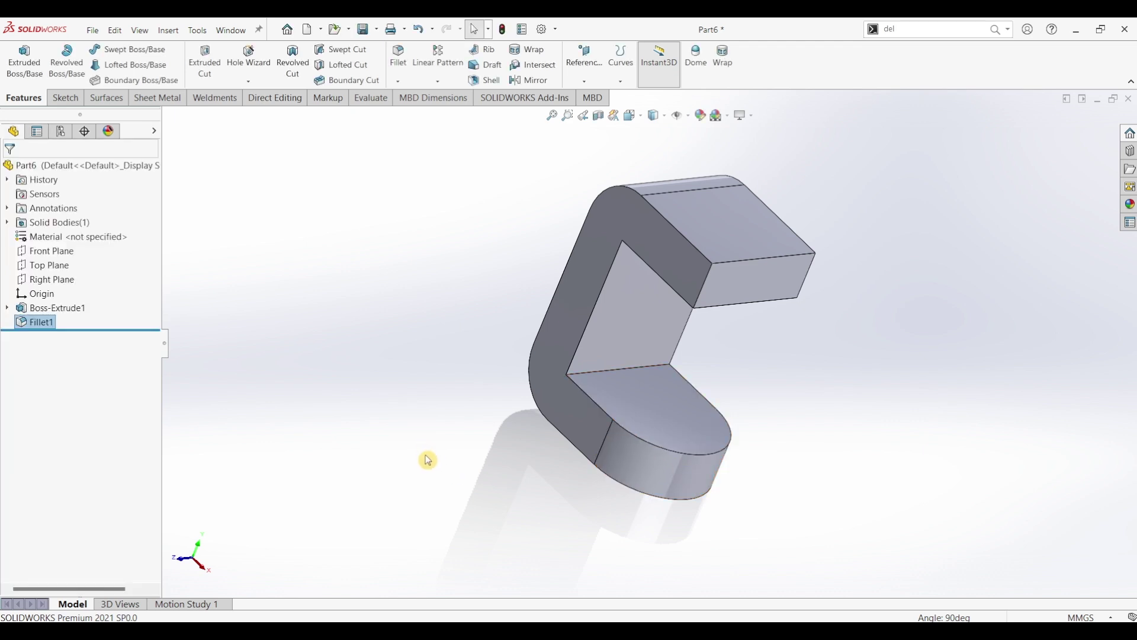
key("ctrl+7")
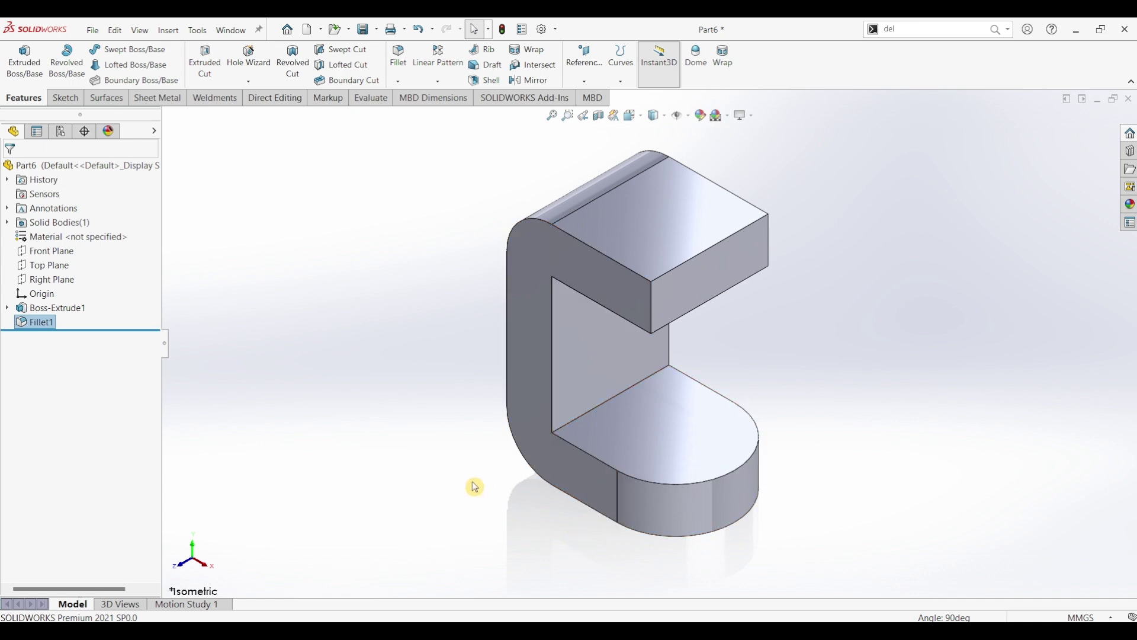
Step: Sketch a circle about 20.5 mm in diameter on the lower arm's upper face, centred on the rounded end's centre
middle_click_drag(476, 488, 523, 464)
left_click(629, 439)
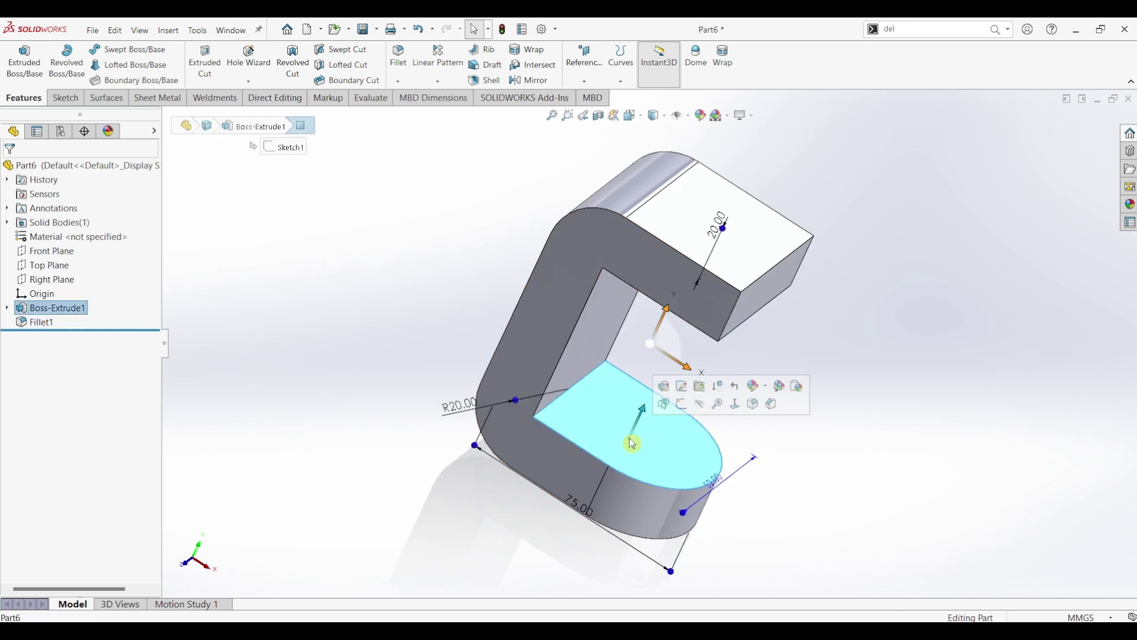
left_click(50, 100)
left_click(20, 65)
left_click(136, 50)
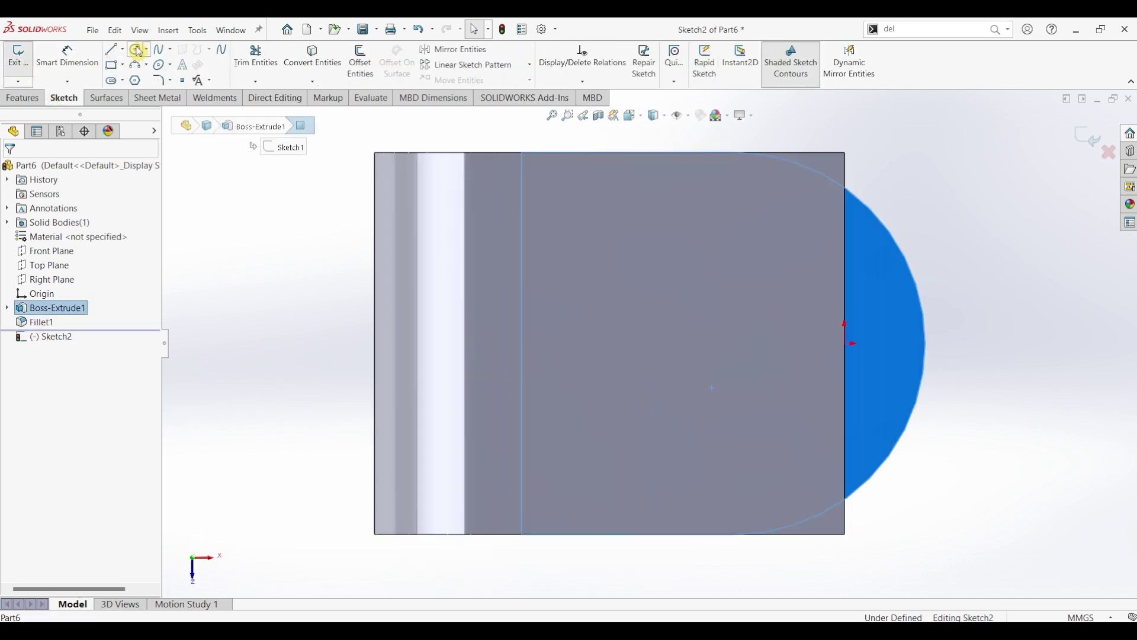
left_click(735, 344)
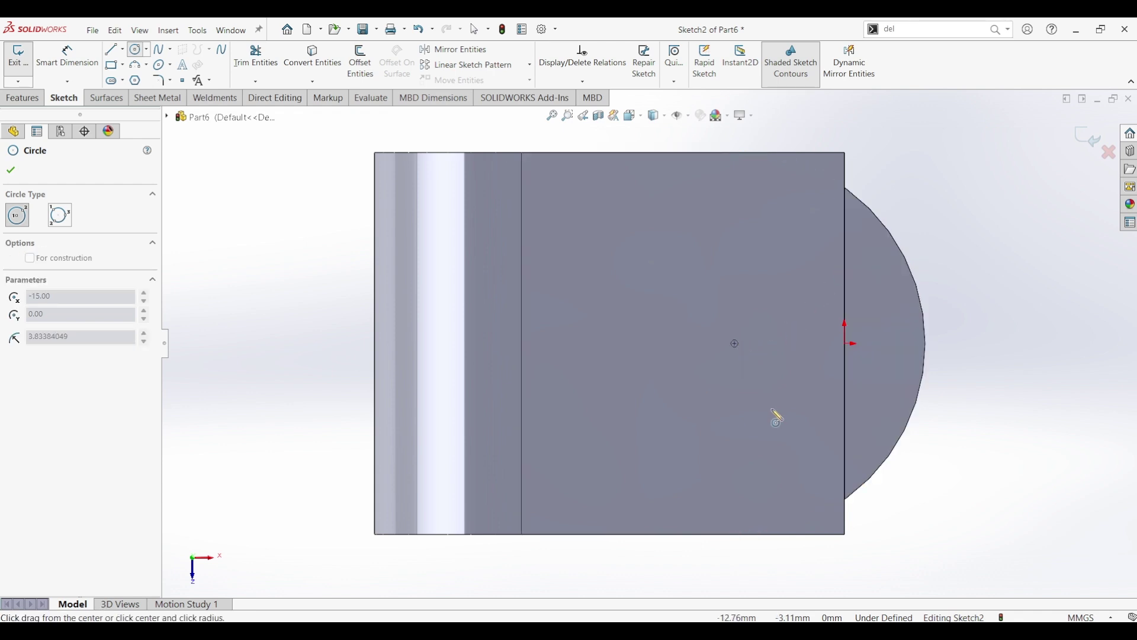
left_click(760, 409)
key("Escape")
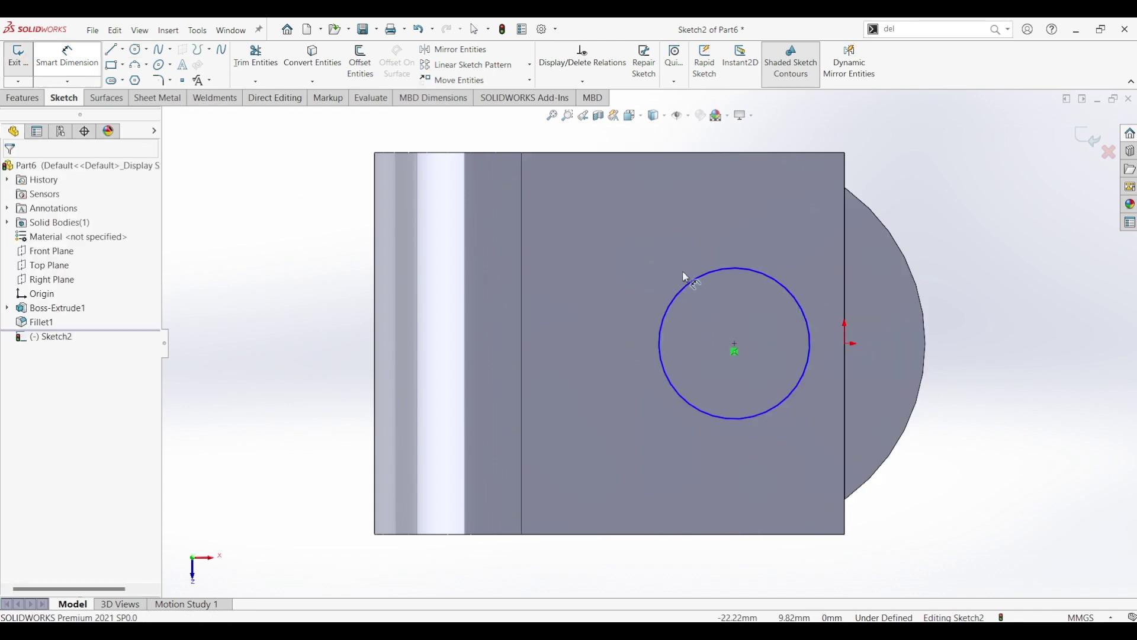
Step: Dimension the circle on the lower arm and set its diameter to 41 mm
left_click(693, 282)
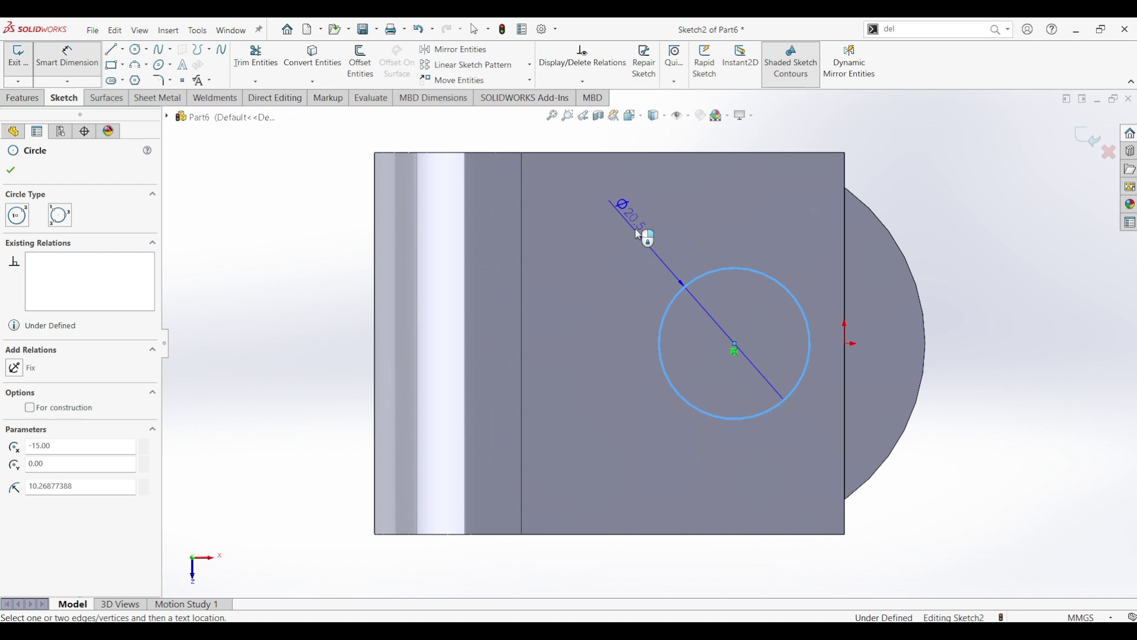
left_click(636, 230)
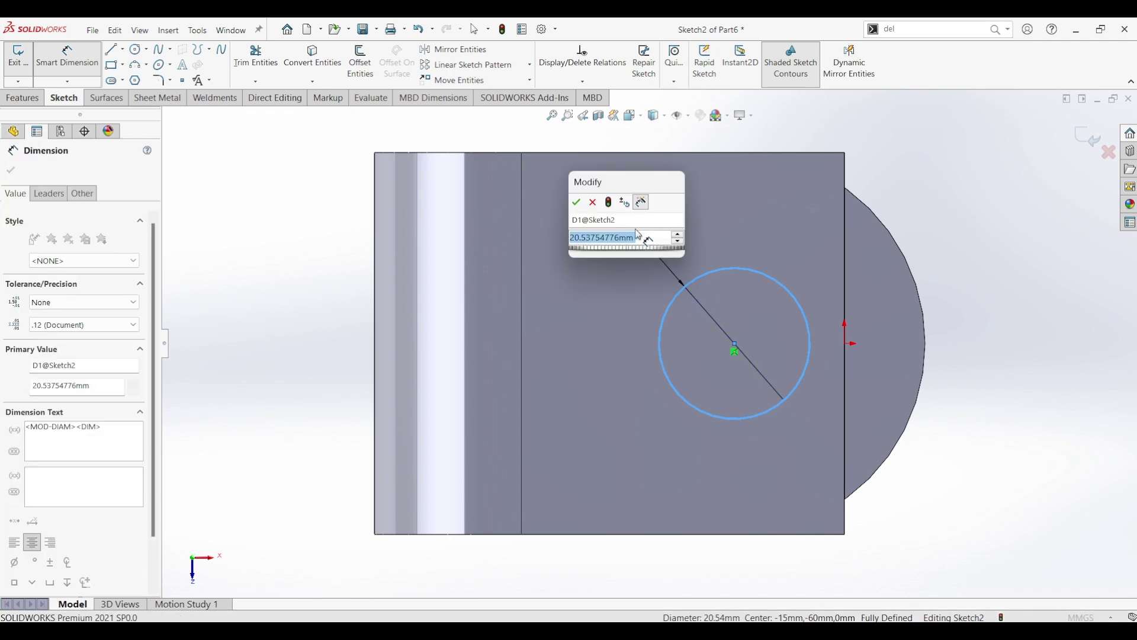
type("41")
key("Return")
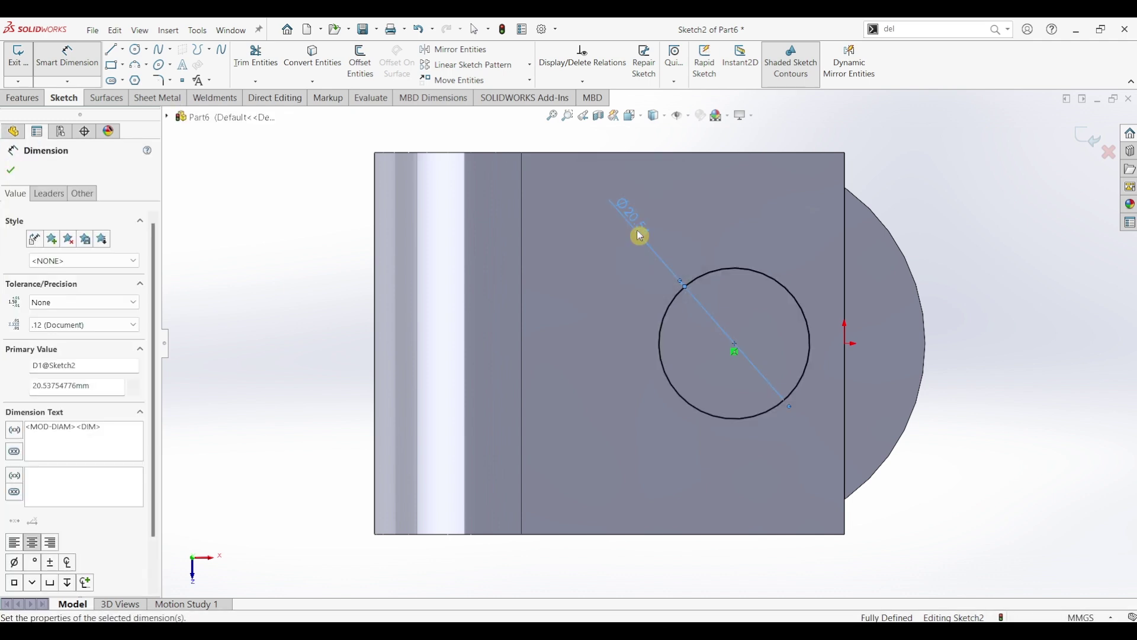
Step: Cut the circle through the lower arm with an Extruded Cut set to Through All
left_click(30, 99)
left_click(198, 72)
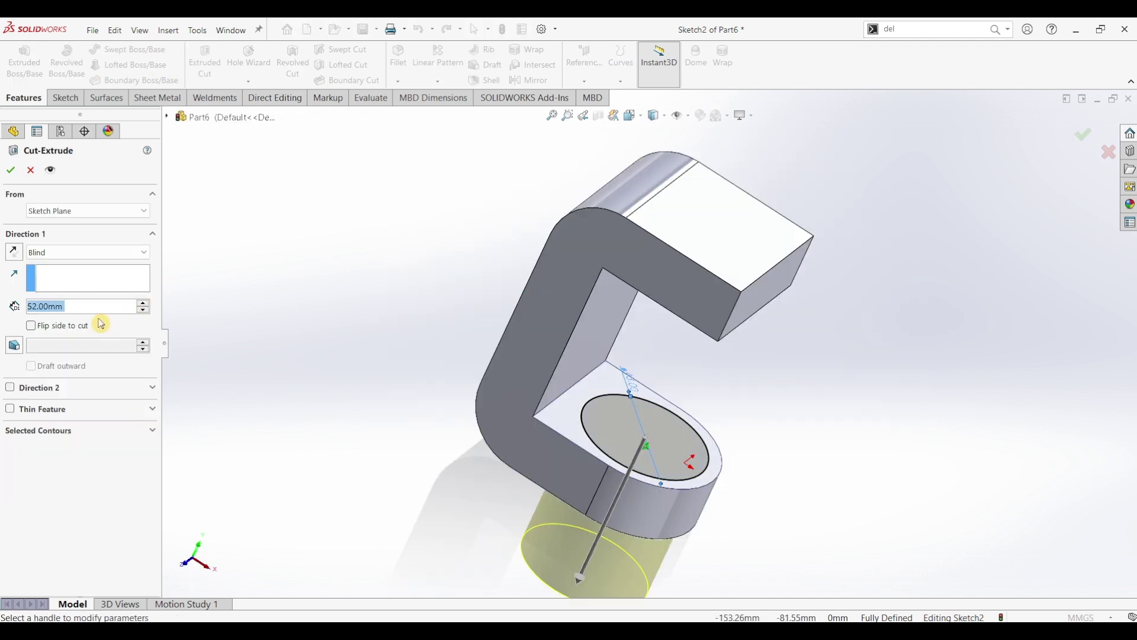
left_click(83, 252)
left_click(65, 275)
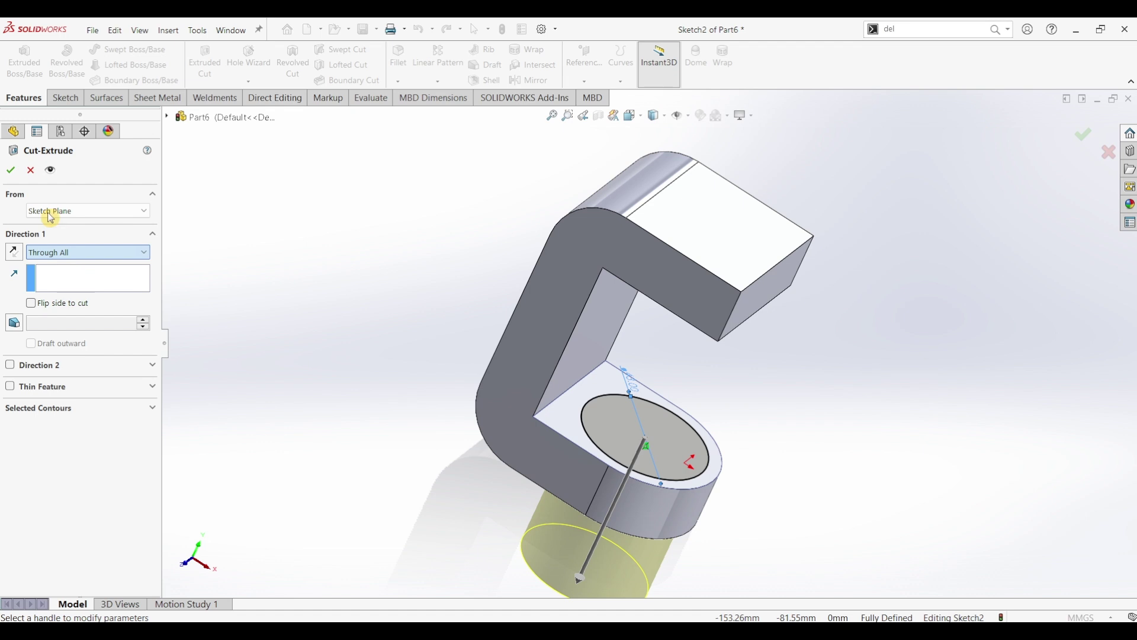
left_click(10, 168)
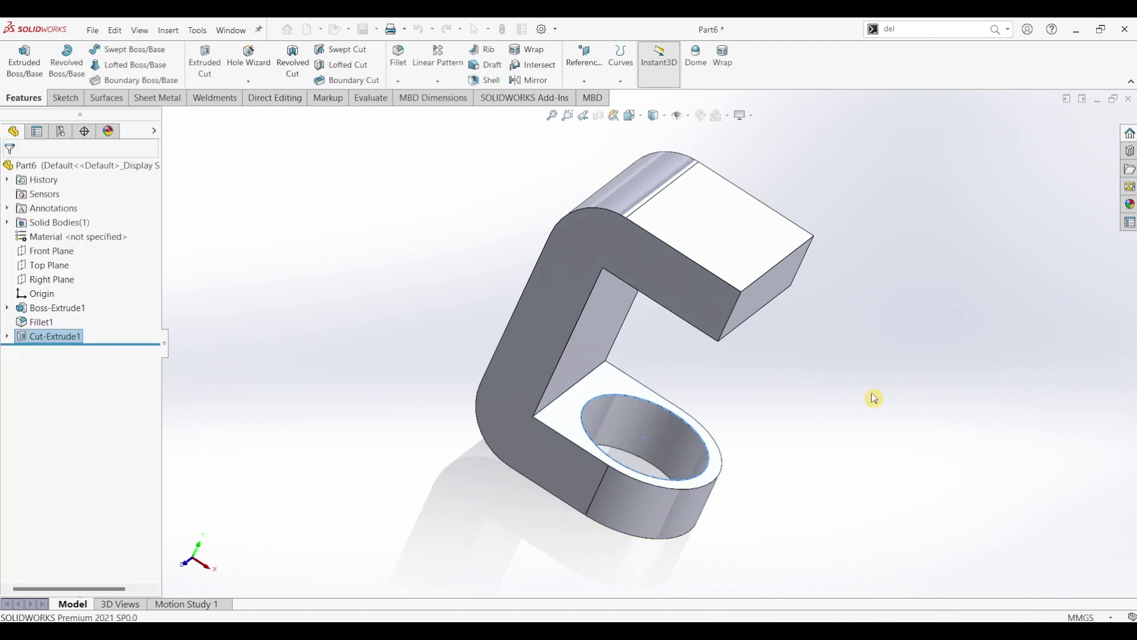
left_click(870, 396)
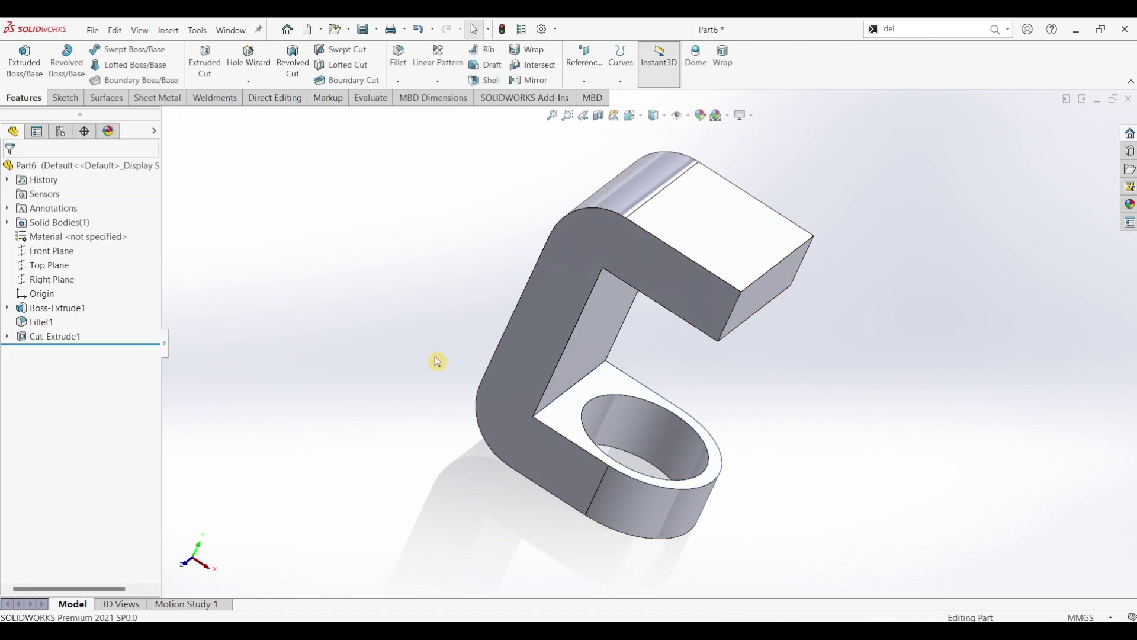
Step: Shell the bracket to a 6 mm thickness, removing the five connected outer faces from the upper arm's top to the lower arm's underside
middle_click_drag(438, 361, 512, 343)
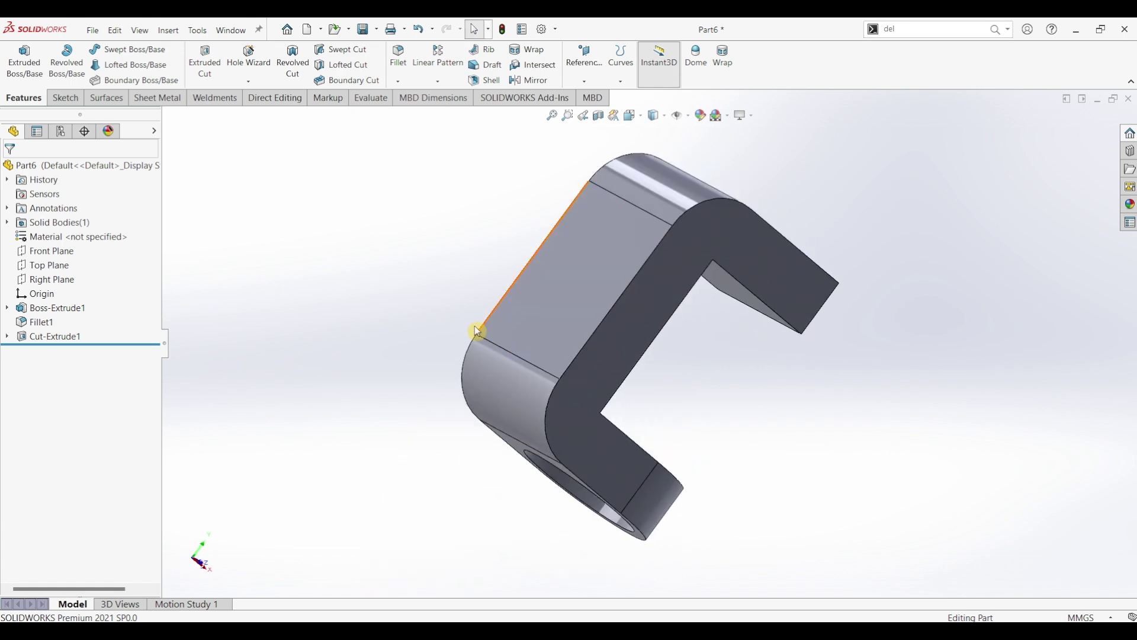
left_click(488, 80)
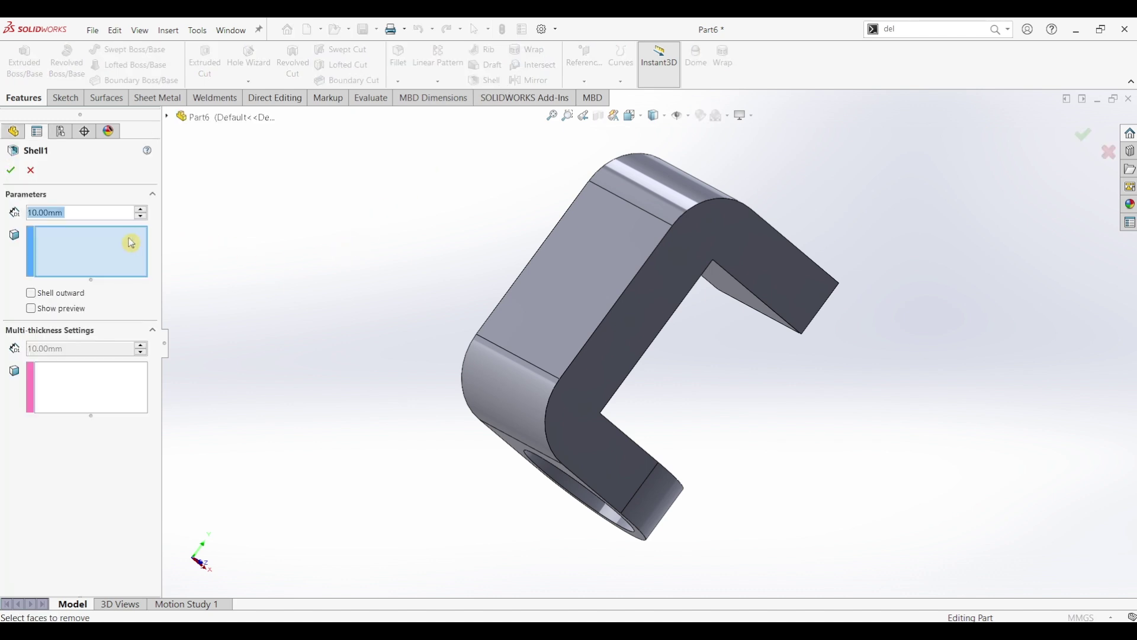
type("6")
key("Return")
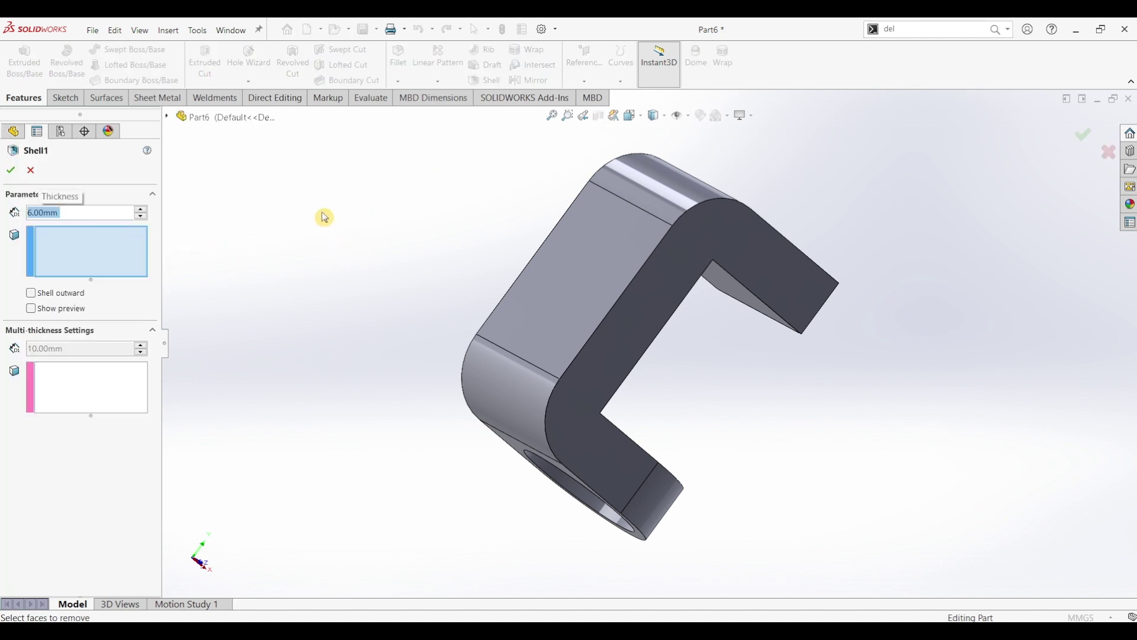
middle_click_drag(325, 218, 446, 246)
left_click(736, 221)
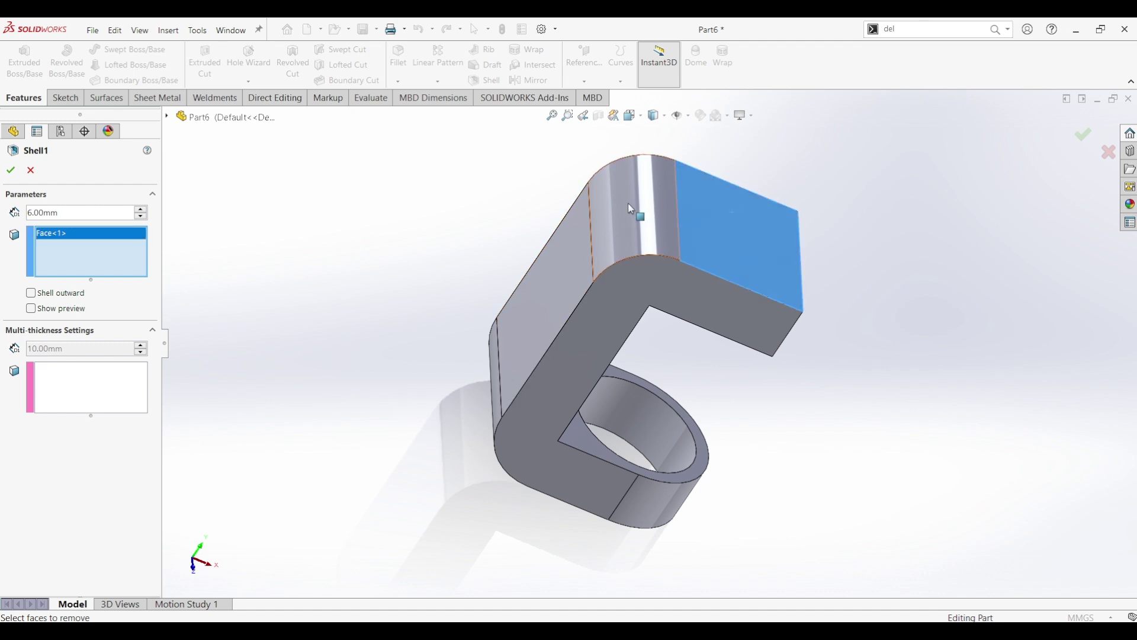
left_click(631, 209)
left_click(487, 374)
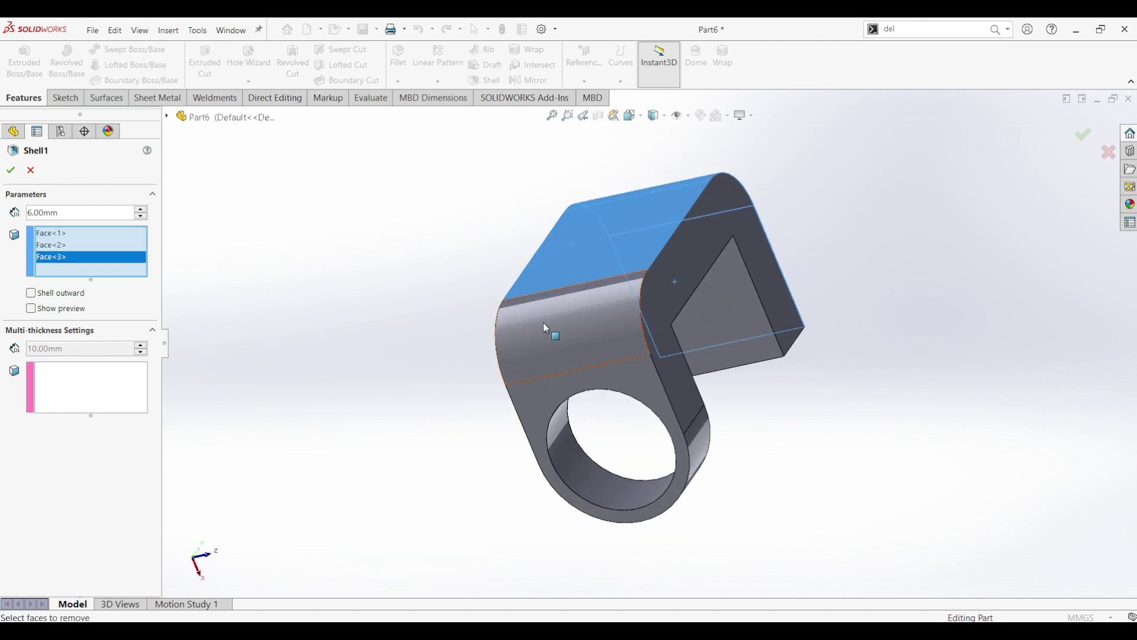
left_click(542, 322)
left_click(635, 382)
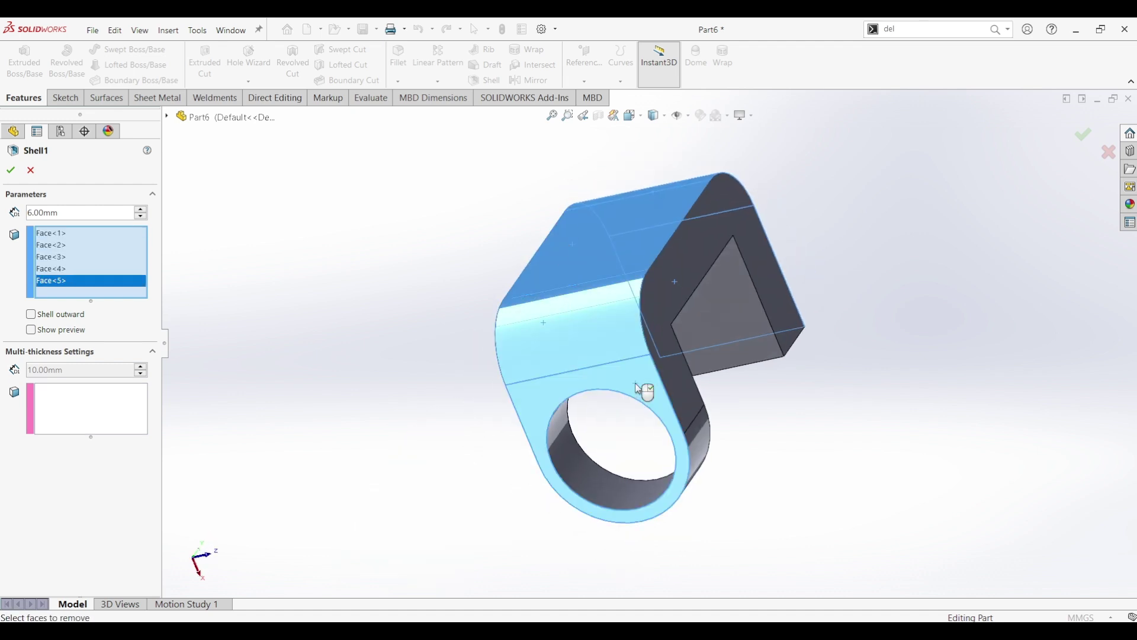
left_click(13, 172)
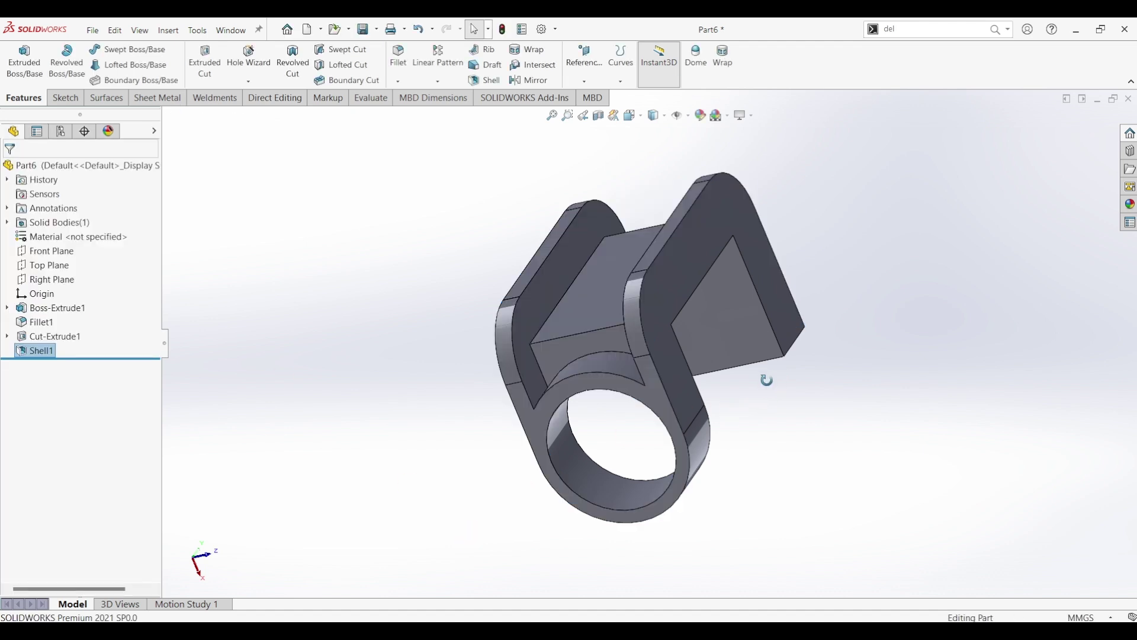
Step: Fillet the outer edge where the recessed faces of the upright and the upper arm meet with a 5 mm radius
middle_click_drag(766, 379, 642, 444)
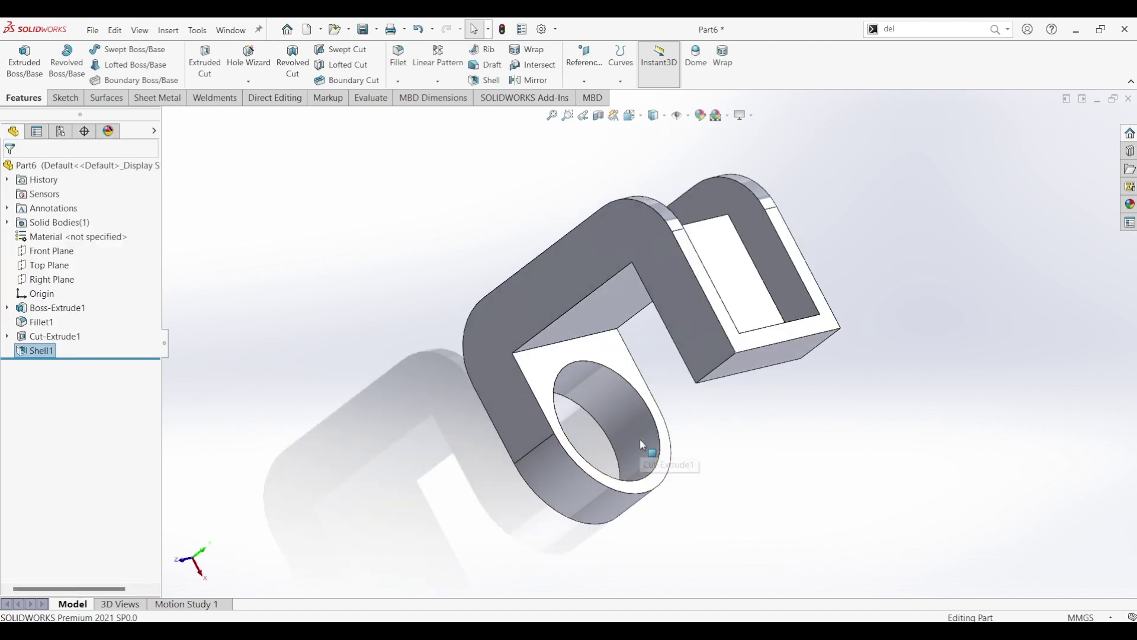
key("ctrl+7")
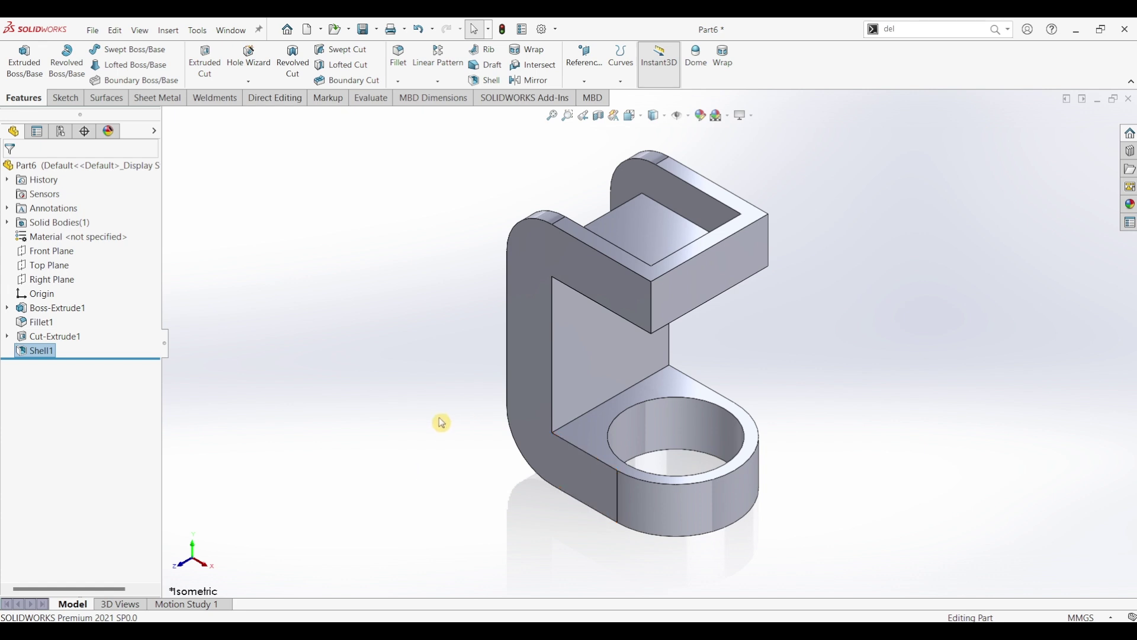
middle_click_drag(422, 424, 546, 427)
left_click(619, 350)
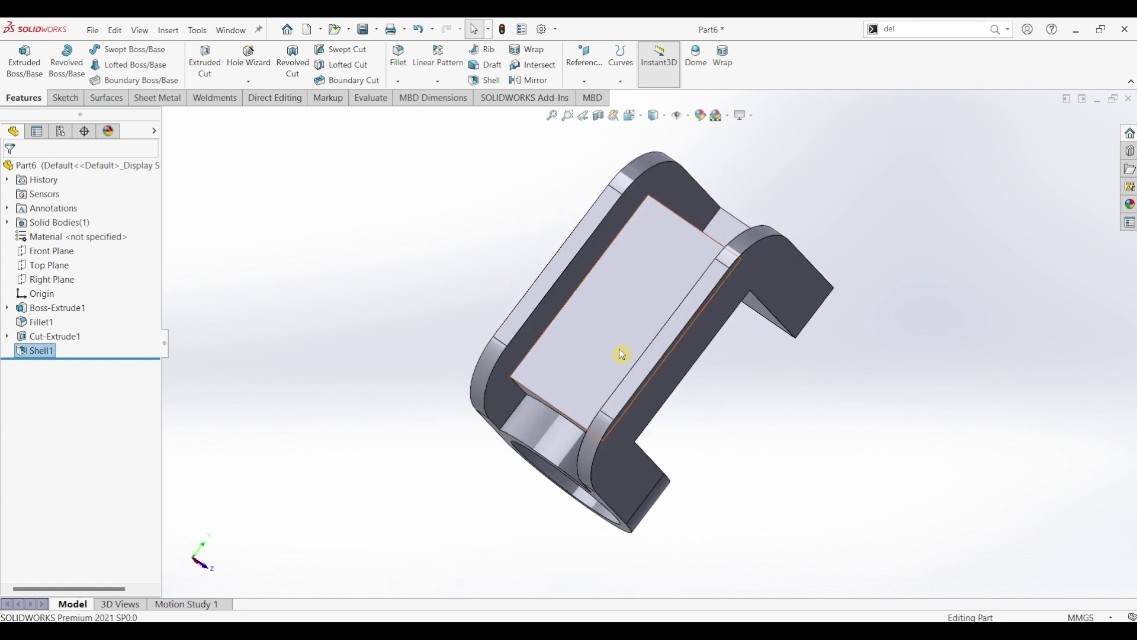
middle_click_drag(602, 270, 645, 240)
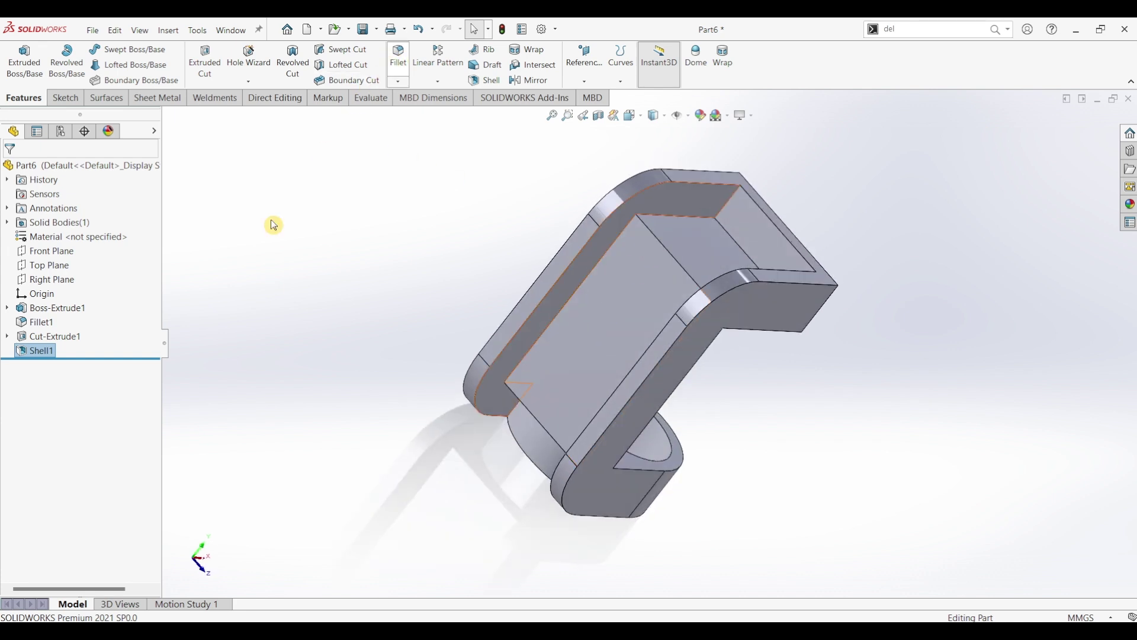
left_click(49, 284)
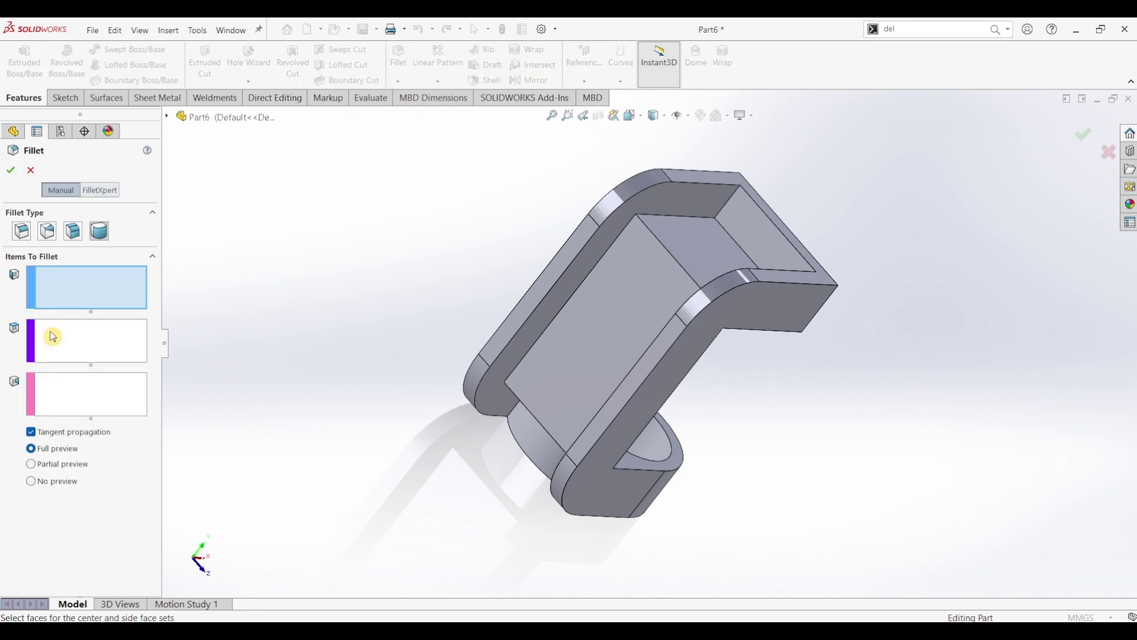
left_click(22, 232)
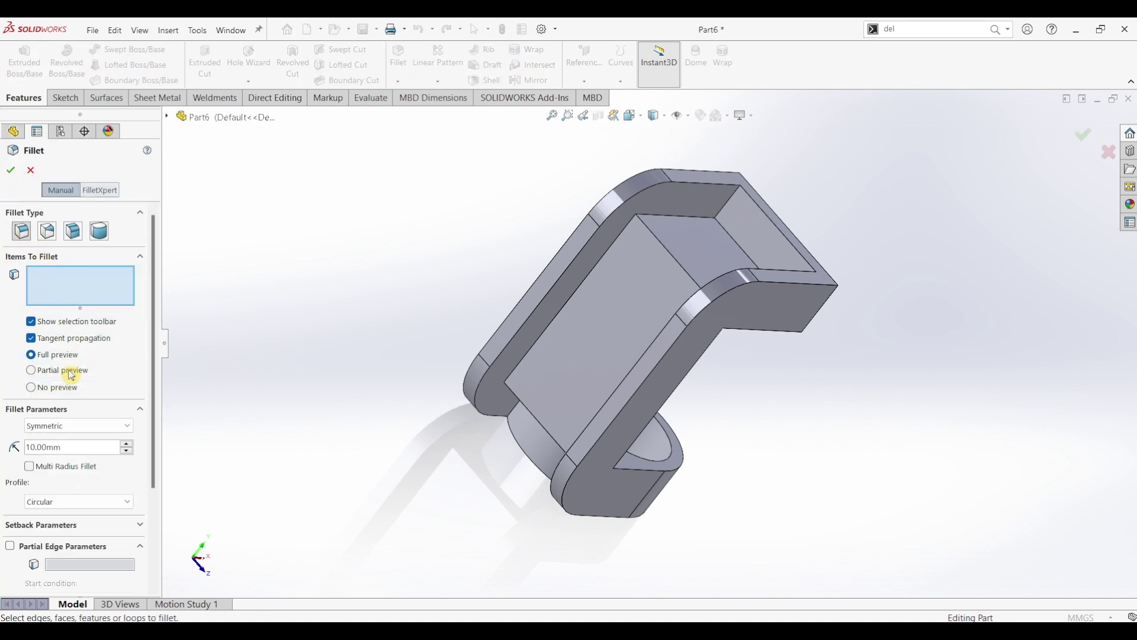
left_click(69, 443)
type("5")
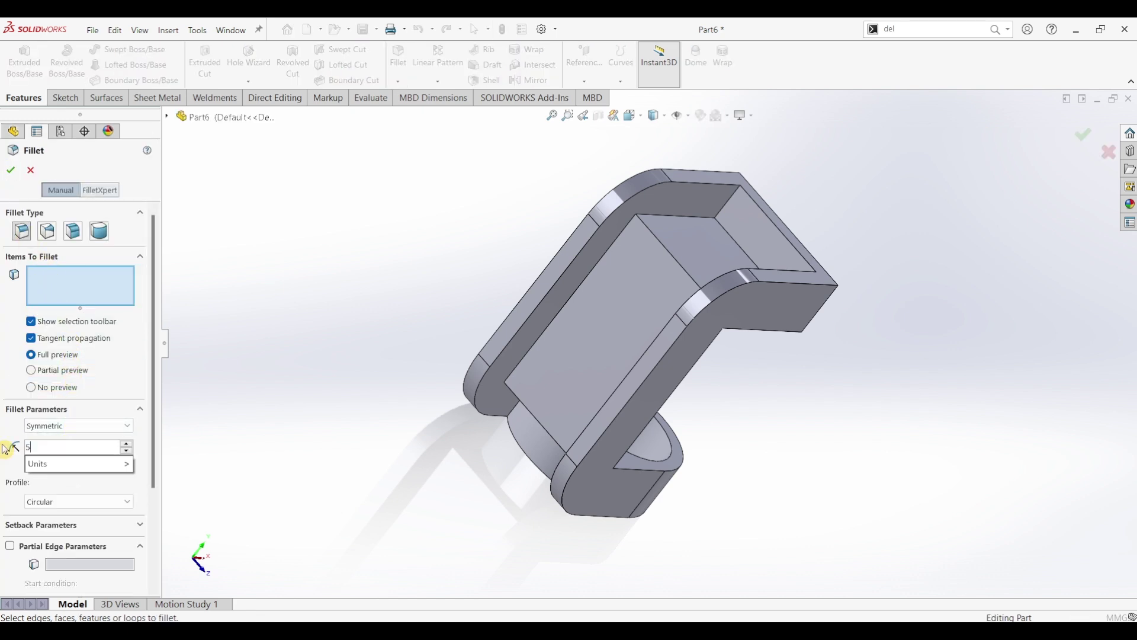
key("Return")
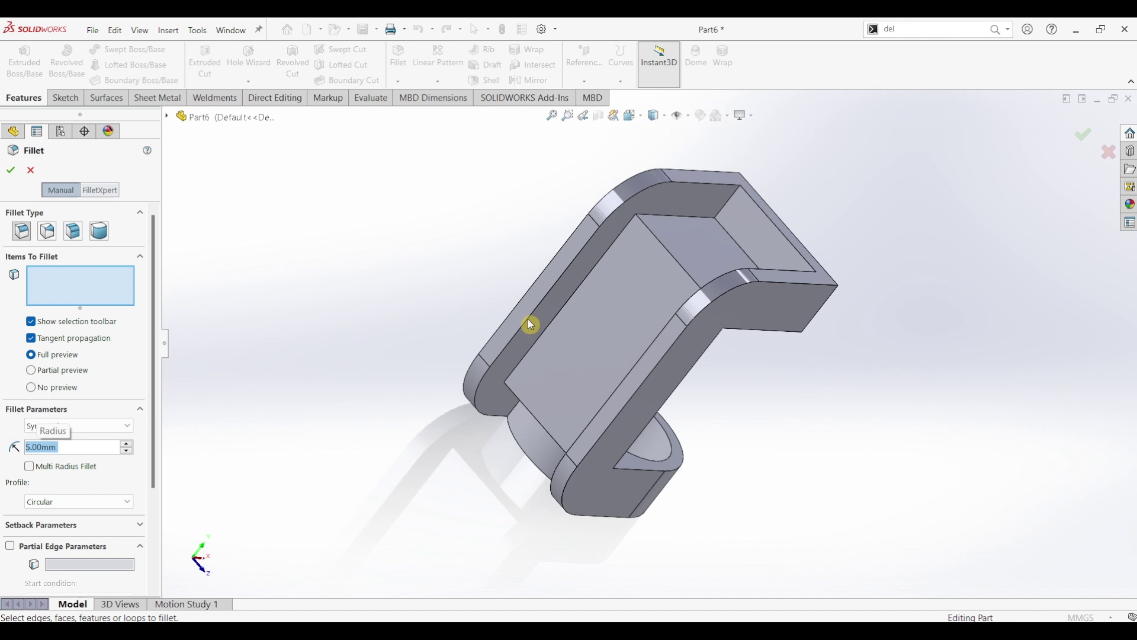
left_click(682, 271)
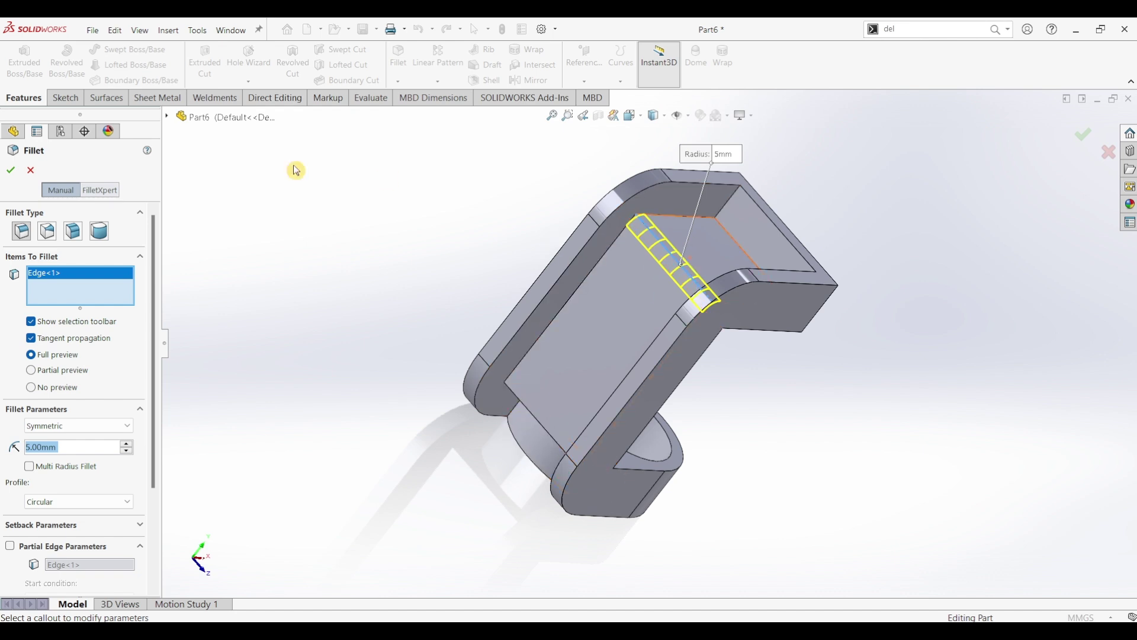
left_click(11, 170)
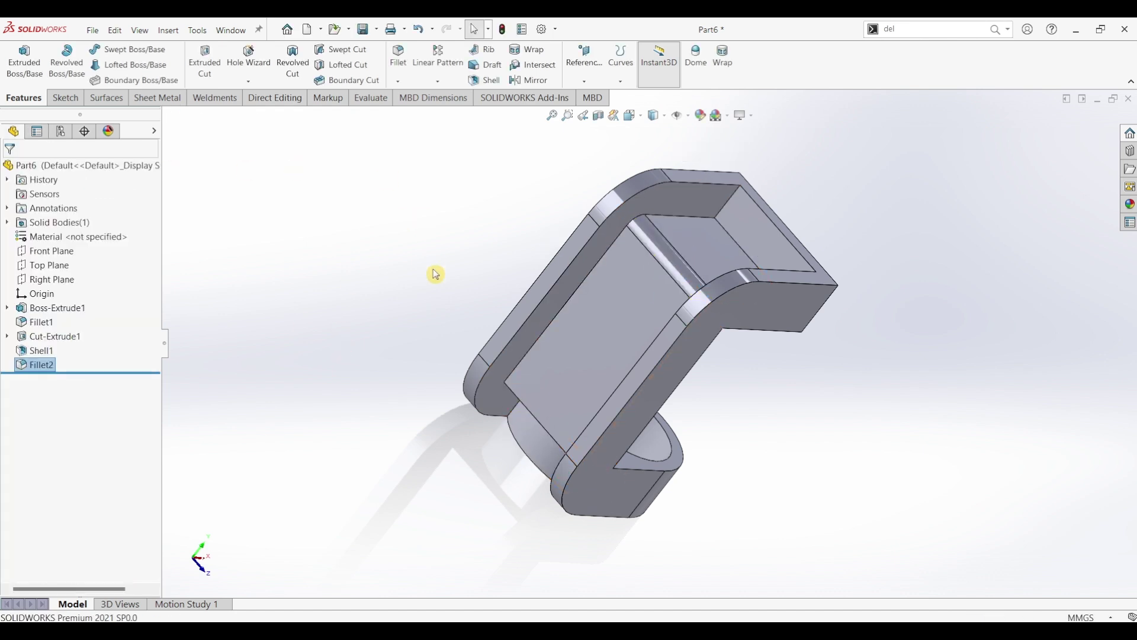
Step: Sketch a circle about 28.7 mm in diameter on the upright's recessed face, roughly midway across its width
left_click(601, 338)
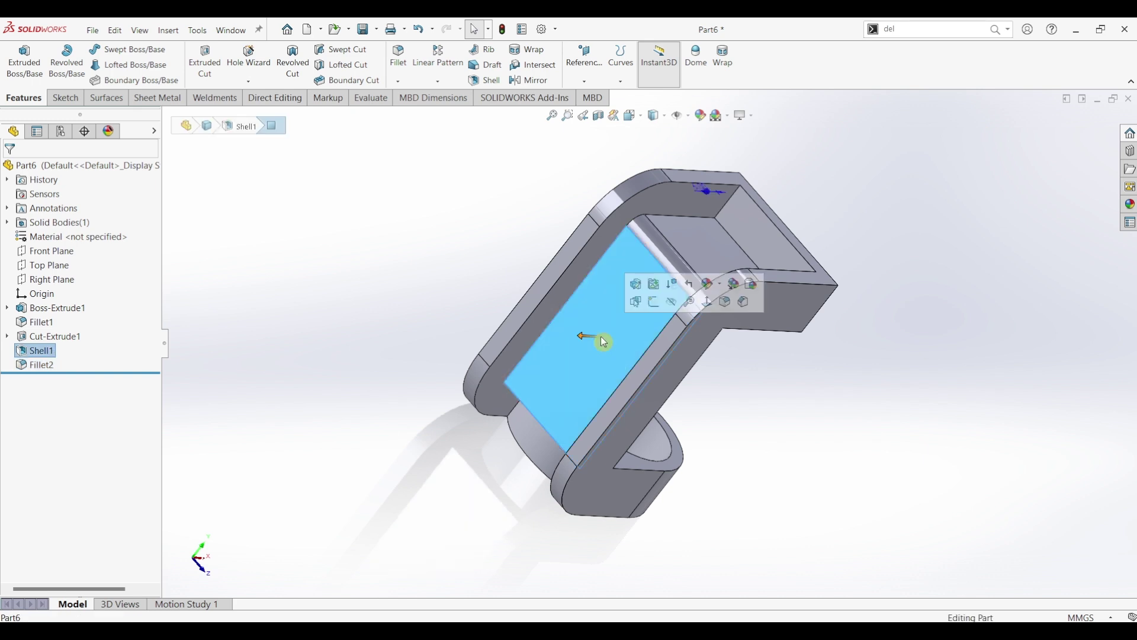
left_click(66, 99)
left_click(25, 64)
left_click(136, 49)
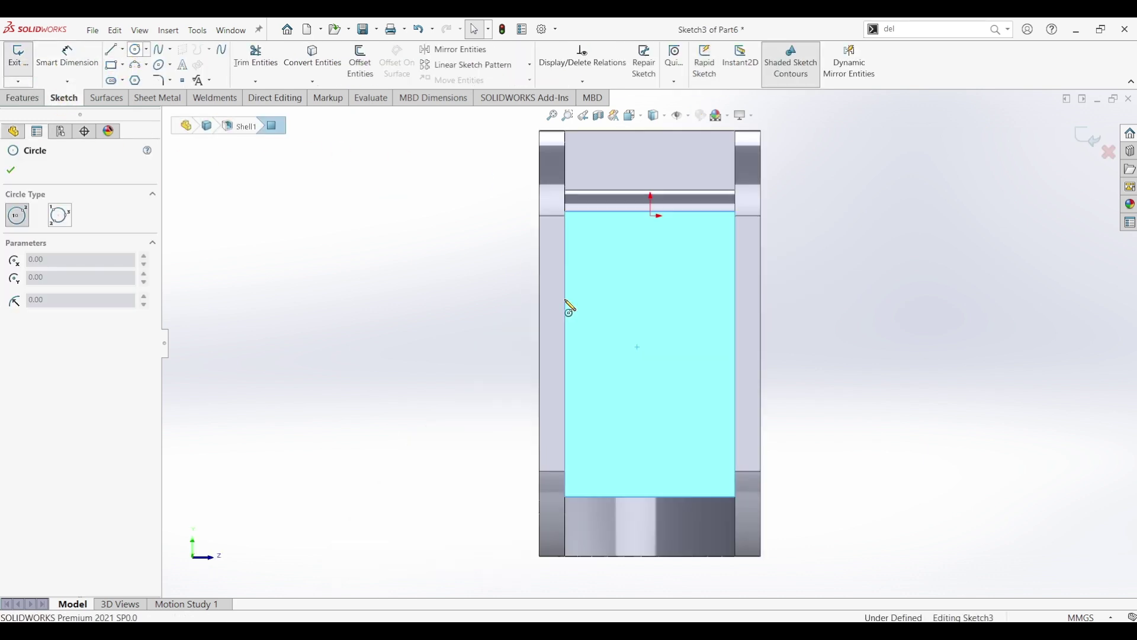
left_click(652, 373)
left_click(695, 415)
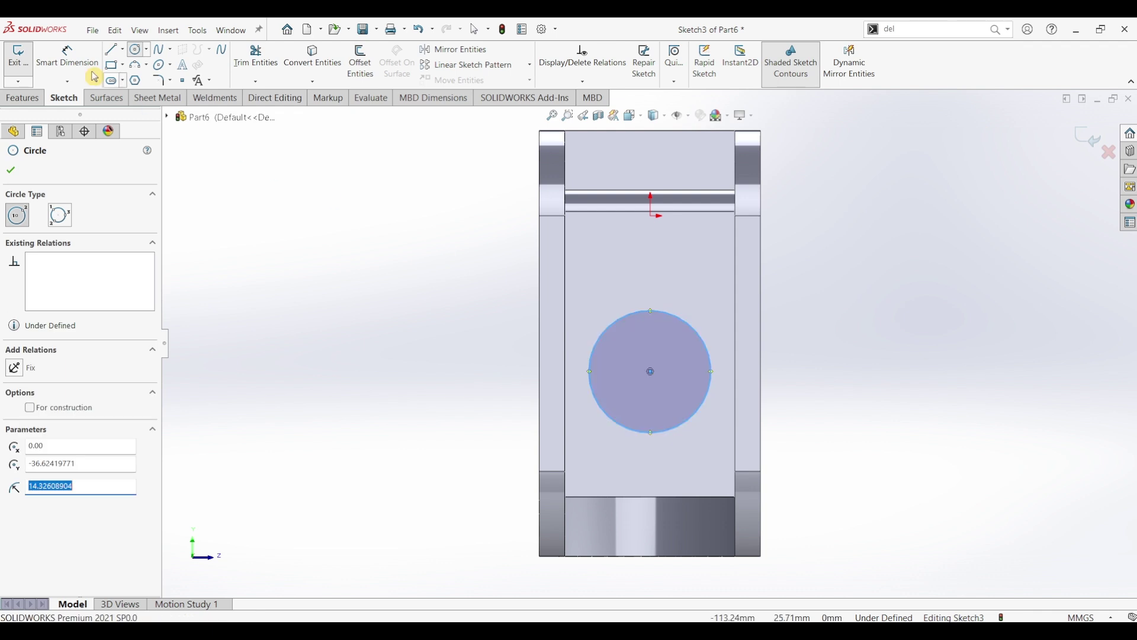
Step: Dimension the circle on the upright and set its diameter to 52 mm
left_click(66, 56)
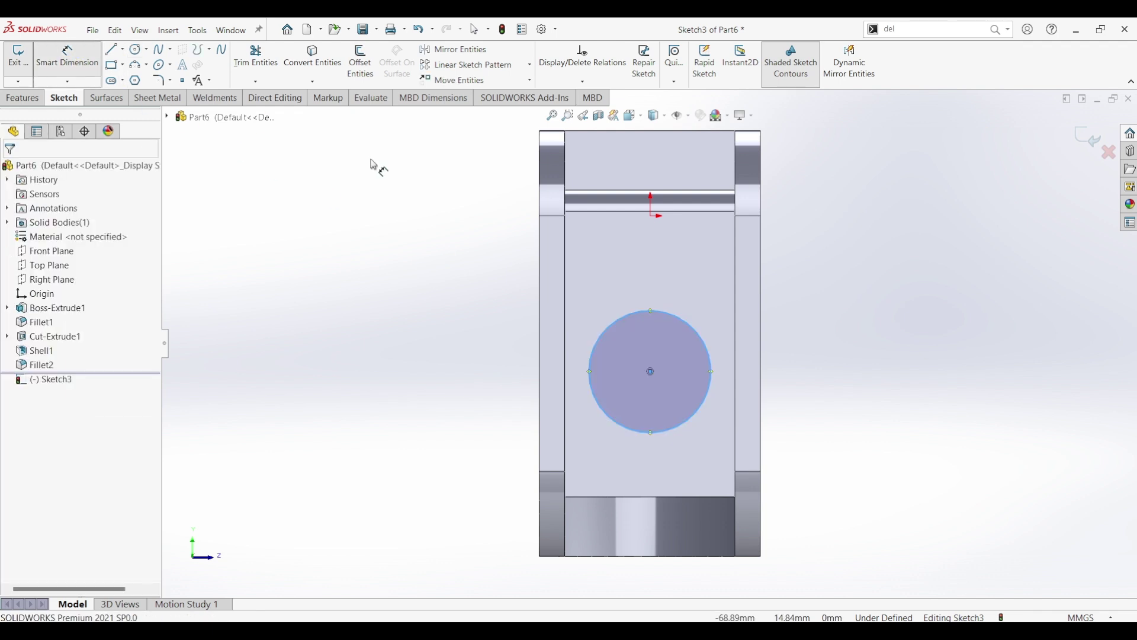
left_click(596, 340)
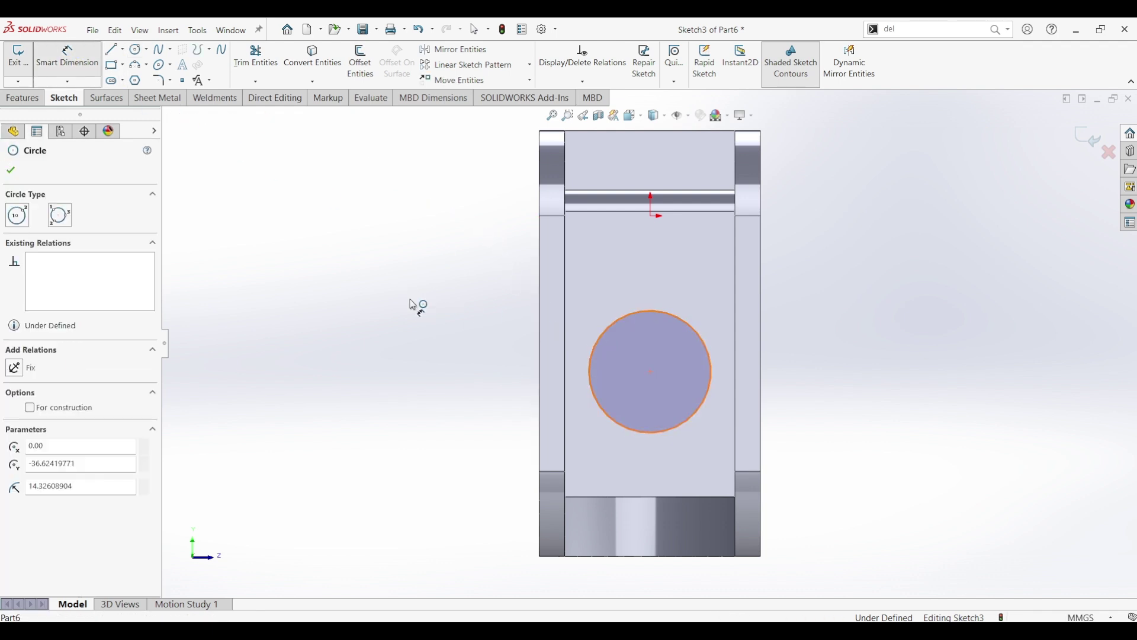
left_click(478, 422)
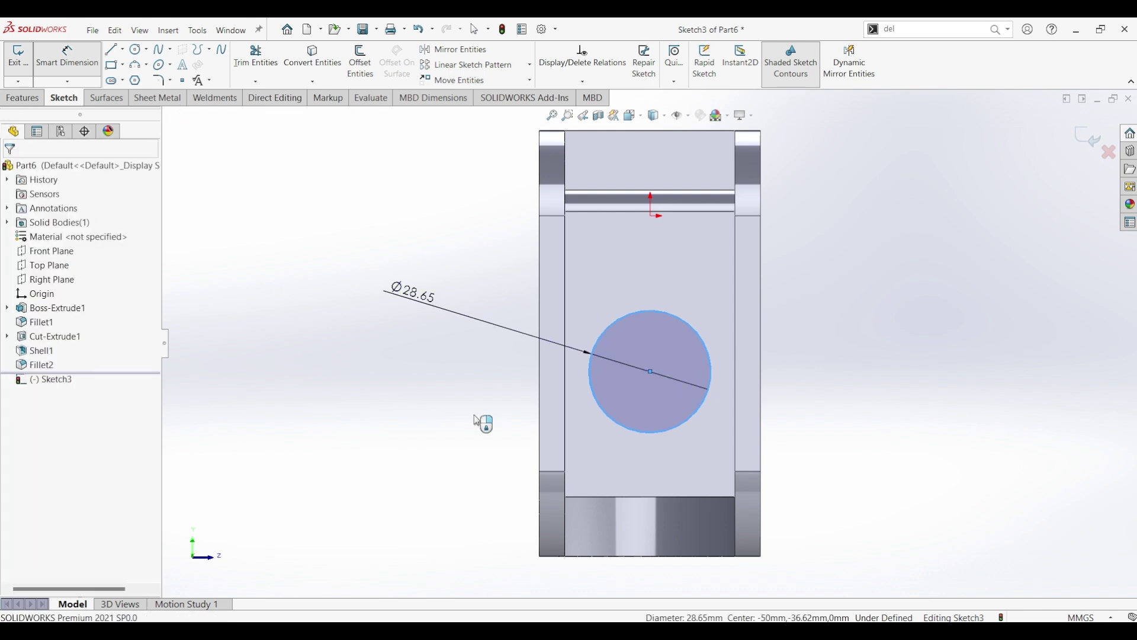
type("52")
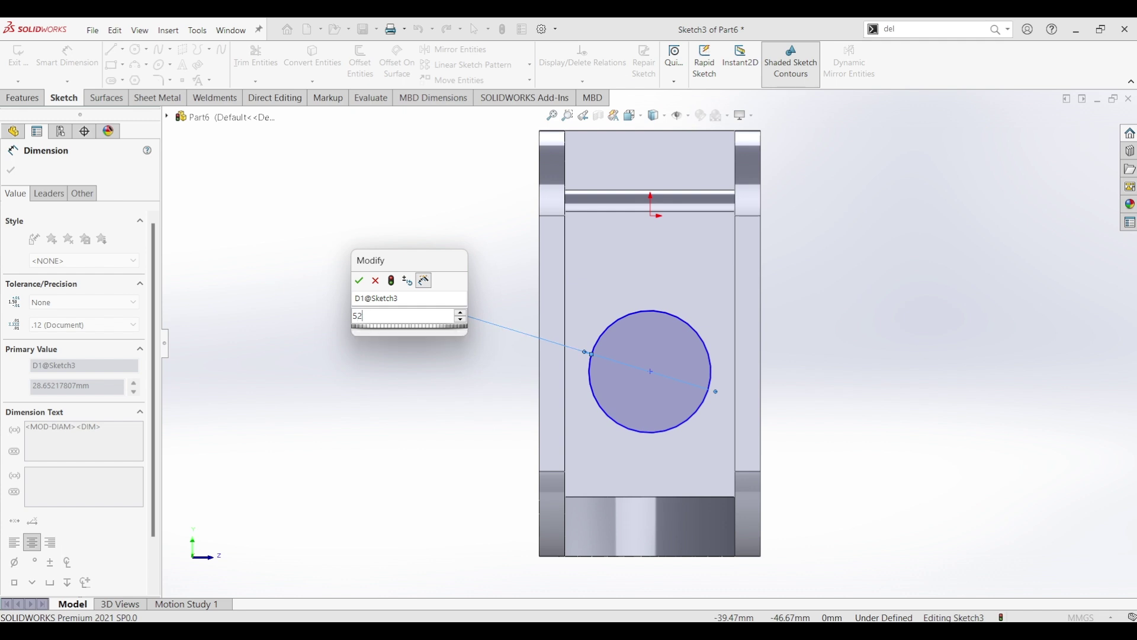
key("Escape")
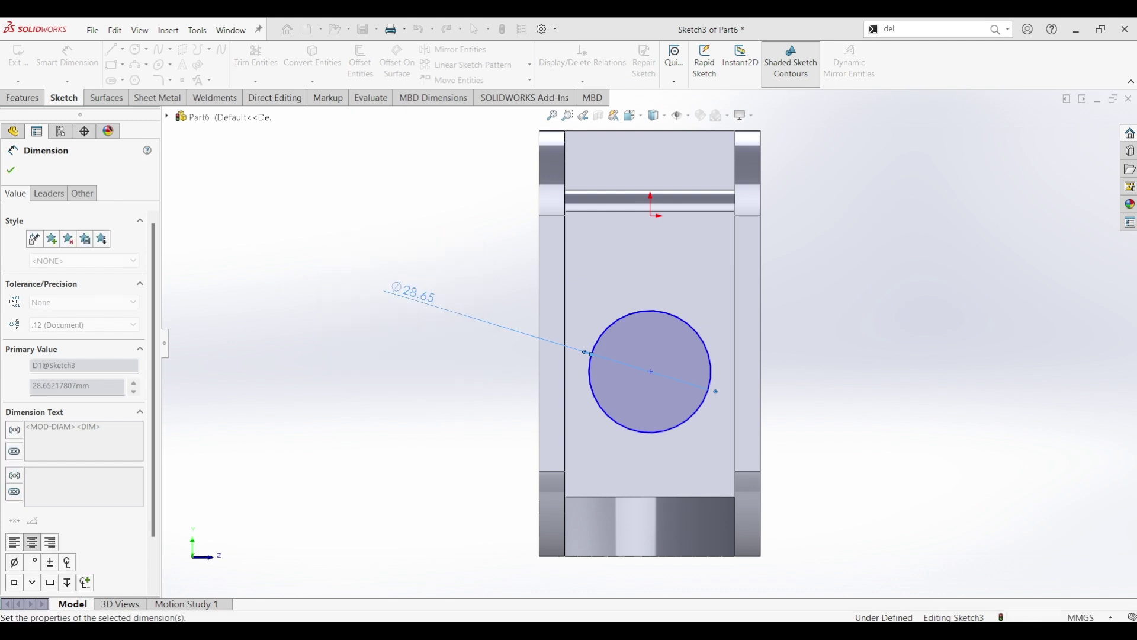
Step: Dimension the circle centre's height above the bracket's bottom edge and set it to 50 mm
left_click(653, 374)
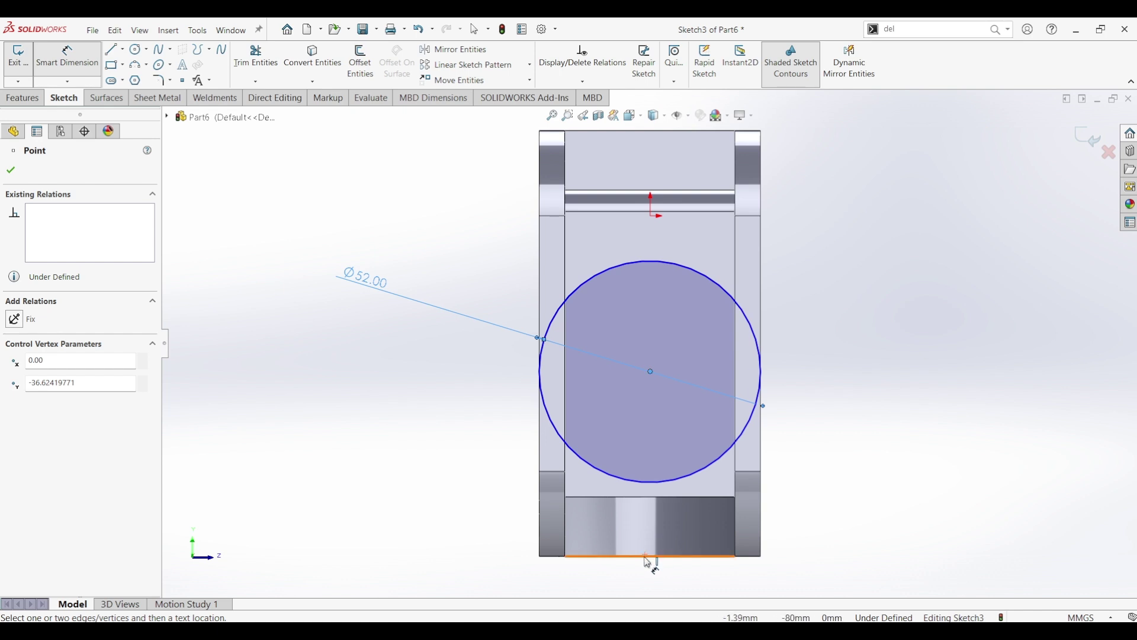
left_click(649, 557)
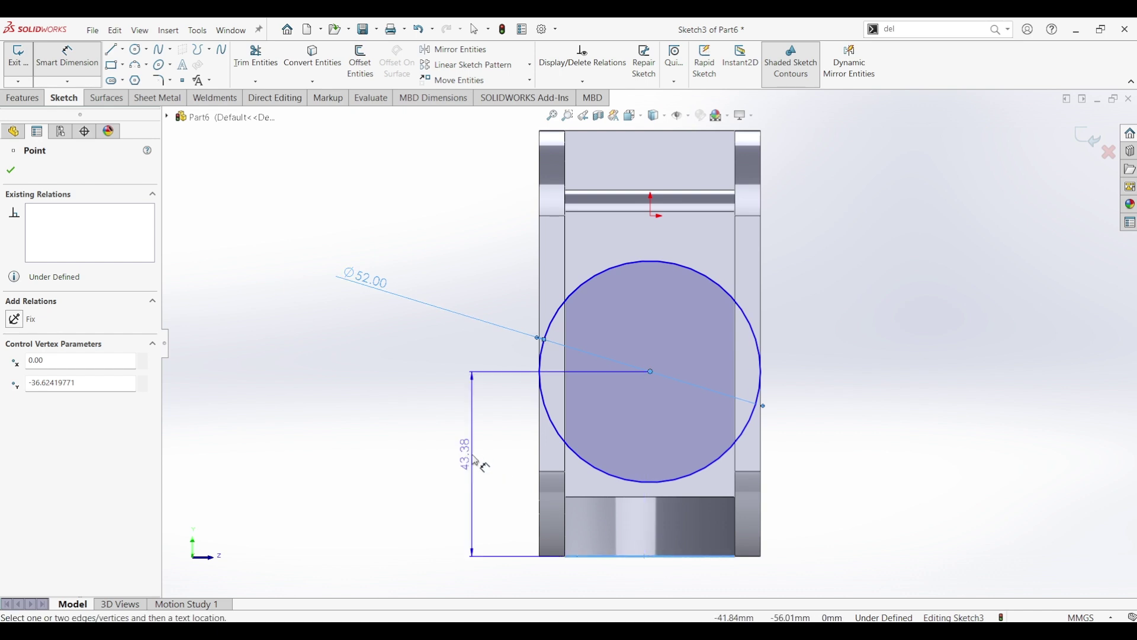
left_click(501, 449)
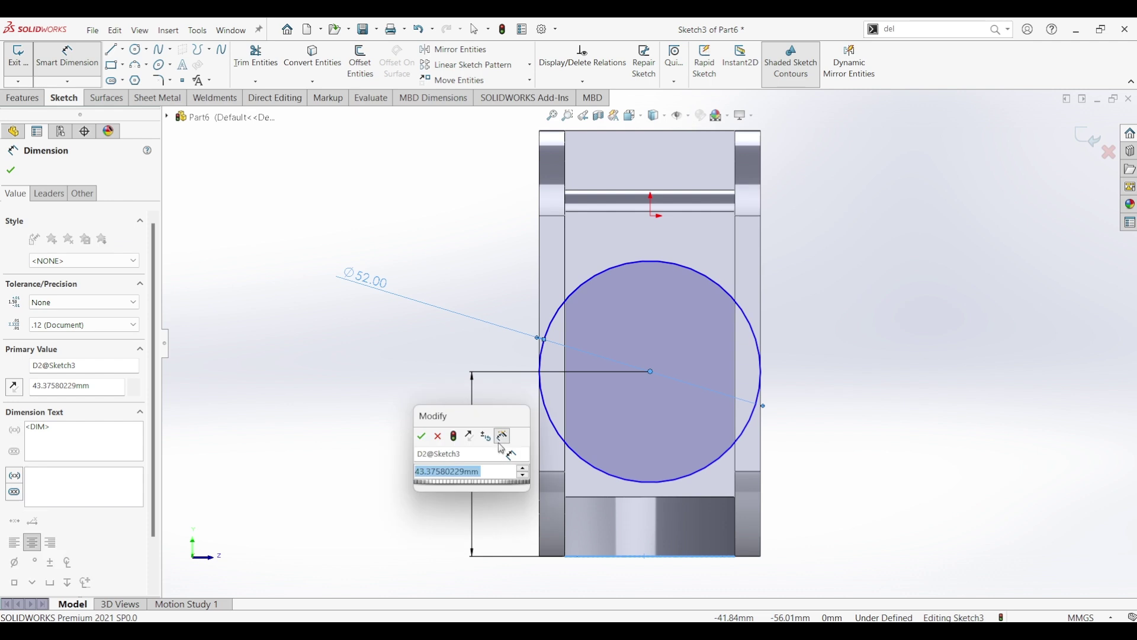
key("Return")
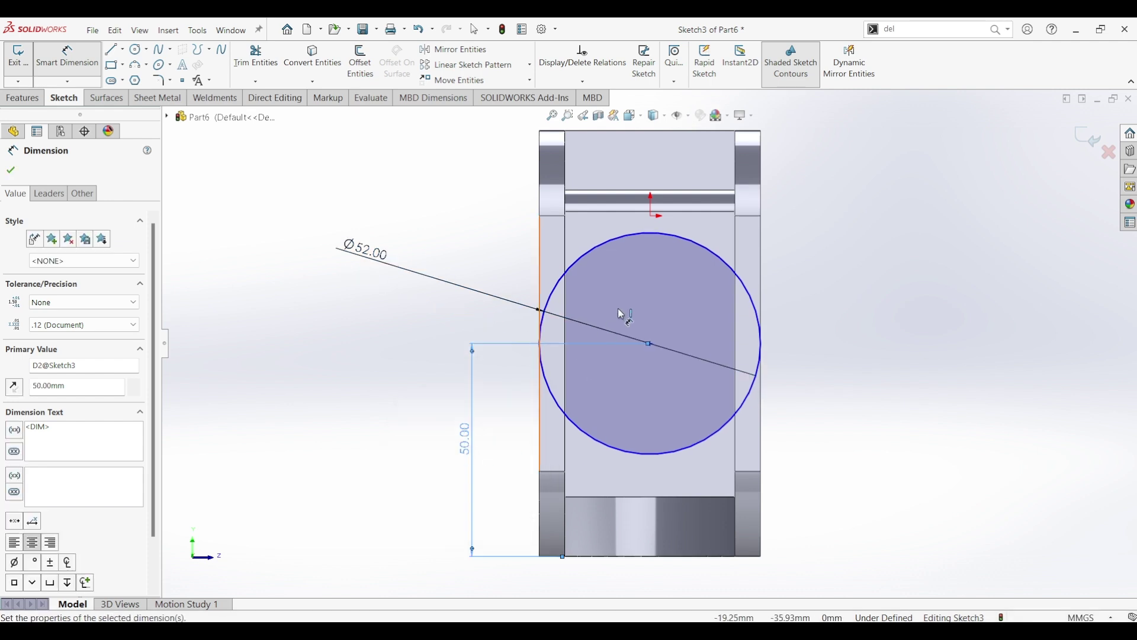
key("Escape")
key("Escape")
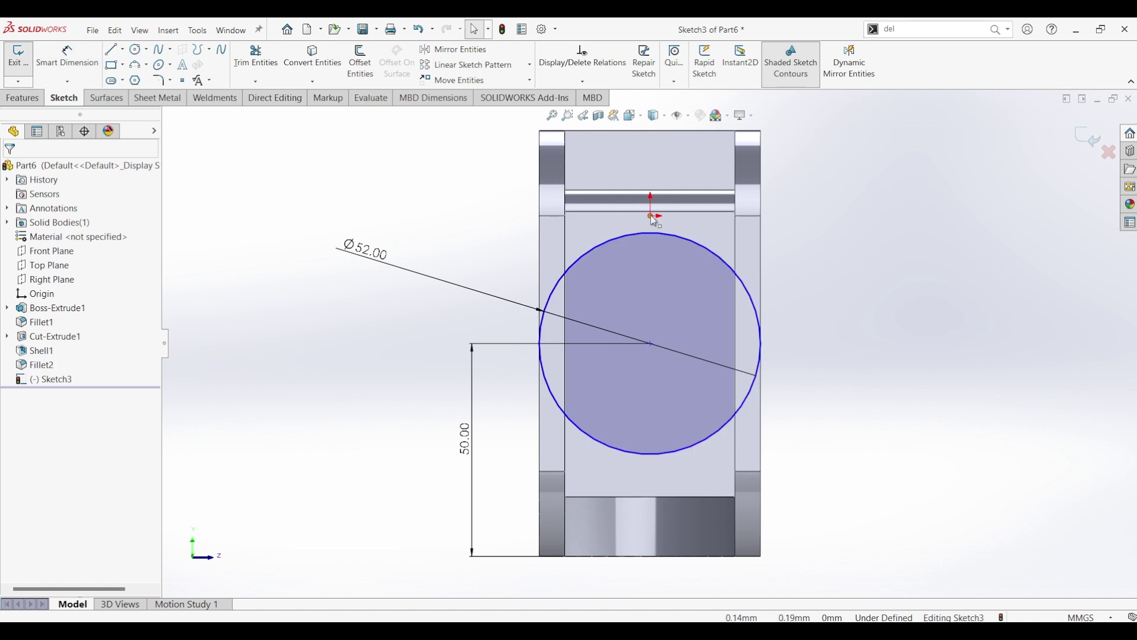
Step: Add a Vertical relation between the origin and the centre of the 52 mm circle
left_click(653, 216)
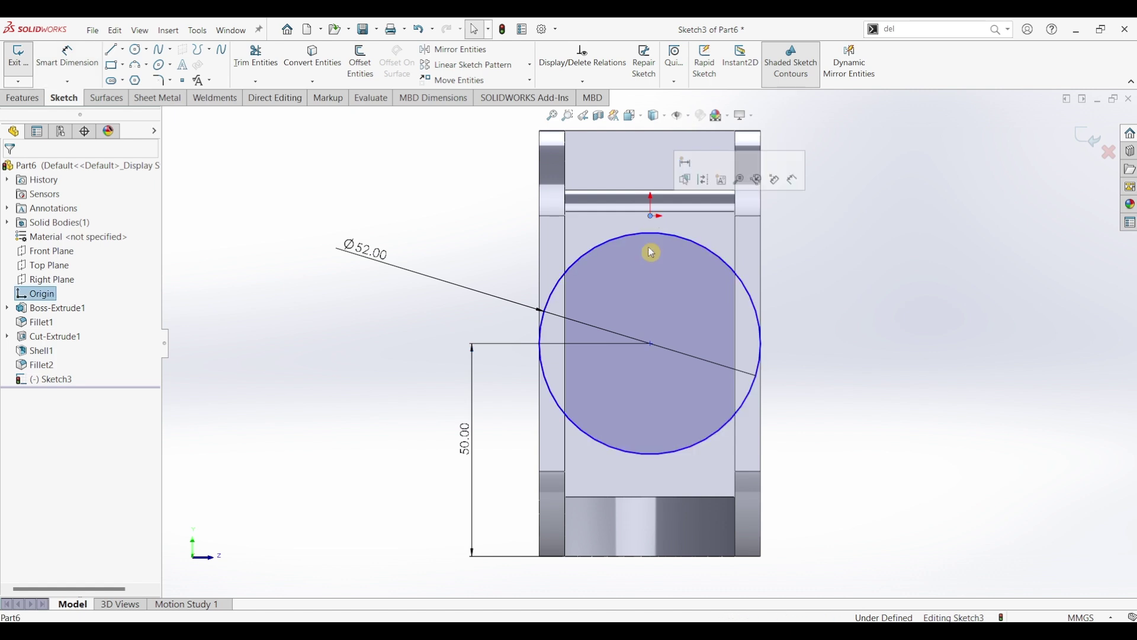
left_click(651, 347, "ctrl")
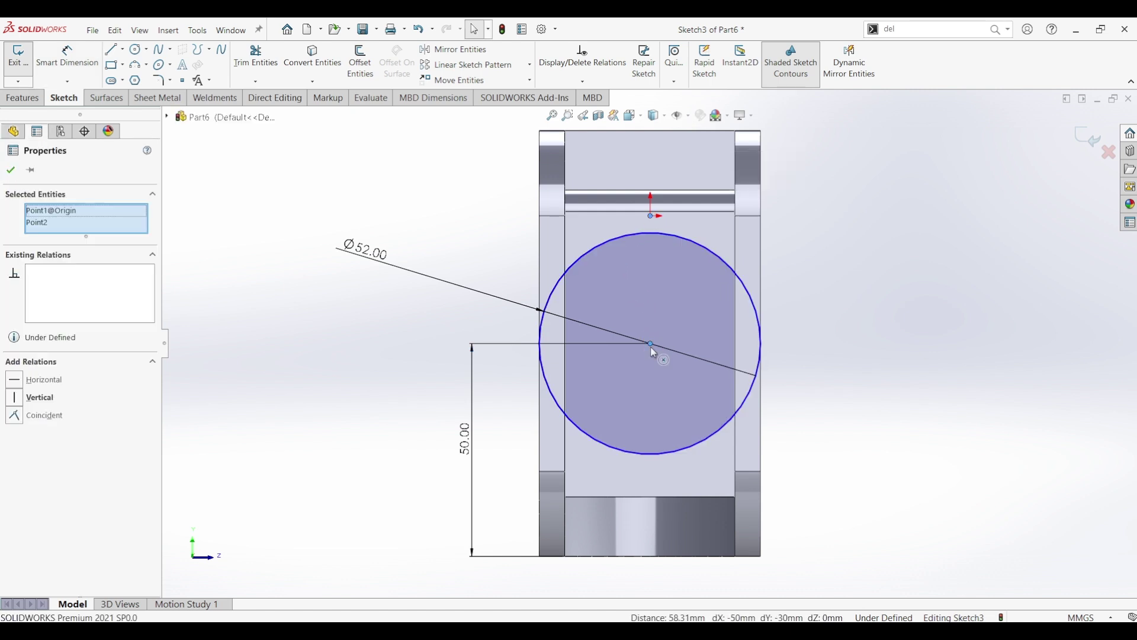
left_click(22, 417)
left_click(16, 398)
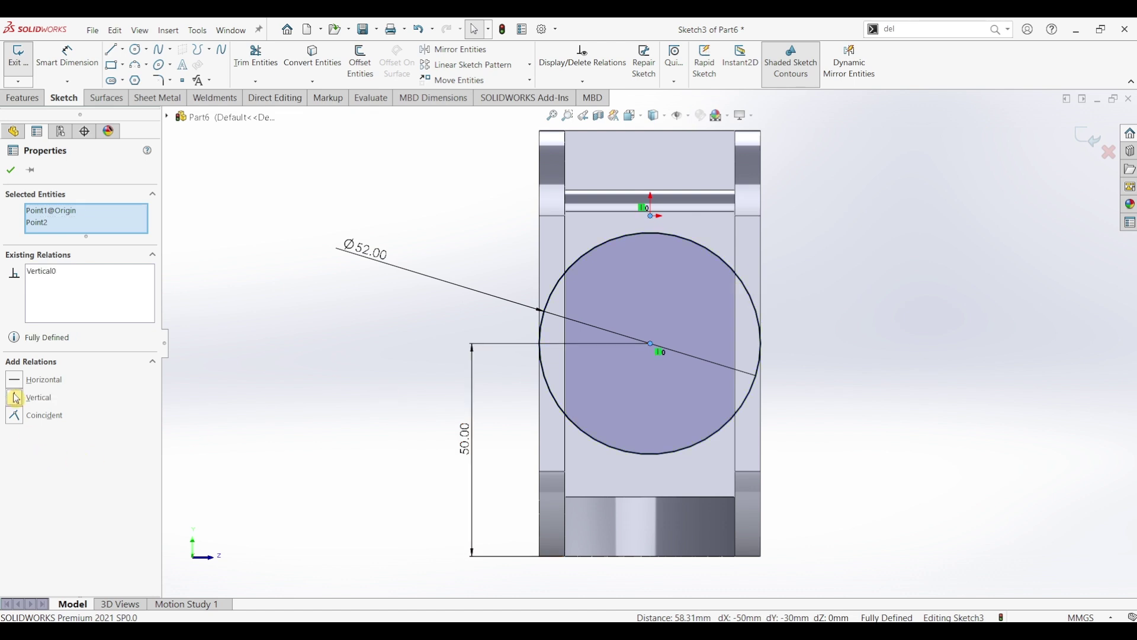
left_click(20, 168)
Step: Extrude the 52 mm circle as a boss with Up To Surface, ending at the outer rim face of the upright's side wall
left_click(22, 98)
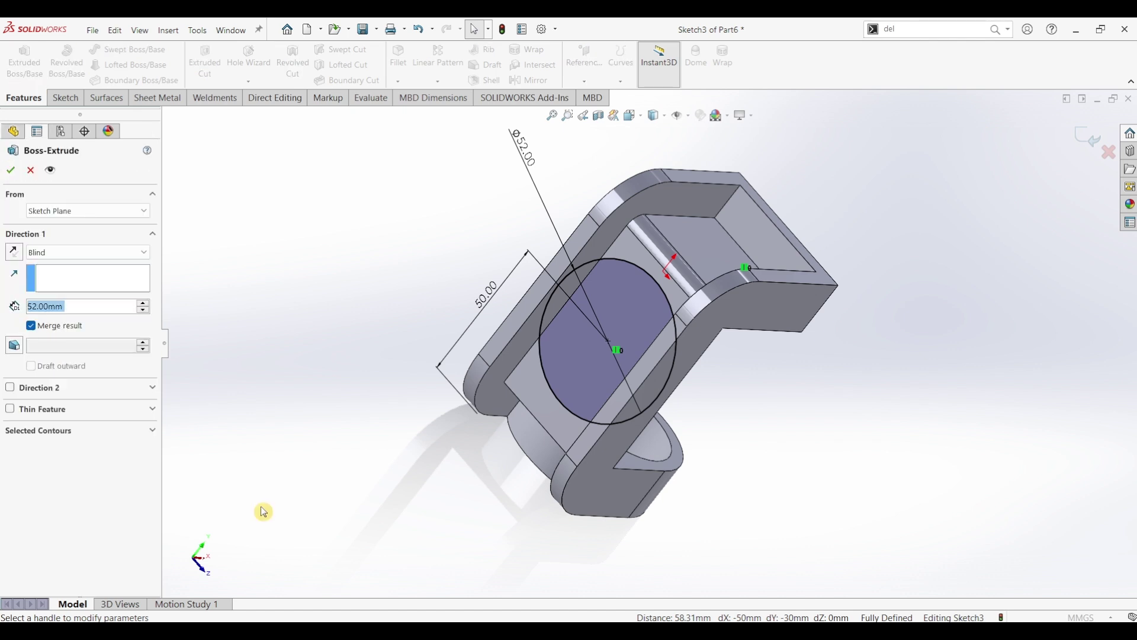
left_click(76, 256)
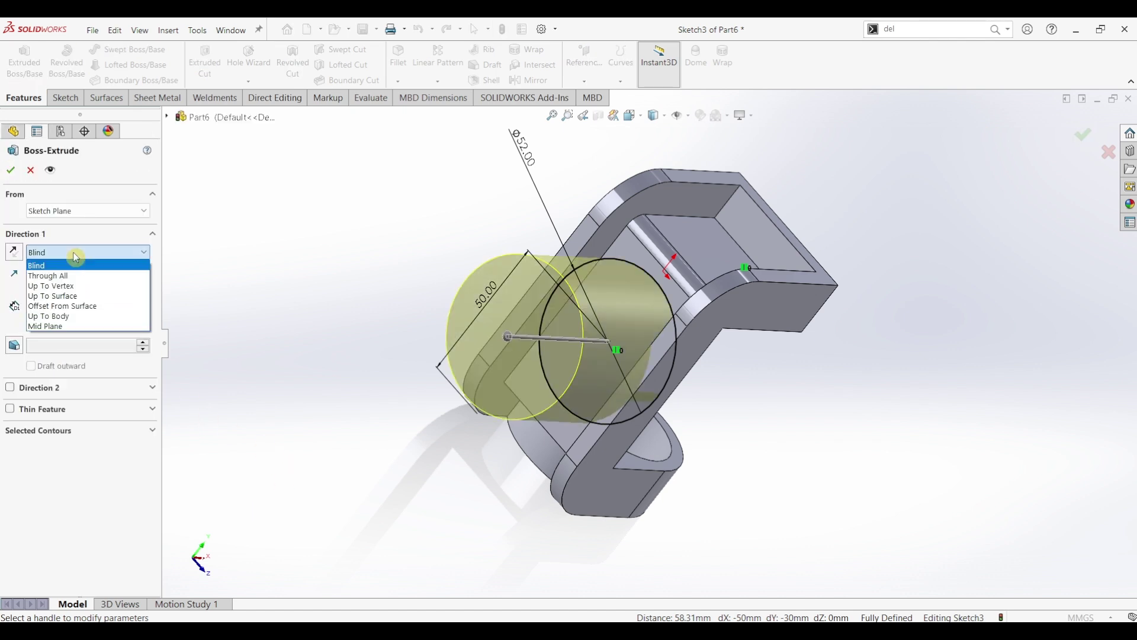
left_click(72, 295)
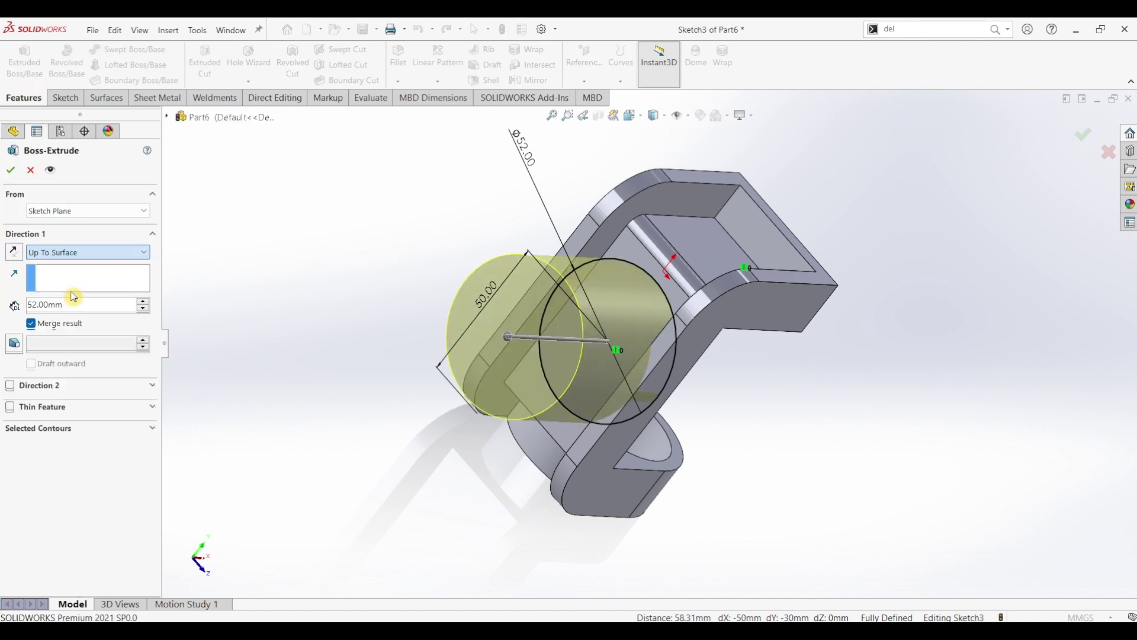
left_click(563, 259)
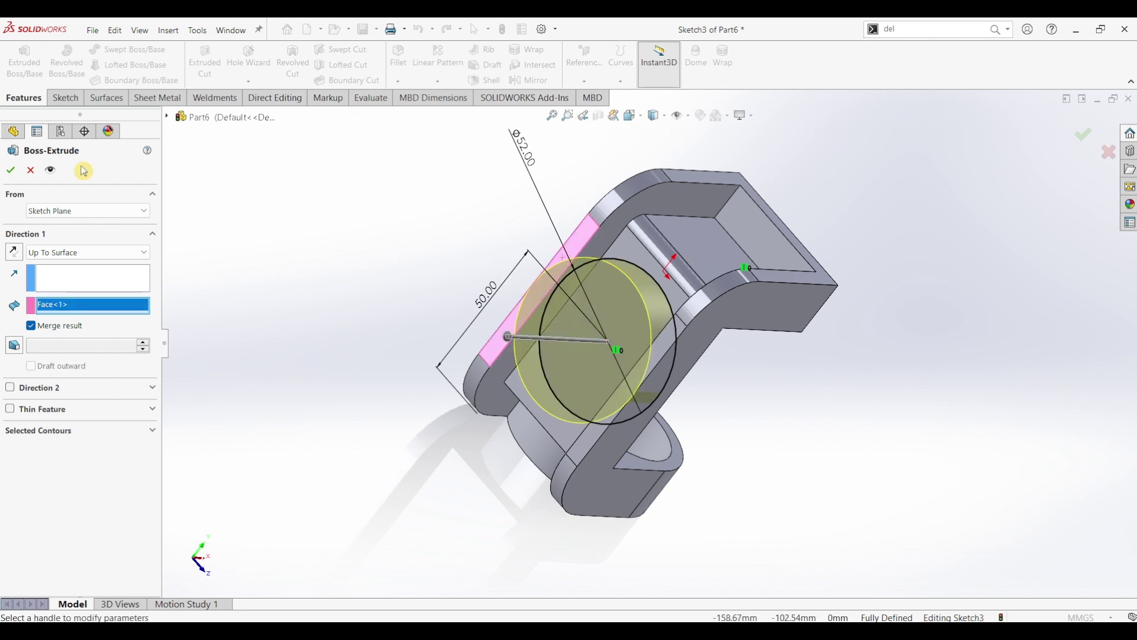
left_click(9, 171)
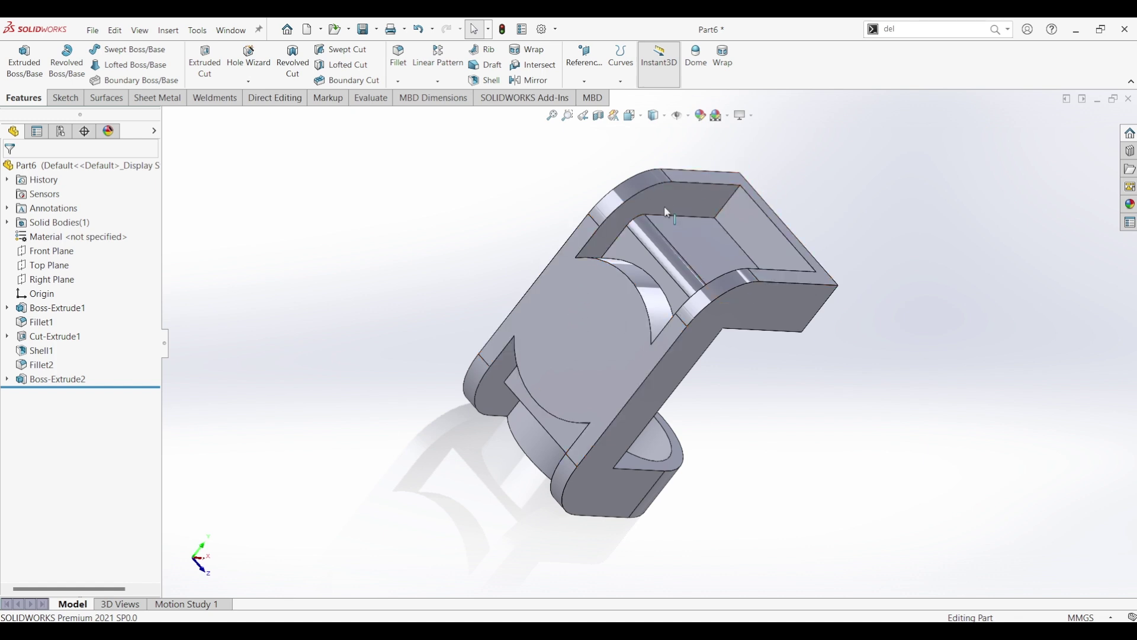
Step: Sketch a circle about 22 mm in diameter on the upper arm's recessed face, level with the origin
left_click(717, 238)
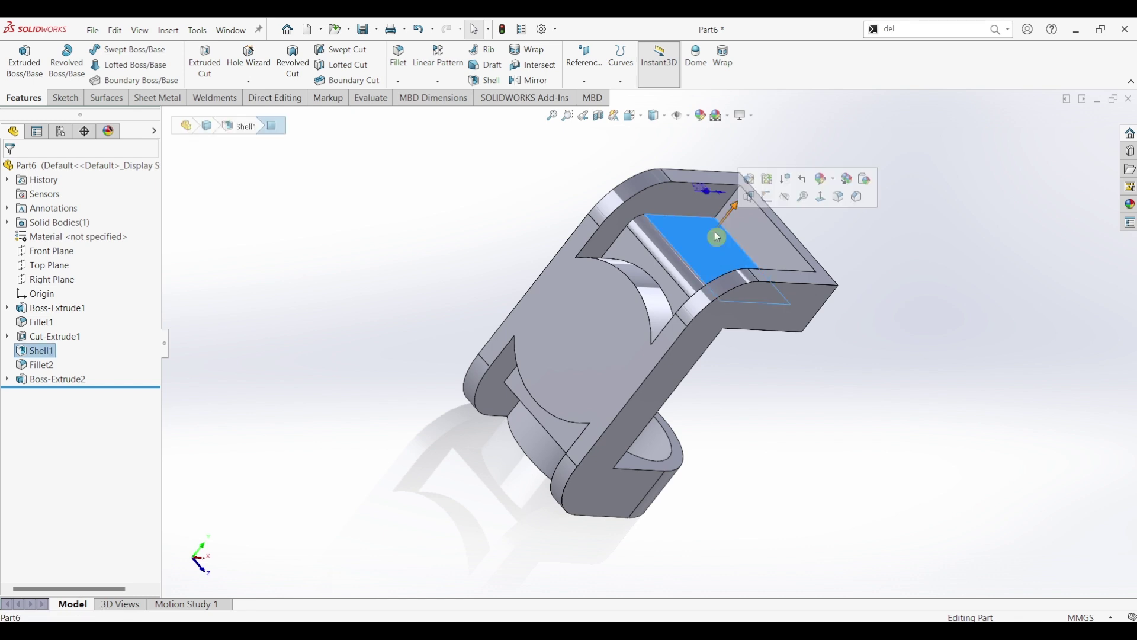
left_click(64, 98)
left_click(28, 73)
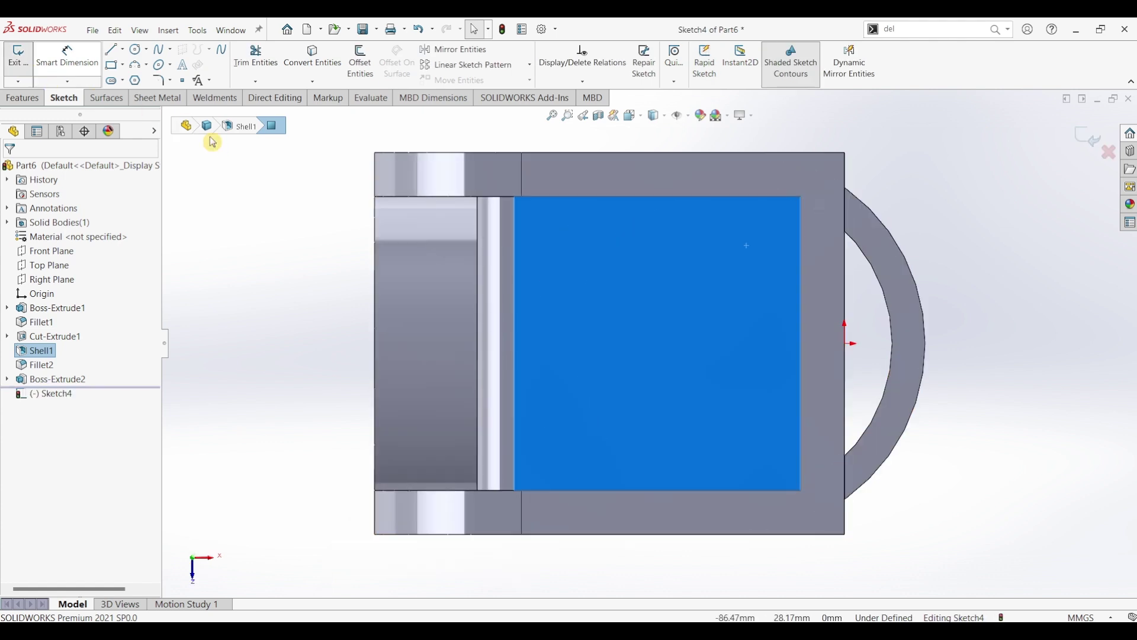
left_click(135, 52)
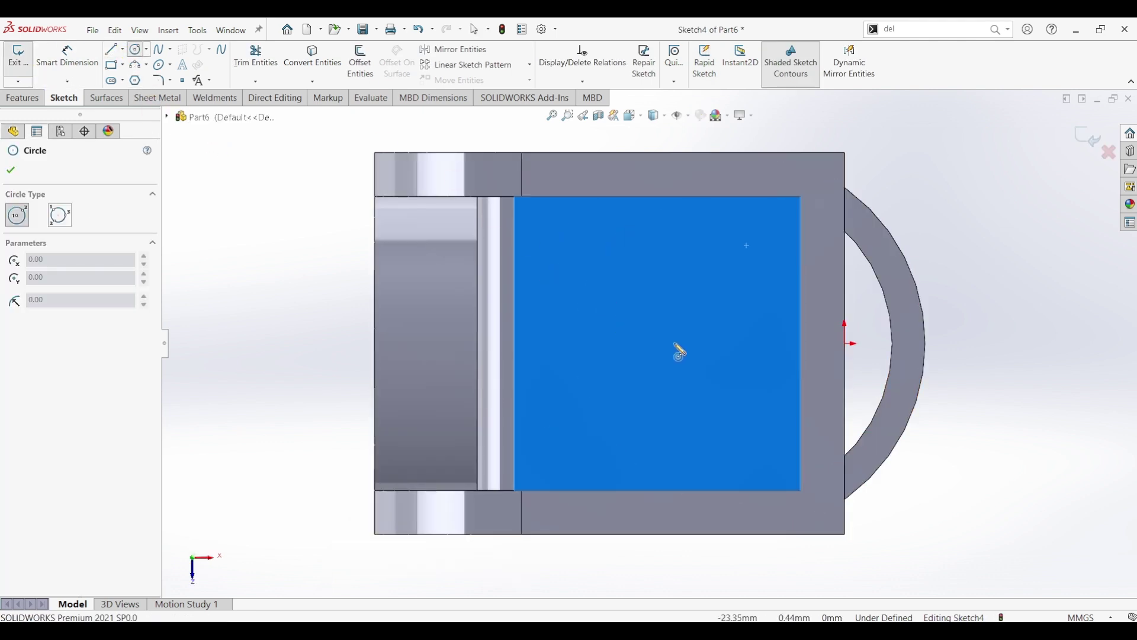
left_click(676, 343)
left_click(703, 421)
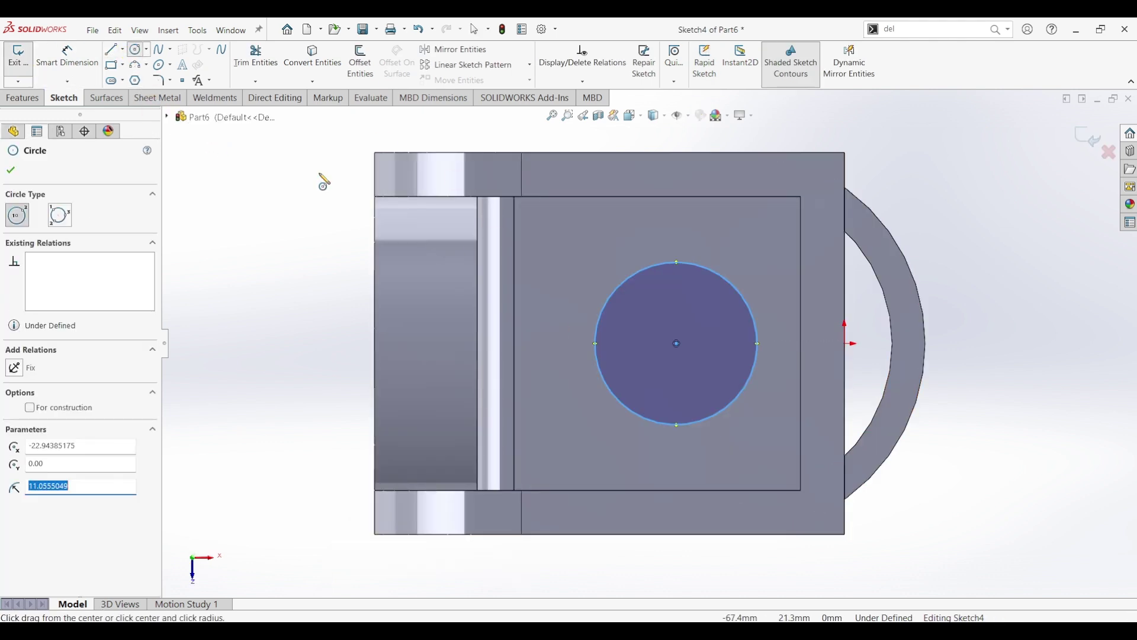
Step: Dimension the diameter of the circle on the upper arm's recessed face and set it to 30 mm
left_click(77, 66)
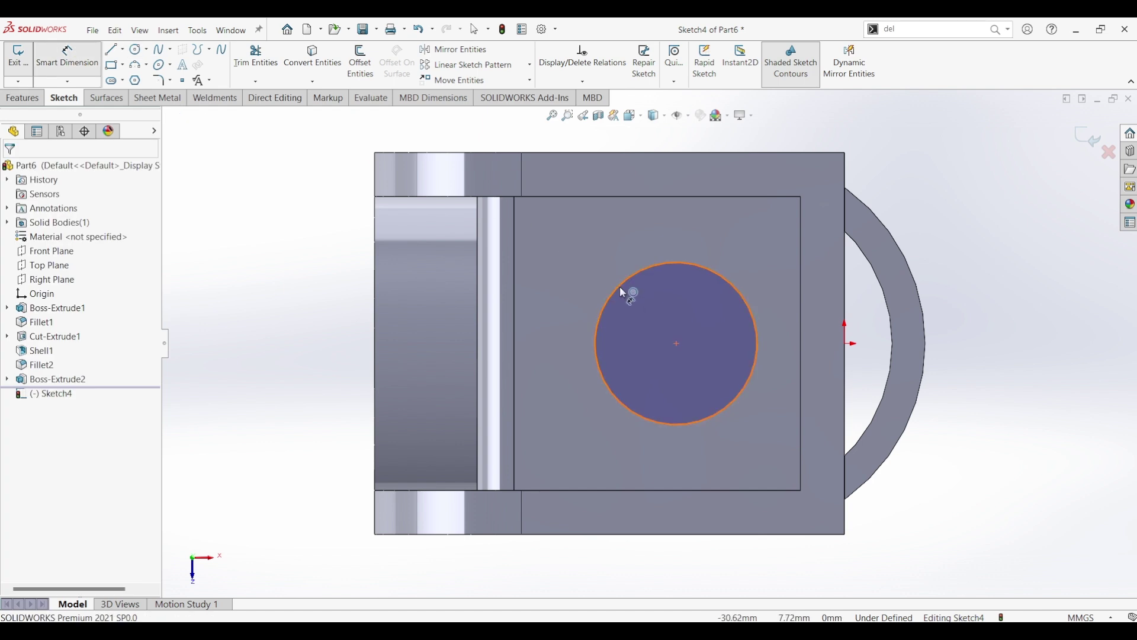
left_click(574, 244)
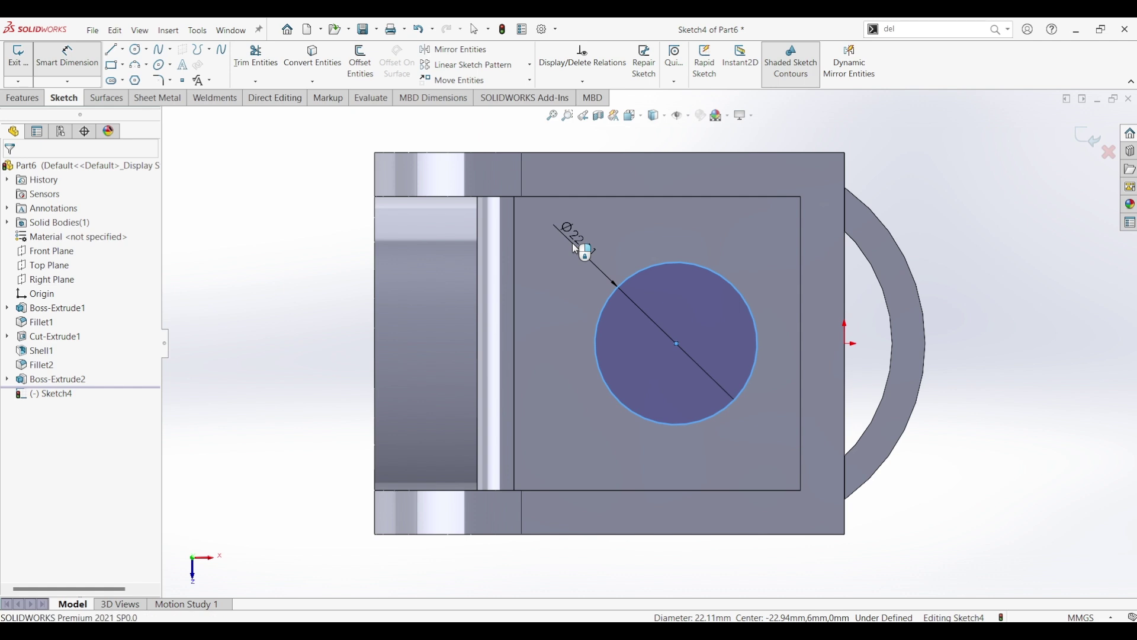
left_click(575, 249)
type("30")
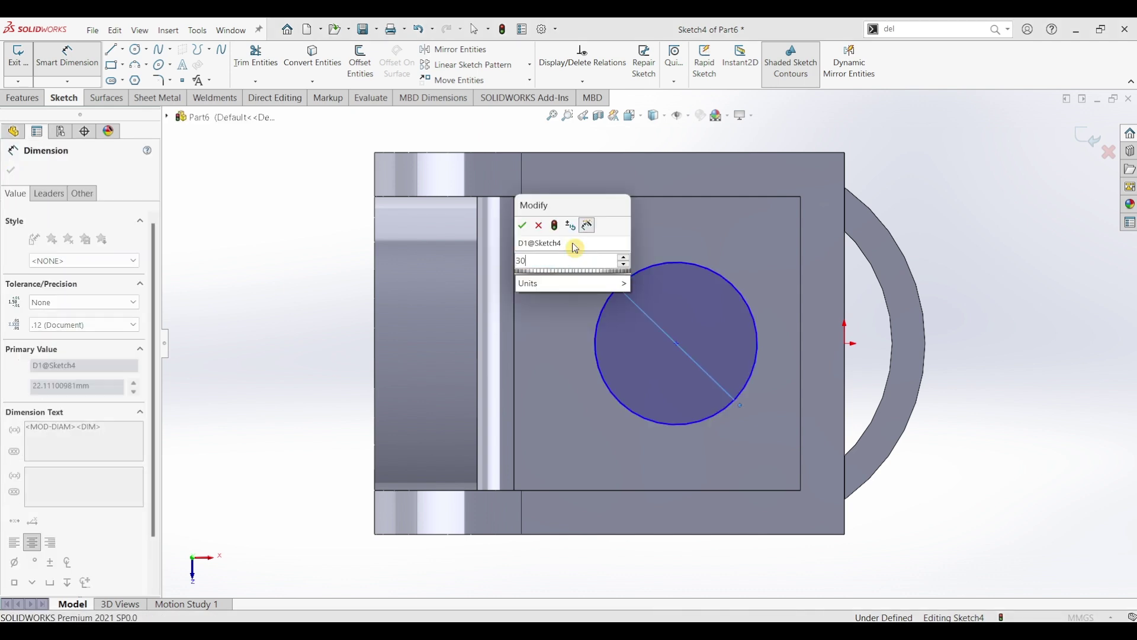
key("Escape")
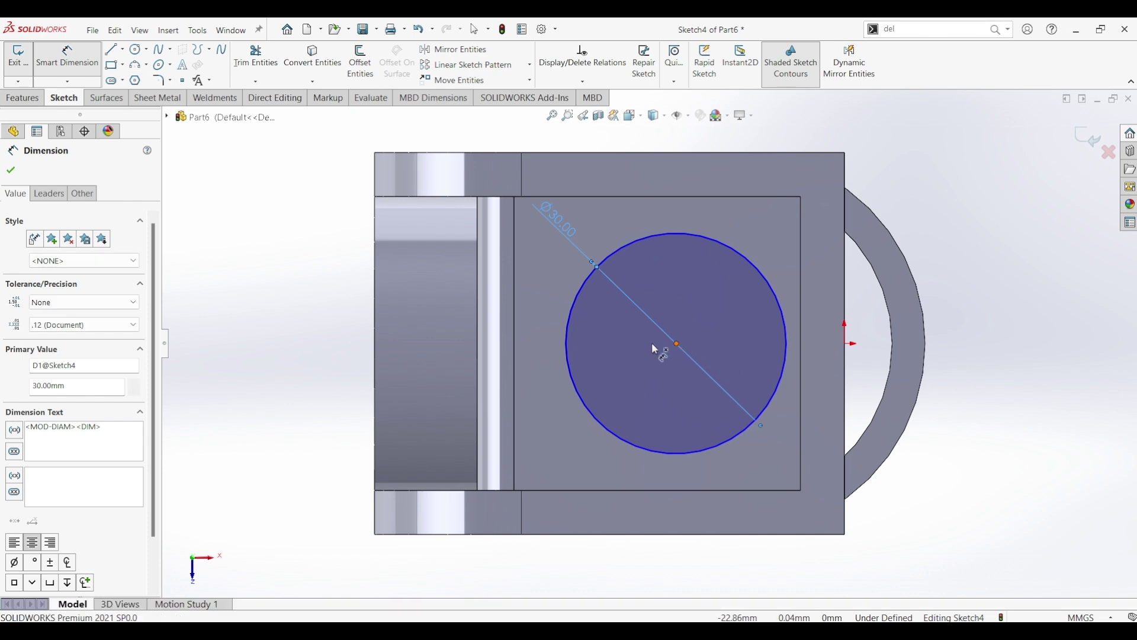
Step: Dimension the circle centre's horizontal distance from the upright's outer back edge and set it to 49 mm
left_click(677, 344)
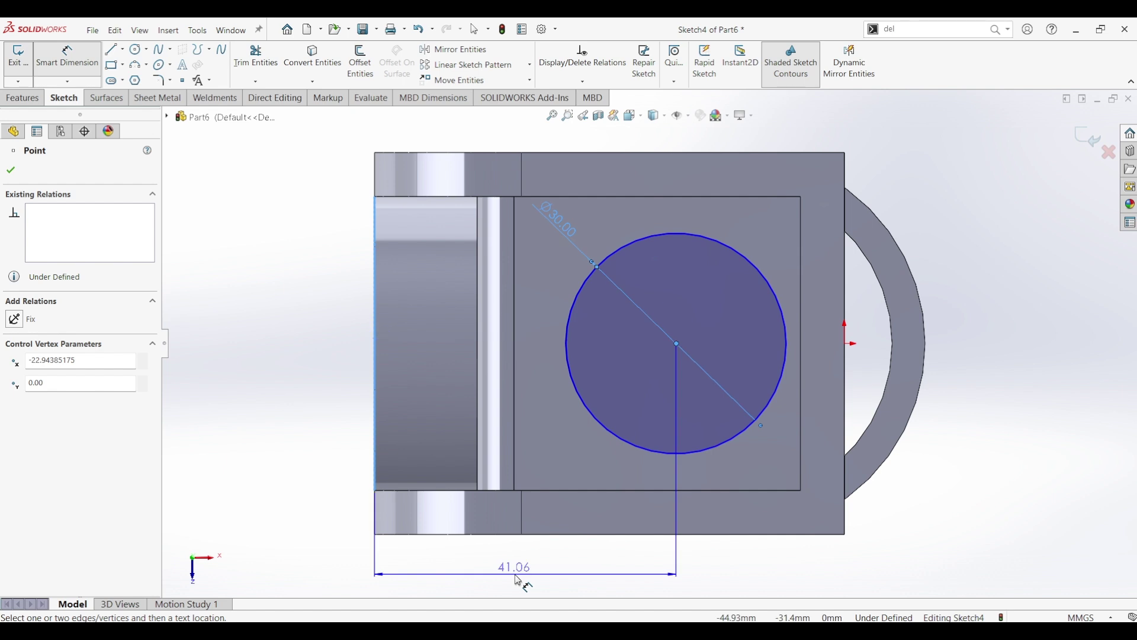
left_click(567, 563)
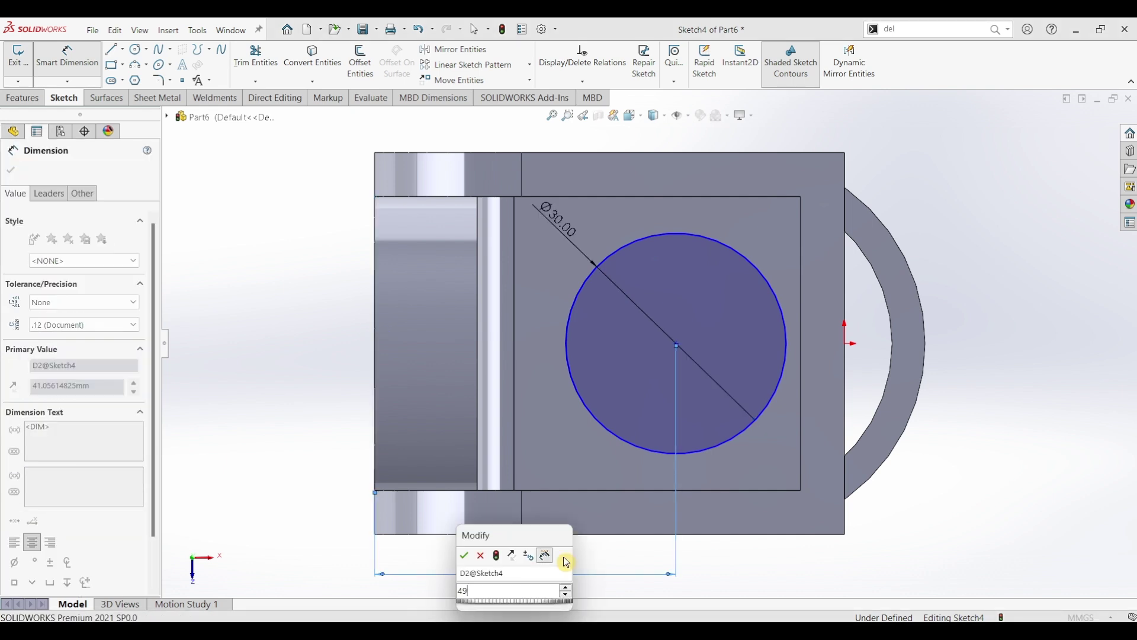
key("Return")
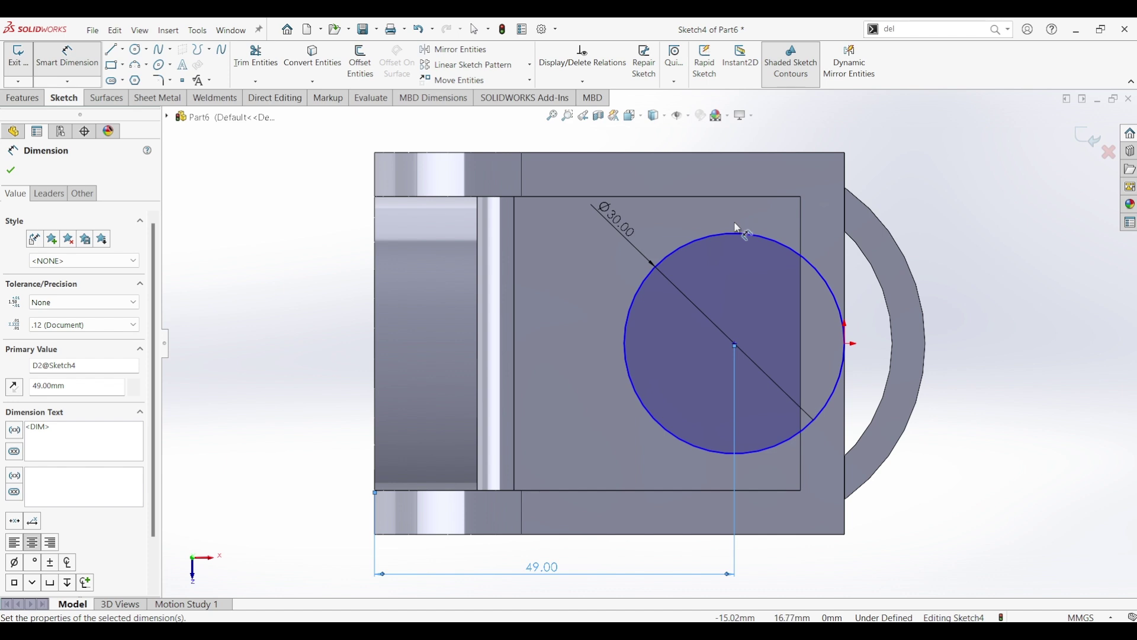
Step: Draw two 5 mm vertical lines joining the circle's upper and lower quadrant points to the recess's long inner edges
left_click(116, 54)
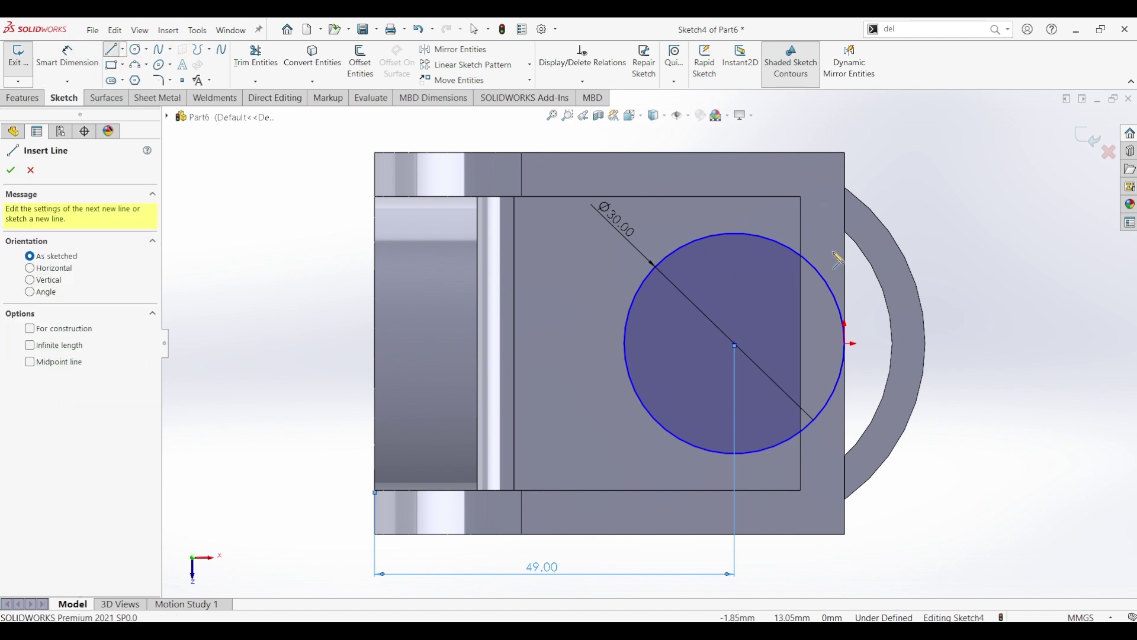
left_click(737, 233)
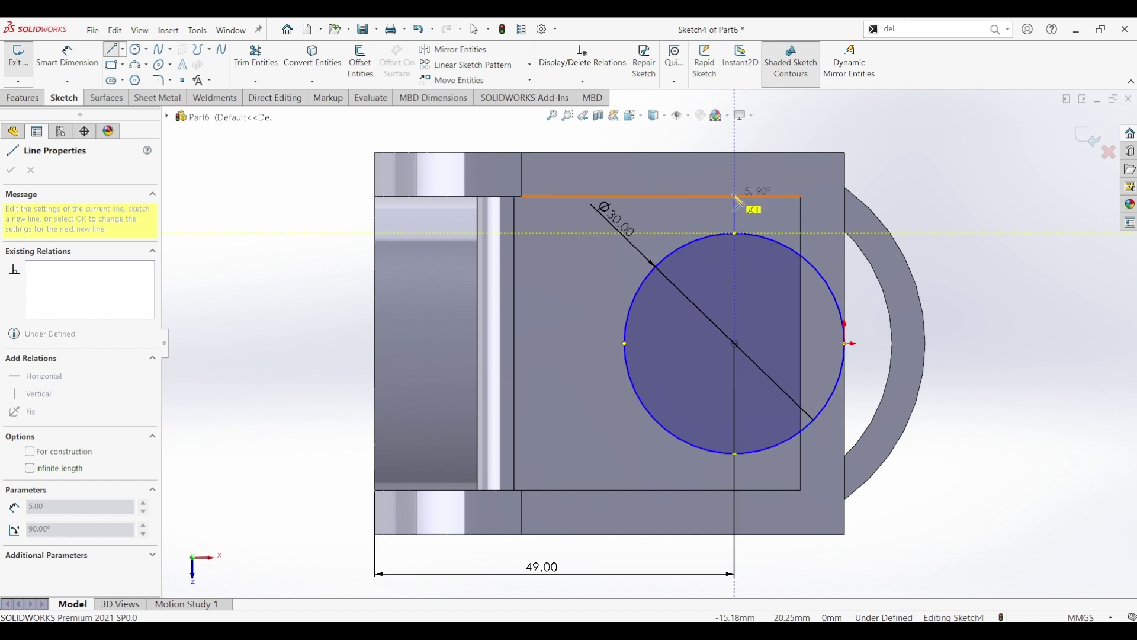
left_click(735, 197)
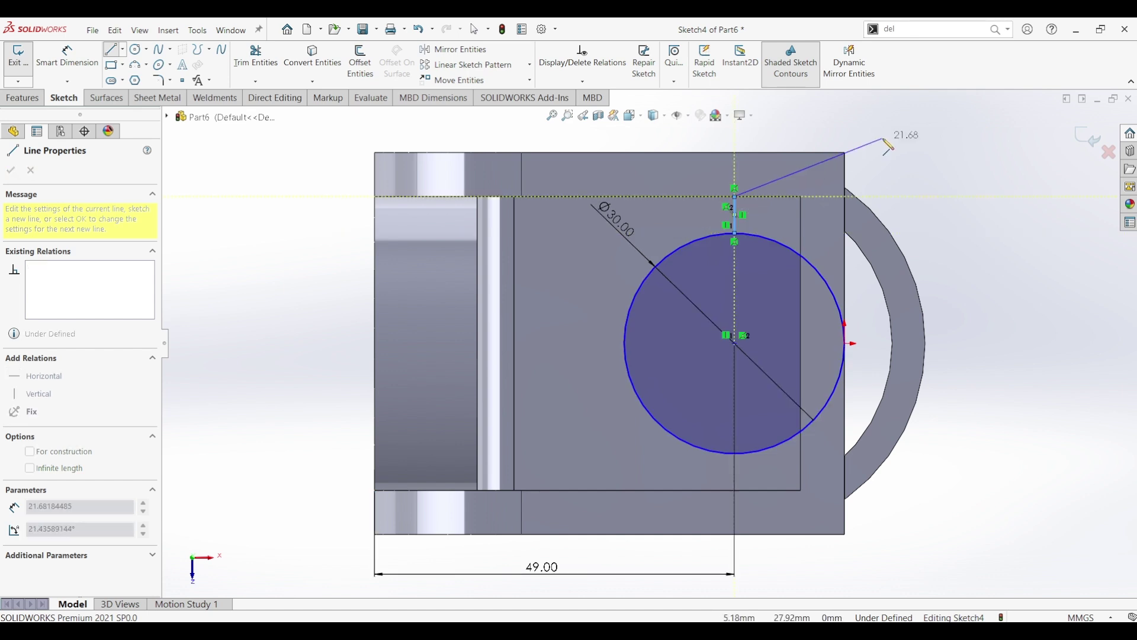
key("Escape")
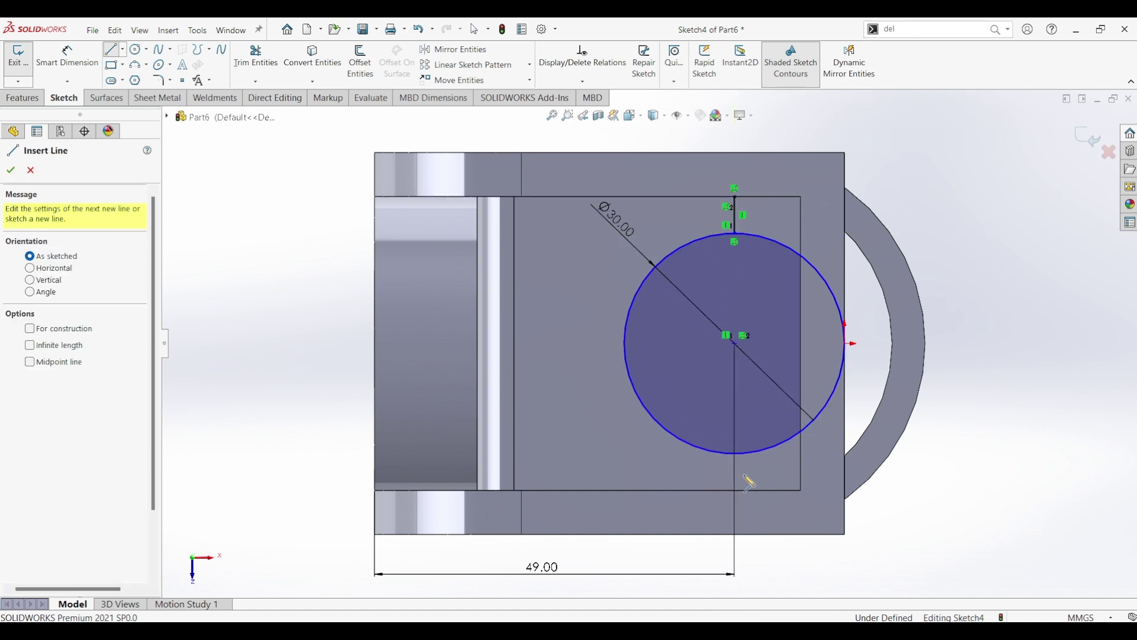
left_click(735, 454)
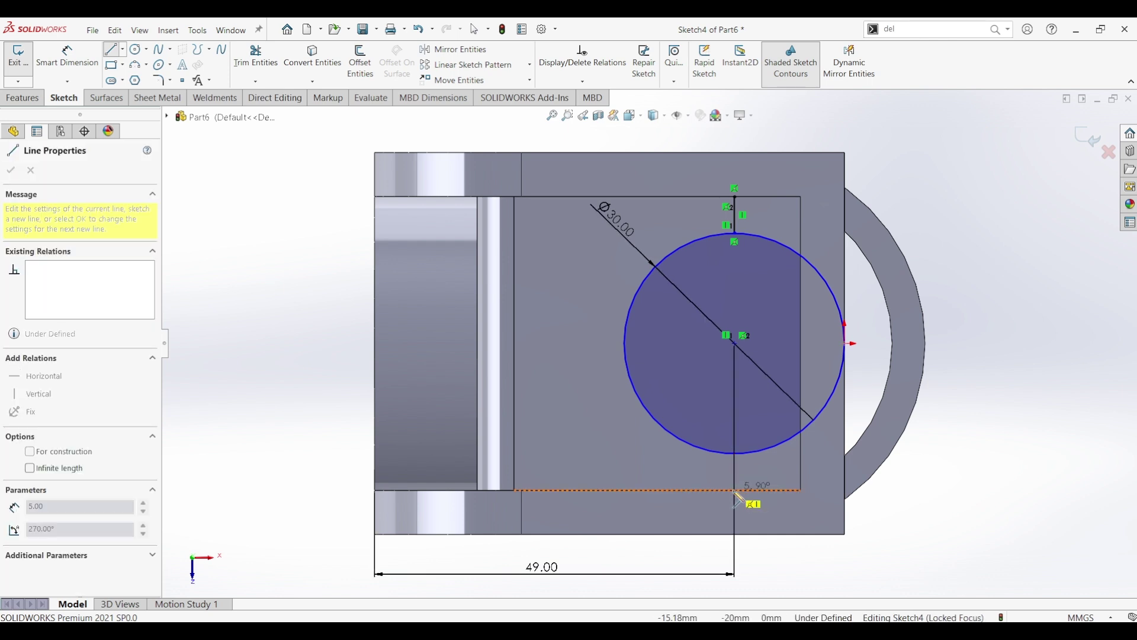
left_click(735, 490)
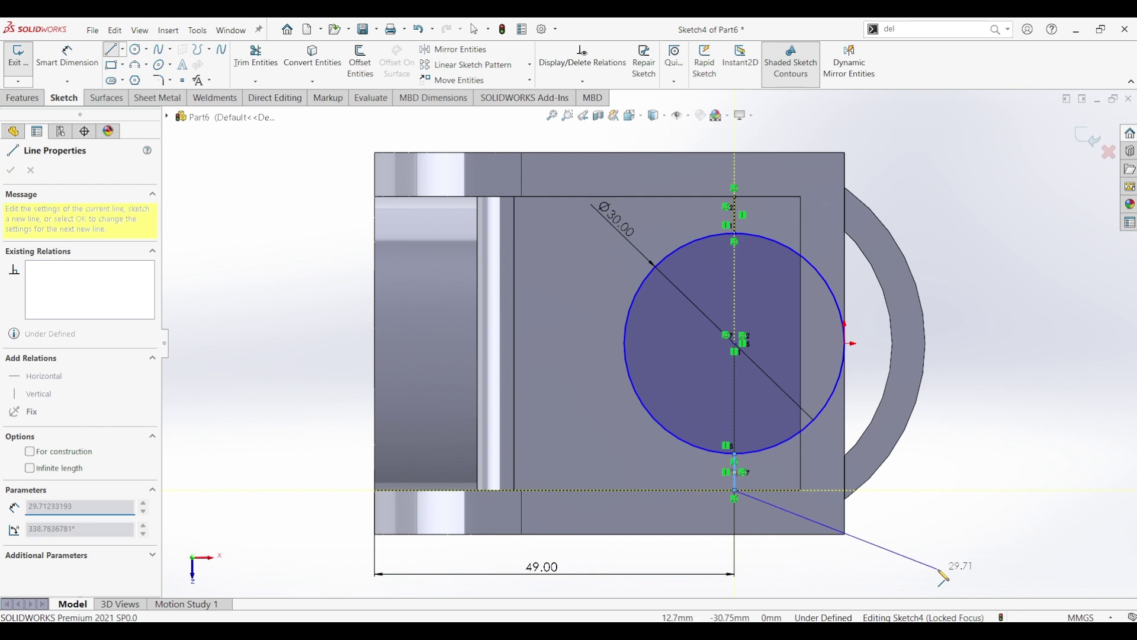
key("Escape")
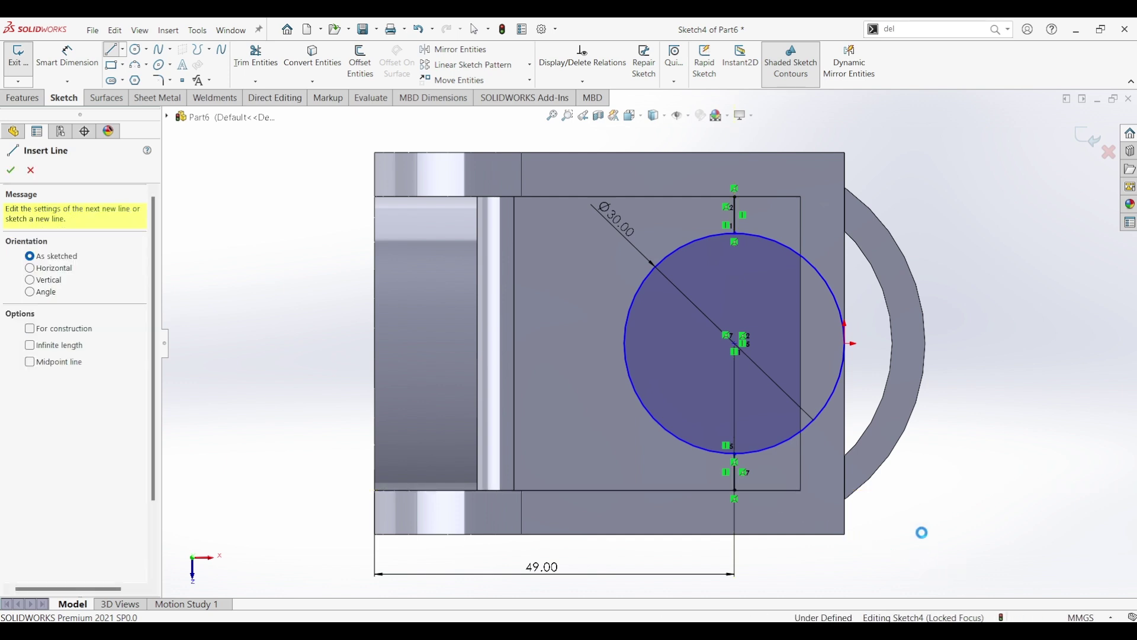
key("Escape")
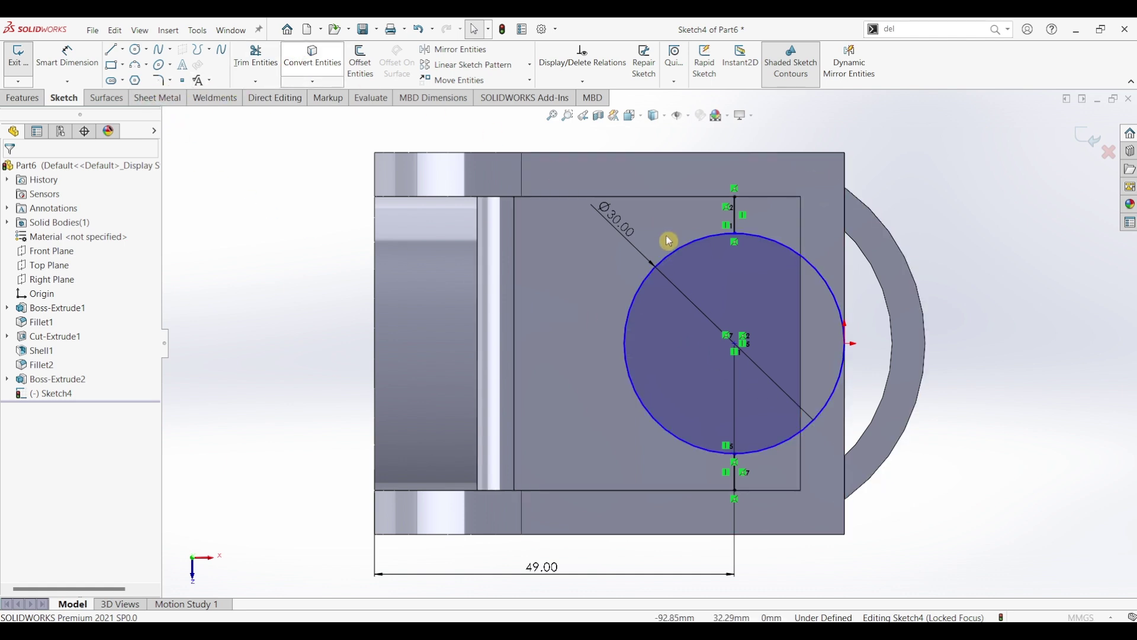
Step: Convert the recess's two long inner edges and its end edge into sketch lines with Convert Entities
left_click(765, 196)
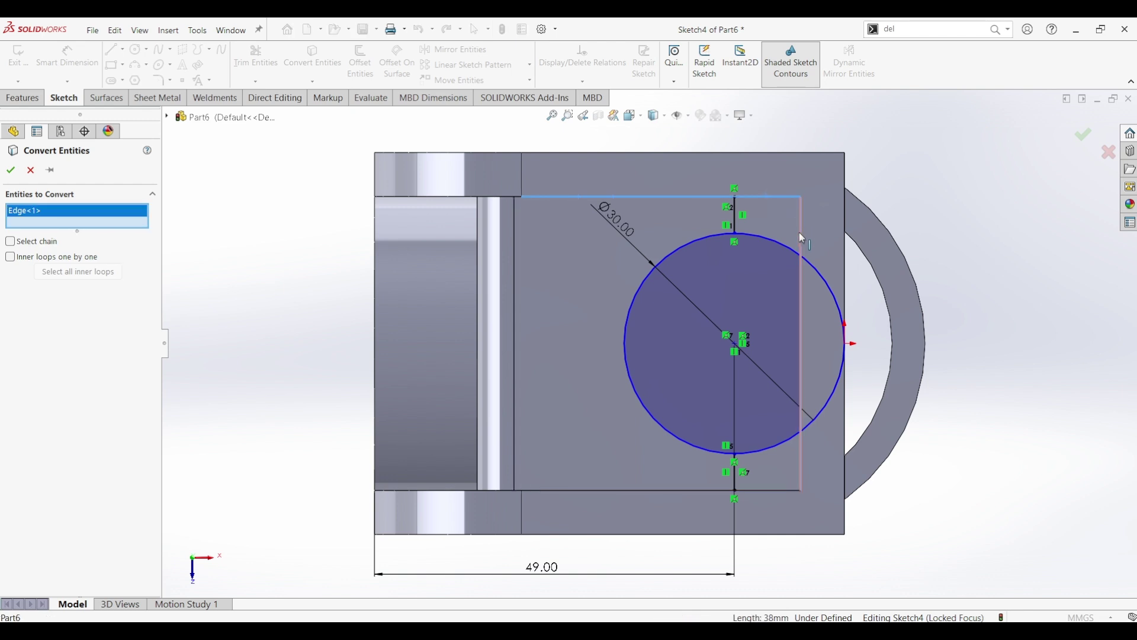
left_click(800, 232)
left_click(768, 491)
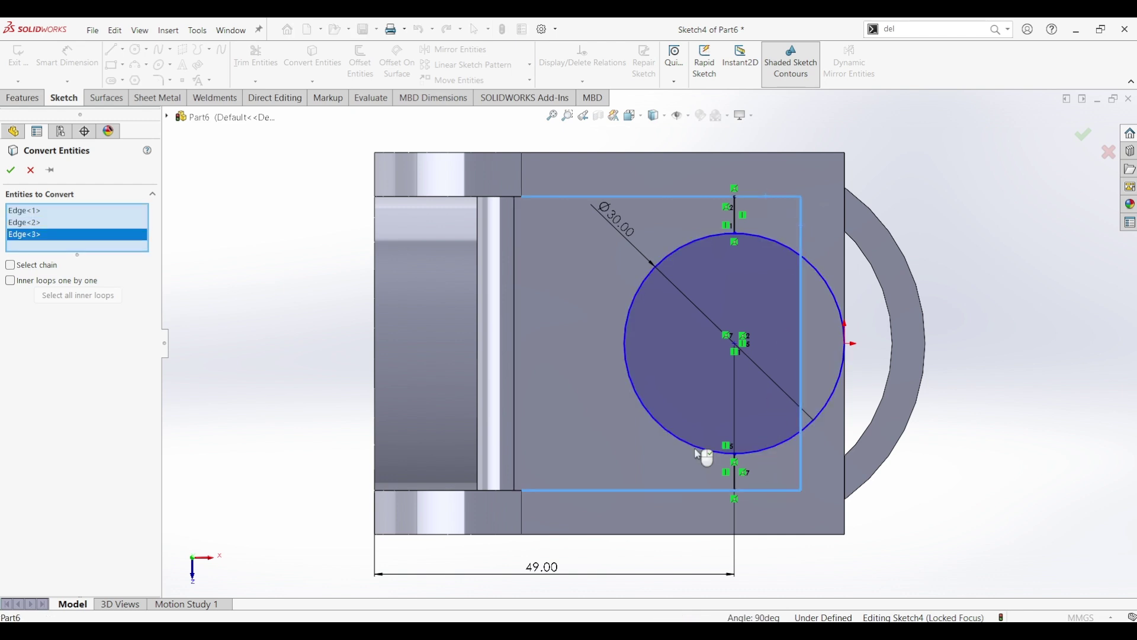
left_click(11, 171)
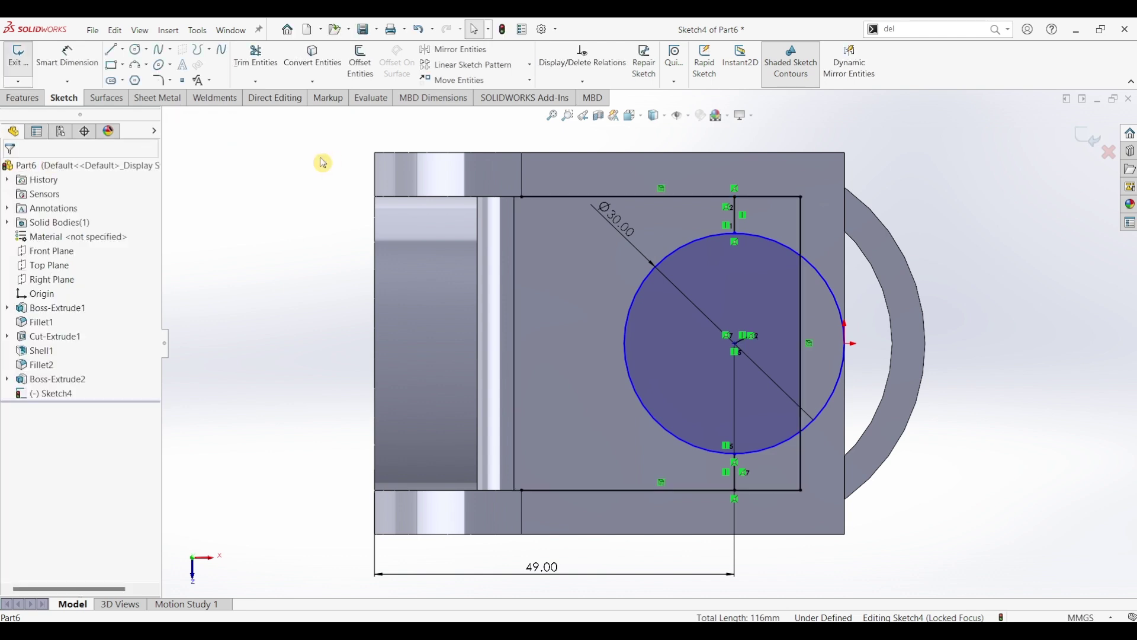
Step: Trim away the half of the 30 mm circle facing the origin, keeping the semicircle between the two short vertical lines
left_click(256, 56)
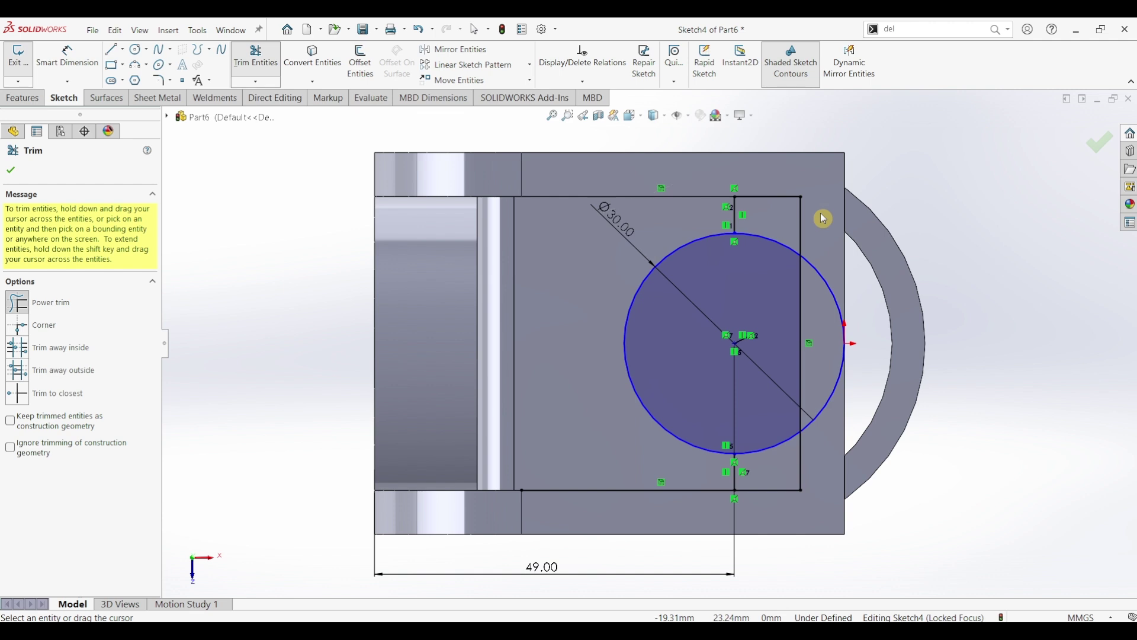
left_click_drag(584, 425, 584, 426)
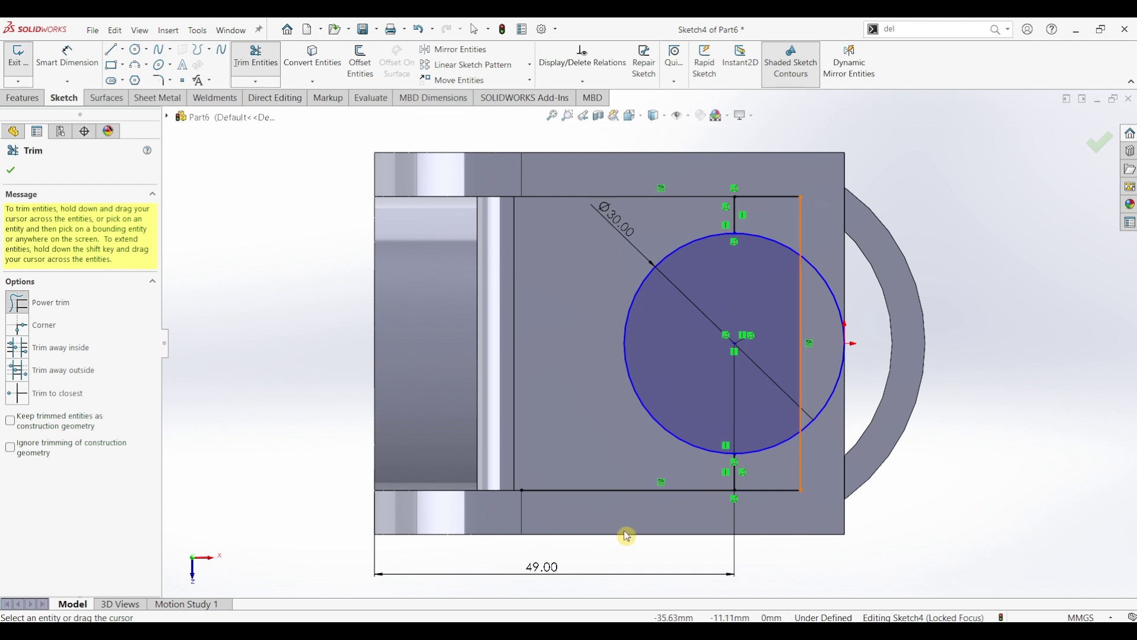
left_click_drag(825, 391, 825, 442)
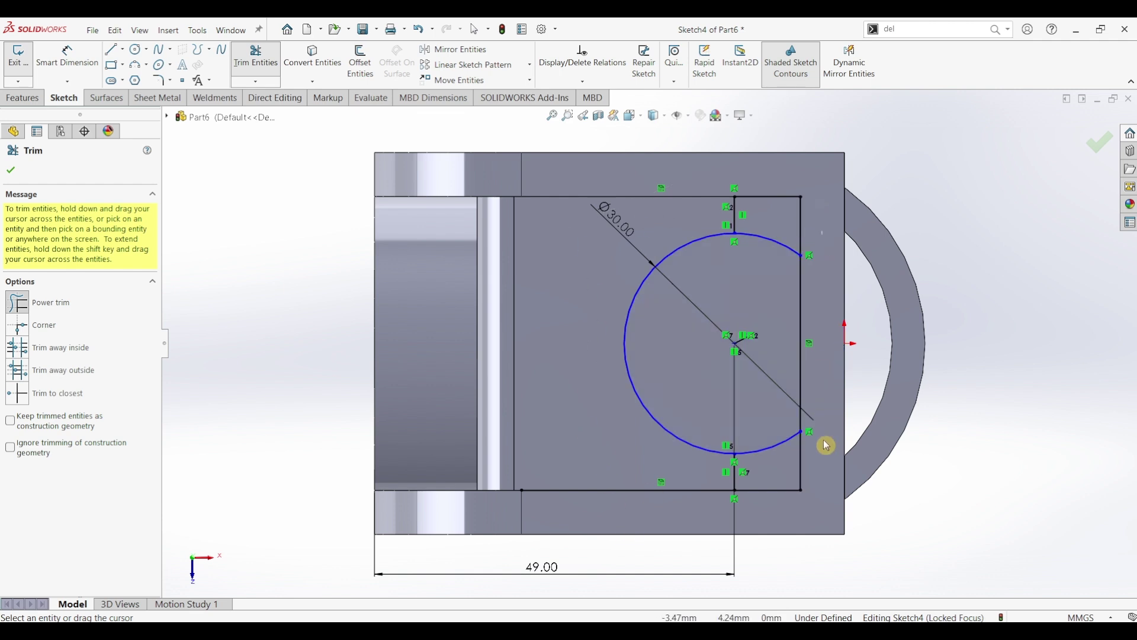
mouse_move(777, 391)
left_mouse_down()
mouse_move(766, 251)
mouse_move(801, 380)
left_mouse_up()
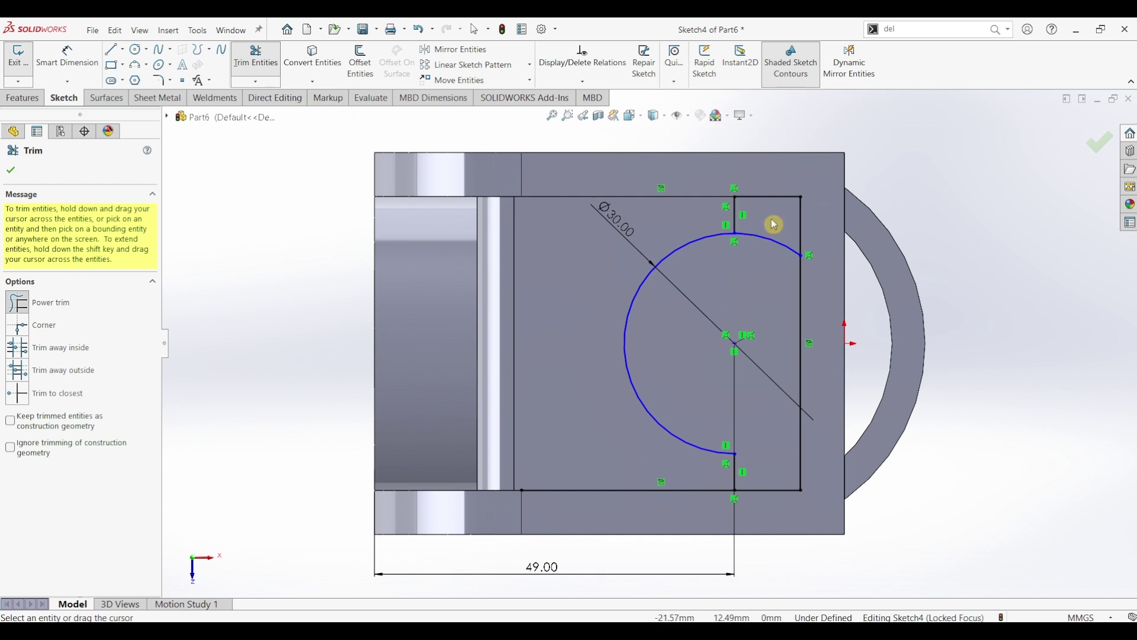
left_click_drag(764, 219, 749, 338)
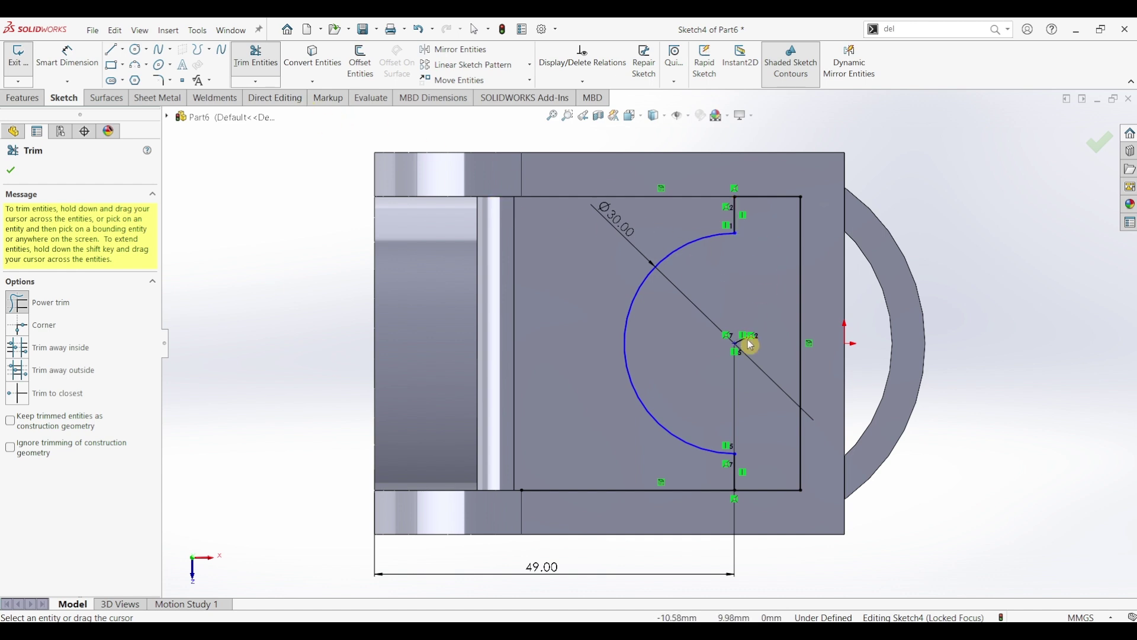
key("Escape")
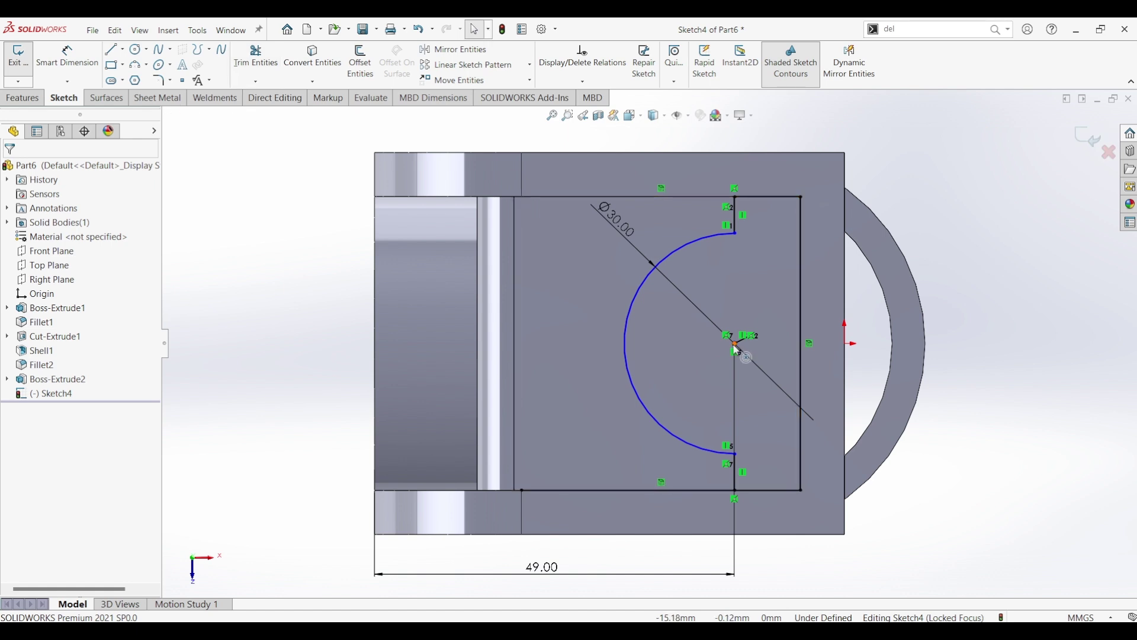
Step: Add a Horizontal relation between the arc's centre point and the origin
left_click(736, 344)
left_click(845, 344, "ctrl")
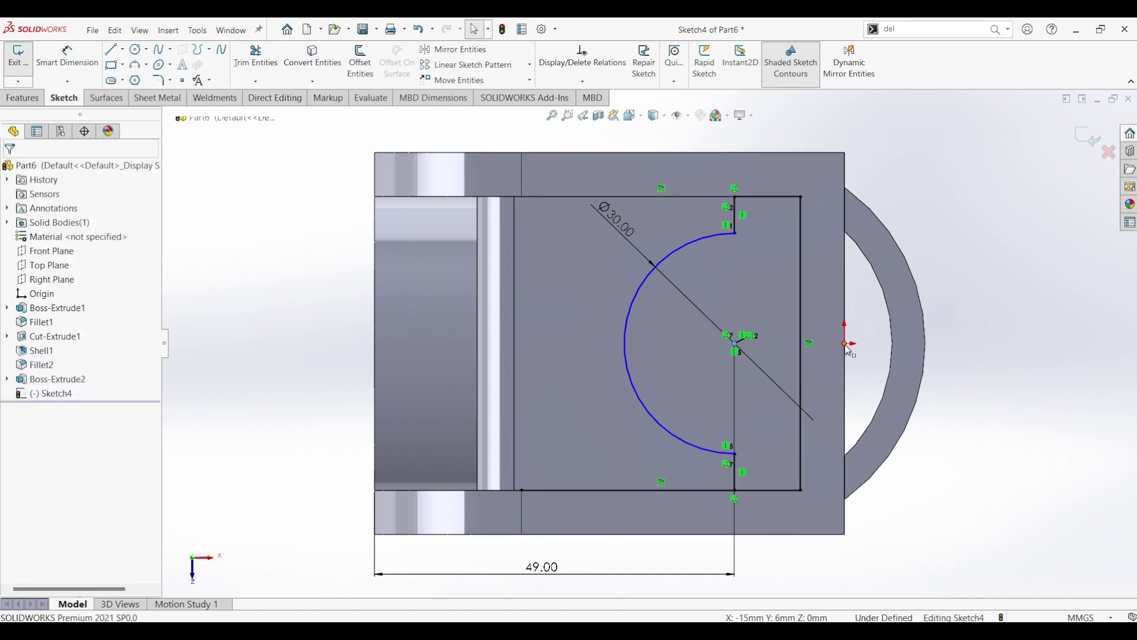
left_click(880, 292)
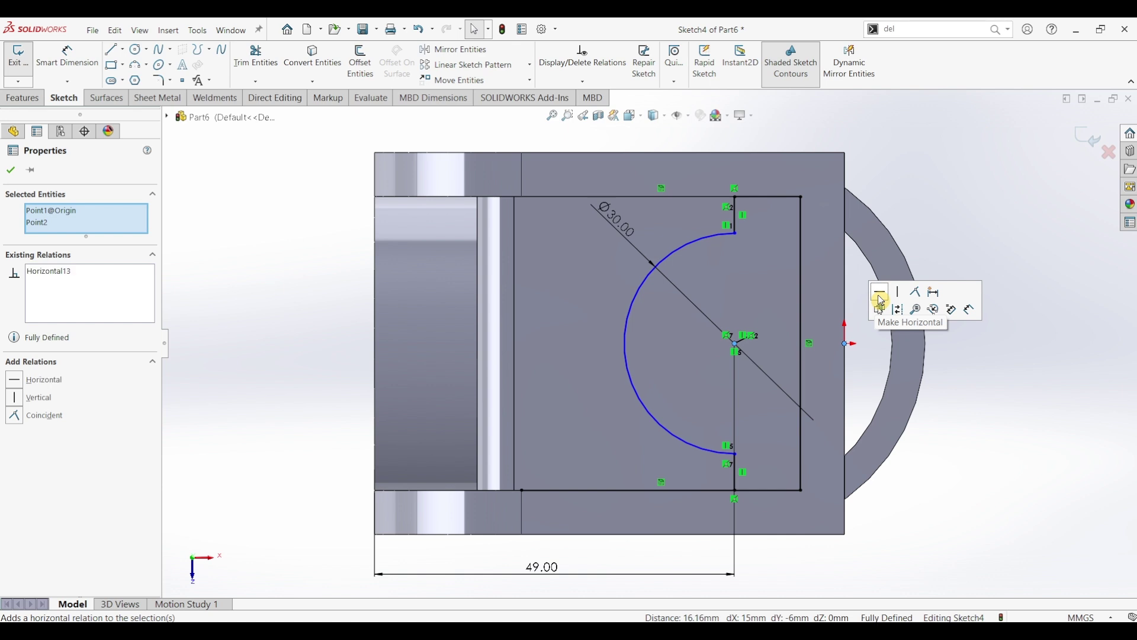
left_click(991, 497)
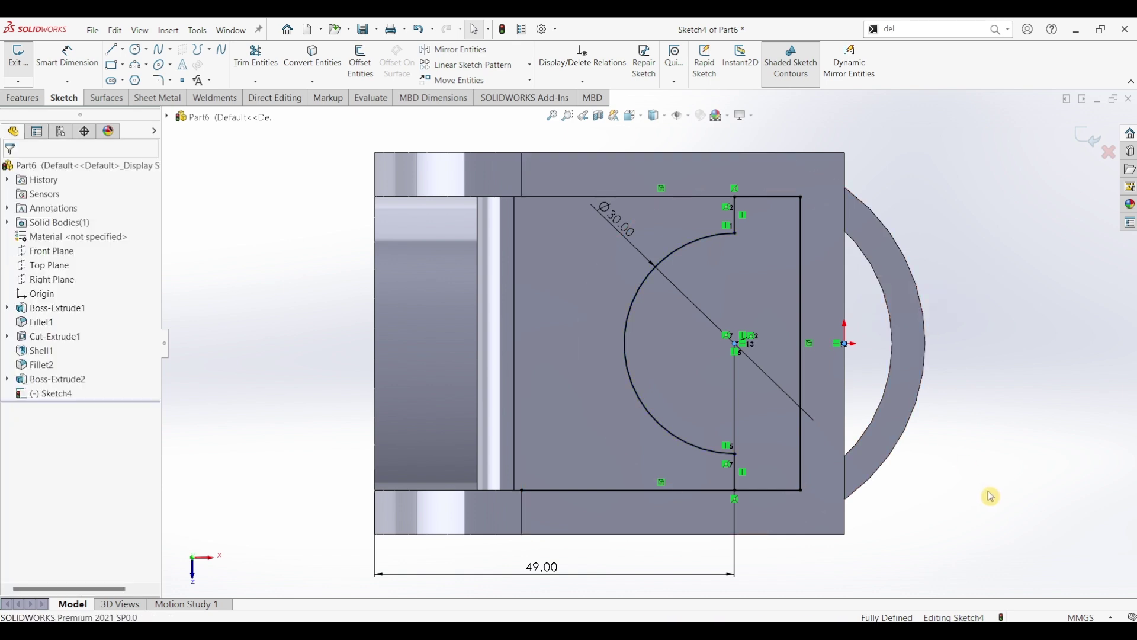
Step: Extrude the region between the semicircle and the recess's end edge as a boss with Up To Surface, ending at the upper arm's rim face
left_click(22, 98)
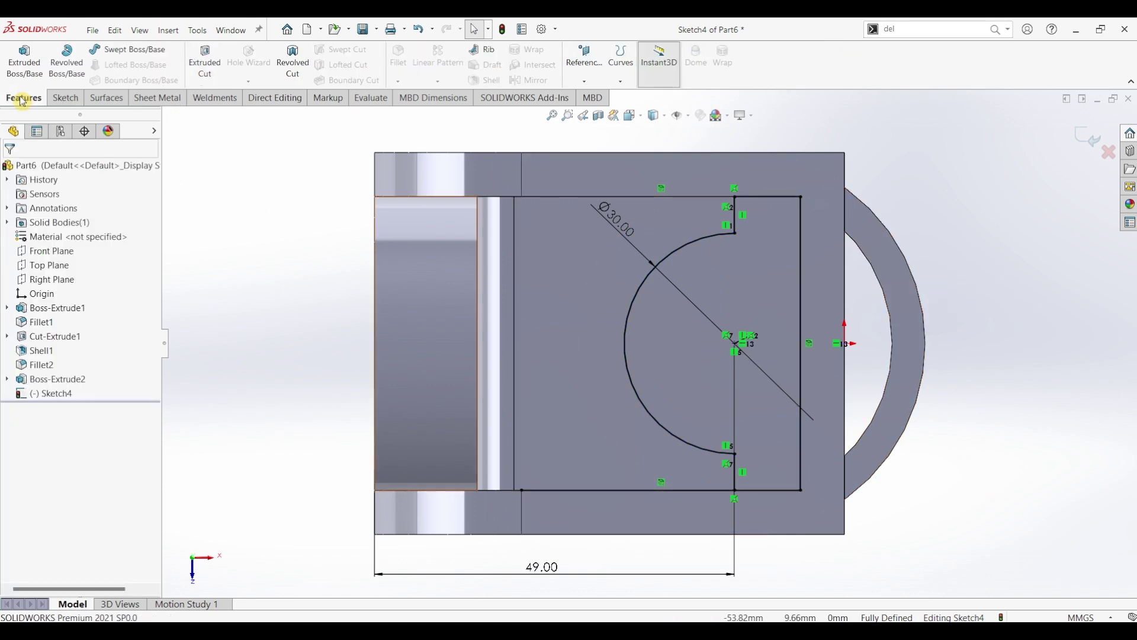
left_click(34, 67)
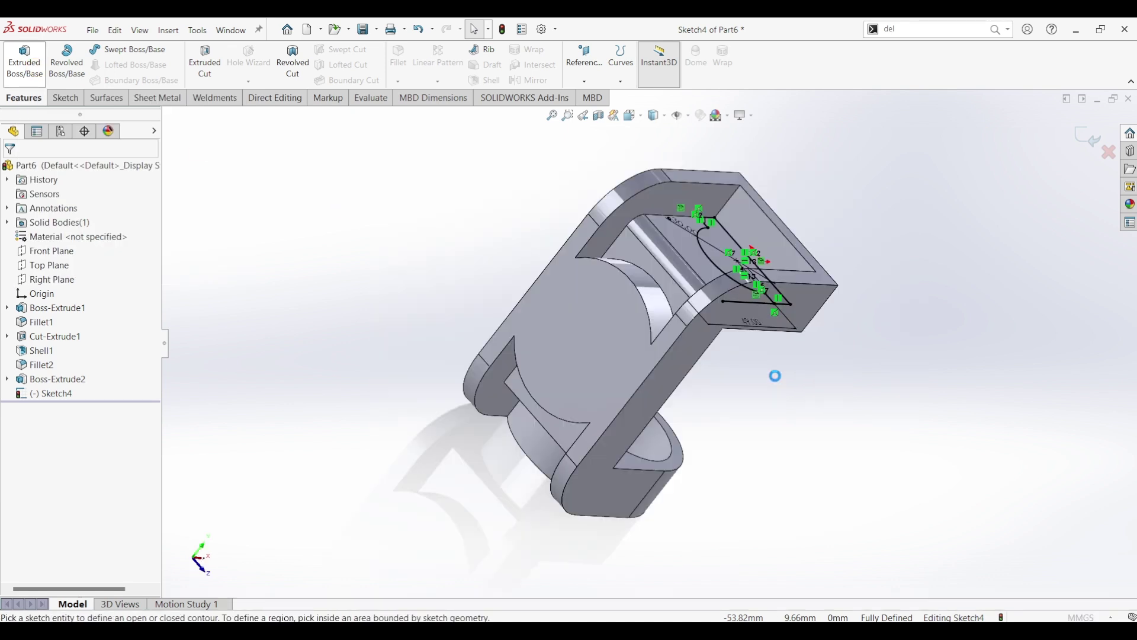
left_click(59, 253)
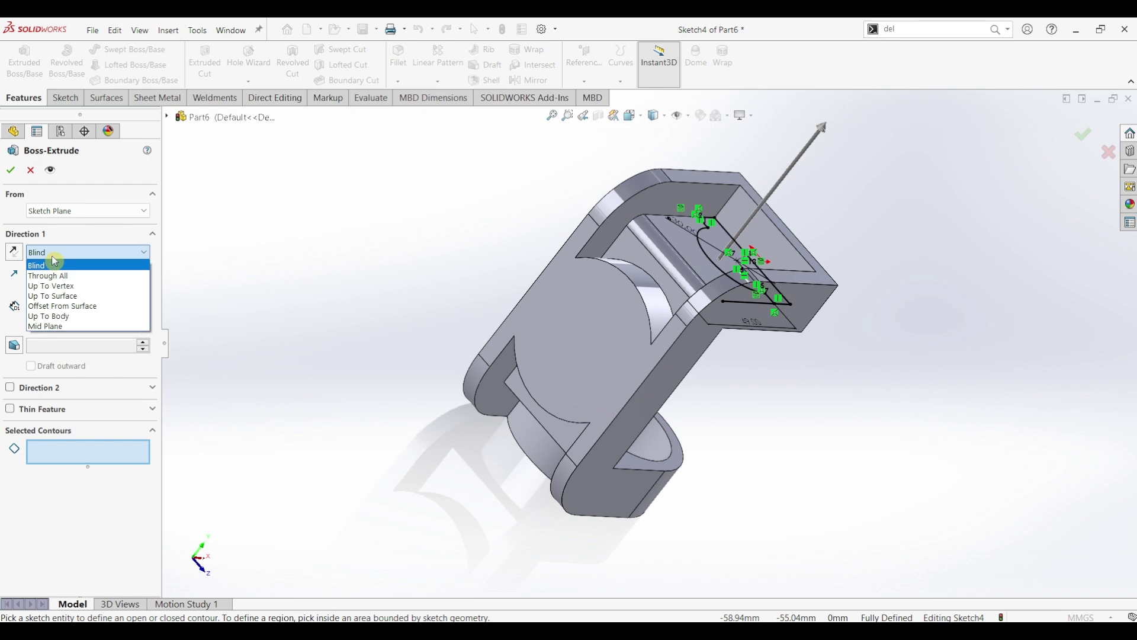
left_click(64, 294)
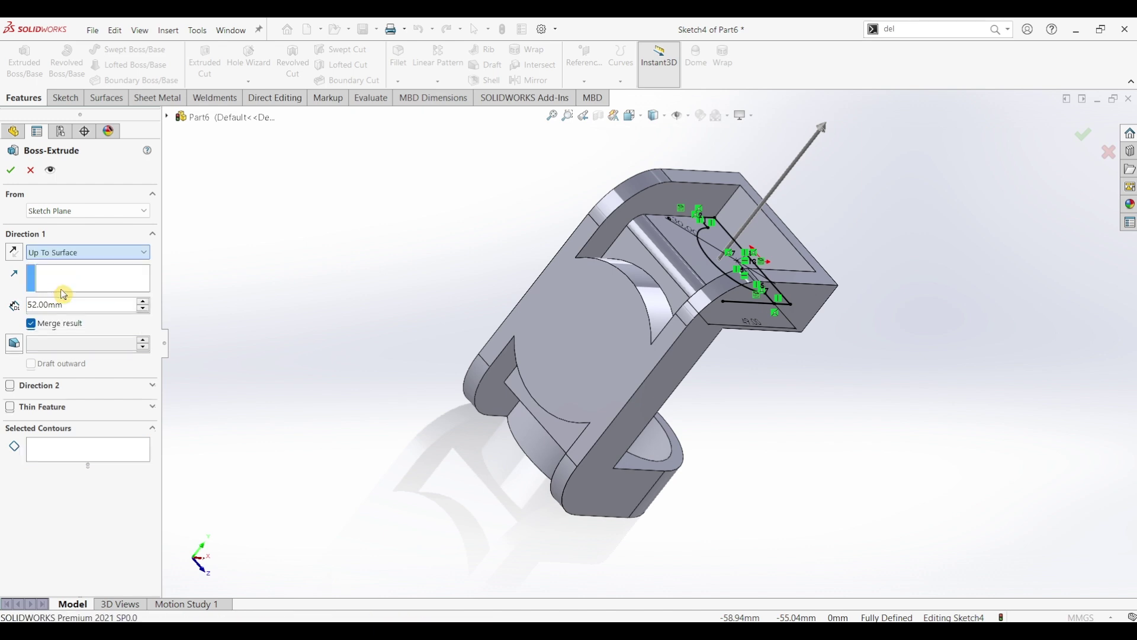
left_click(707, 186)
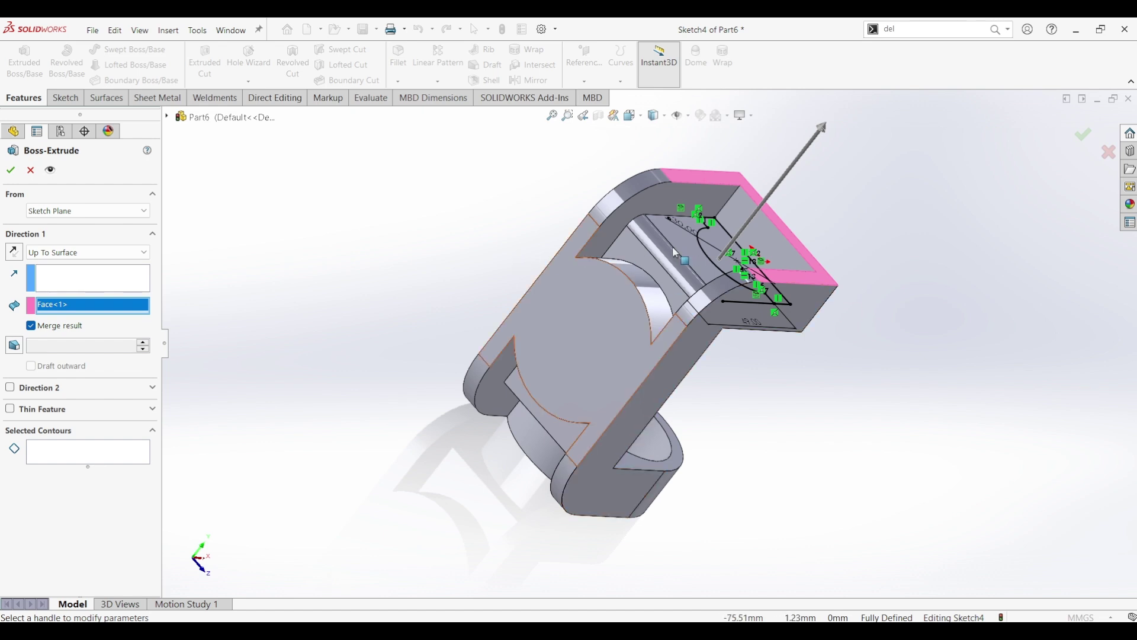
left_click(76, 452)
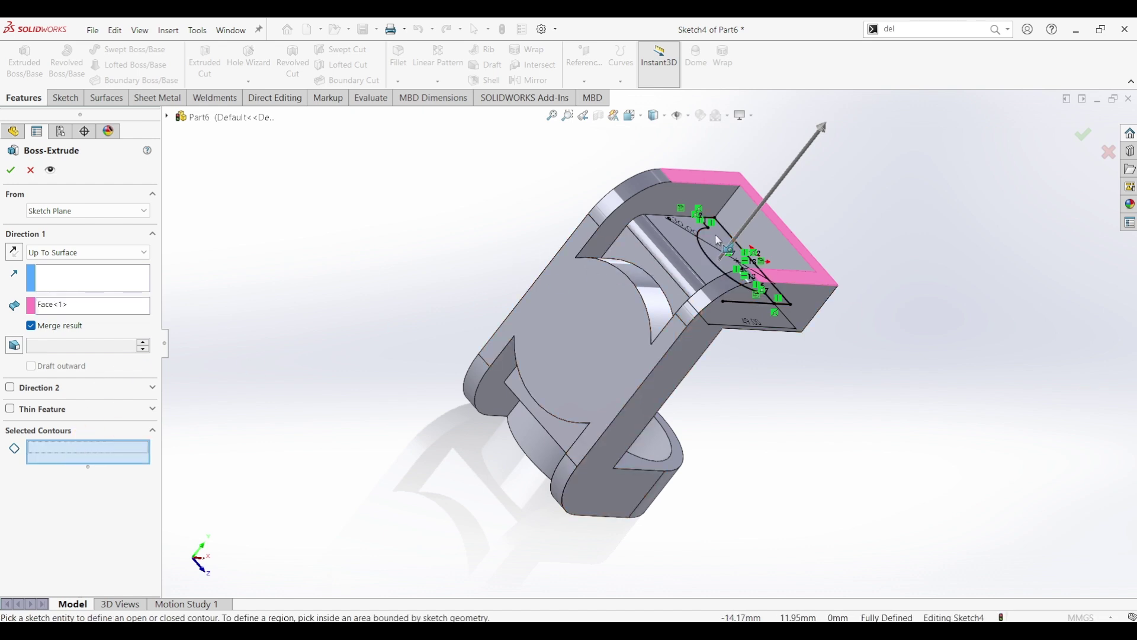
left_click(710, 249)
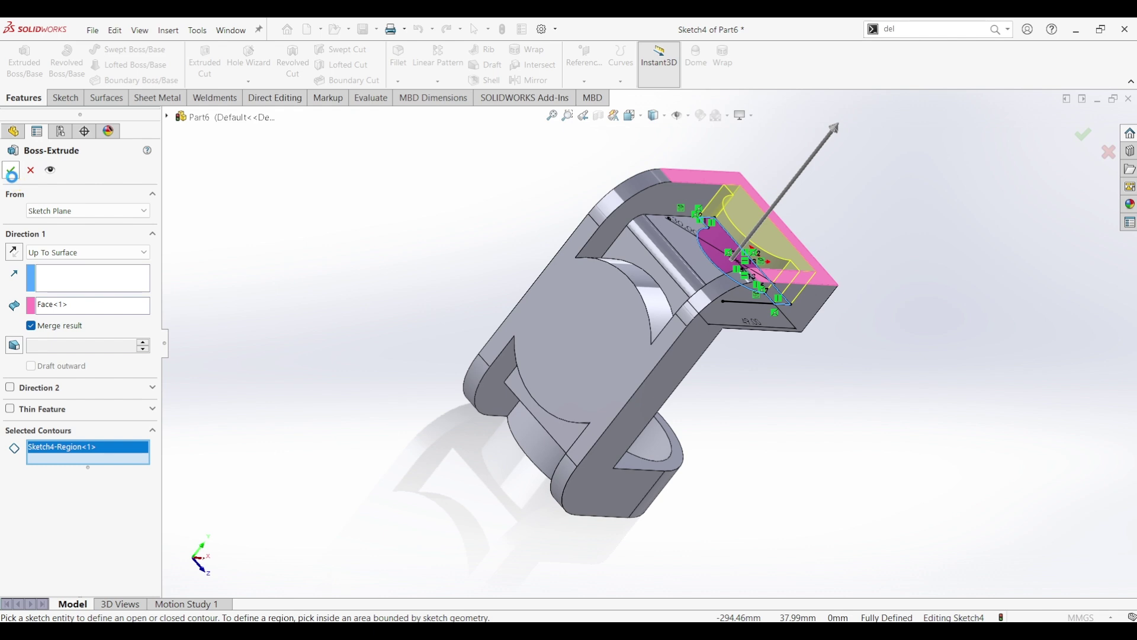
key("Return")
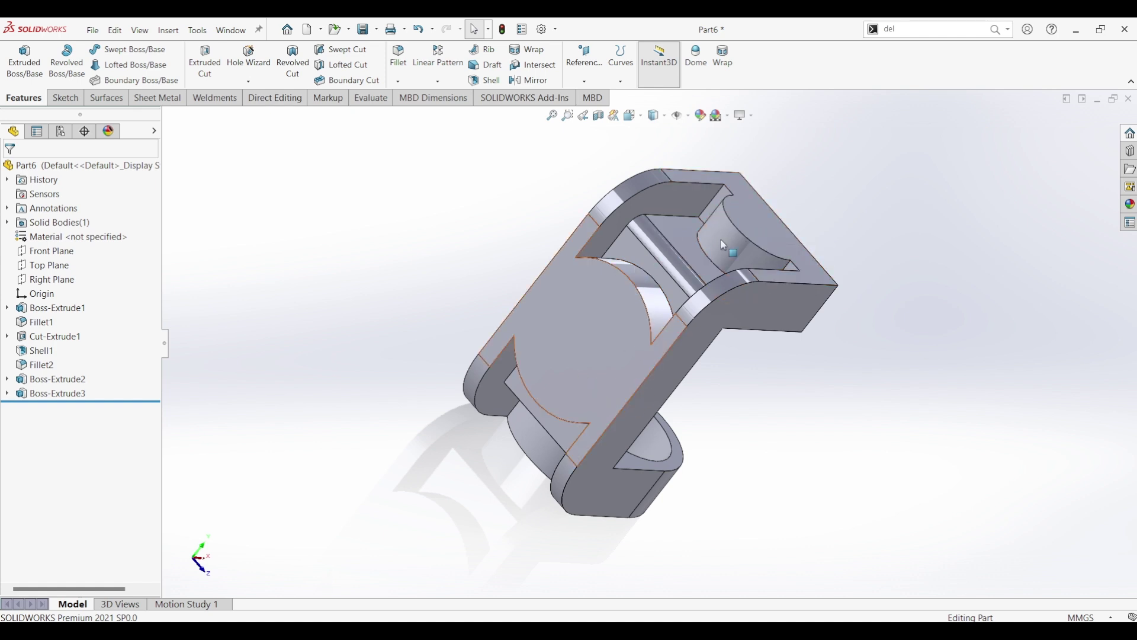
Step: Start a sketch on the C-profile's flat side face and set the display style to Hidden Lines Visible
left_click(297, 266)
left_click(654, 386)
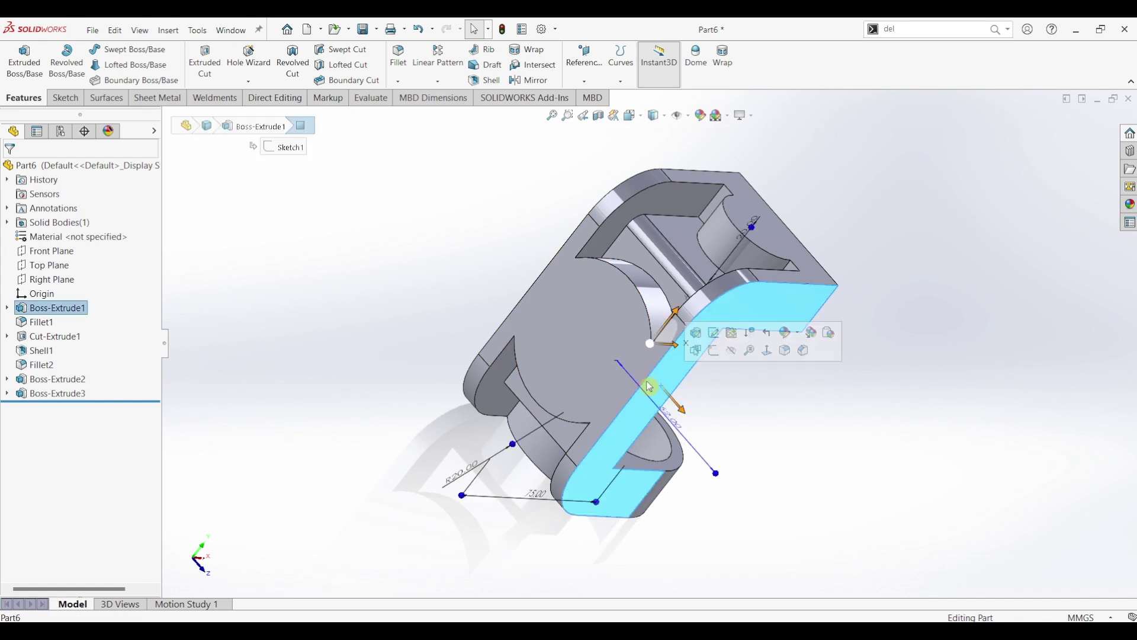
left_click(65, 99)
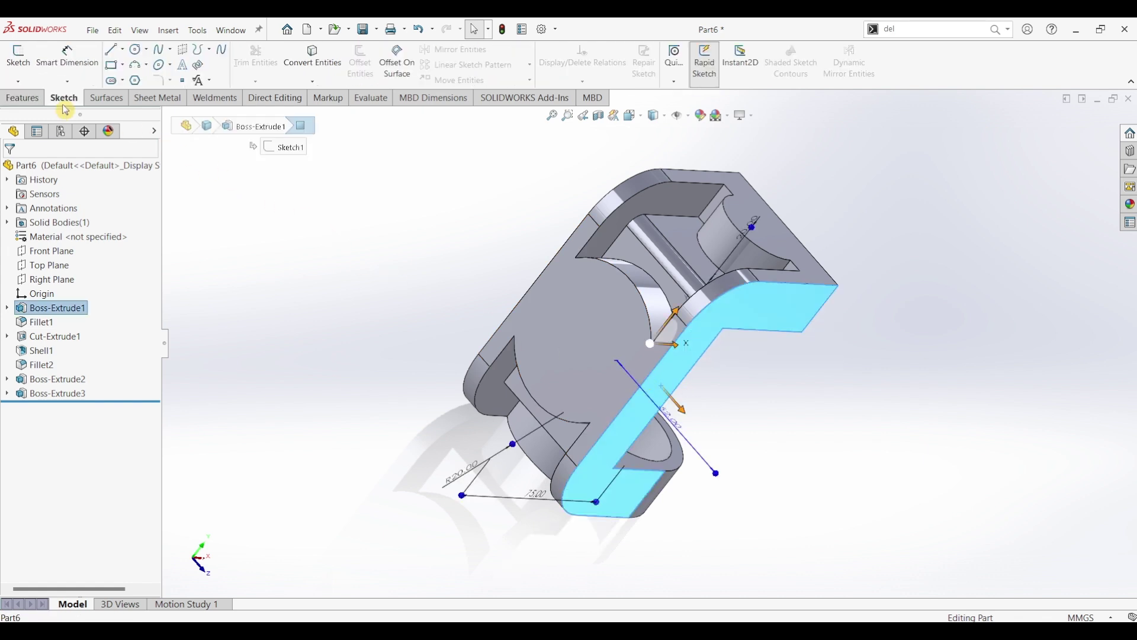
left_click(18, 54)
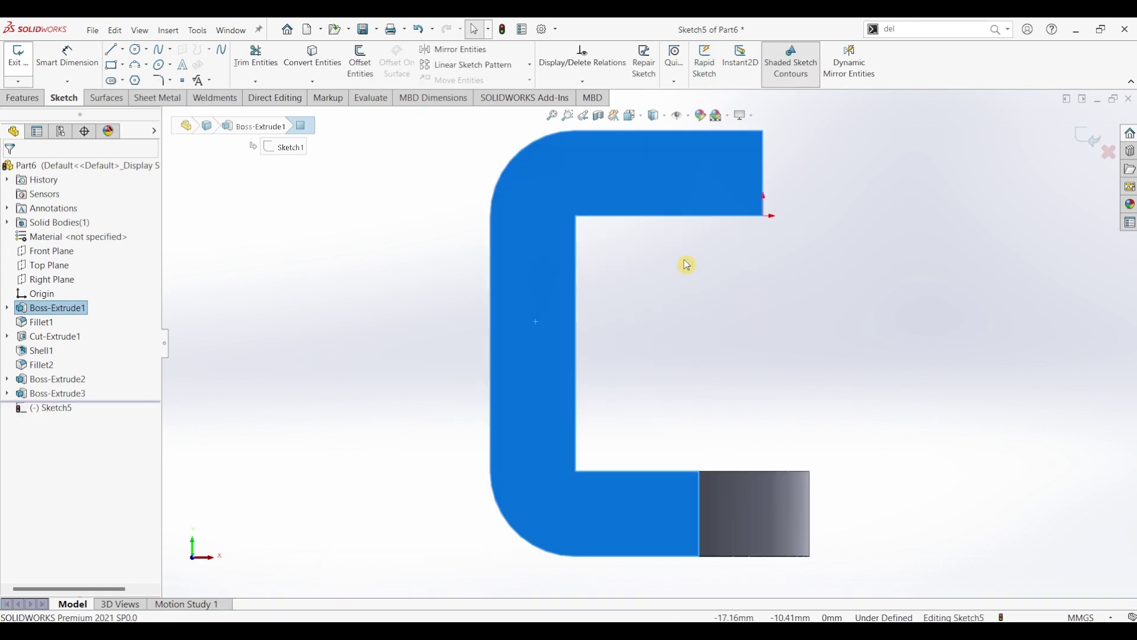
left_click(656, 115)
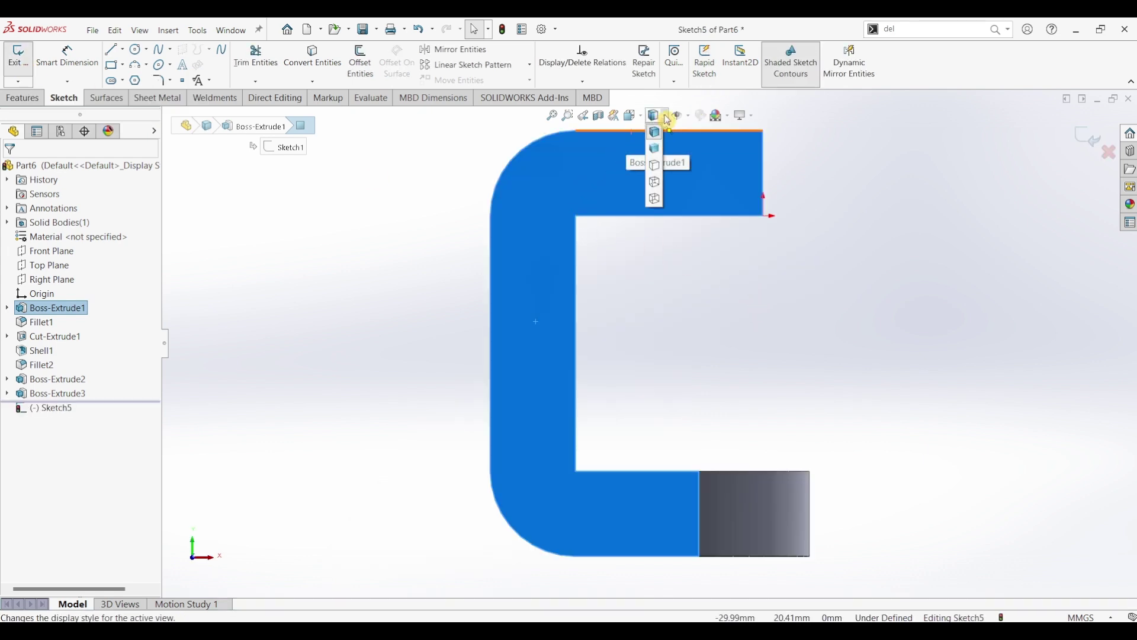
left_click(654, 184)
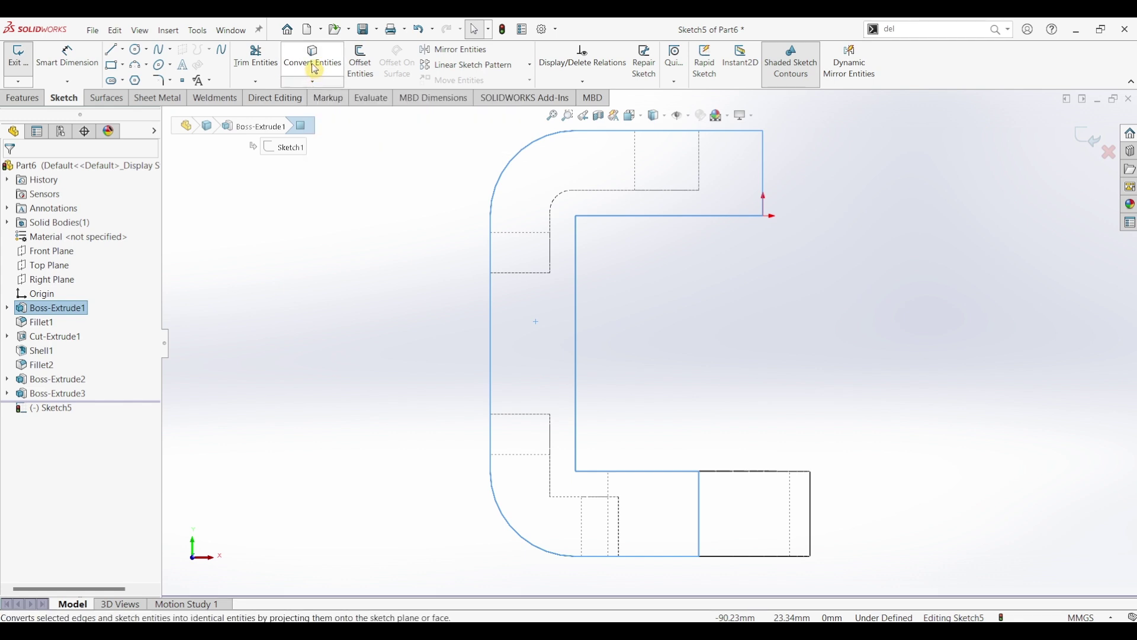
left_click(490, 239)
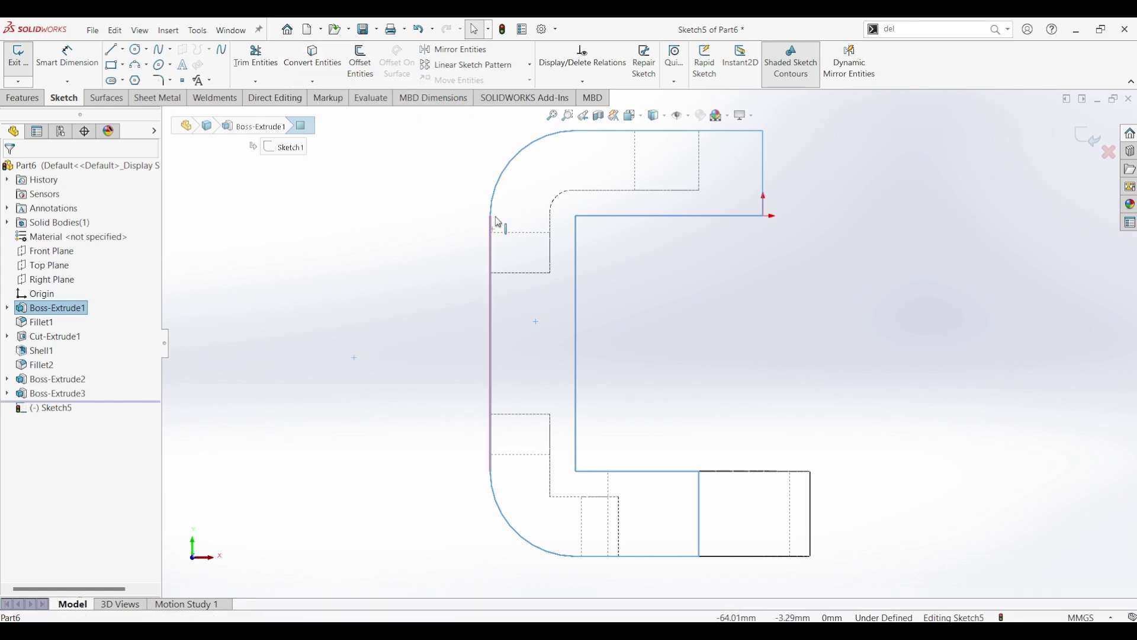
left_click(600, 133)
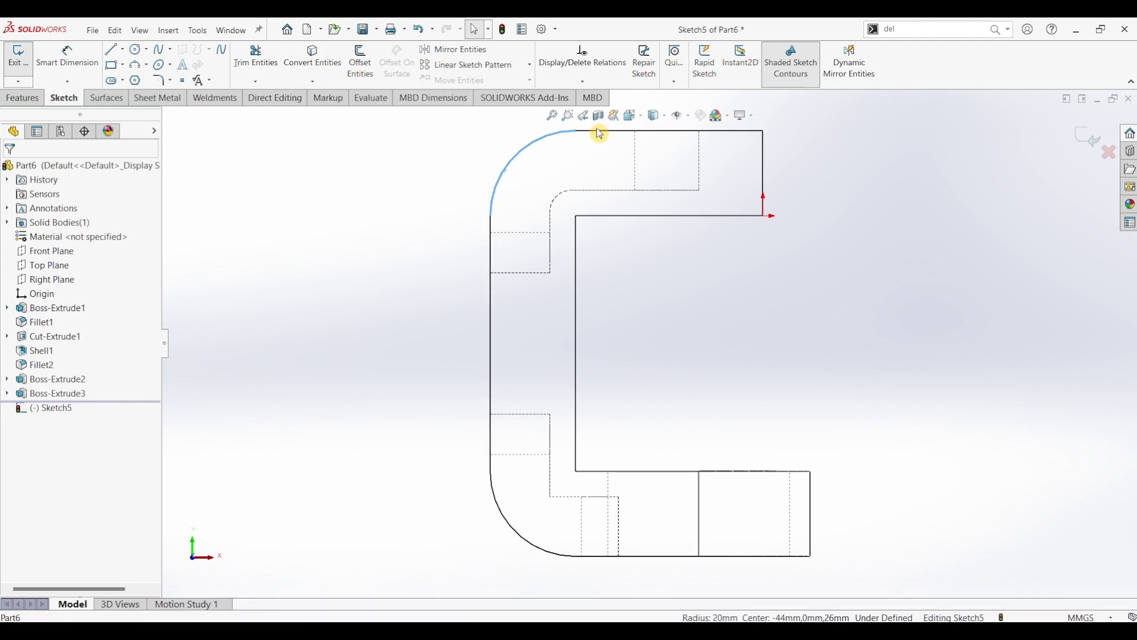
left_click(551, 250)
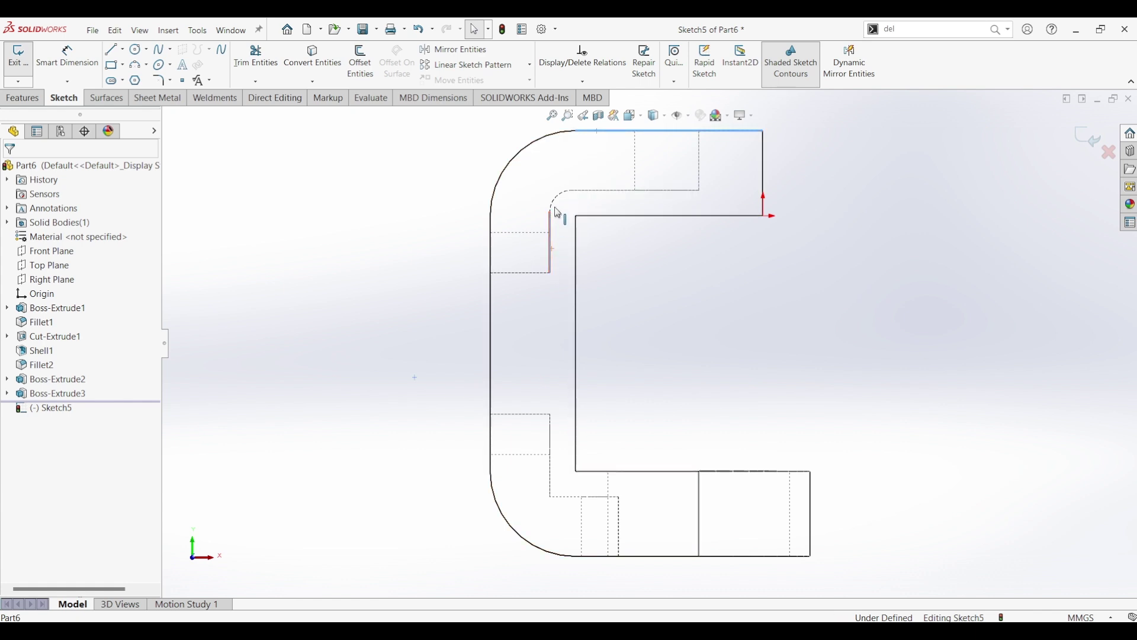
left_click(596, 191)
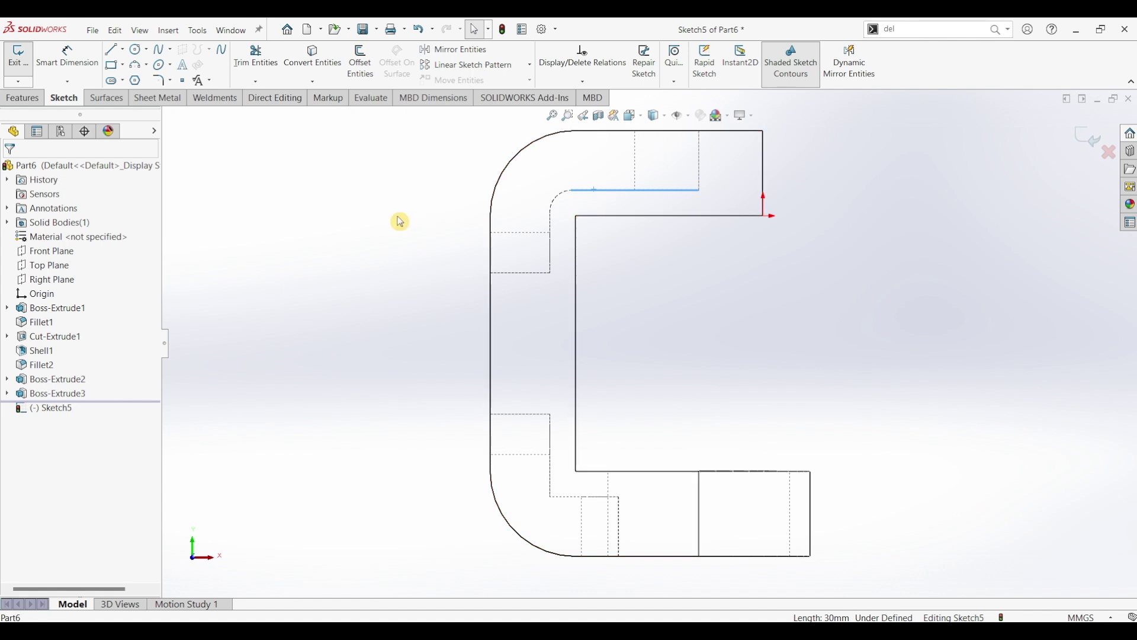
Step: Sketch a short horizontal line across the upright's recess and a short vertical line across the upper arm's recess, from outer edge to recess floor
left_click(112, 53)
left_click(492, 259)
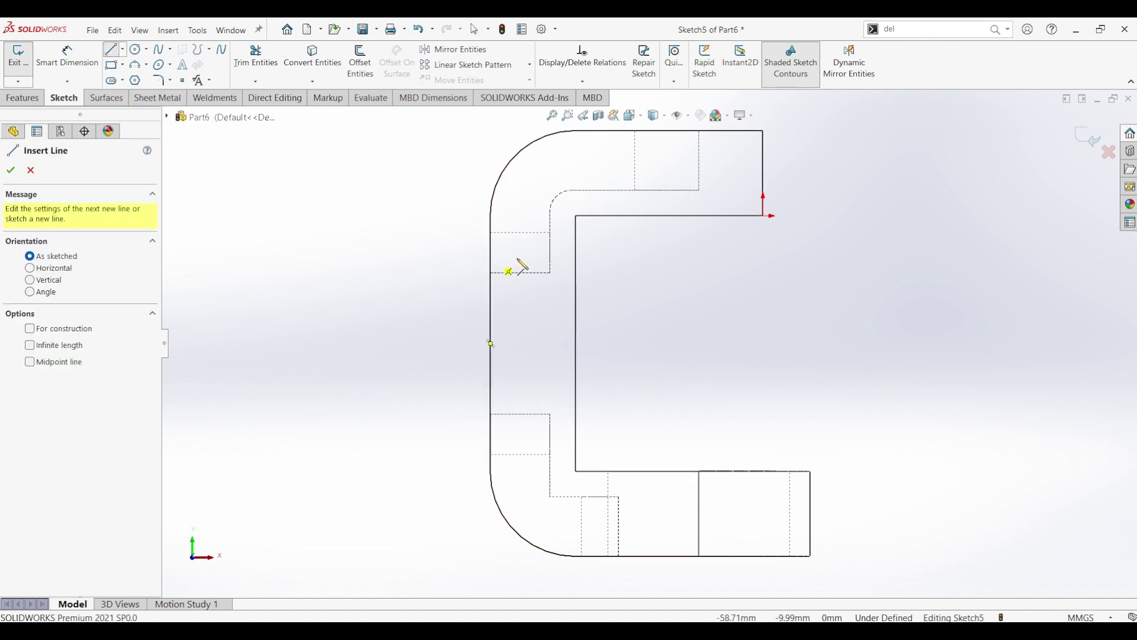
left_click(550, 256)
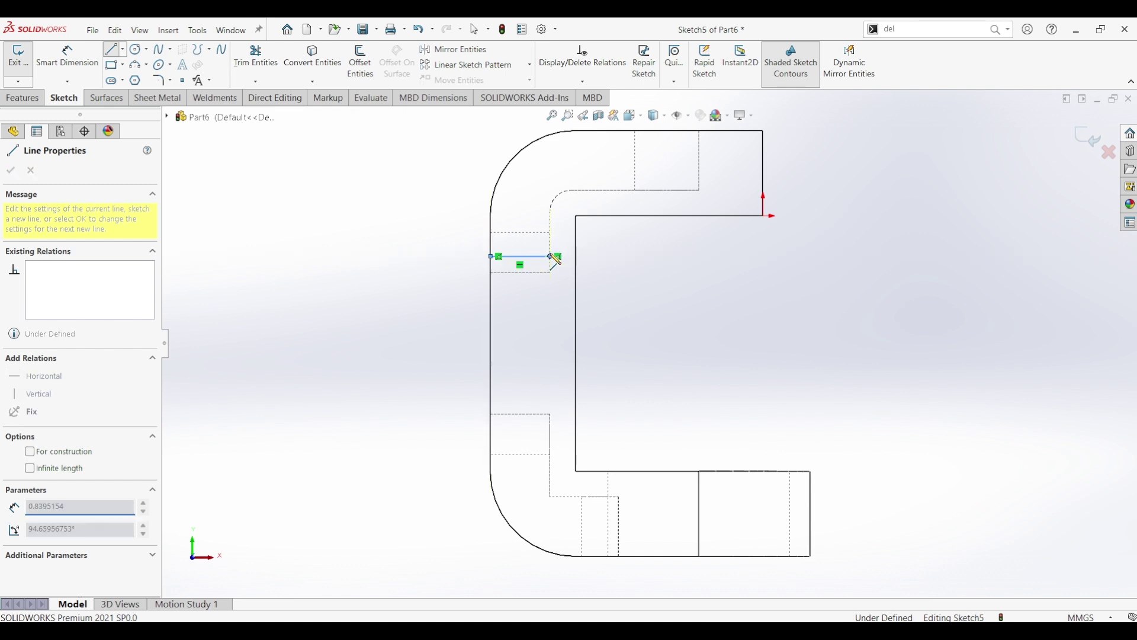
key("Escape")
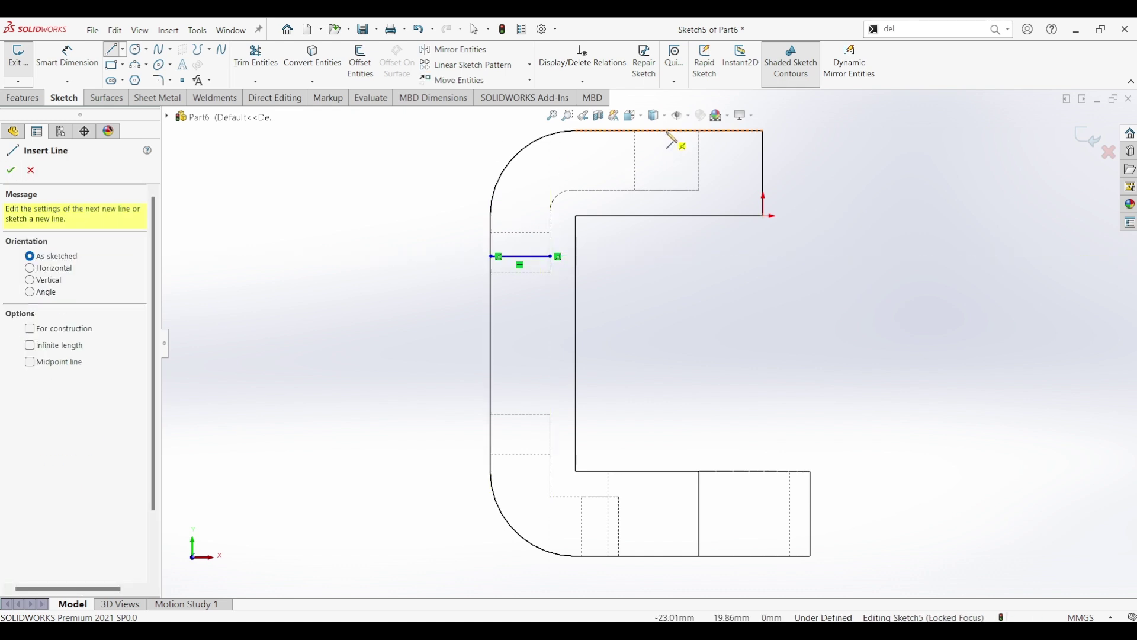
left_click(669, 130)
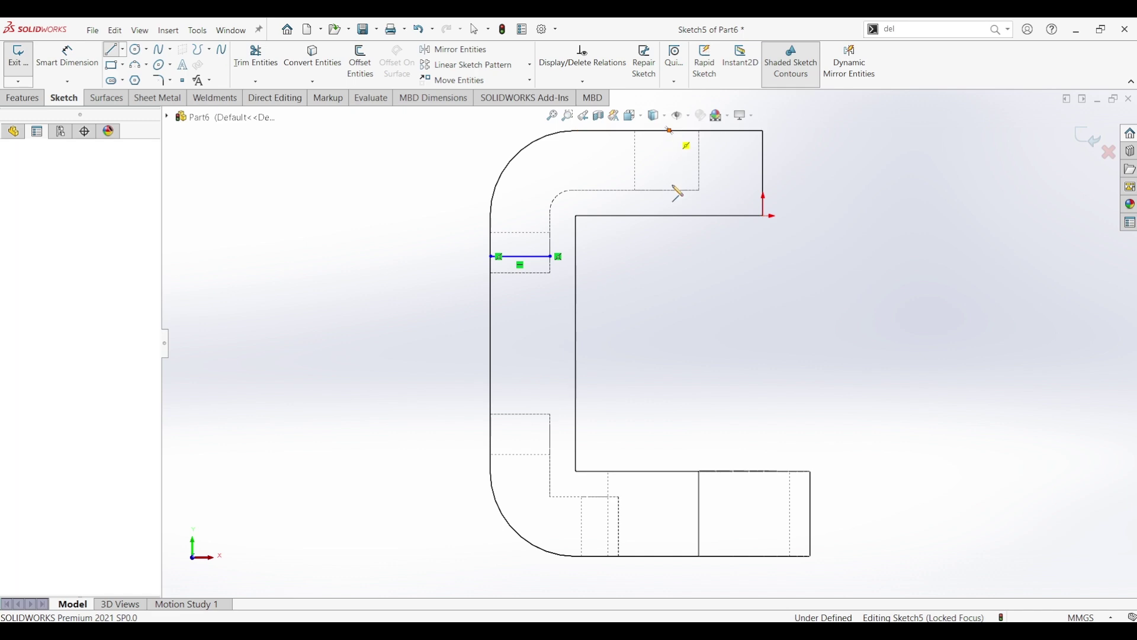
left_click(670, 191)
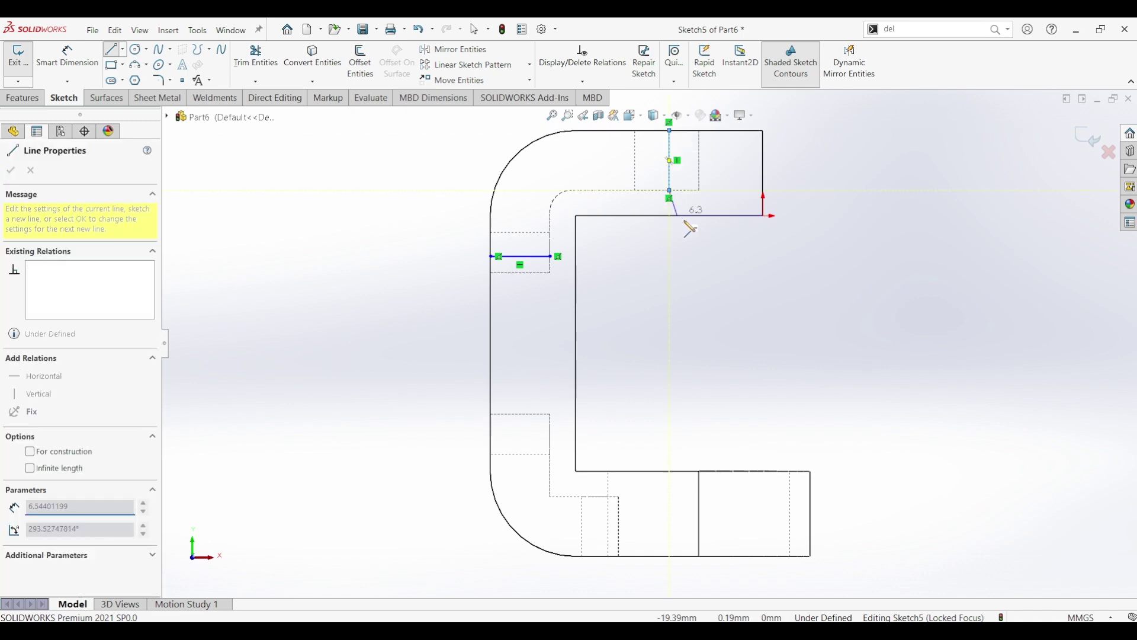
key("Escape")
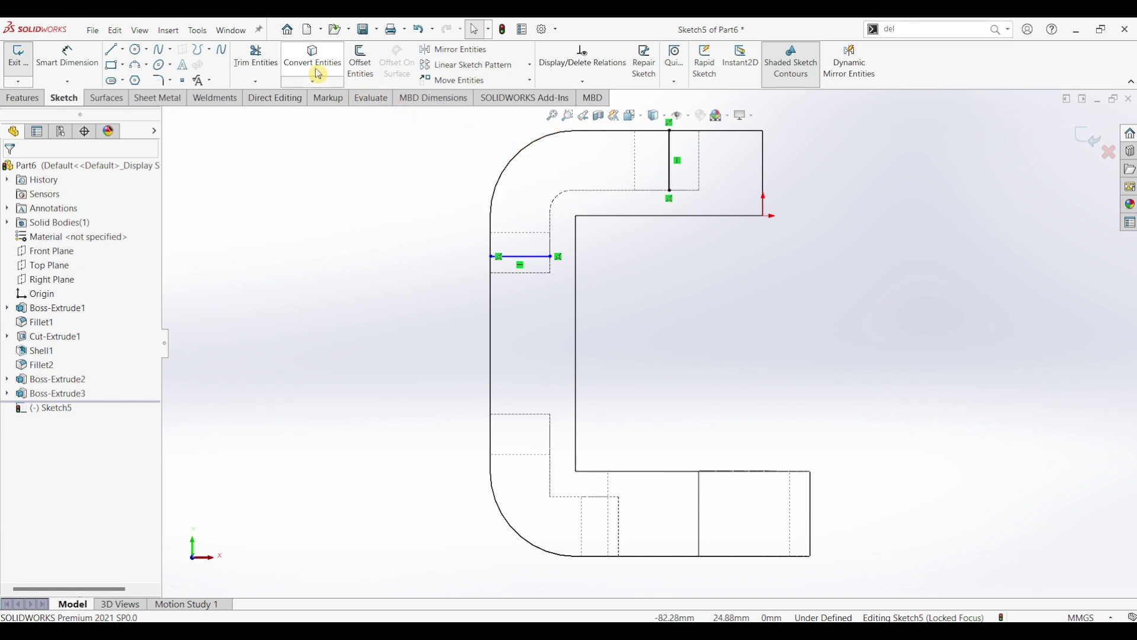
Step: Convert the upright's outer edge, the rounded corner, the upper arm's outer edge and the recess floor's edges with inner fillet into sketch entities
left_click(314, 58)
left_click(498, 233)
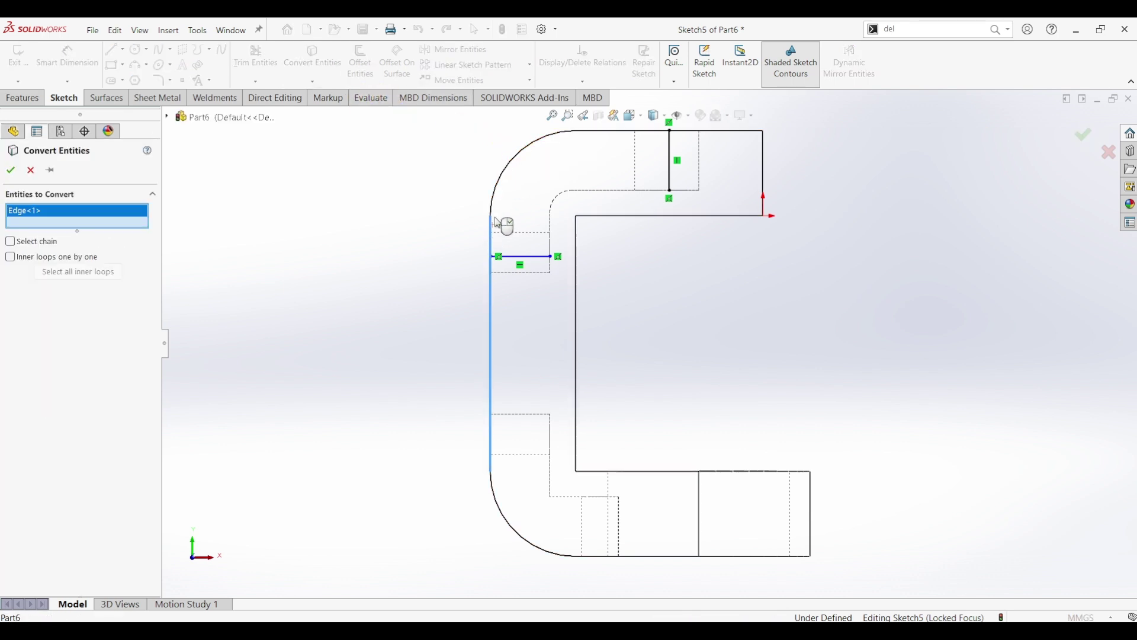
left_click(500, 180)
left_click(600, 131)
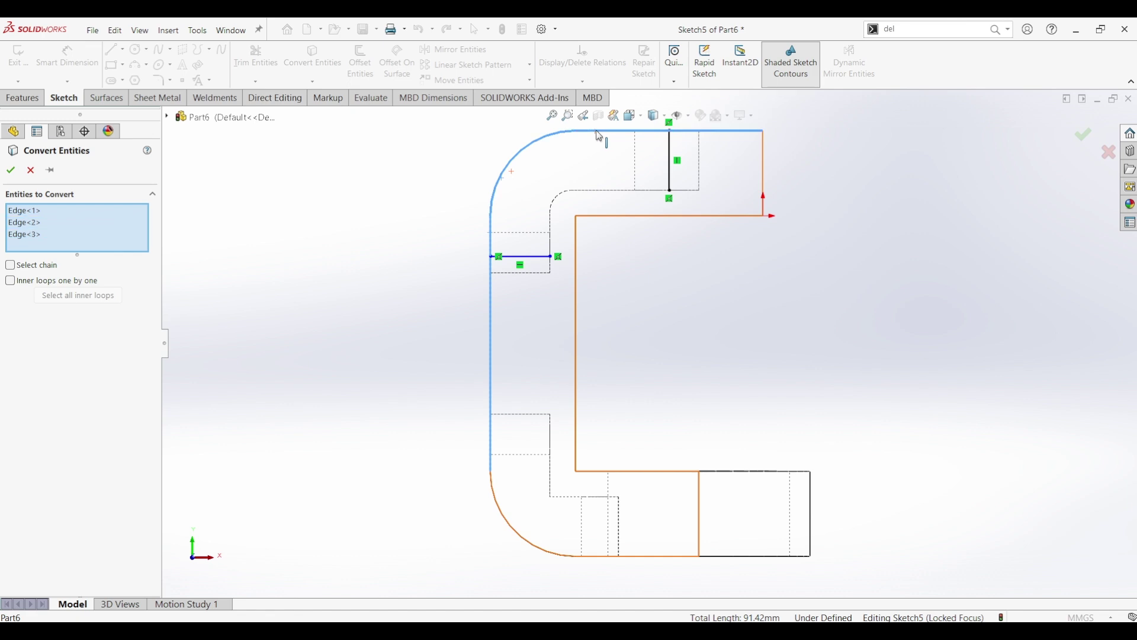
left_click(619, 193)
left_click(558, 198)
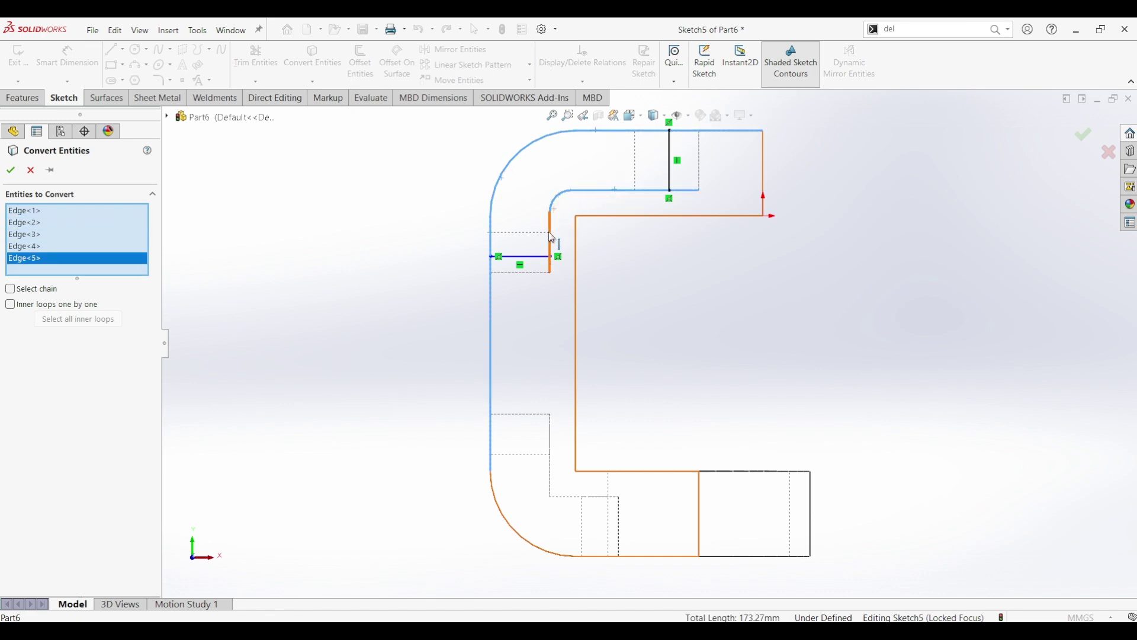
left_click(551, 237)
left_click(11, 171)
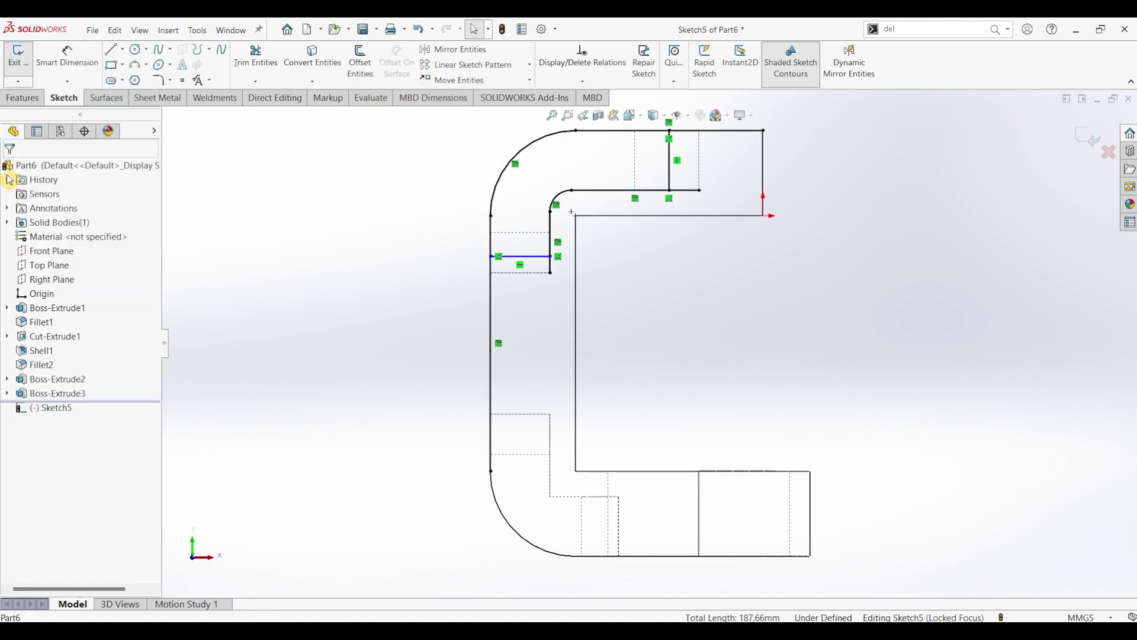
Step: Trim the converted edges extending beyond the two short lines, leaving a closed curved rib profile around the upper corner
left_click(256, 56)
mouse_move(537, 277)
left_mouse_down()
mouse_move(668, 219)
mouse_move(691, 177)
mouse_move(687, 131)
left_mouse_up()
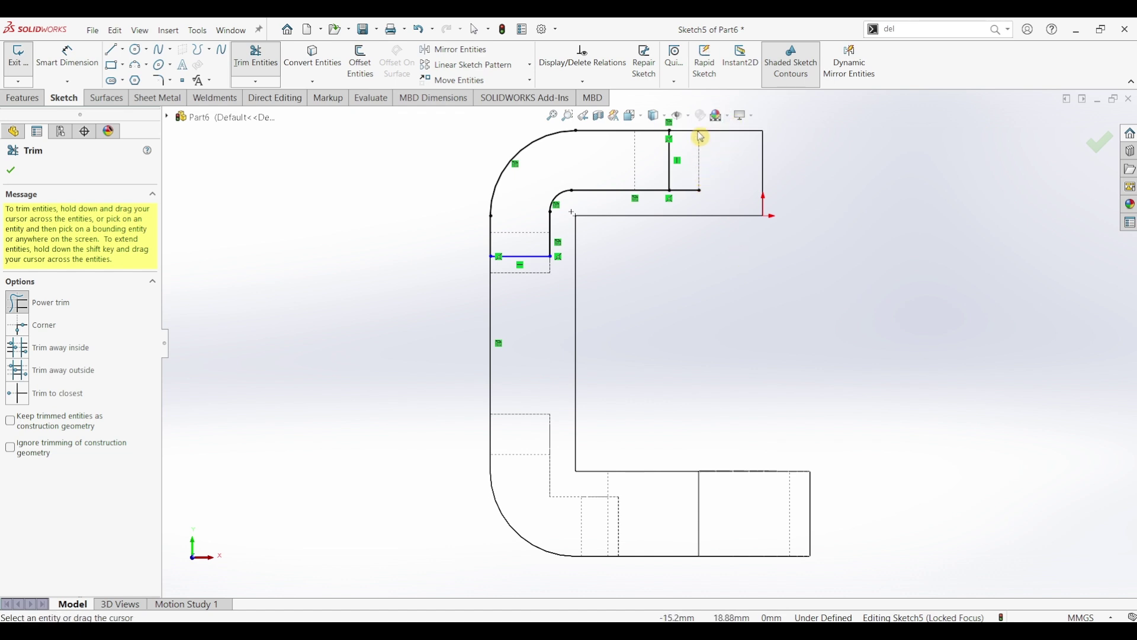
left_click_drag(694, 226, 692, 228)
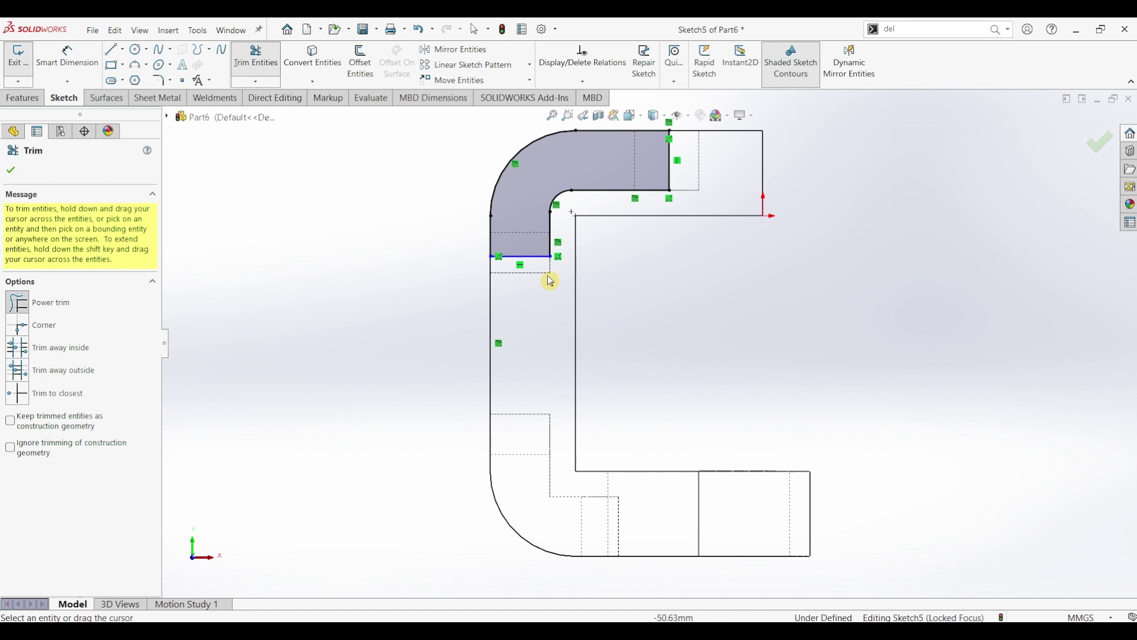
left_click(12, 172)
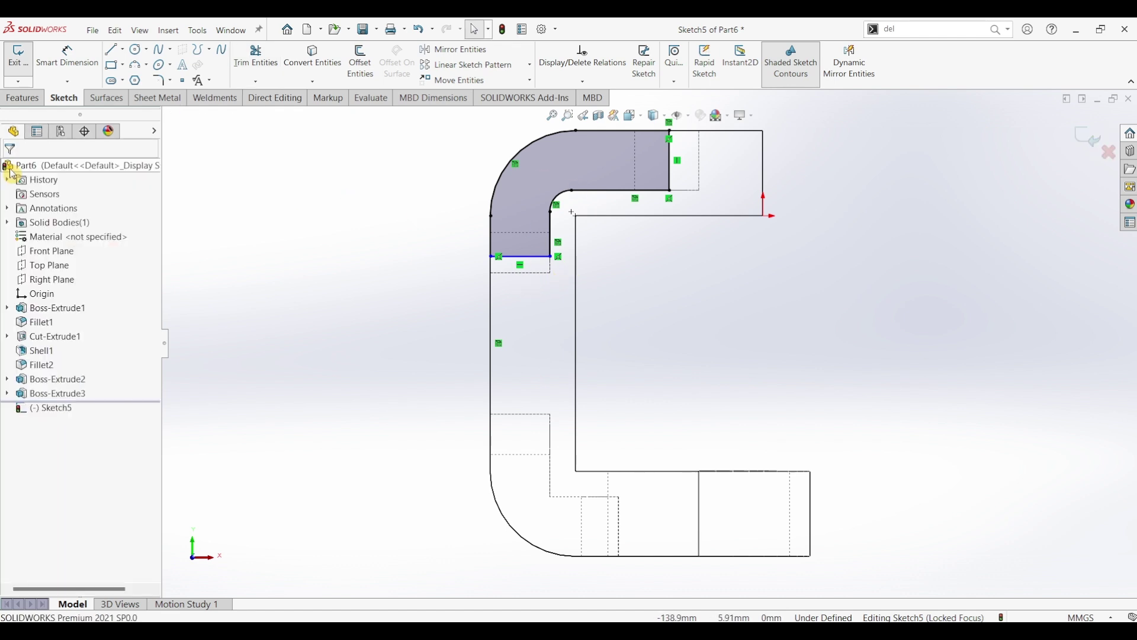
Step: Start an Extruded Boss from the rib profile, beginning at an offset of 52/2 (26 mm) from the sketch plane
left_click(21, 98)
left_click(22, 71)
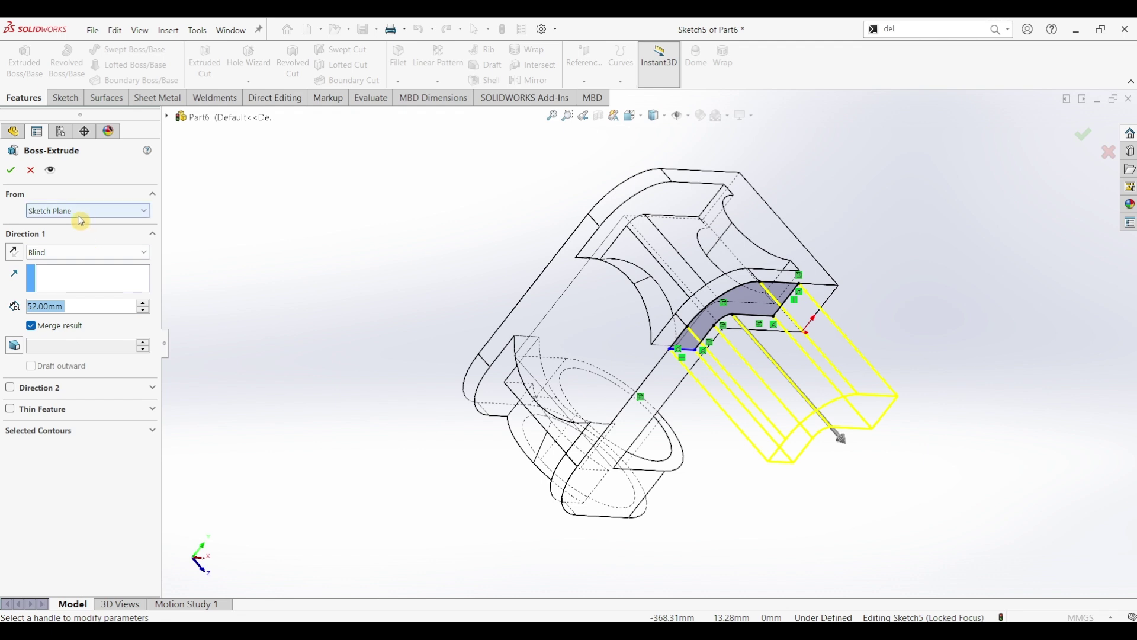
left_click(70, 217)
left_click(60, 254)
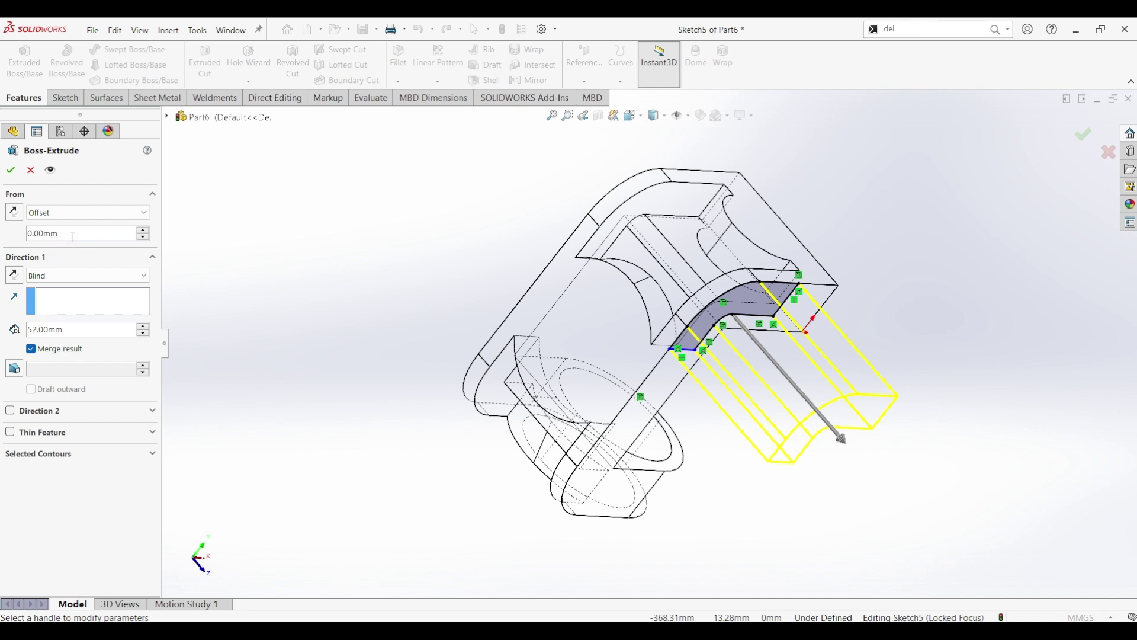
type("52/2")
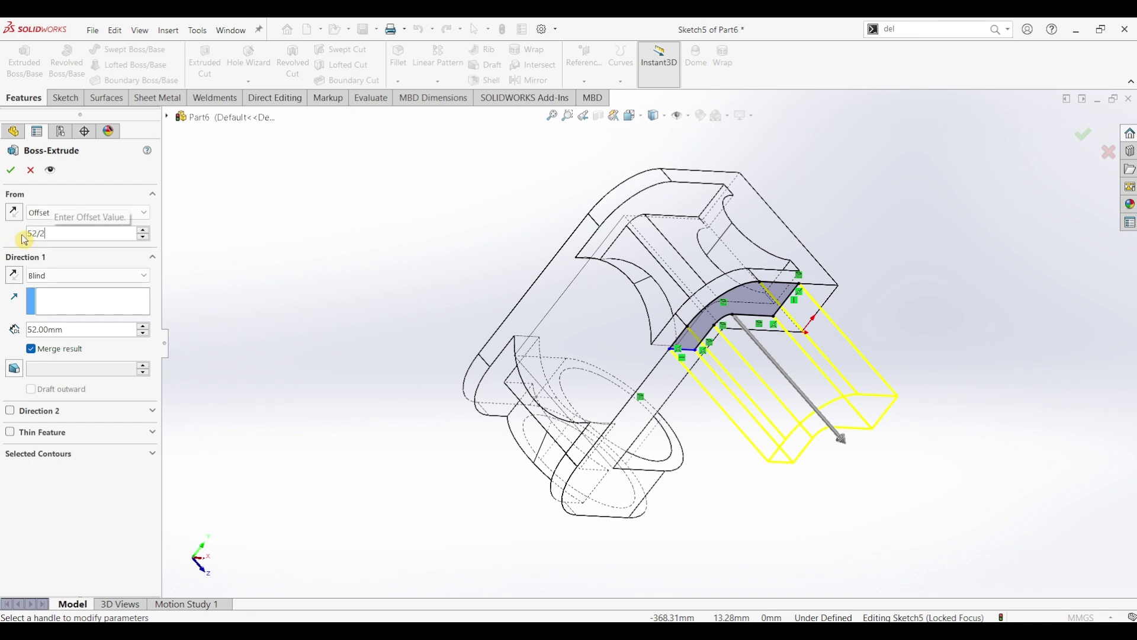
key("Return")
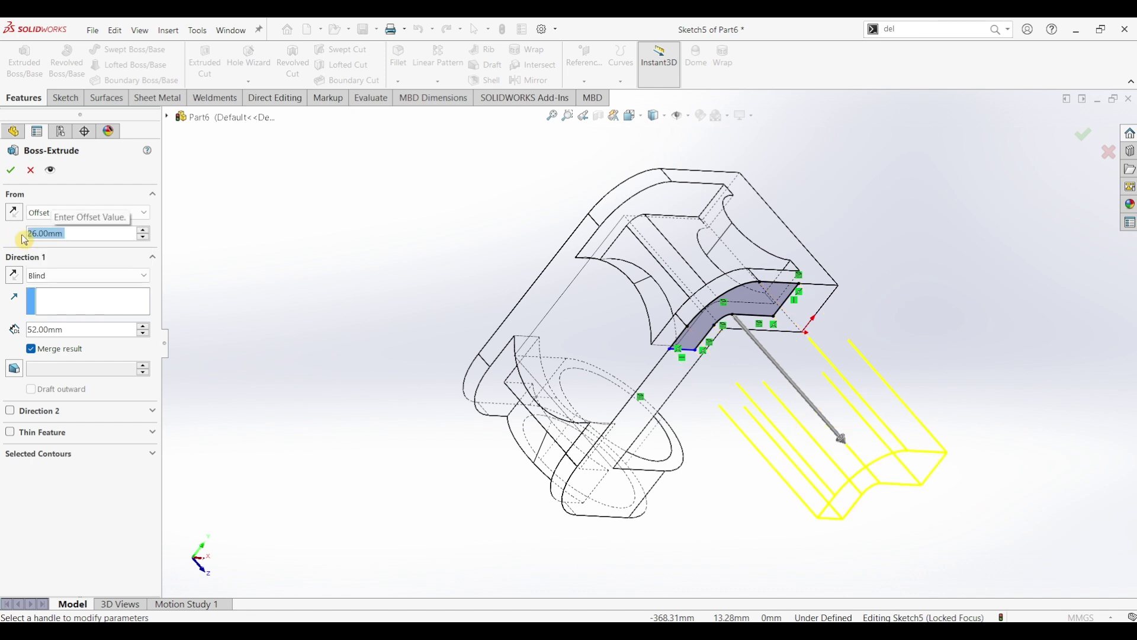
Step: Extrude the rib 5 mm with Mid Plane and reverse the start offset into the bracket
left_click(75, 330)
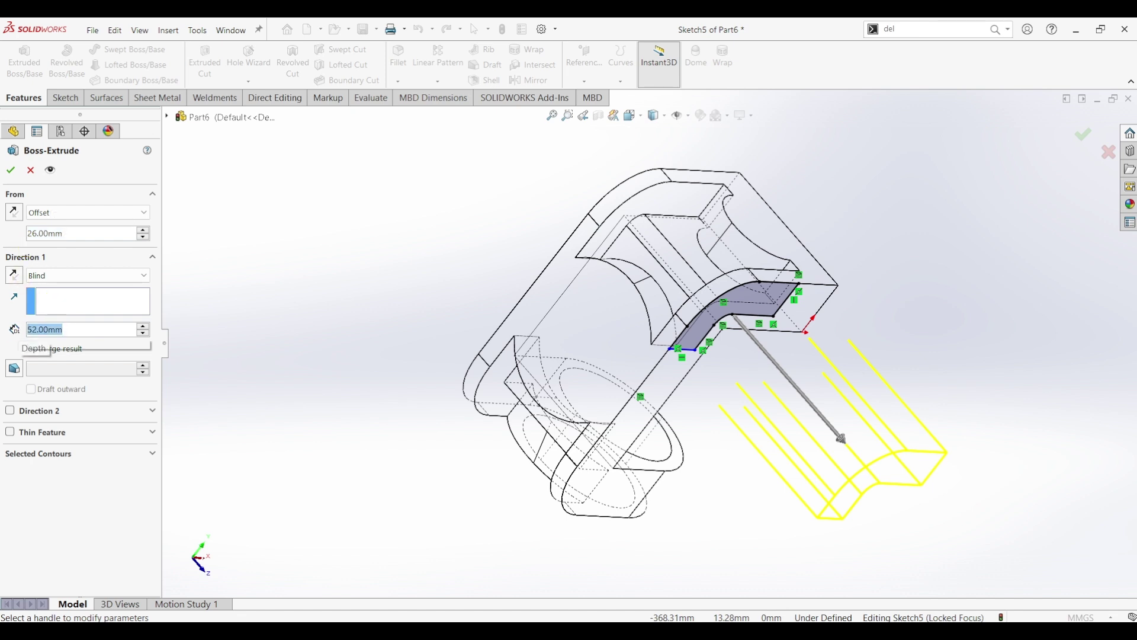
type("5")
key("Return")
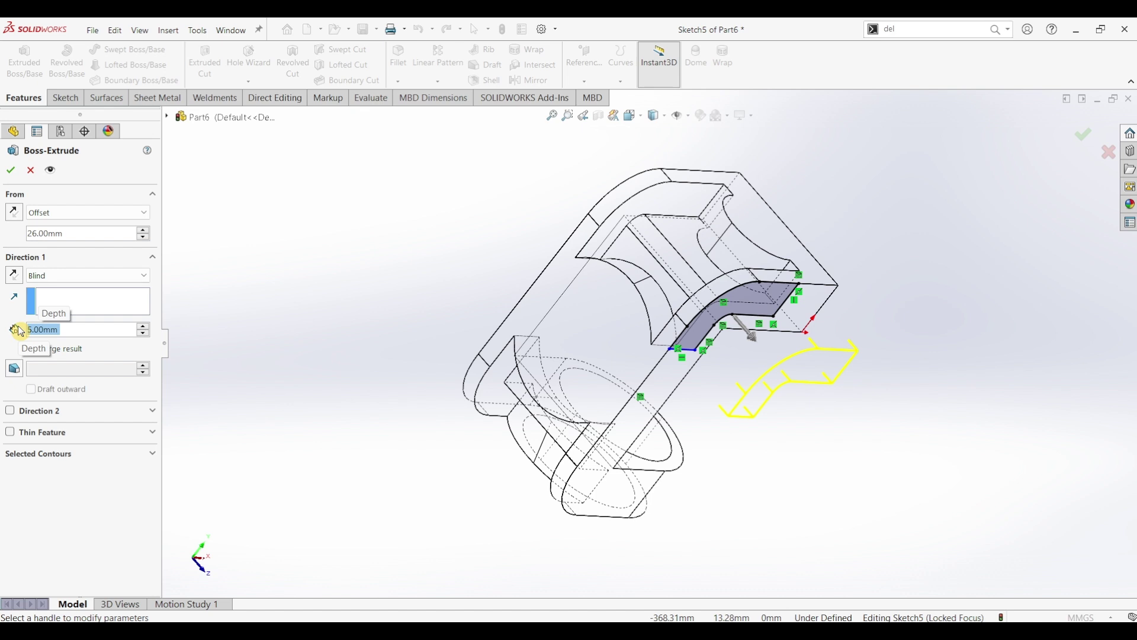
left_click(59, 276)
left_click(45, 350)
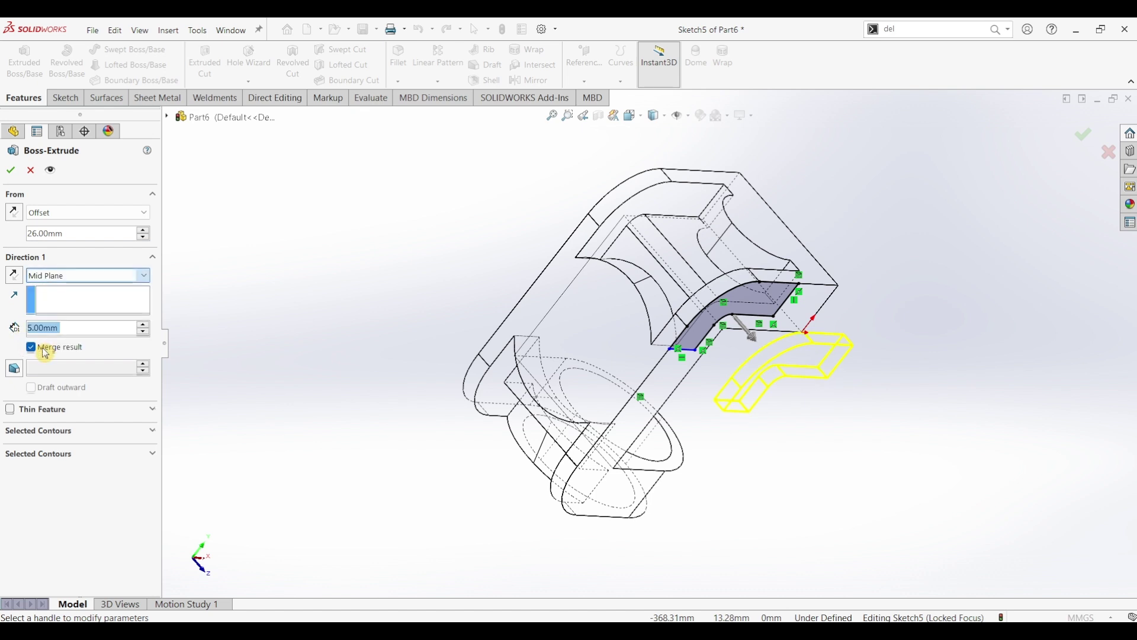
left_click(13, 213)
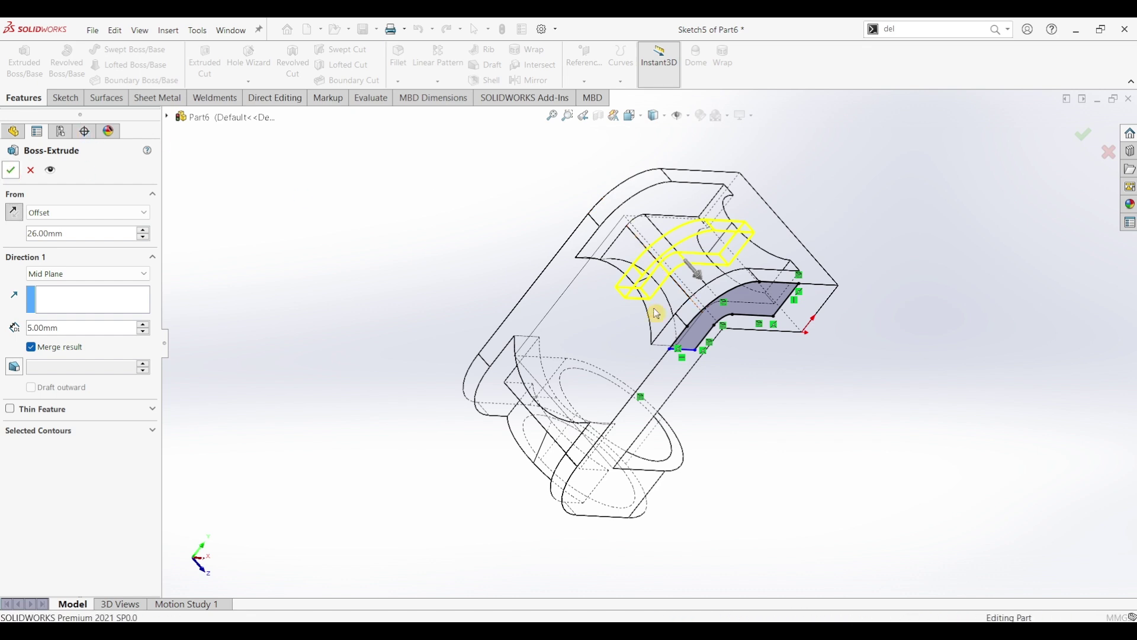
left_click(10, 170)
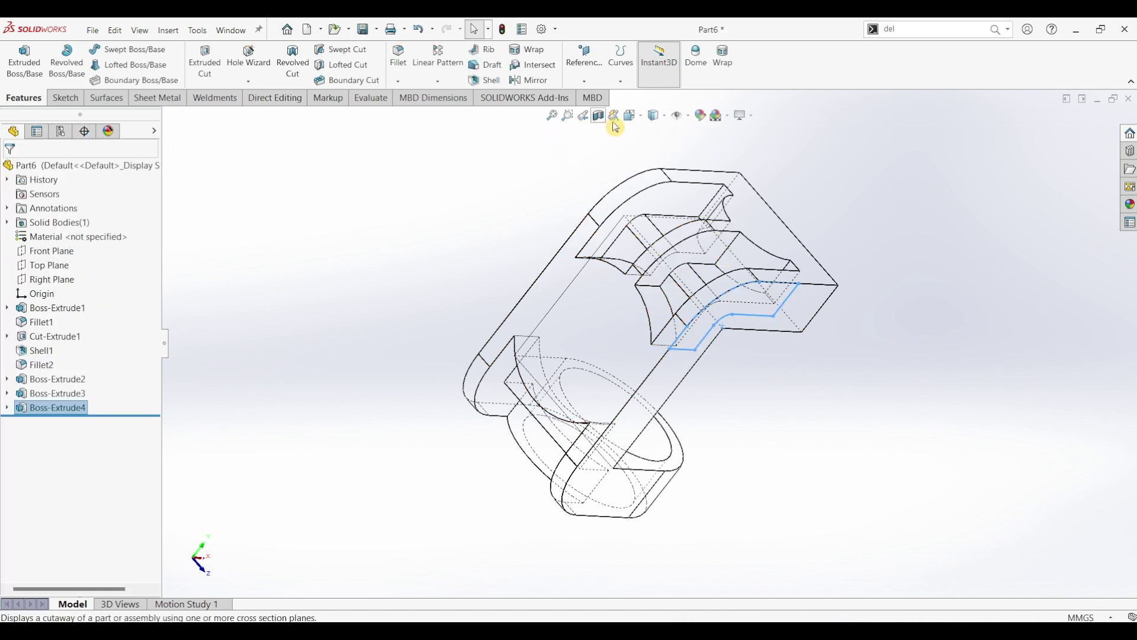
Step: Return the model to the Shaded With Edges display style and clear the selection
left_click(642, 117)
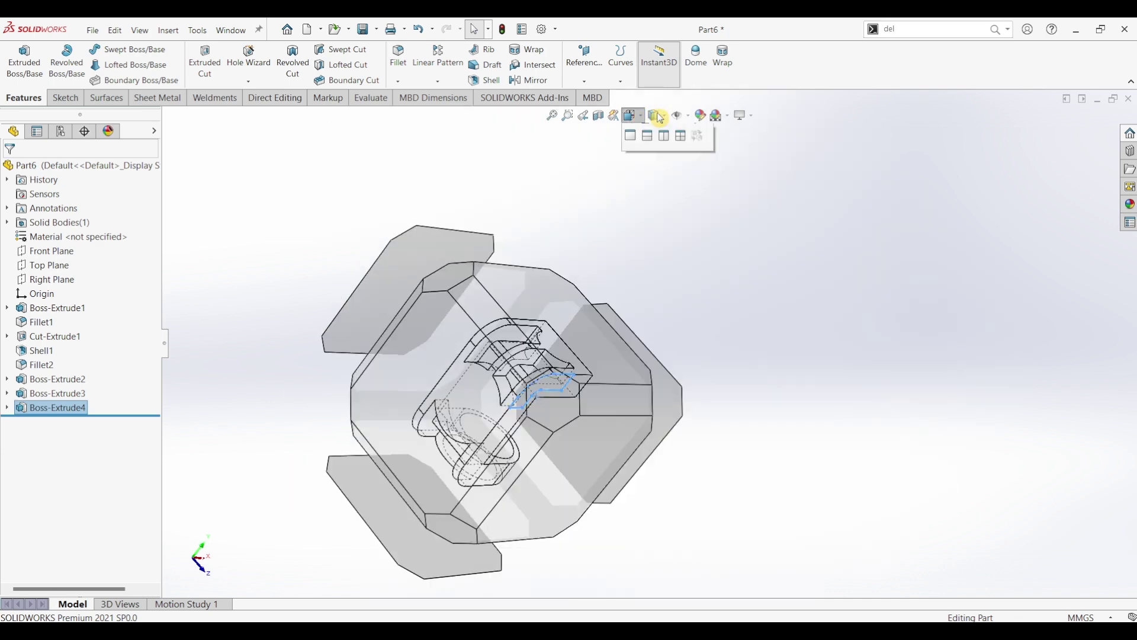
left_click(659, 117)
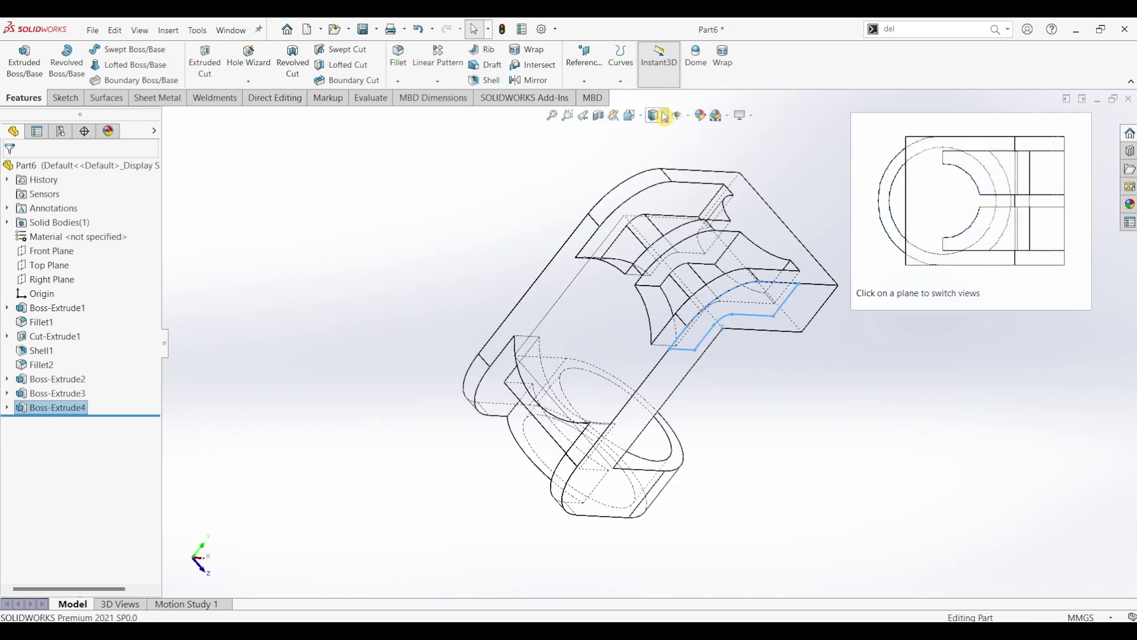
left_click(664, 117)
left_click(654, 199)
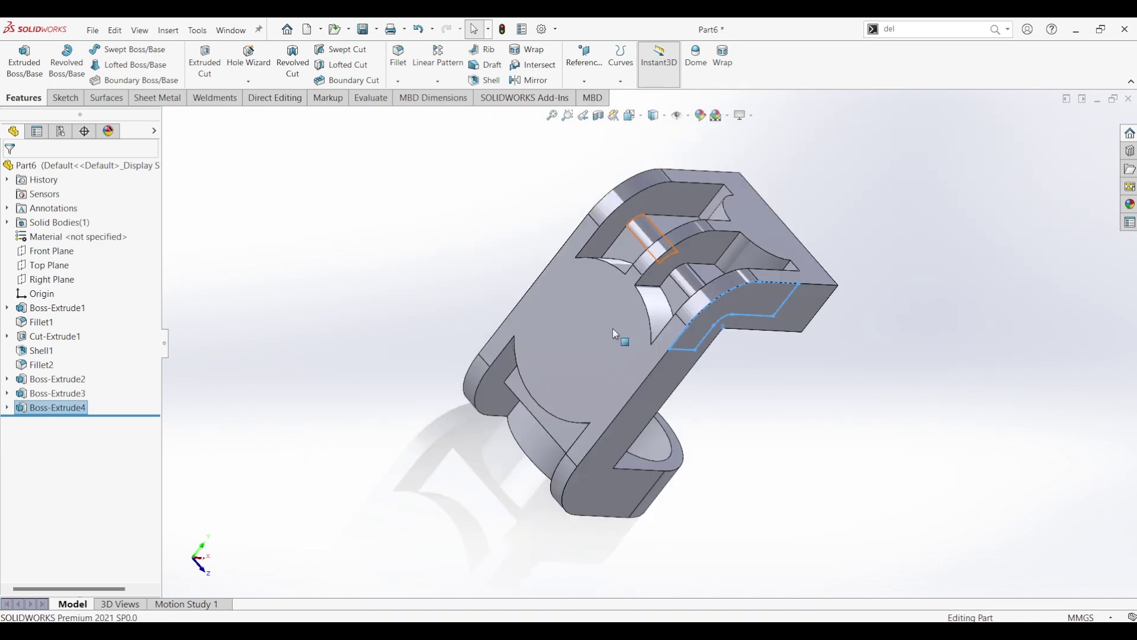
left_click(827, 368)
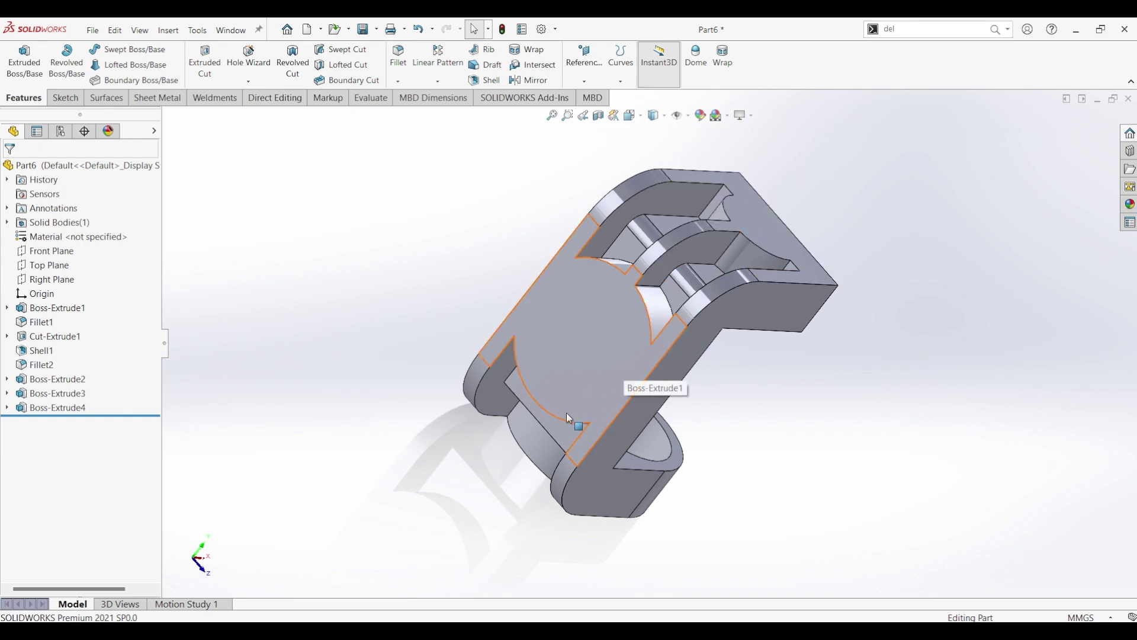
Step: Switch the display to Hidden Lines Visible and start a sketch on the bracket's outer side face
middle_click_drag(569, 418, 578, 335)
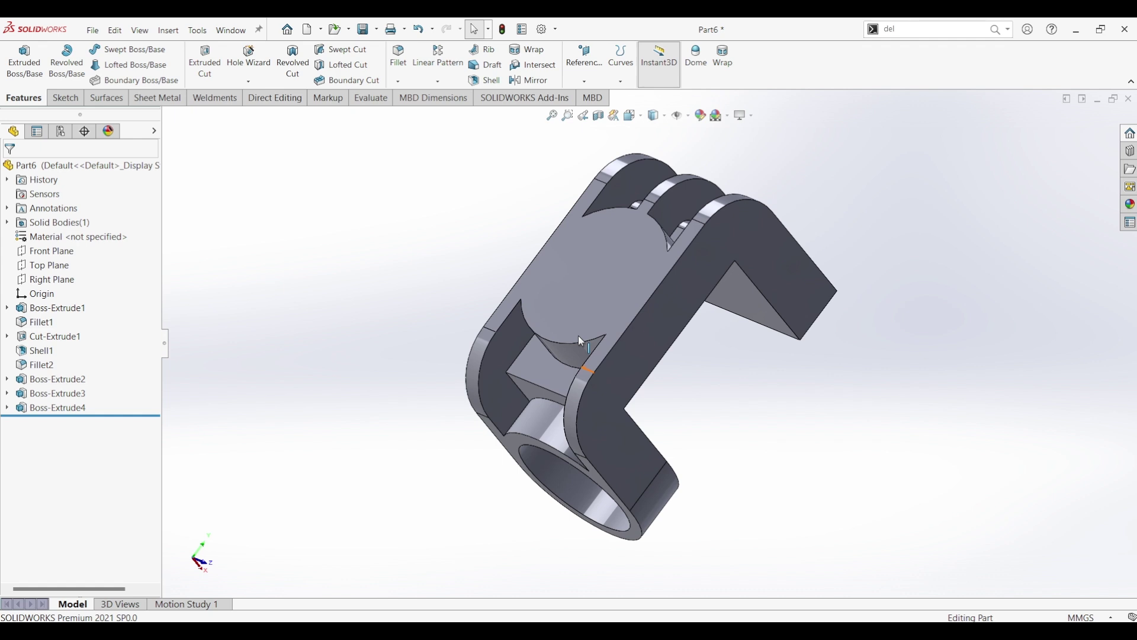
left_click(668, 121)
left_click(655, 181)
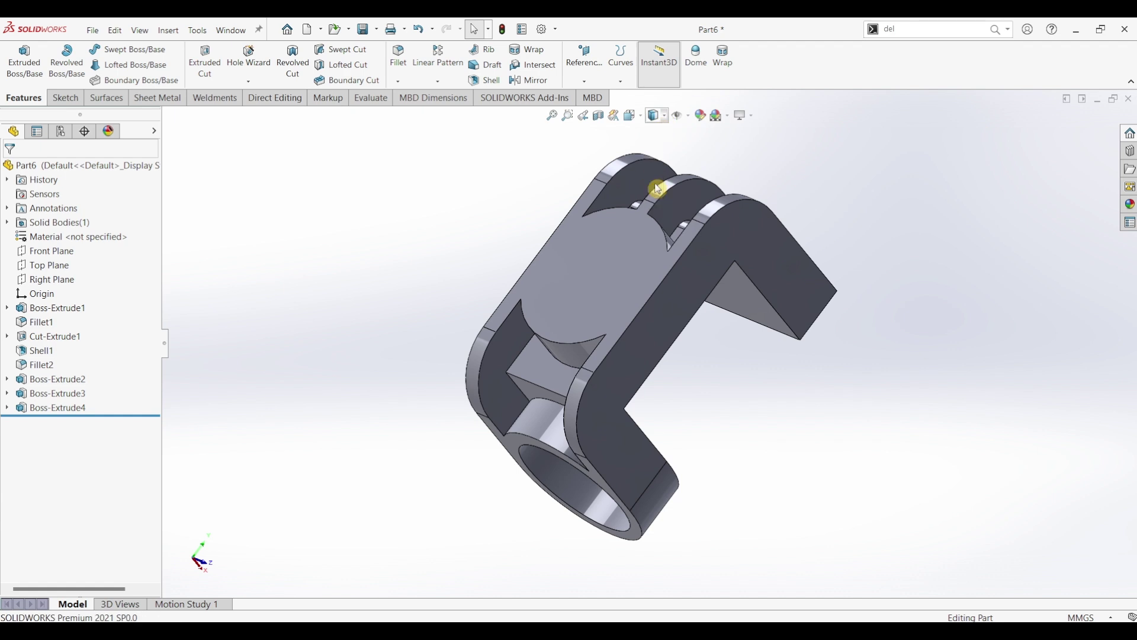
left_click(649, 347)
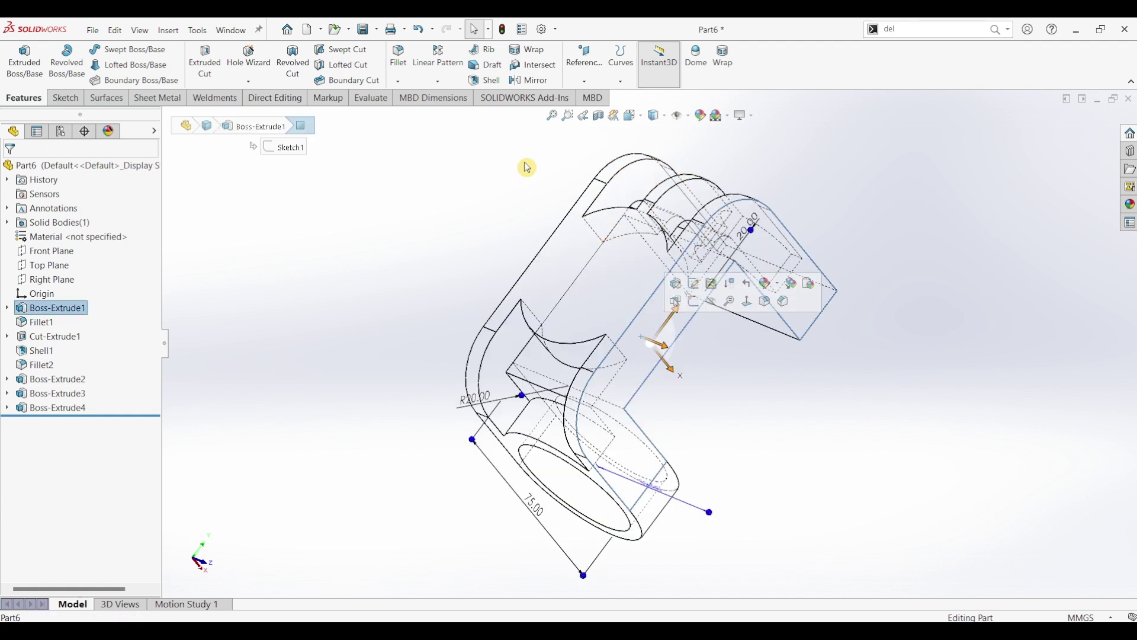
left_click(65, 98)
left_click(17, 58)
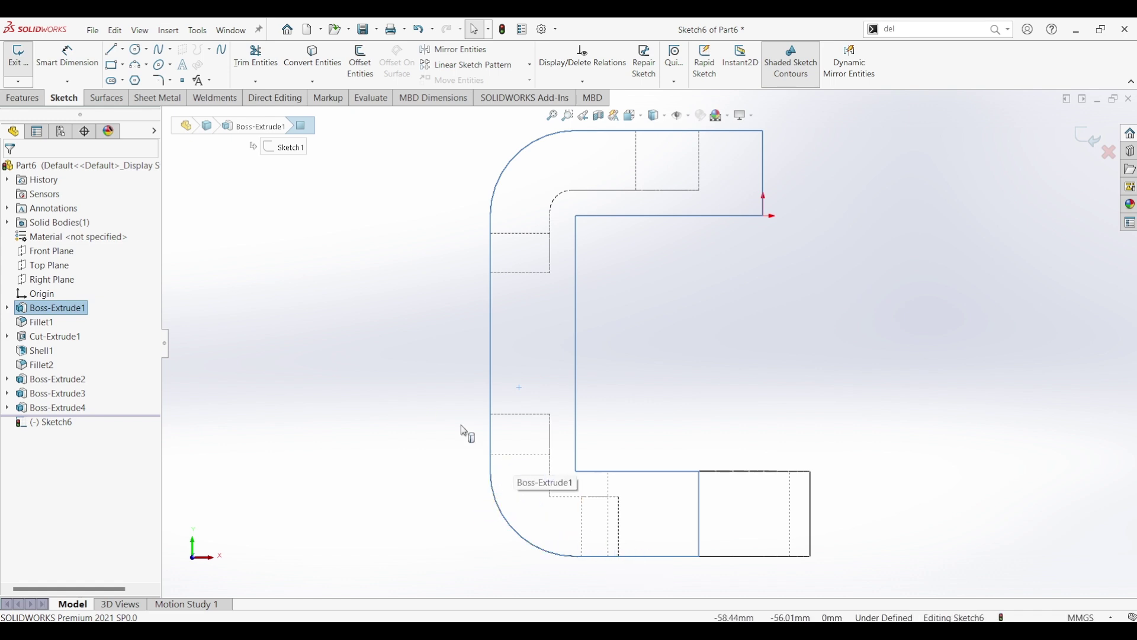
left_click(362, 74)
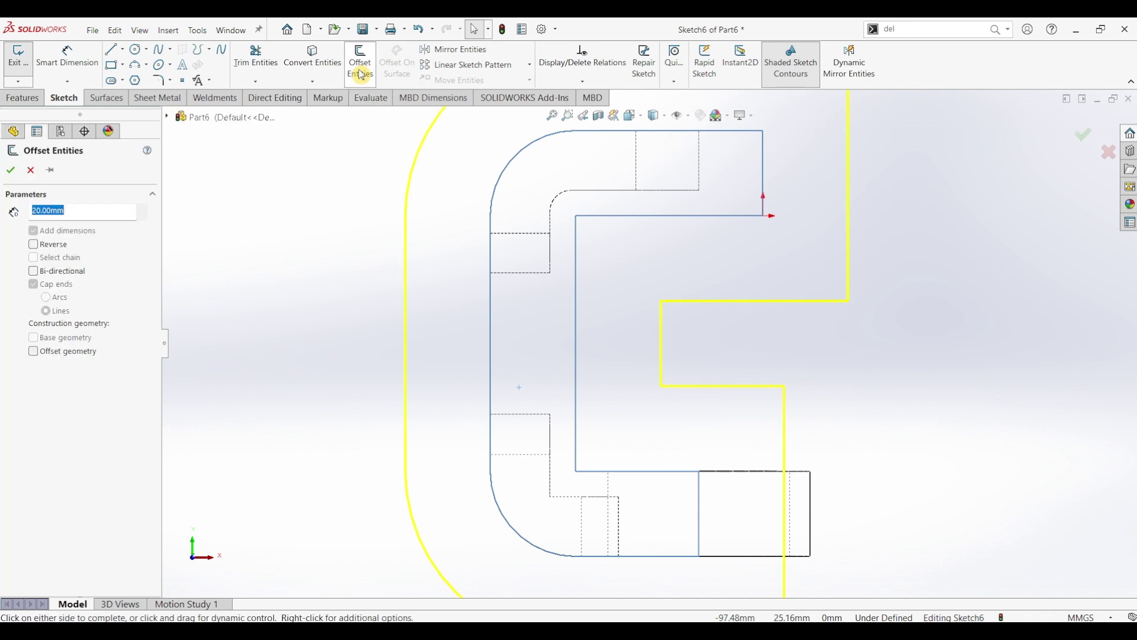
left_click(32, 172)
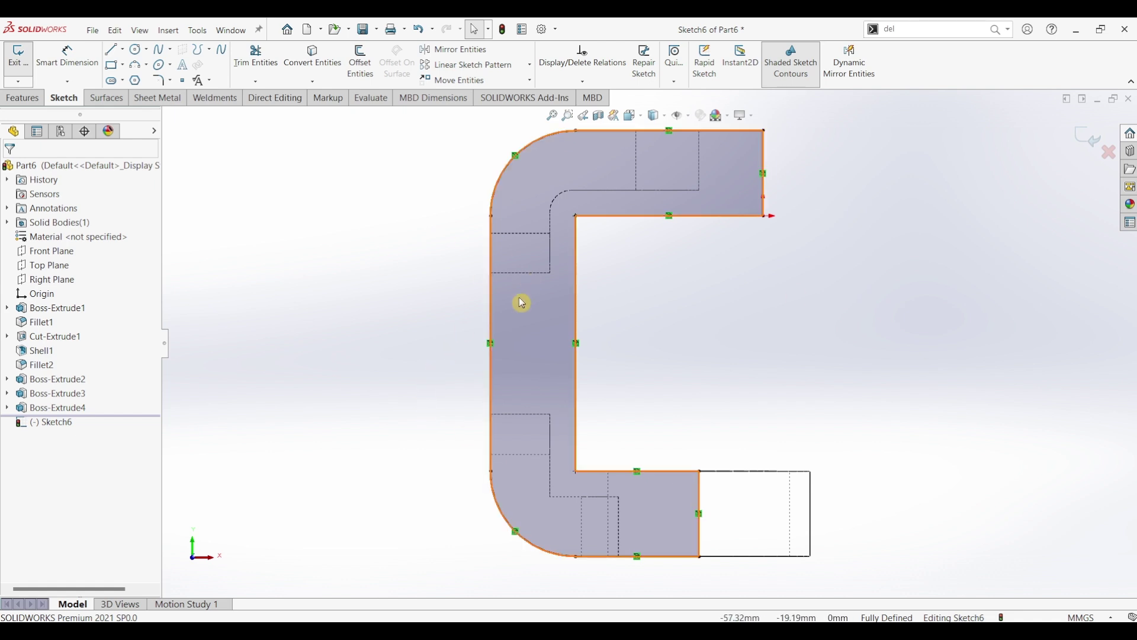
key("ctrl+z")
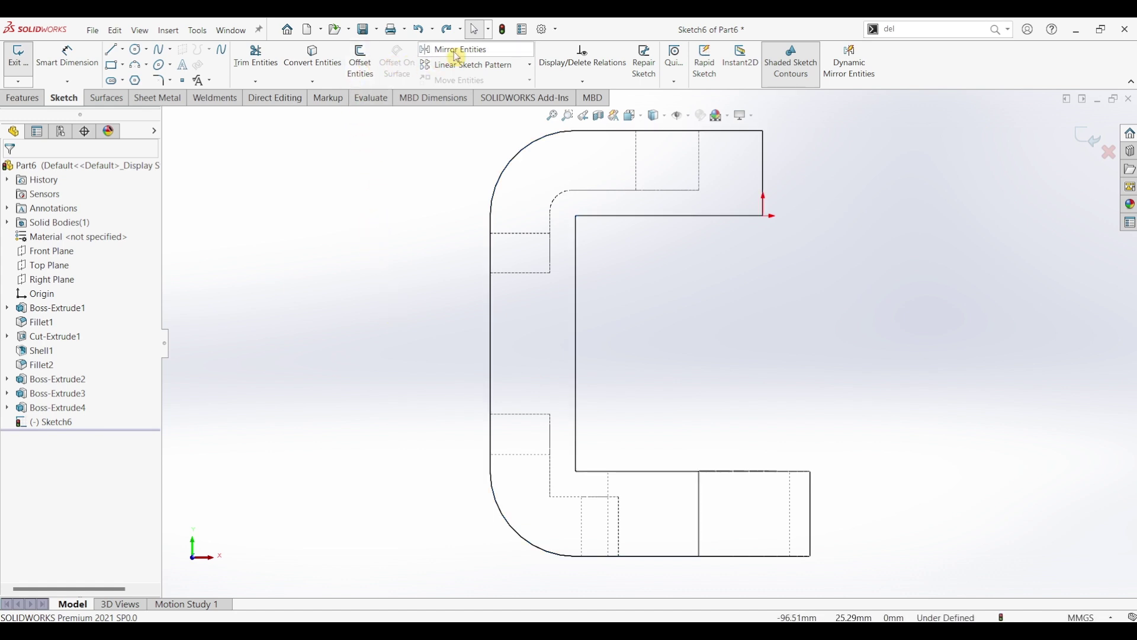
Step: Convert the upright's outer straight edge, the lower corner arc and the lower arm's bottom edge into sketch entities
left_click(313, 58)
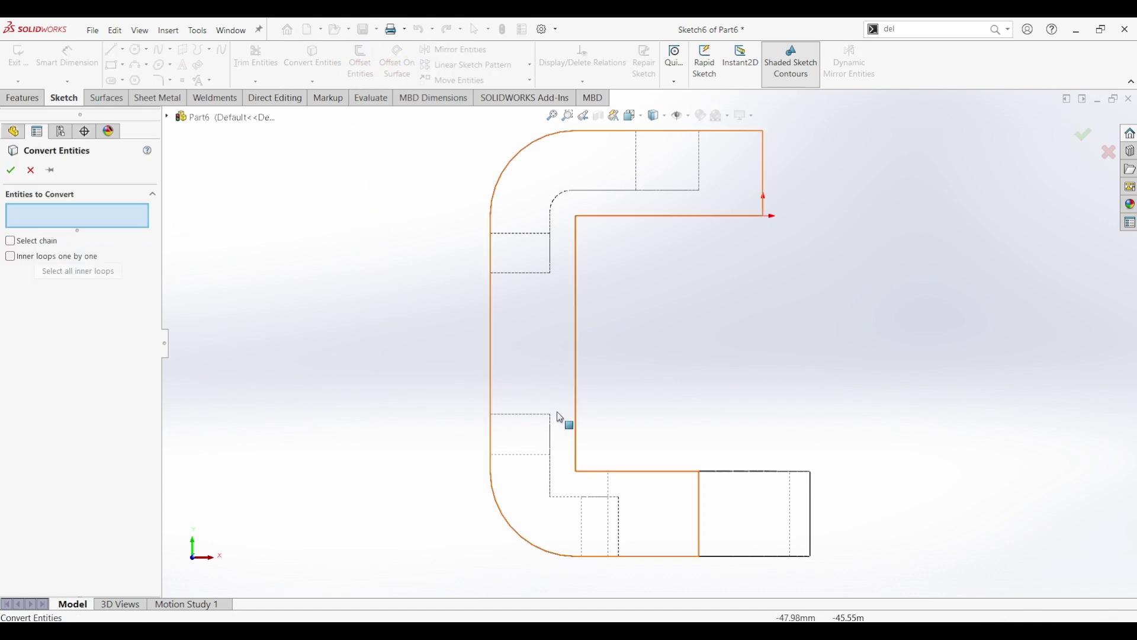
left_click(490, 429)
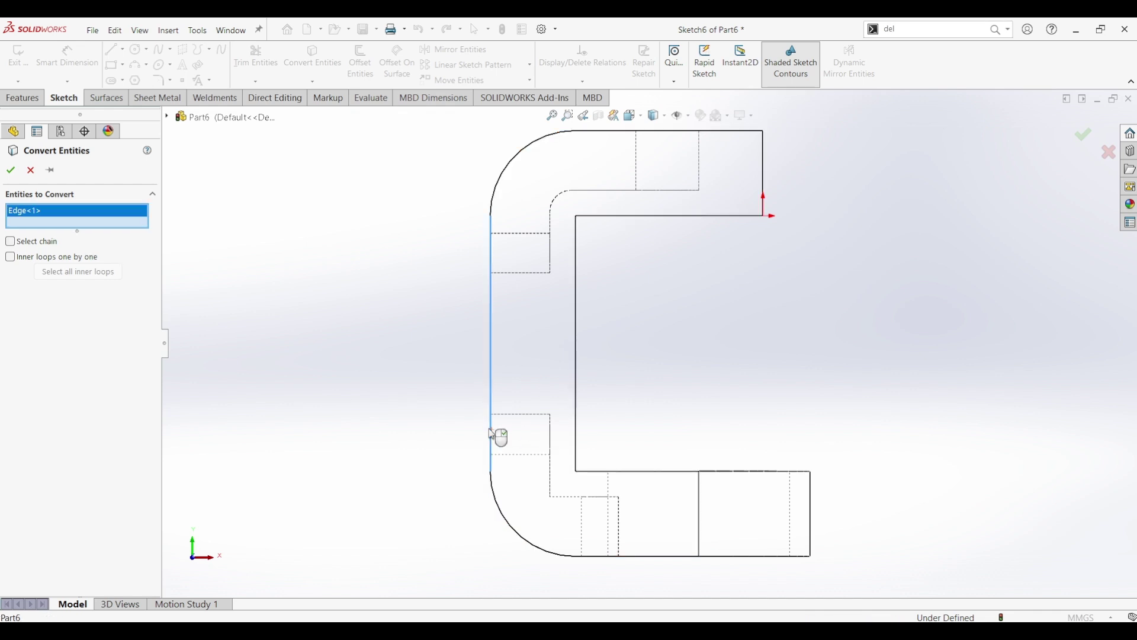
left_click(500, 510)
left_click(602, 556)
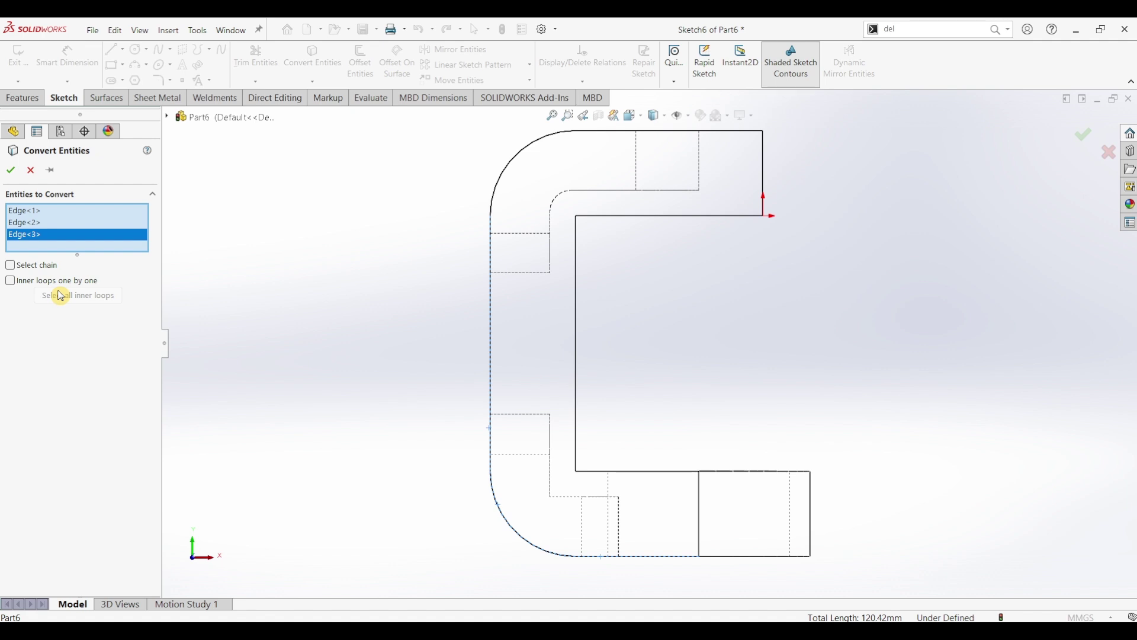
left_click(11, 171)
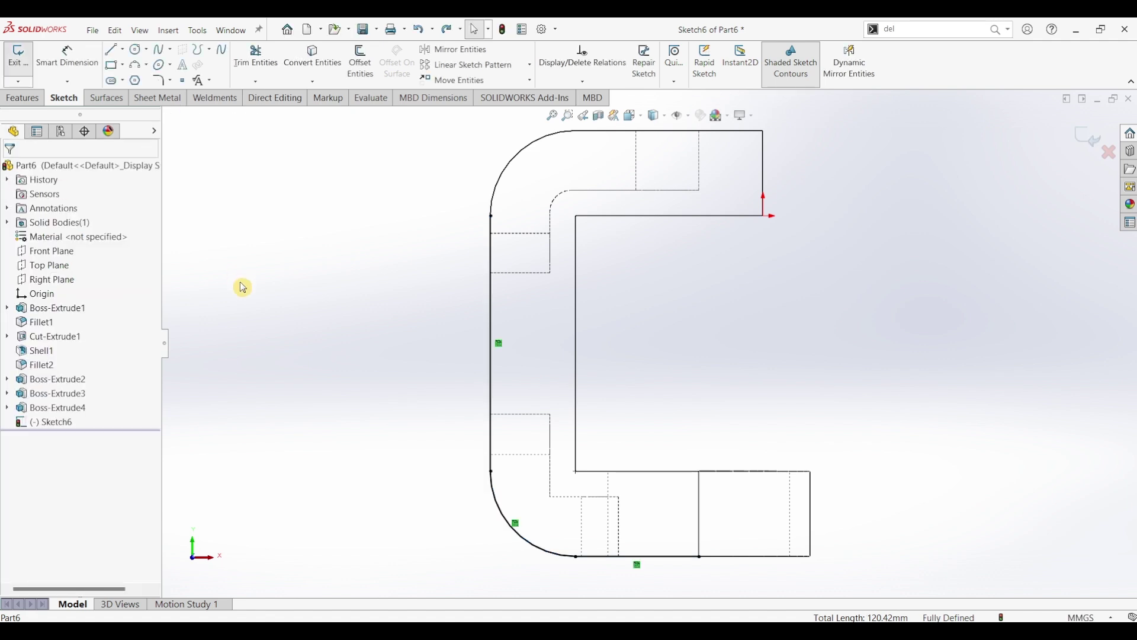
Step: Offset the three converted edges 5 mm inward, with the direction reversed and without capped ends
left_click(360, 71)
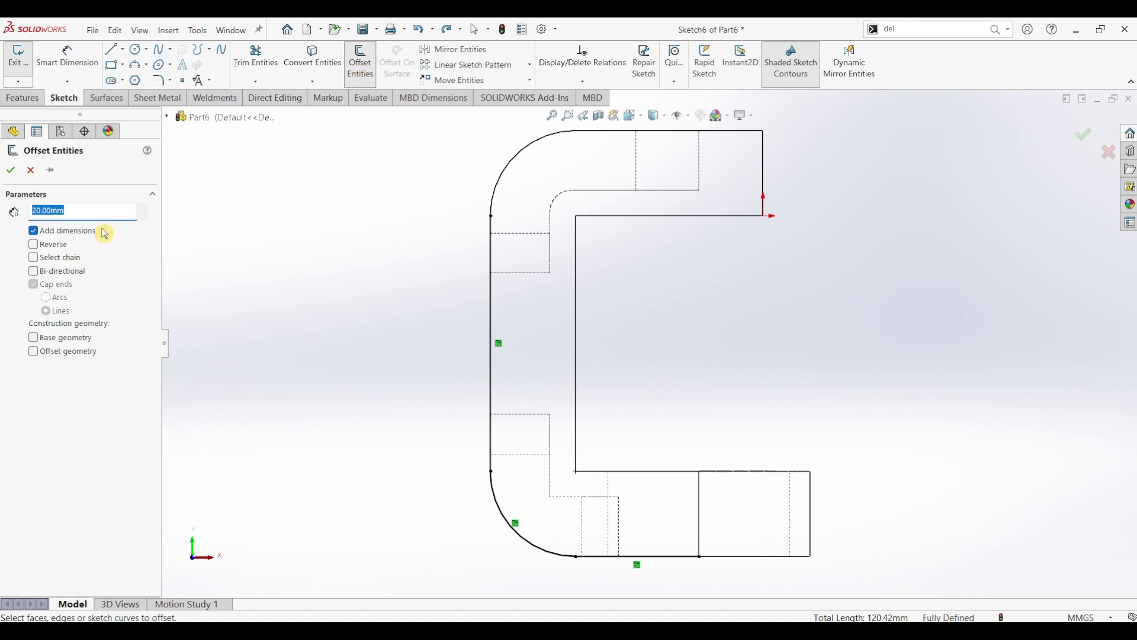
type("5")
left_click(497, 455)
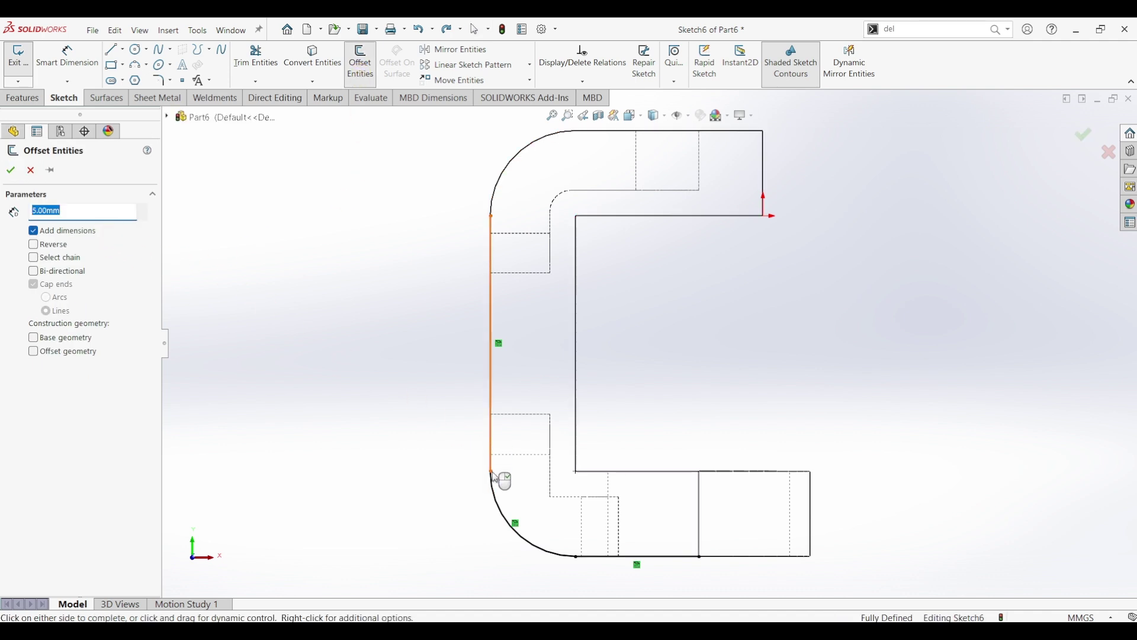
left_click(497, 506)
left_click(620, 557)
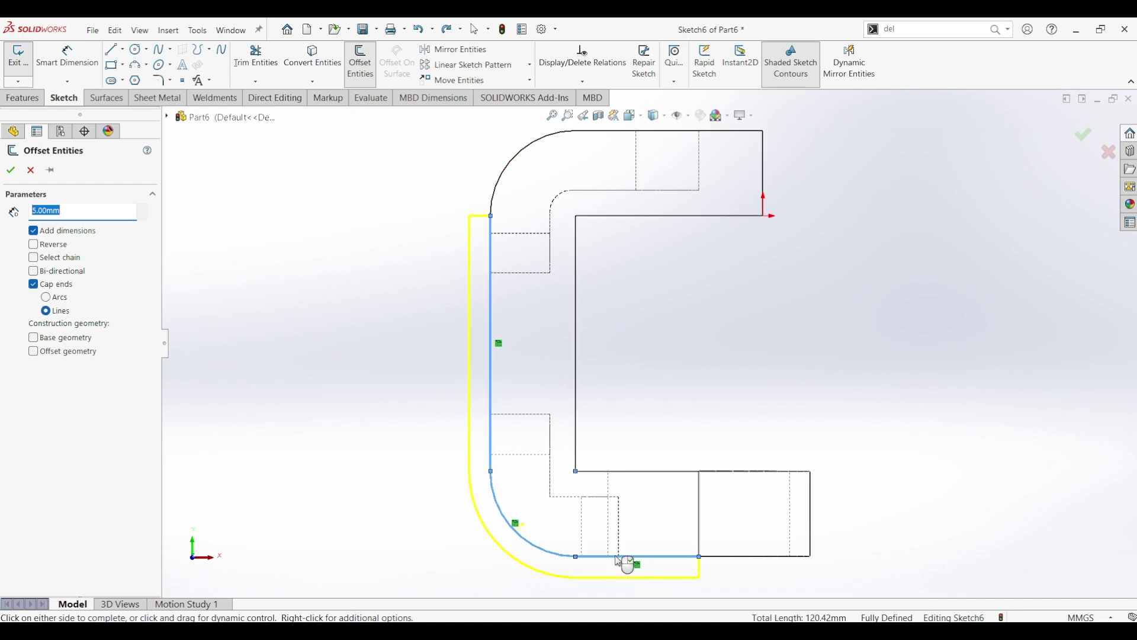
left_click(34, 287)
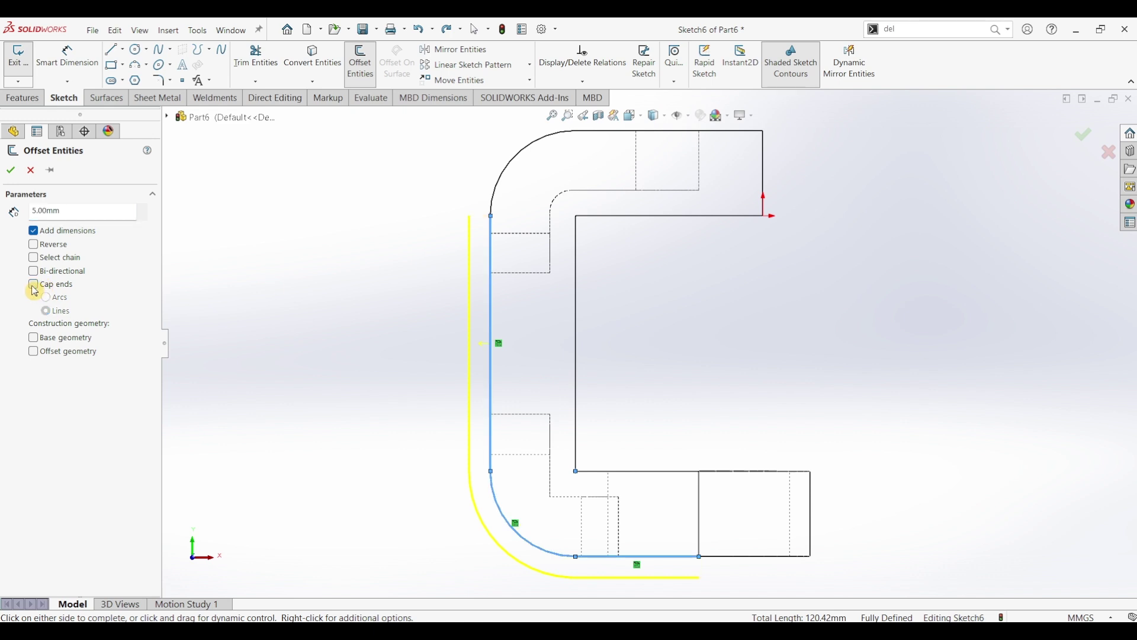
left_click(36, 249)
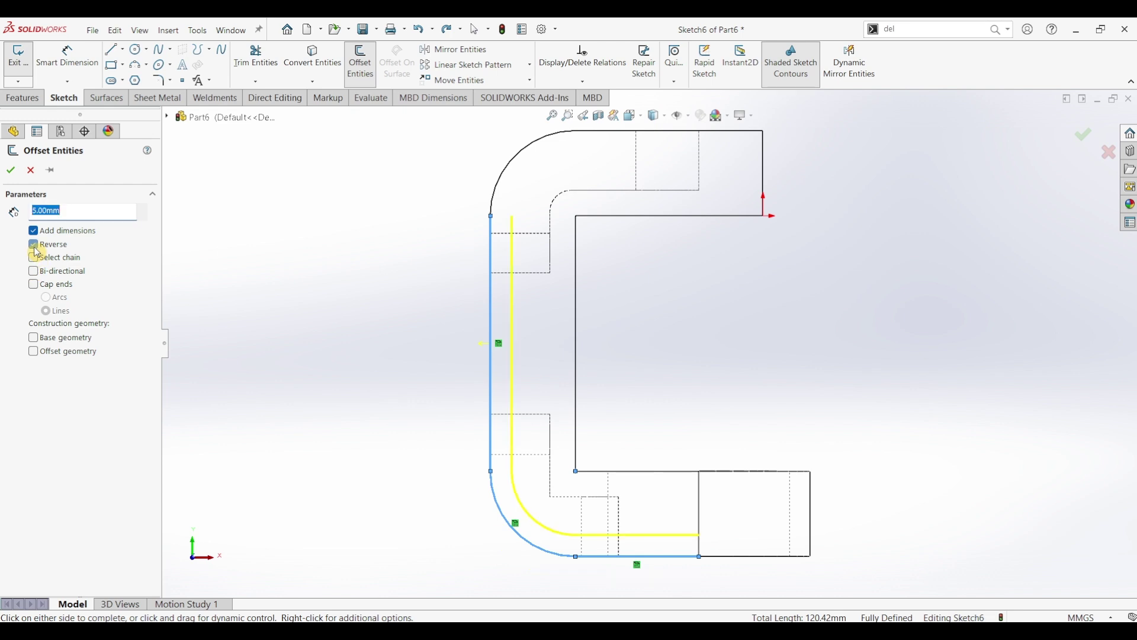
left_click(11, 172)
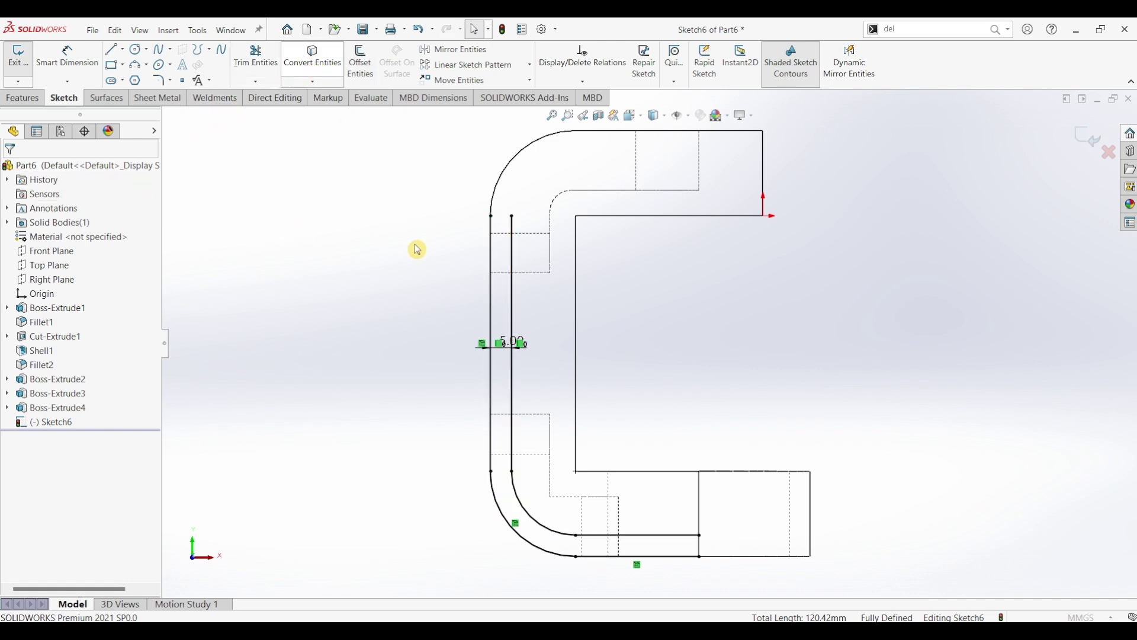
Step: Convert the four hidden inner edges around the lower corner and trim the sketch lines extending beyond them
left_click(554, 444)
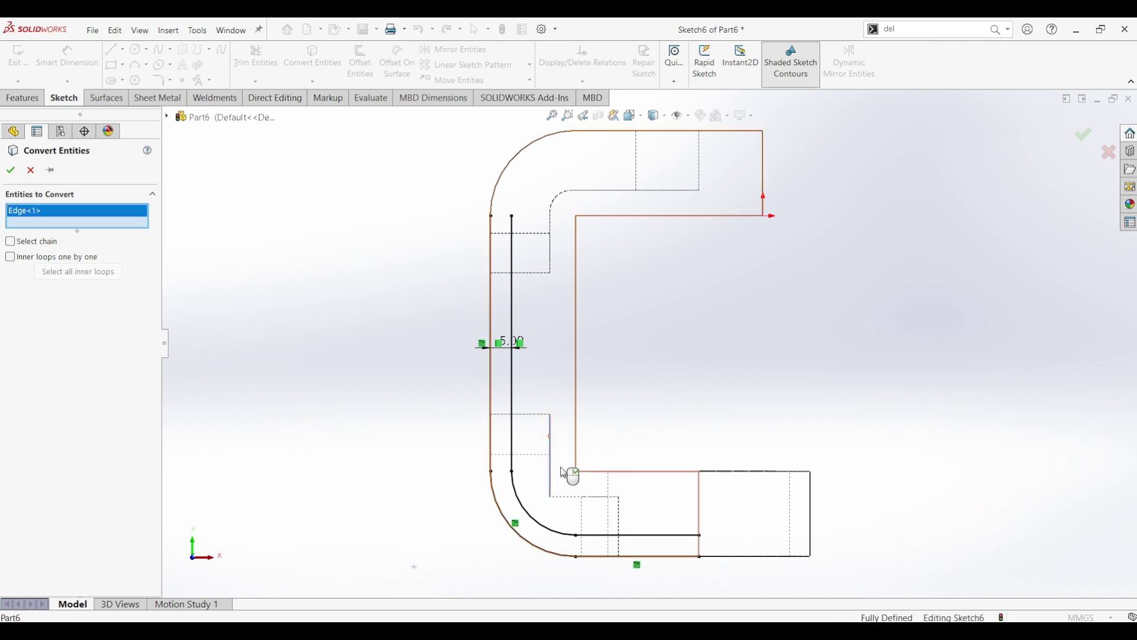
left_click(569, 499)
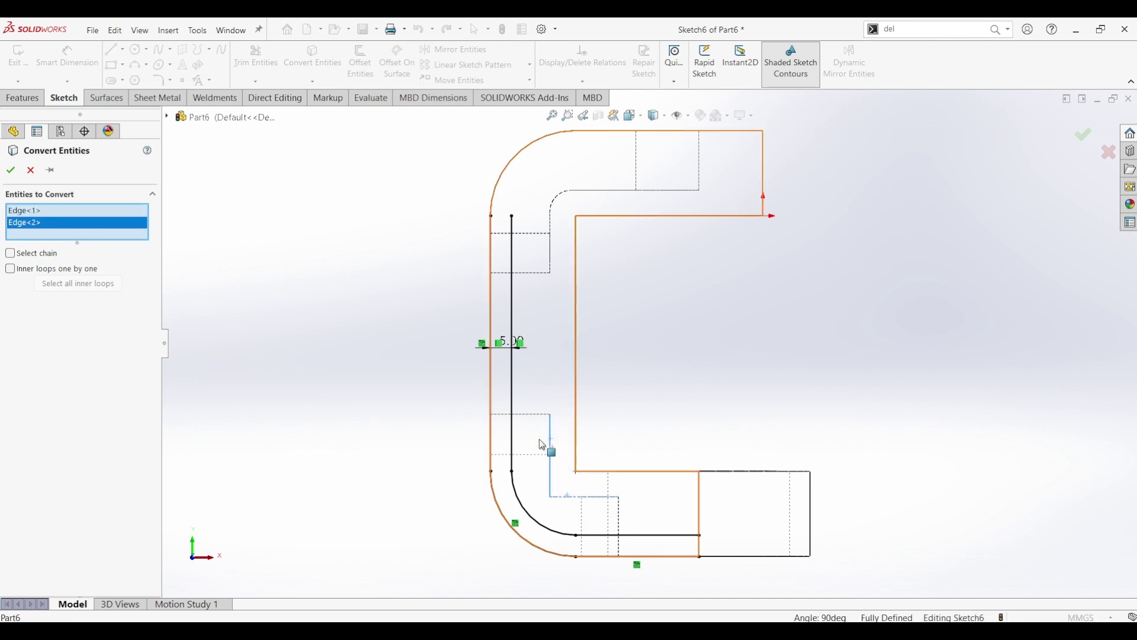
left_click(538, 415)
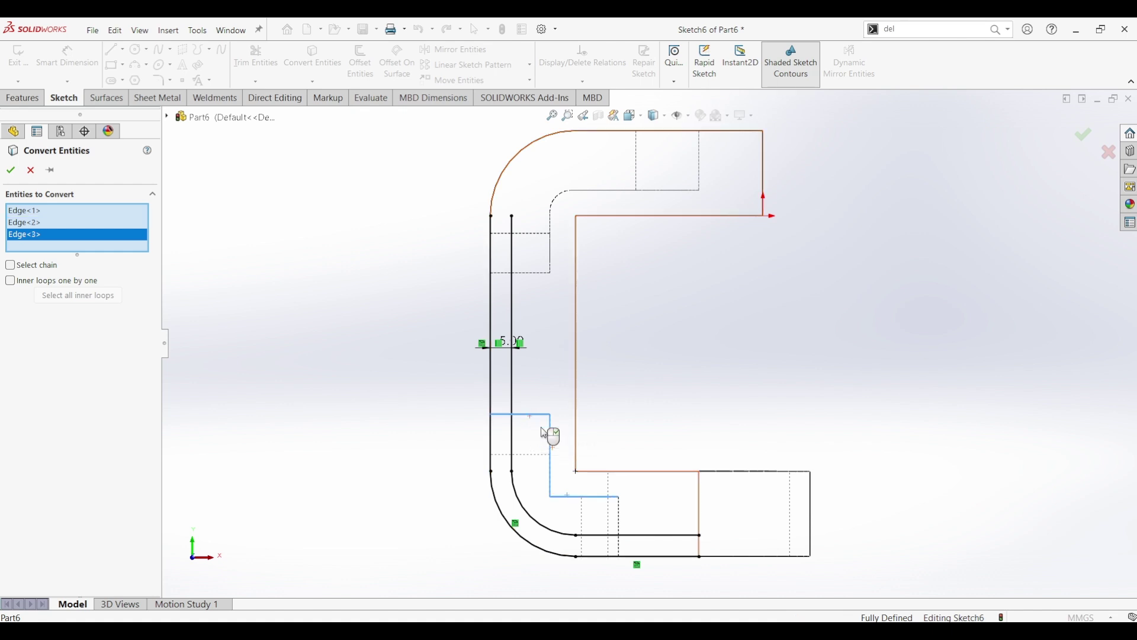
left_click(620, 524)
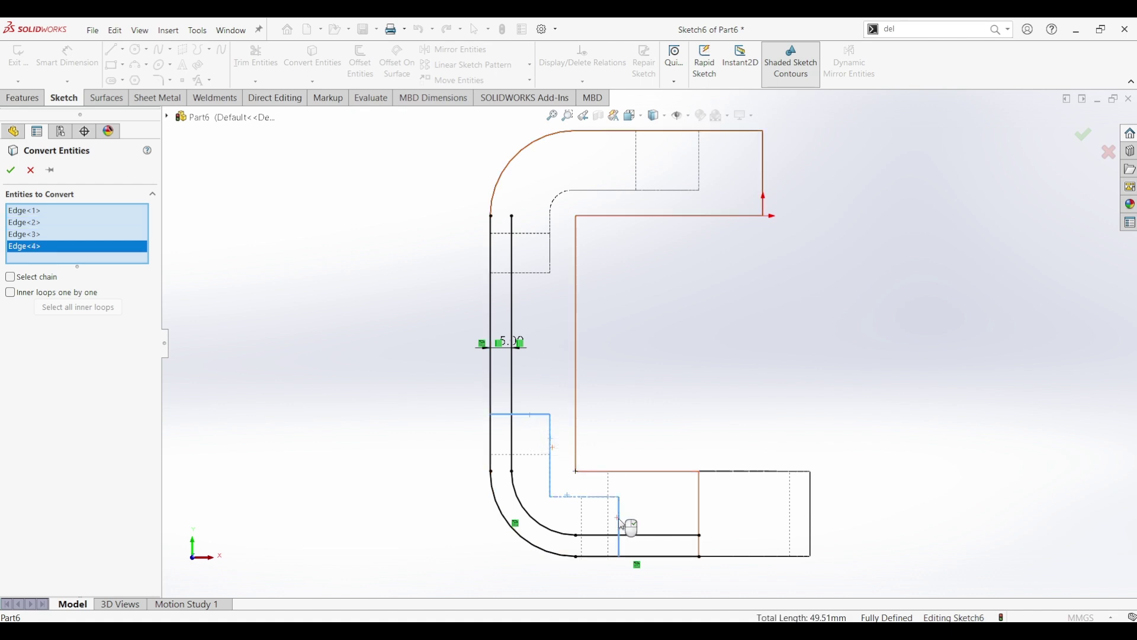
left_click(13, 172)
left_click(256, 59)
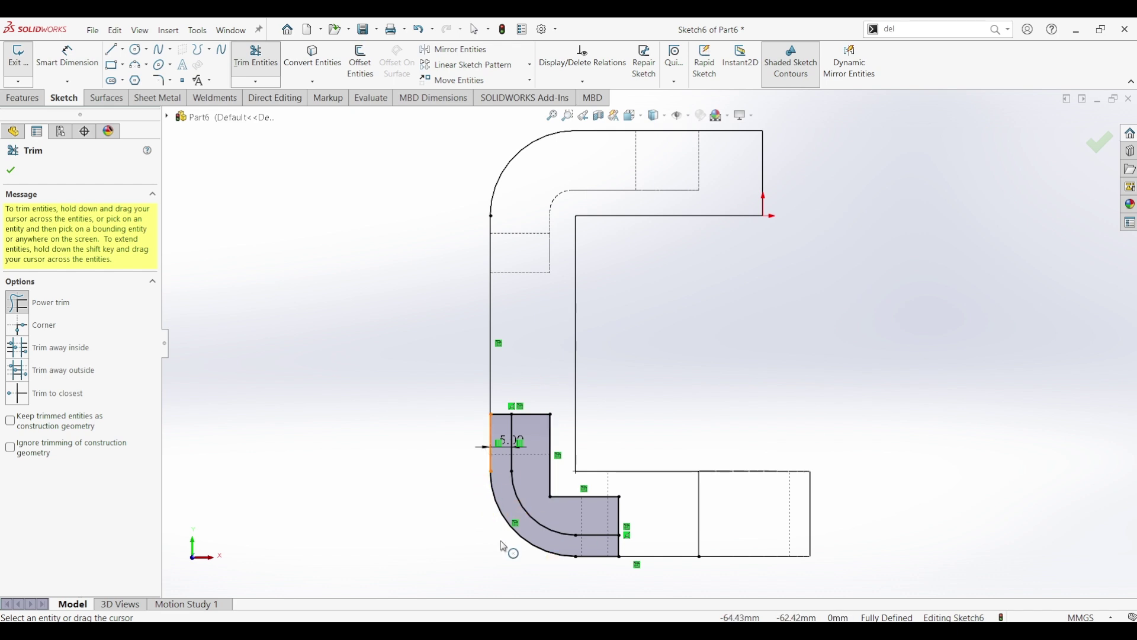
left_click(12, 171)
Step: Restore the Shaded With Edges display and extrude the inner sketch region up to the inner face of the opposite side wall
left_click(22, 98)
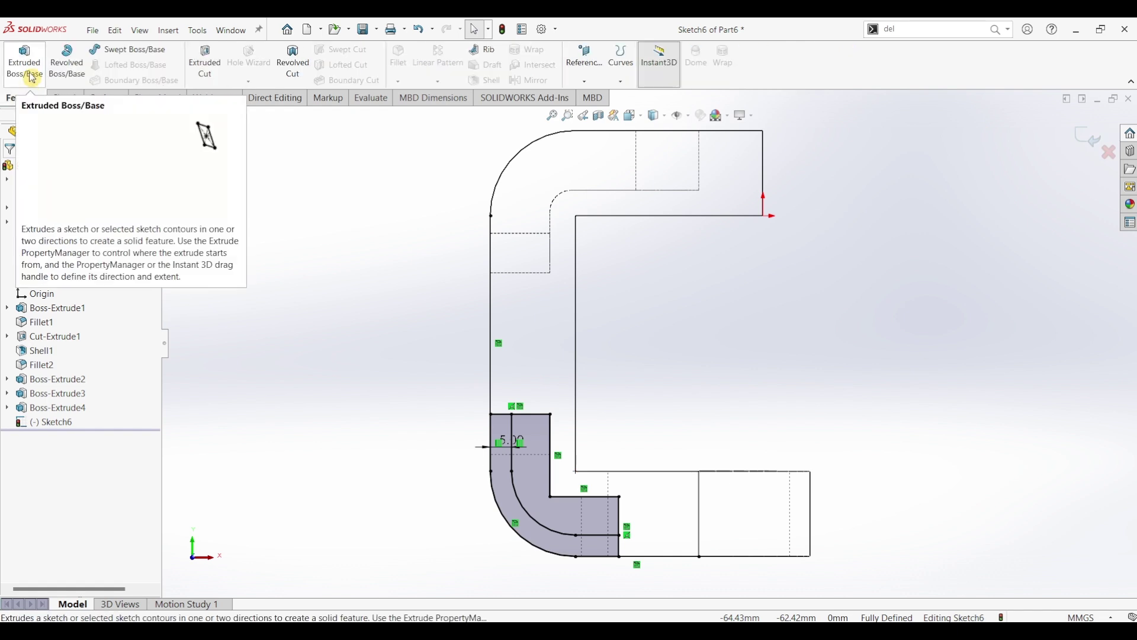
left_click(32, 77)
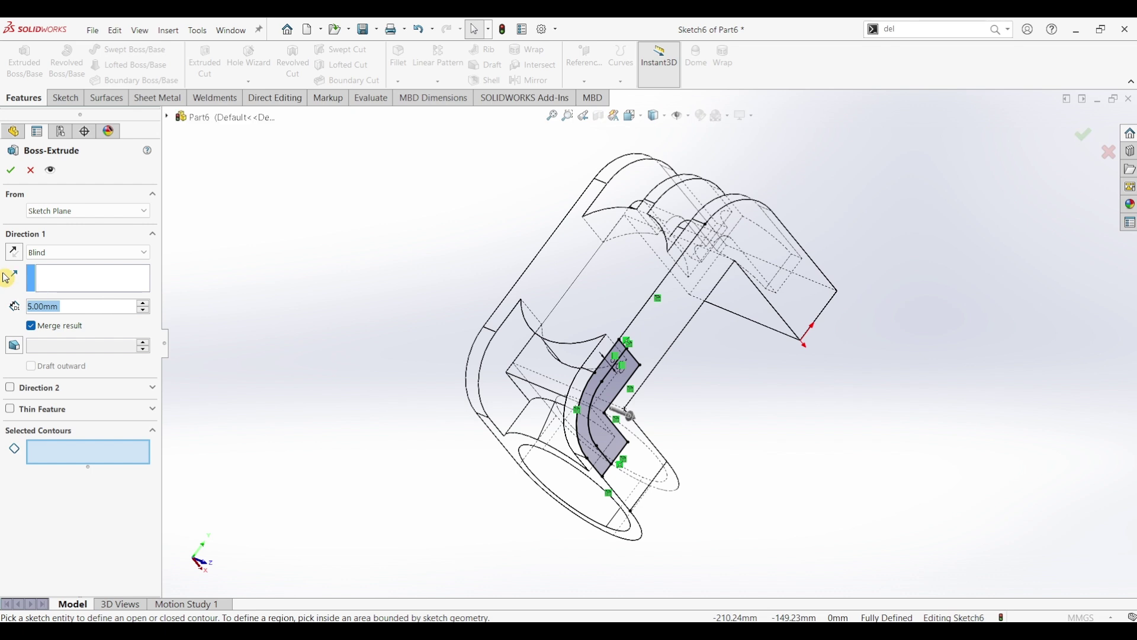
left_click(659, 116)
left_click(648, 148)
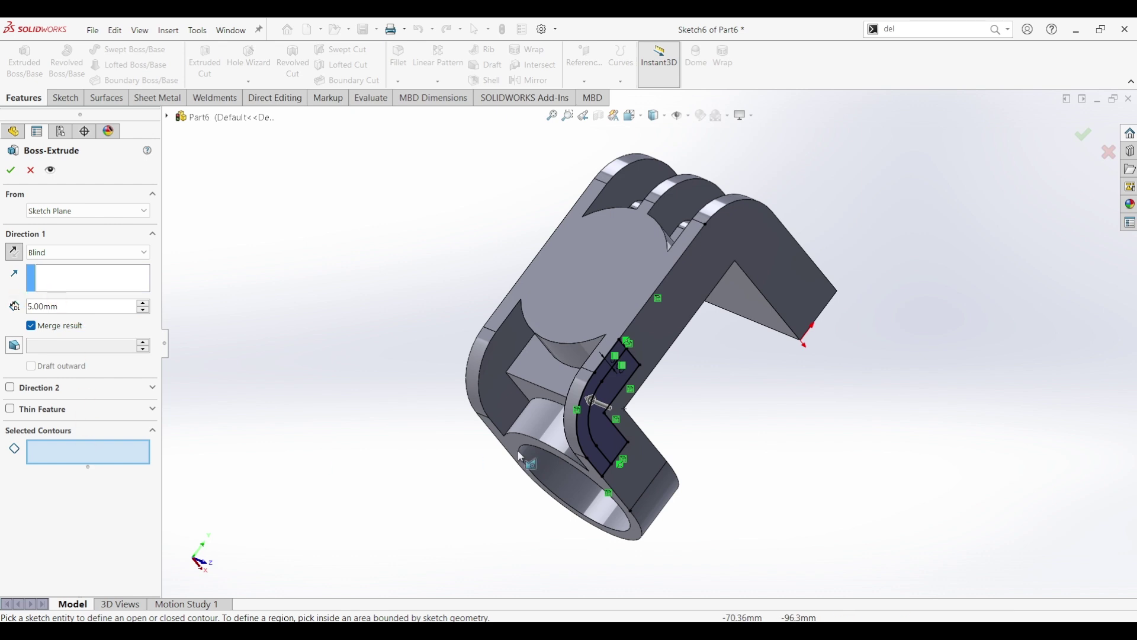
left_click(609, 435)
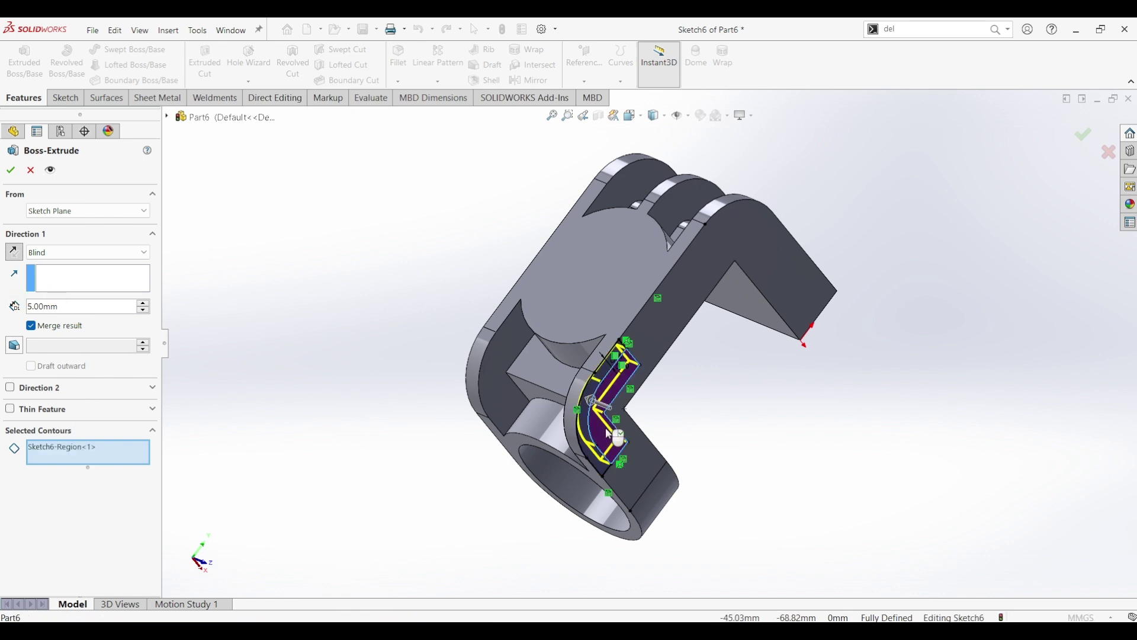
left_click(86, 252)
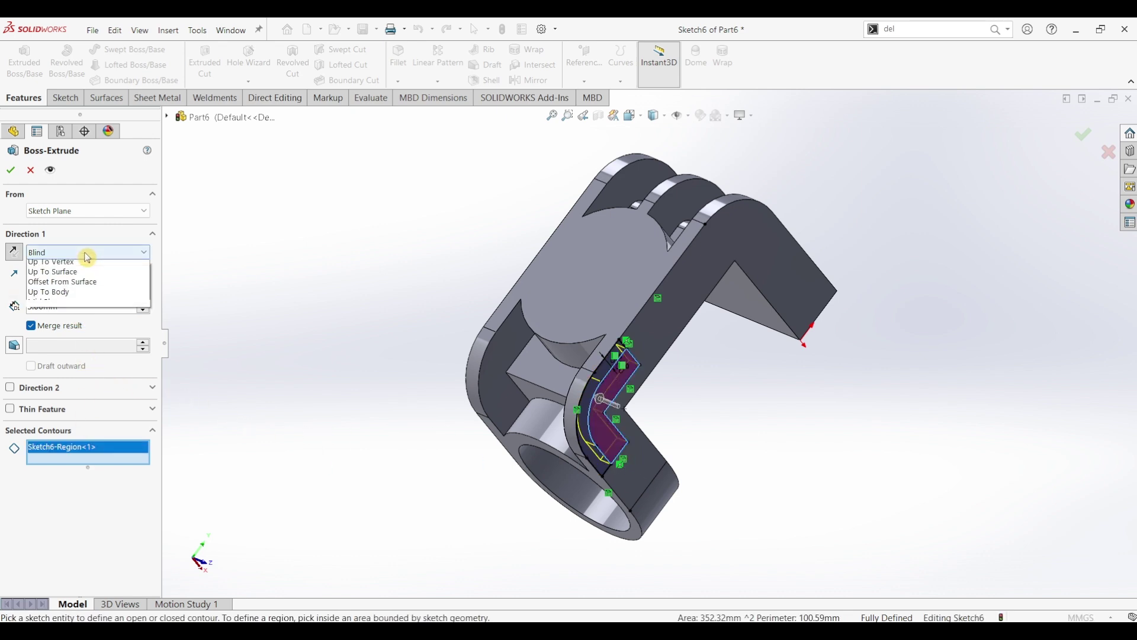
left_click(94, 293)
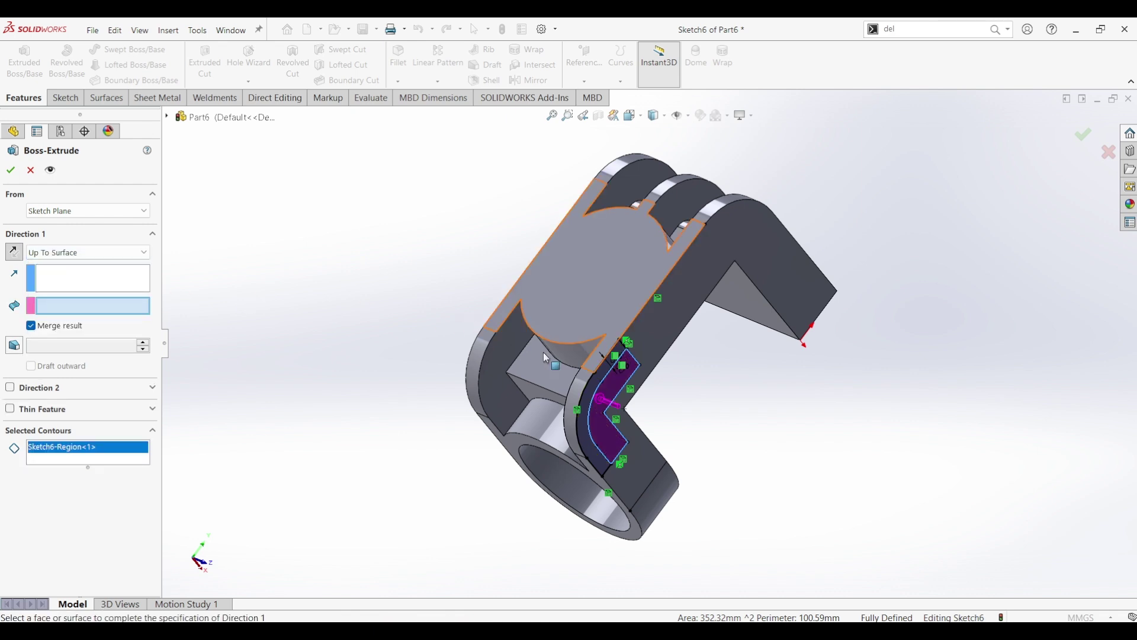
left_click(502, 354)
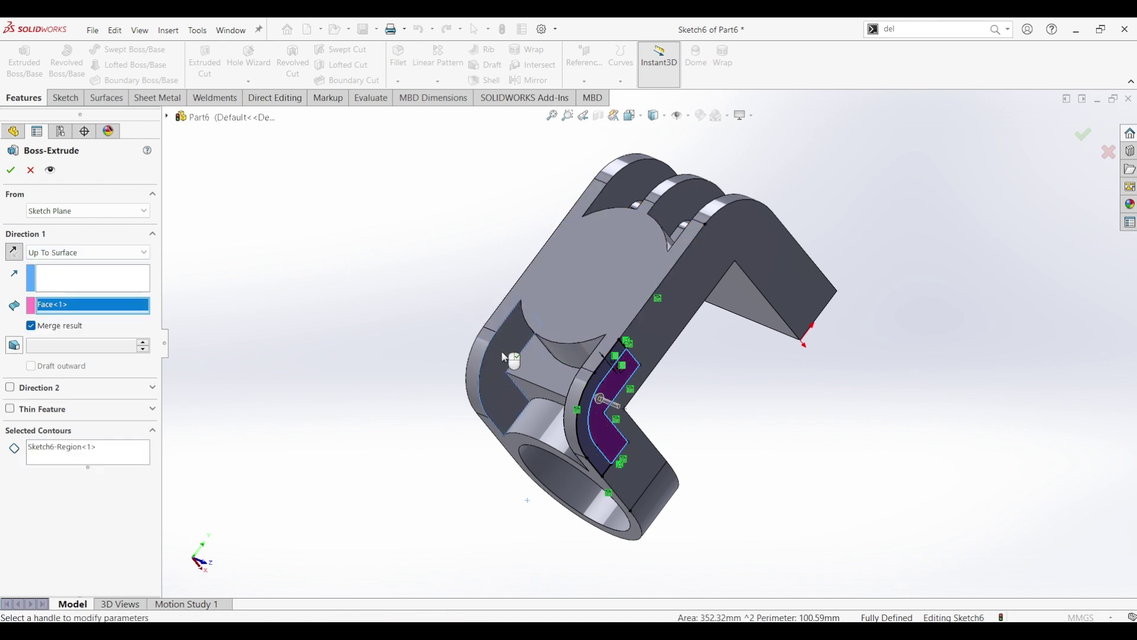
left_click(11, 170)
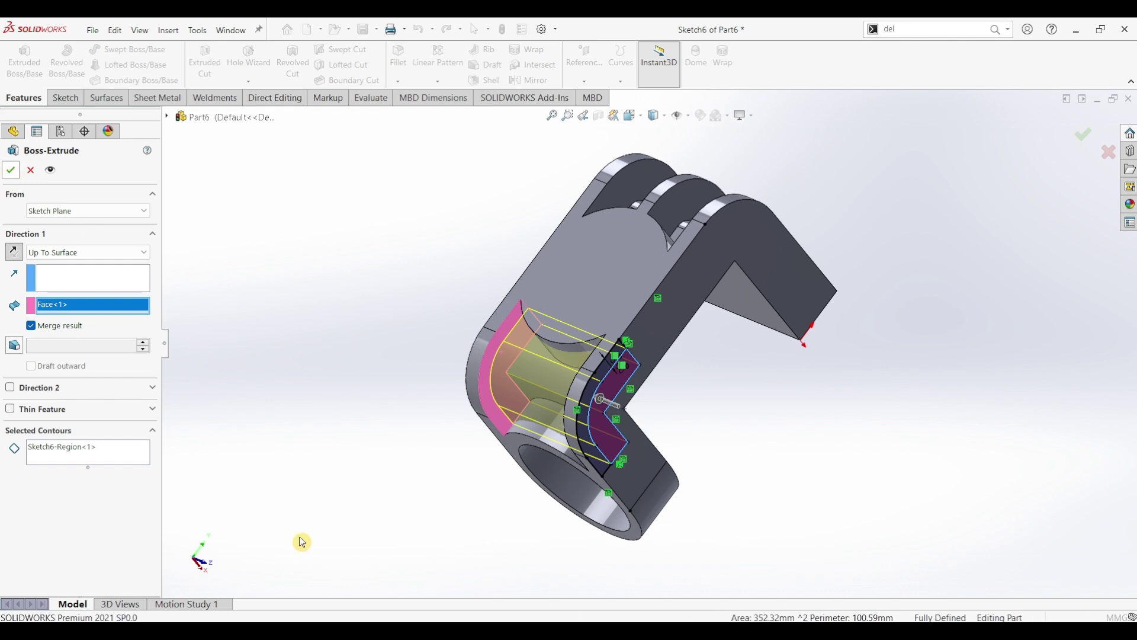
Step: Use Delete Face with Delete and Patch to remove the three faces of the filler block protruding into the lower arm's bore
middle_click_drag(447, 464, 525, 237)
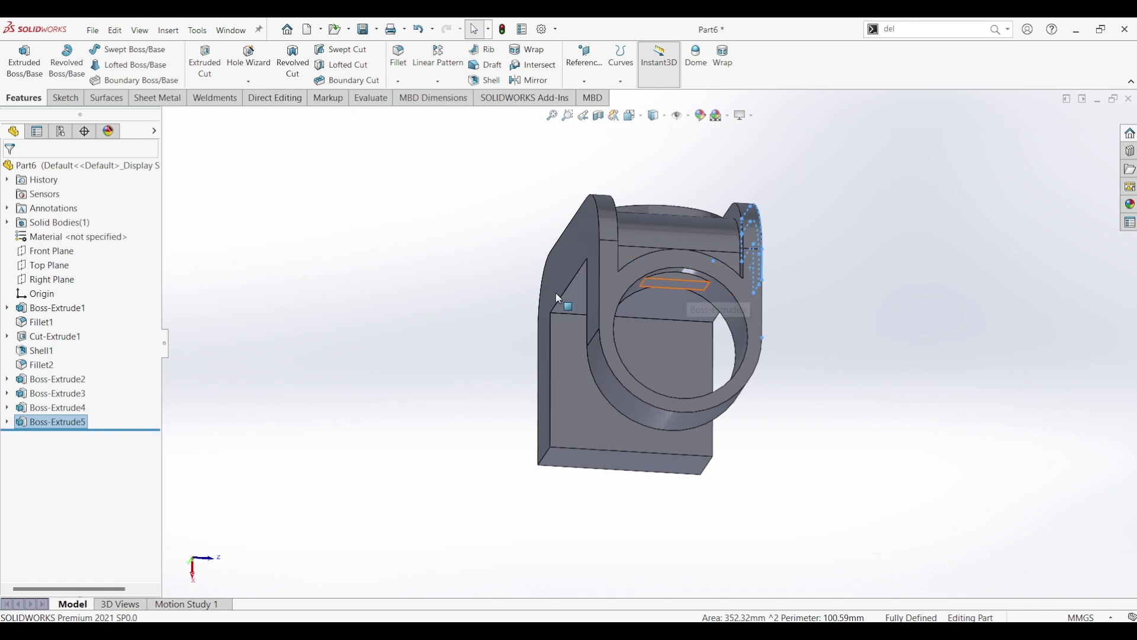
mouse_move(557, 296)
middle_mouse_down()
mouse_move(515, 356)
mouse_move(541, 292)
middle_mouse_up()
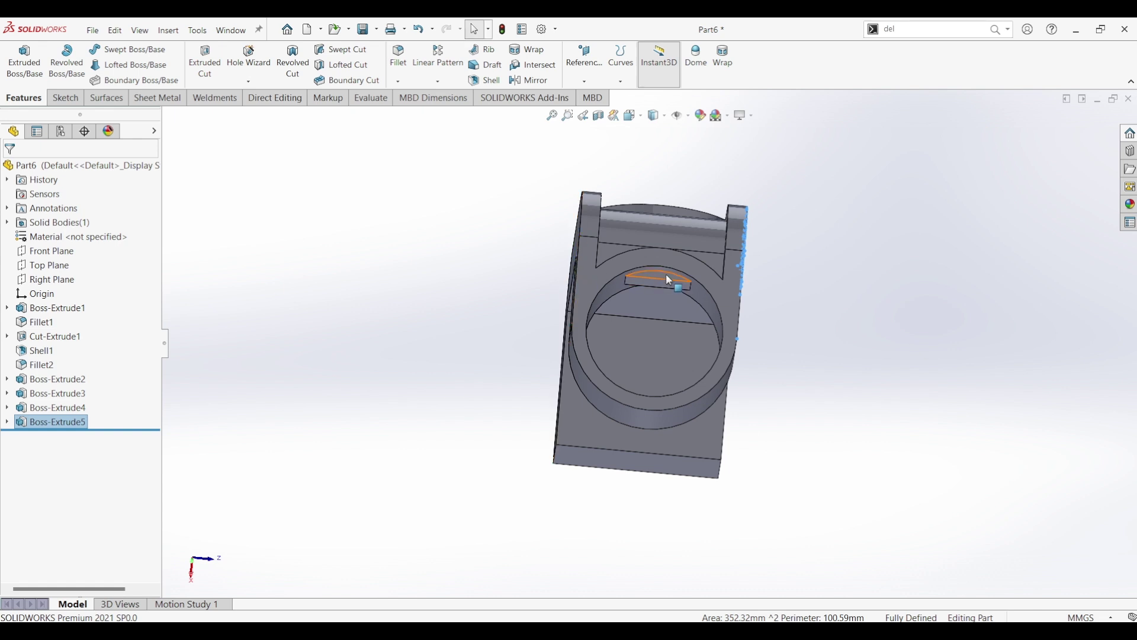
scroll(667, 279, "down", 4)
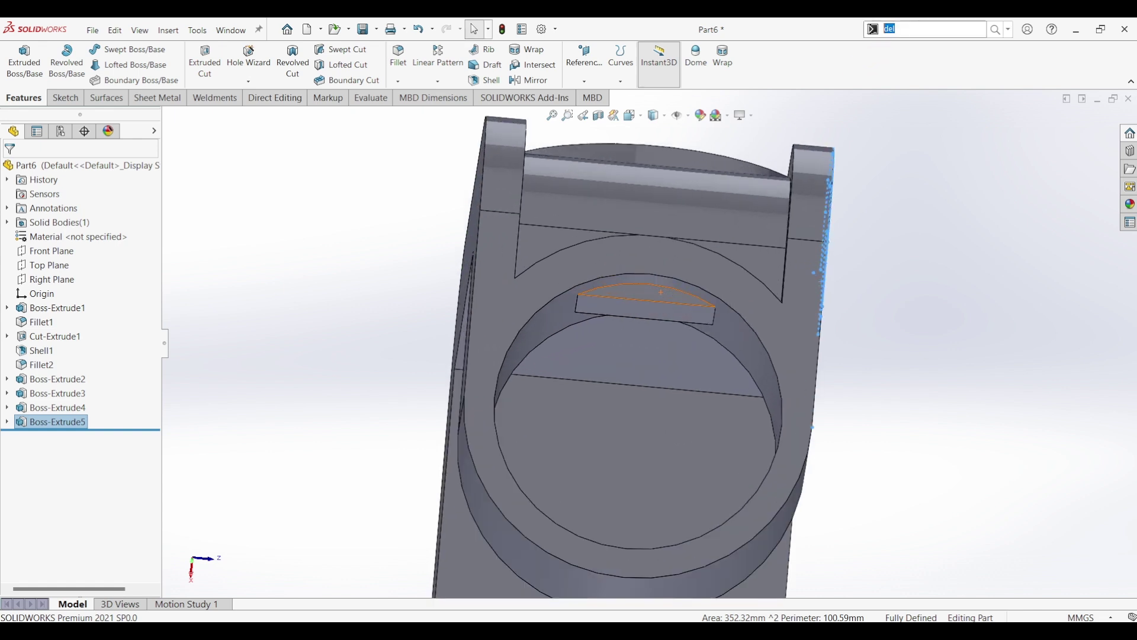
type("dele")
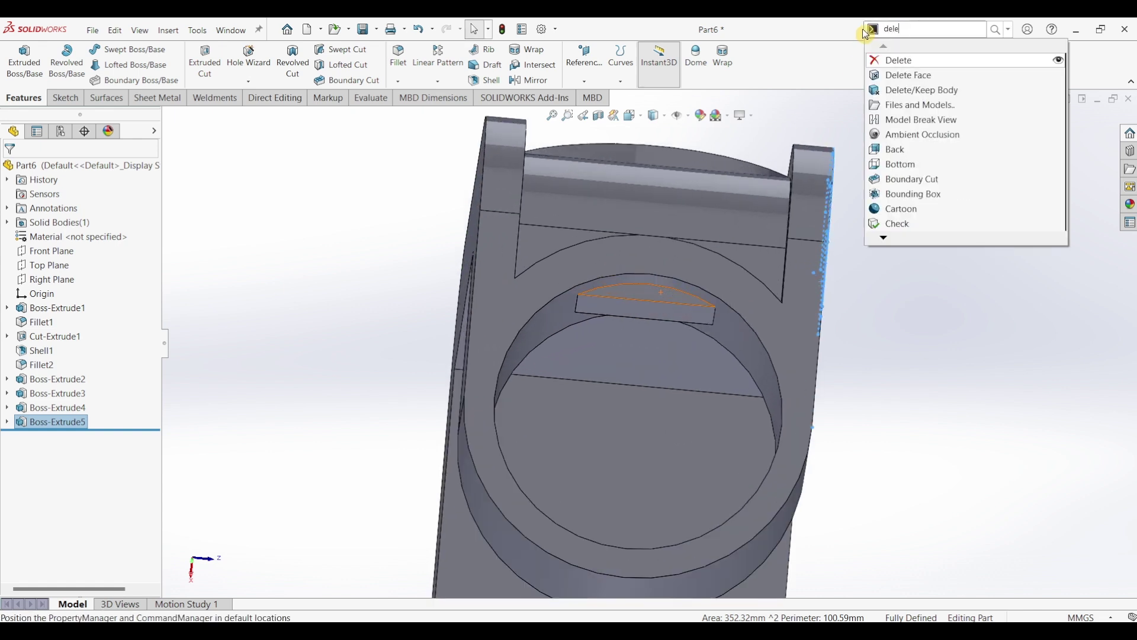
left_click(1008, 29)
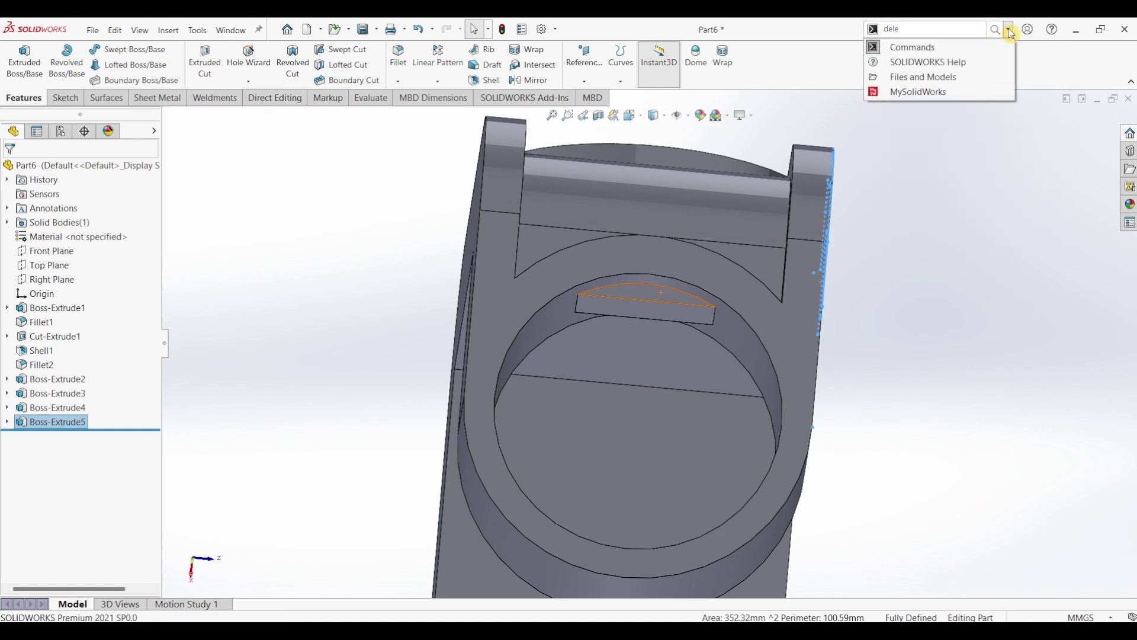
left_click(949, 50)
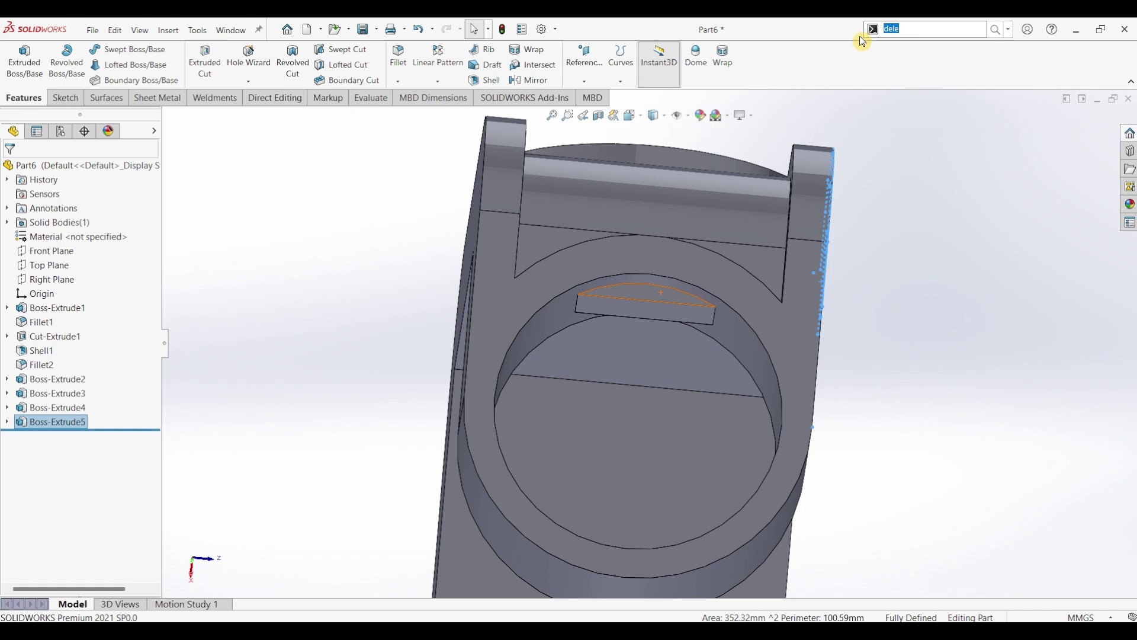
type("ele")
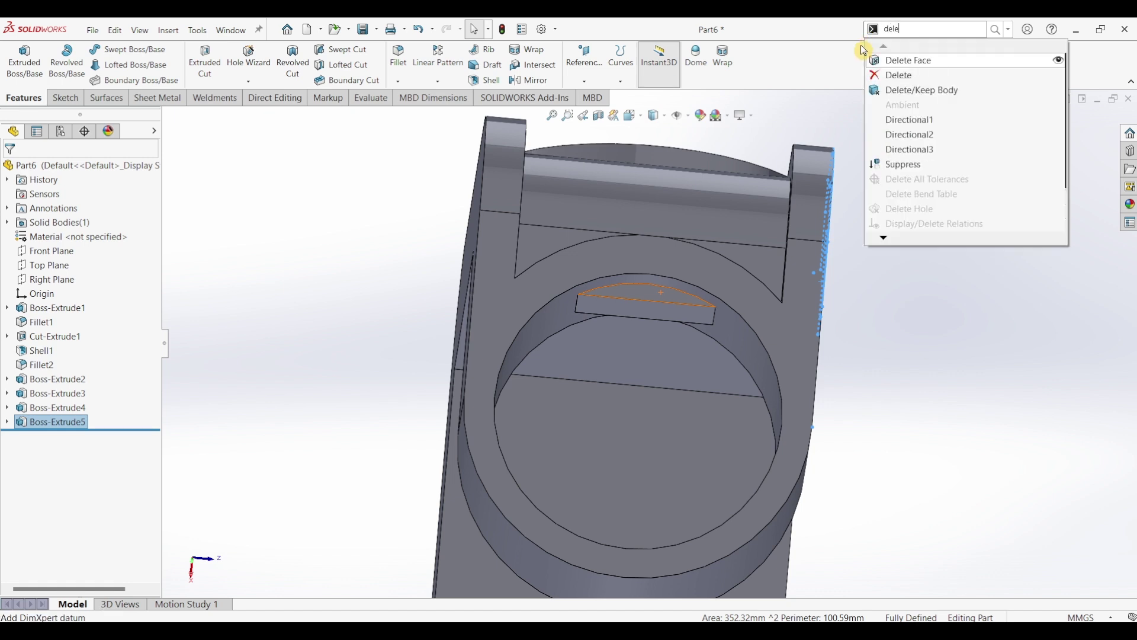
left_click(910, 60)
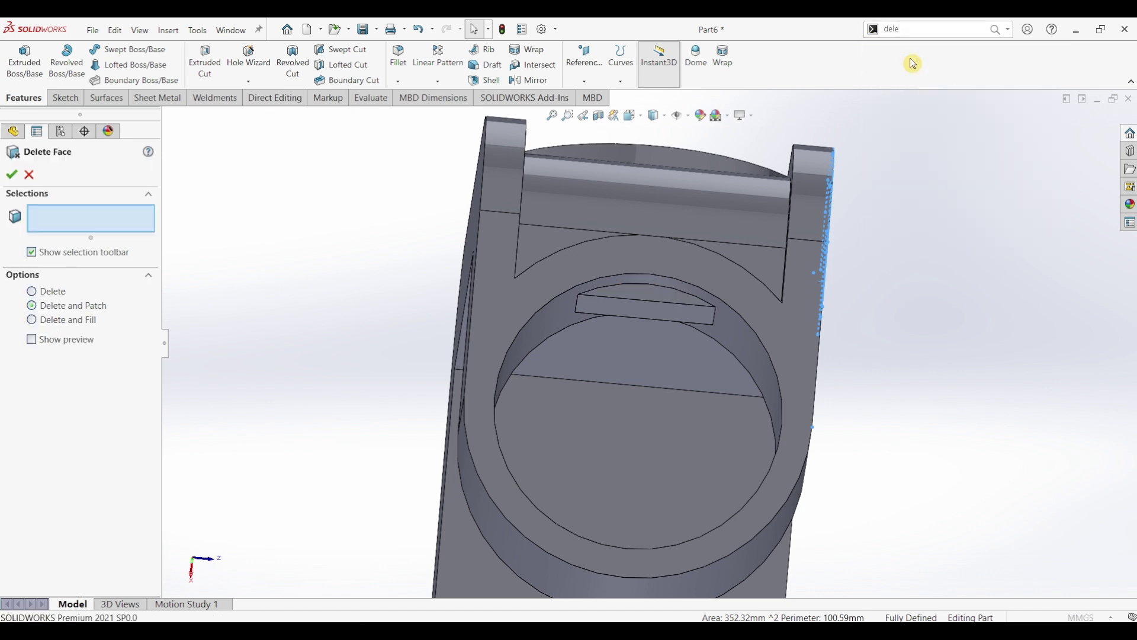
left_click(649, 290)
left_click(644, 312)
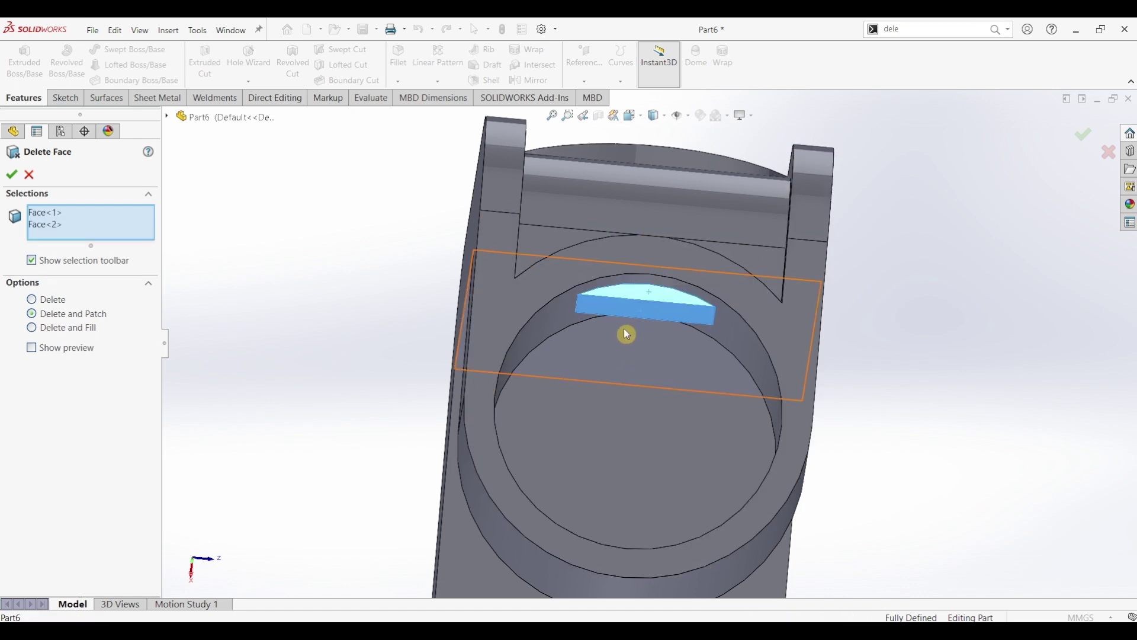
middle_click_drag(624, 332, 648, 223)
scroll(687, 227, "up", 4)
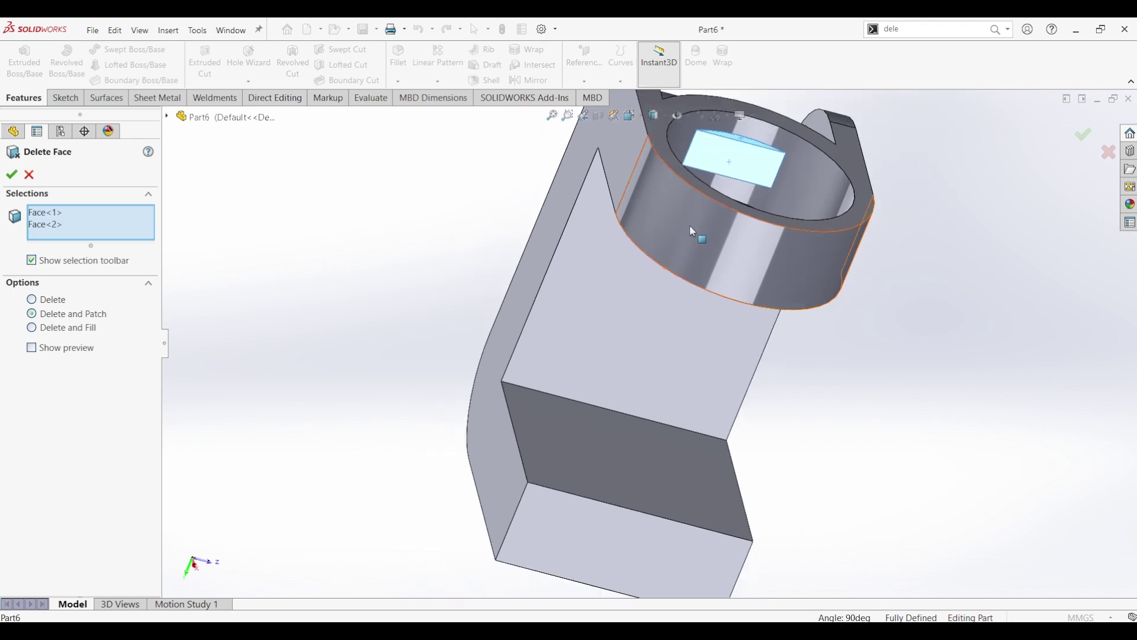
middle_click_drag(726, 185, 758, 138)
scroll(690, 254, "down", 5)
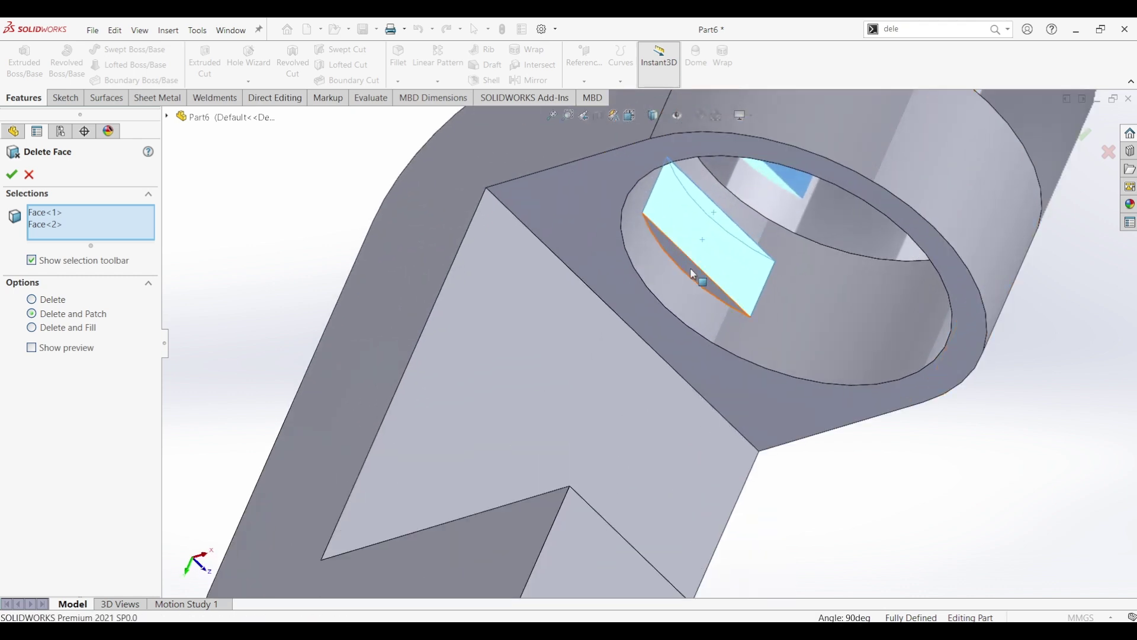
left_click(690, 271)
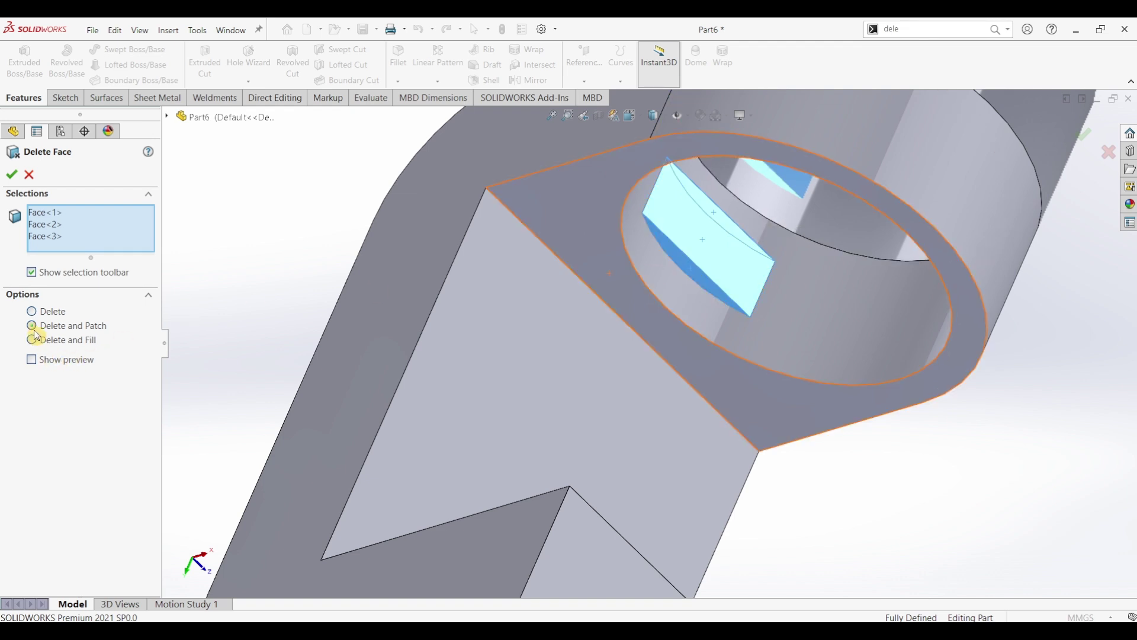
left_click(12, 174)
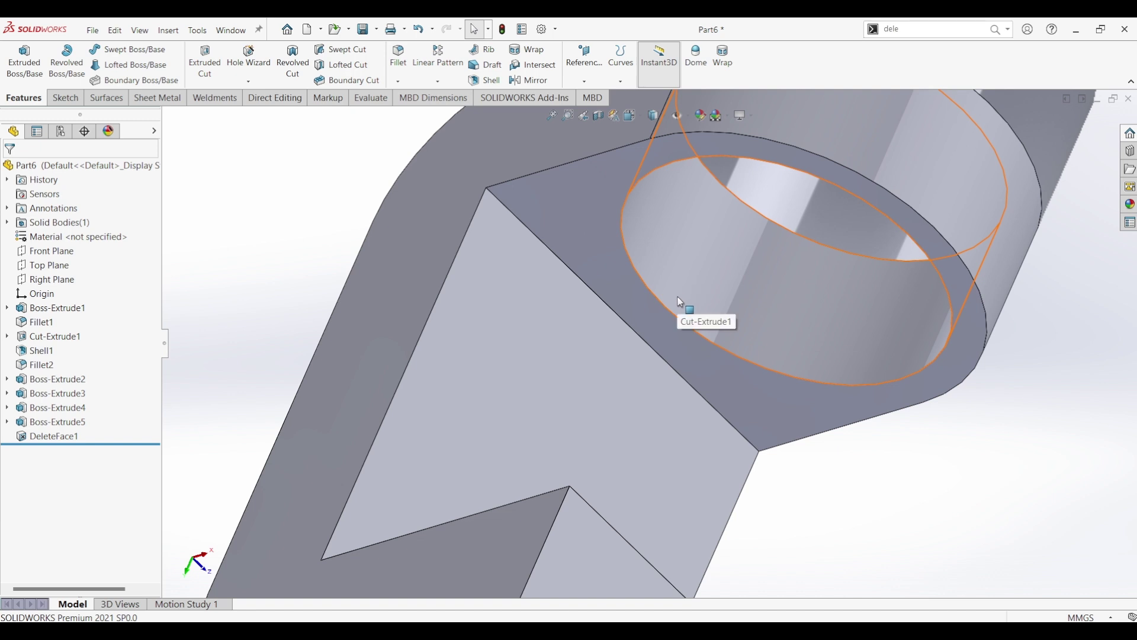
Step: Start a sketch on the Front Plane and set the display style to Hidden Lines Visible
key("ctrl+7")
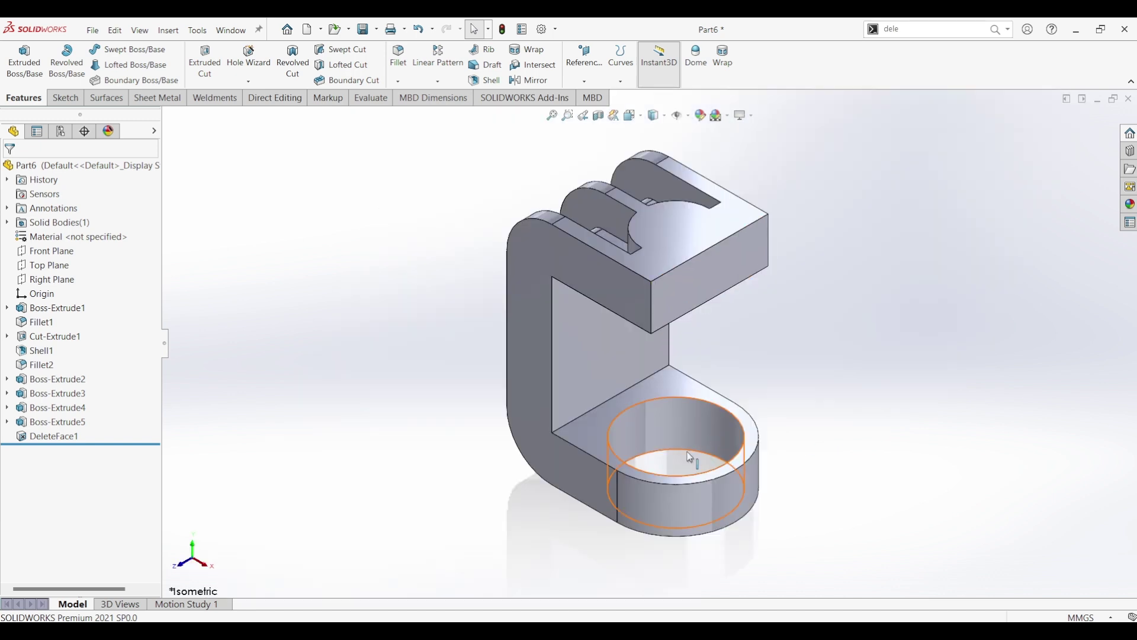
middle_click_drag(622, 392, 668, 391)
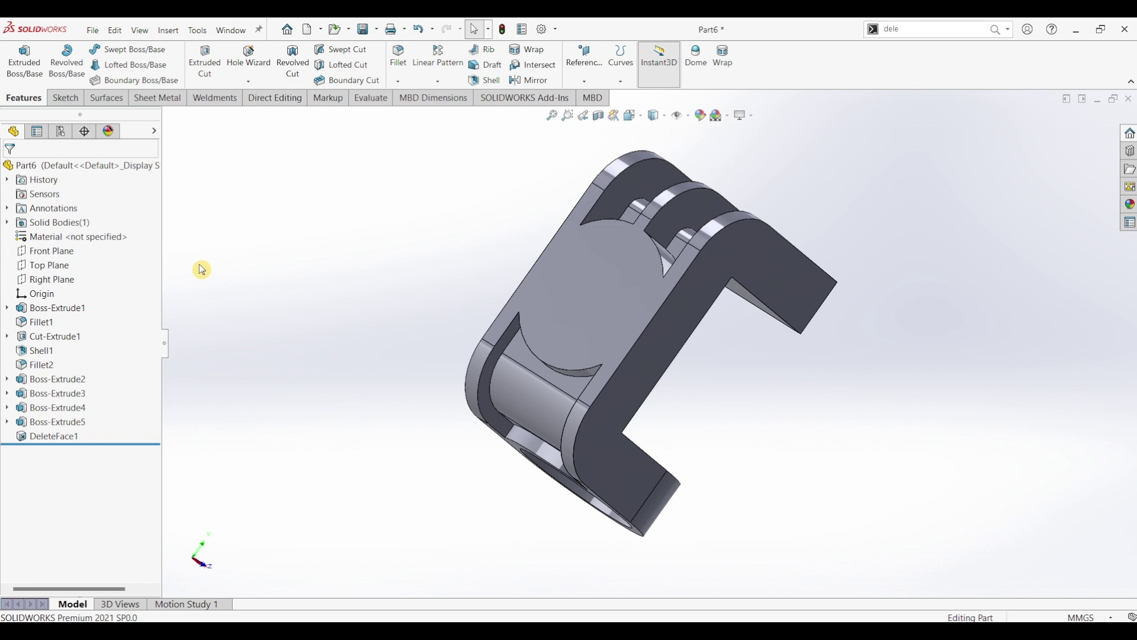
left_click(50, 252)
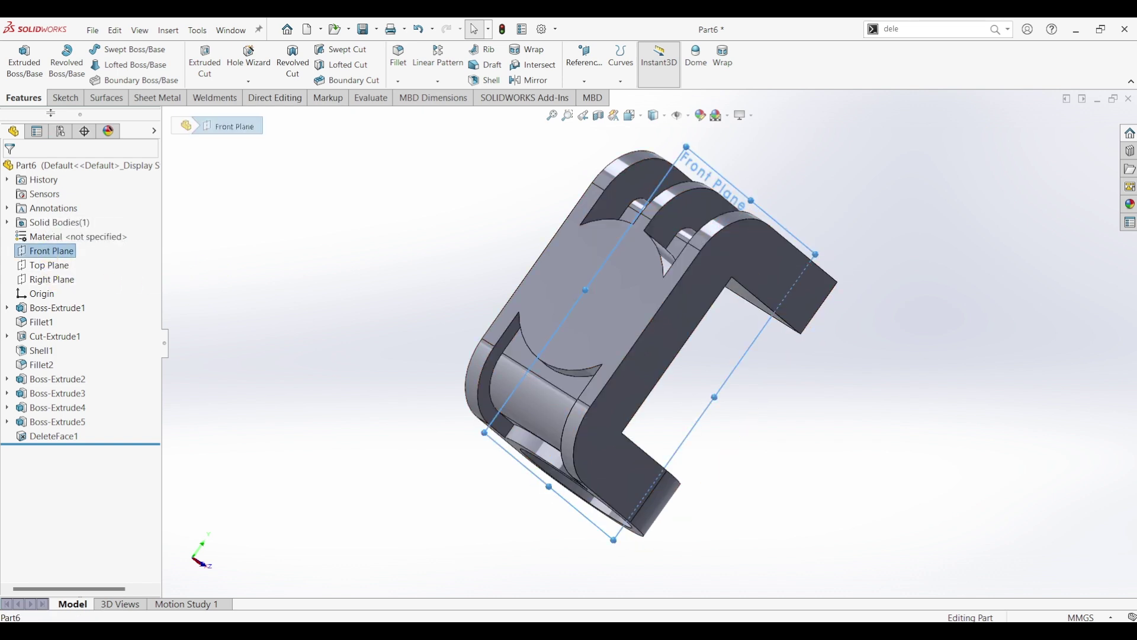
left_click(65, 82)
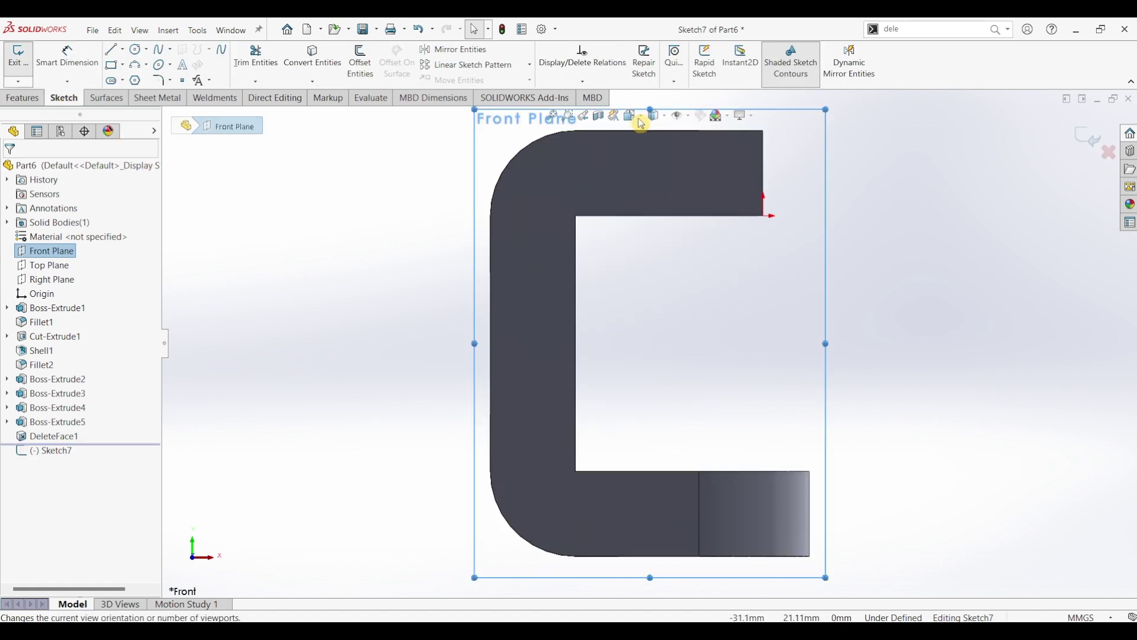
left_click(657, 117)
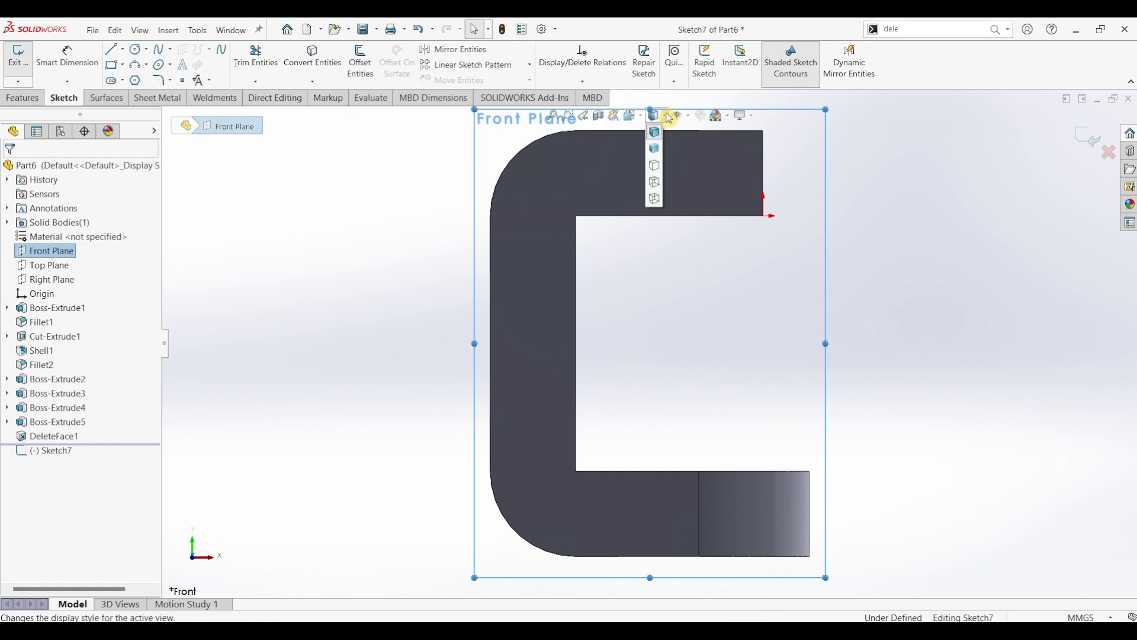
left_click(656, 183)
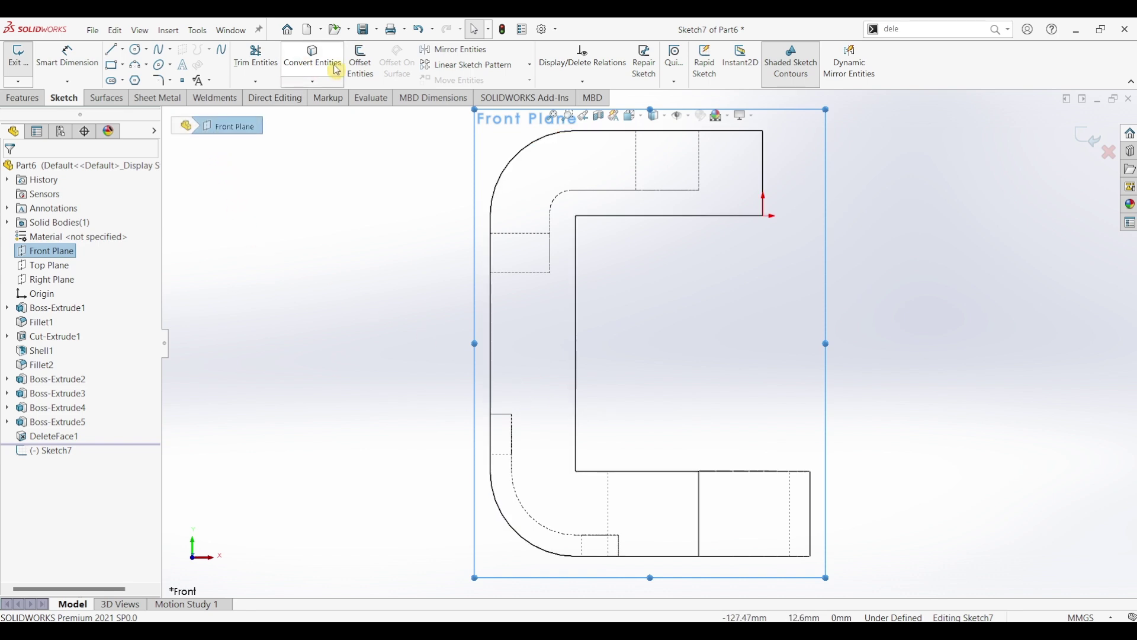
Step: Convert the hidden inner corner arc and the straight hidden edges at both its ends into sketch entities
left_click(314, 70)
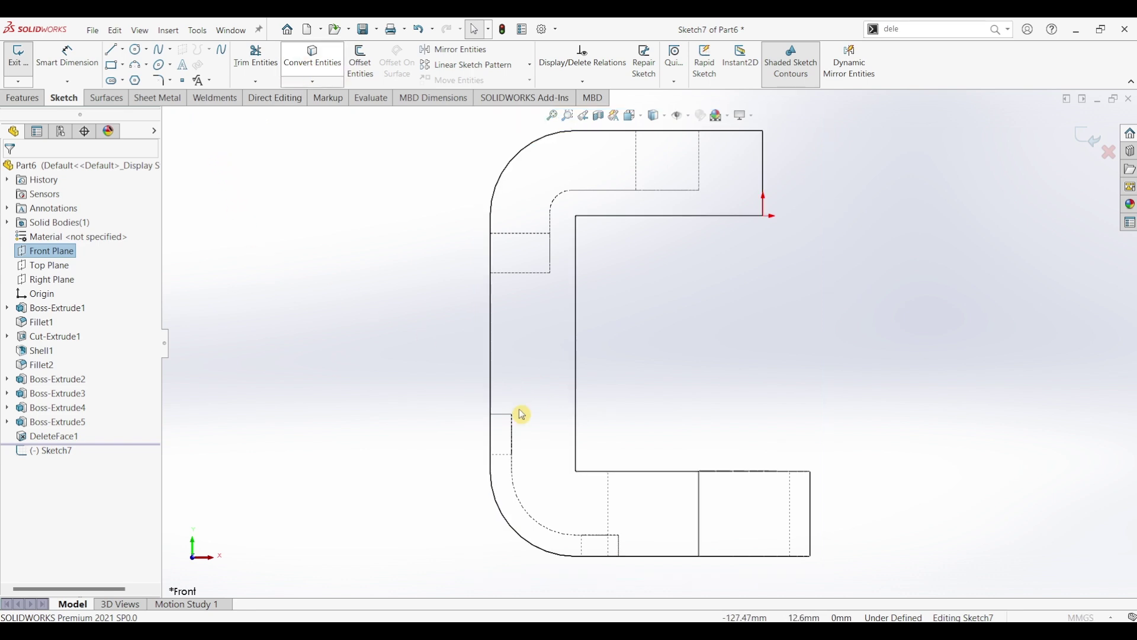
left_click(497, 505)
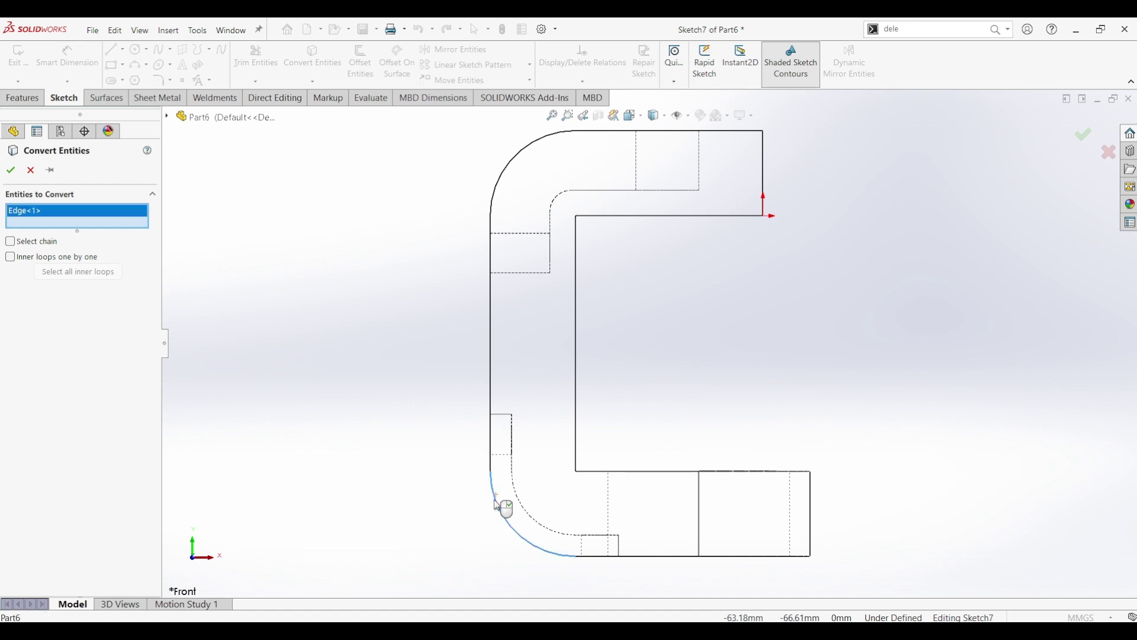
left_click(524, 504)
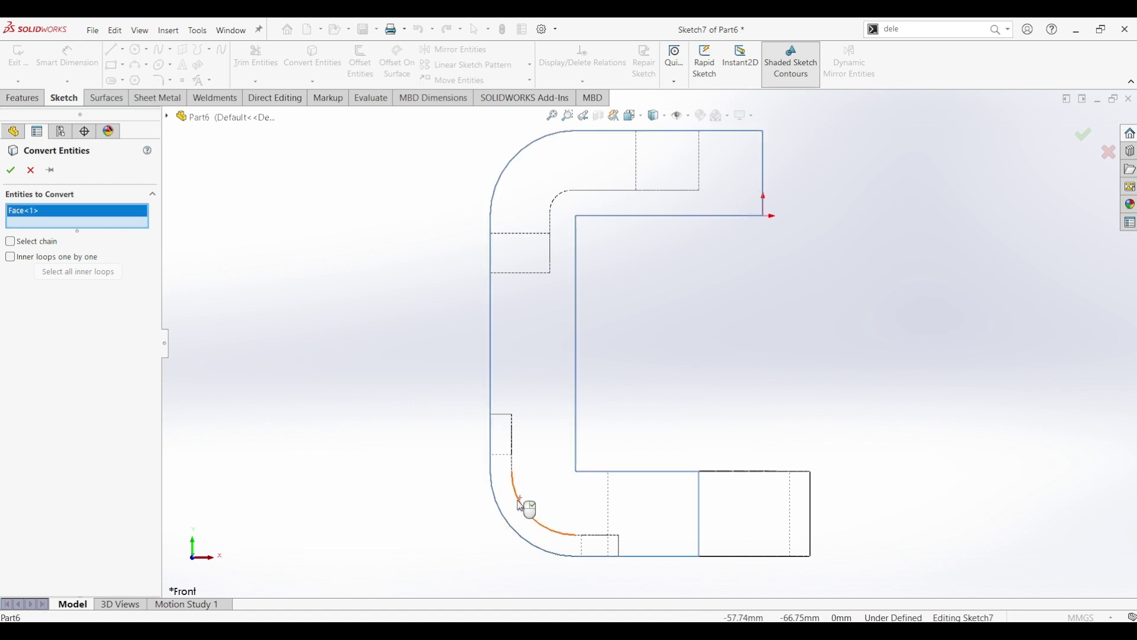
left_click(521, 507)
left_click(505, 466)
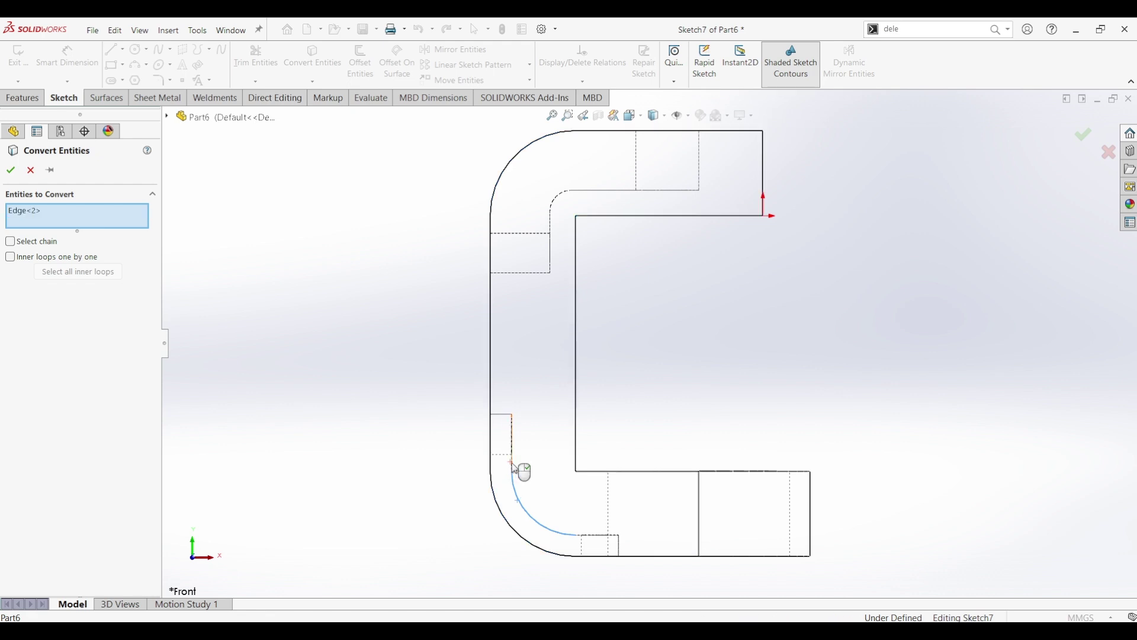
left_click(523, 471)
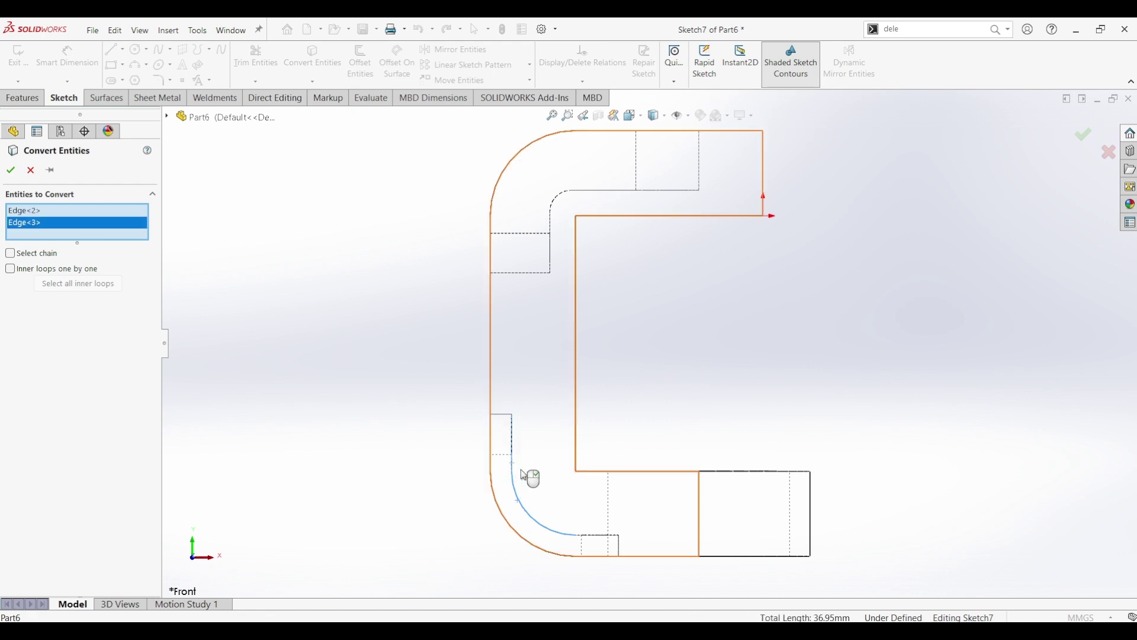
left_click(599, 540)
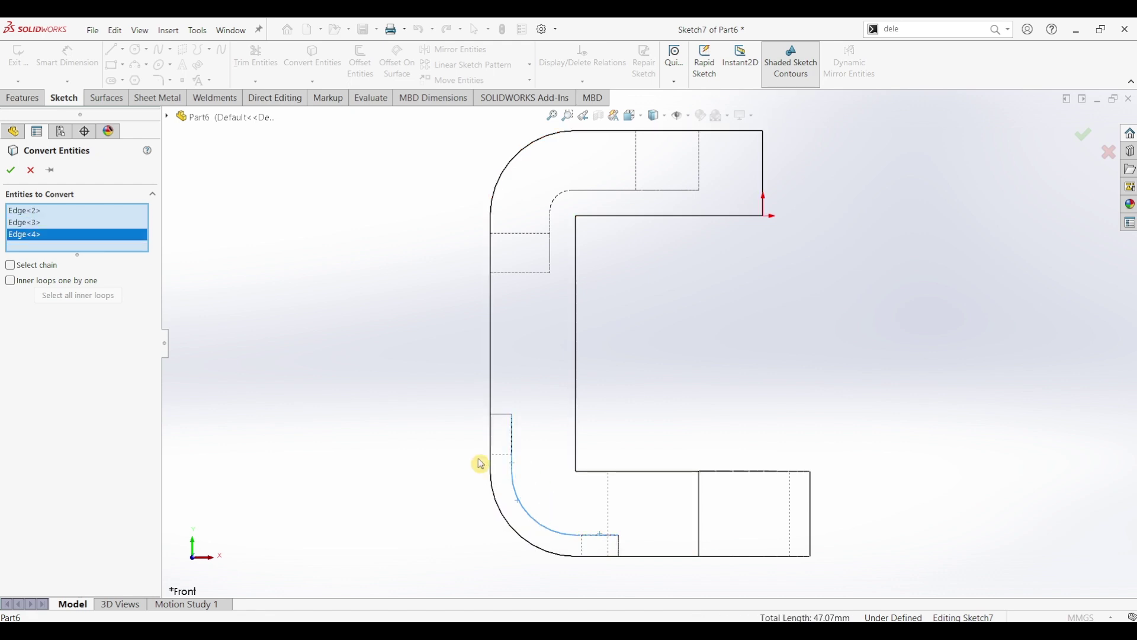
left_click(11, 172)
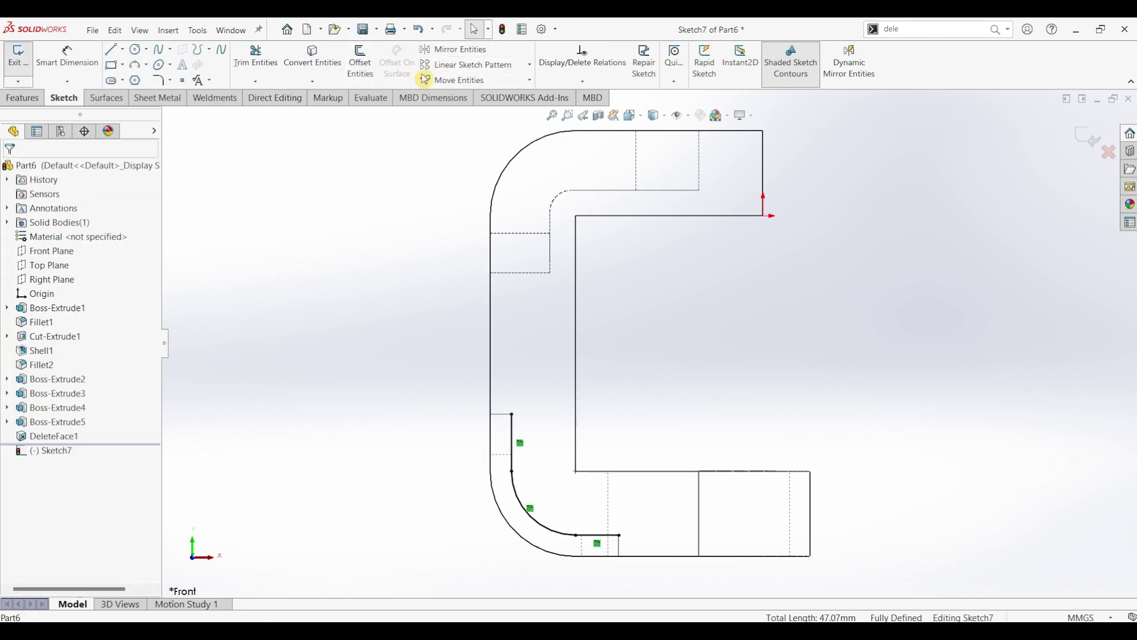
Step: Convert the upright's outer straight edge, the outer lower corner arc and the lower arm's bottom edge into sketch entities
left_click(304, 68)
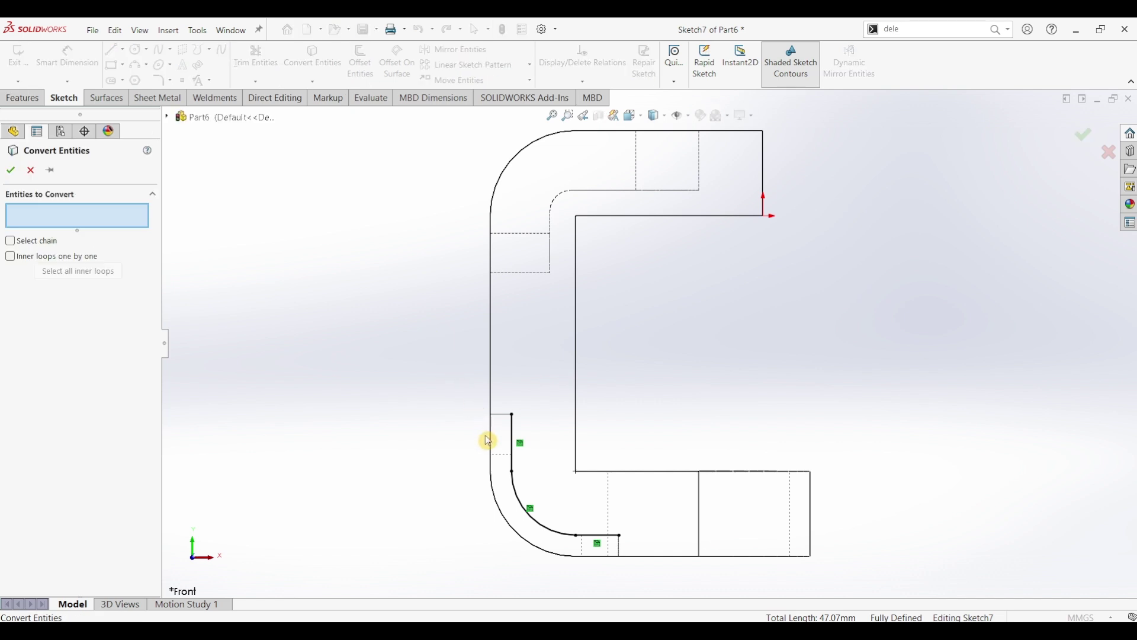
left_click(492, 461)
left_click(490, 497)
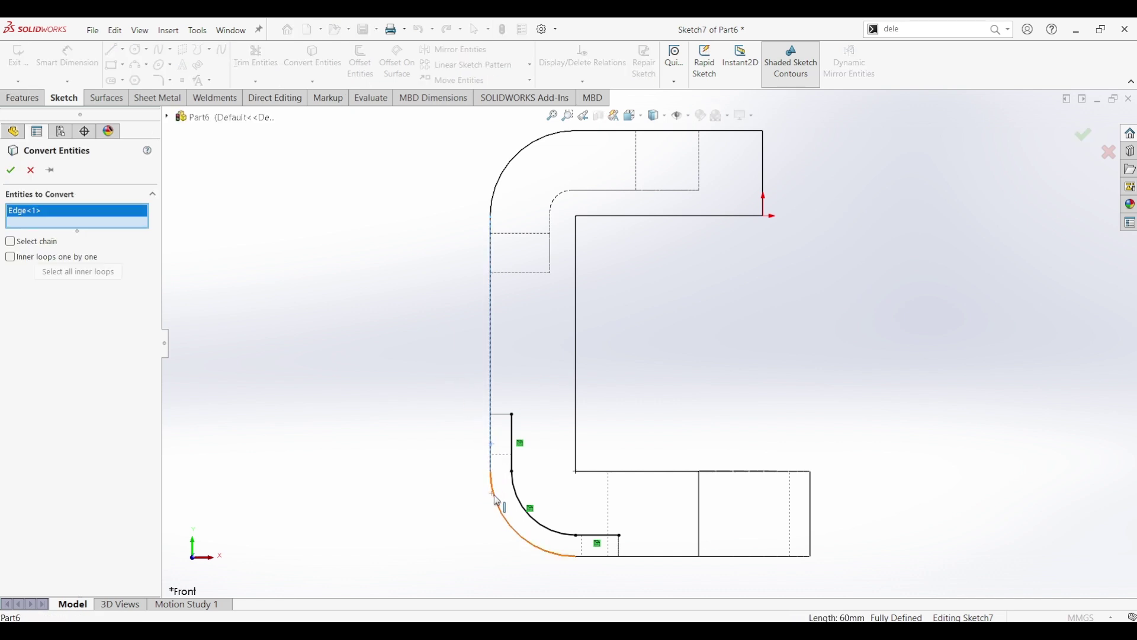
left_click(496, 501)
left_click(600, 558)
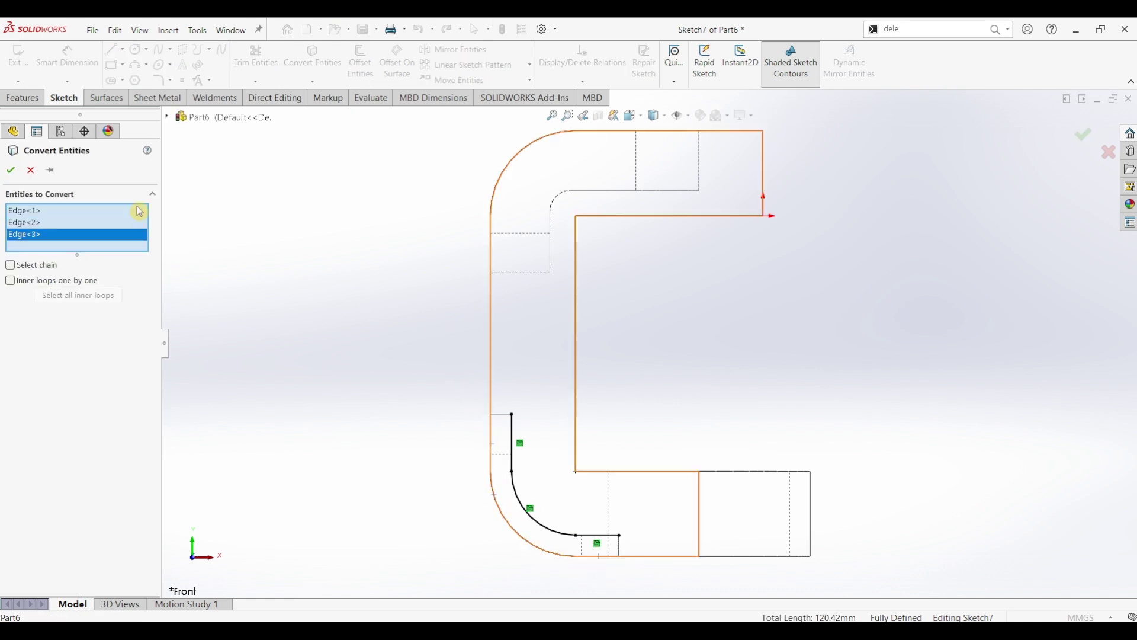
left_click(11, 170)
left_click(350, 404)
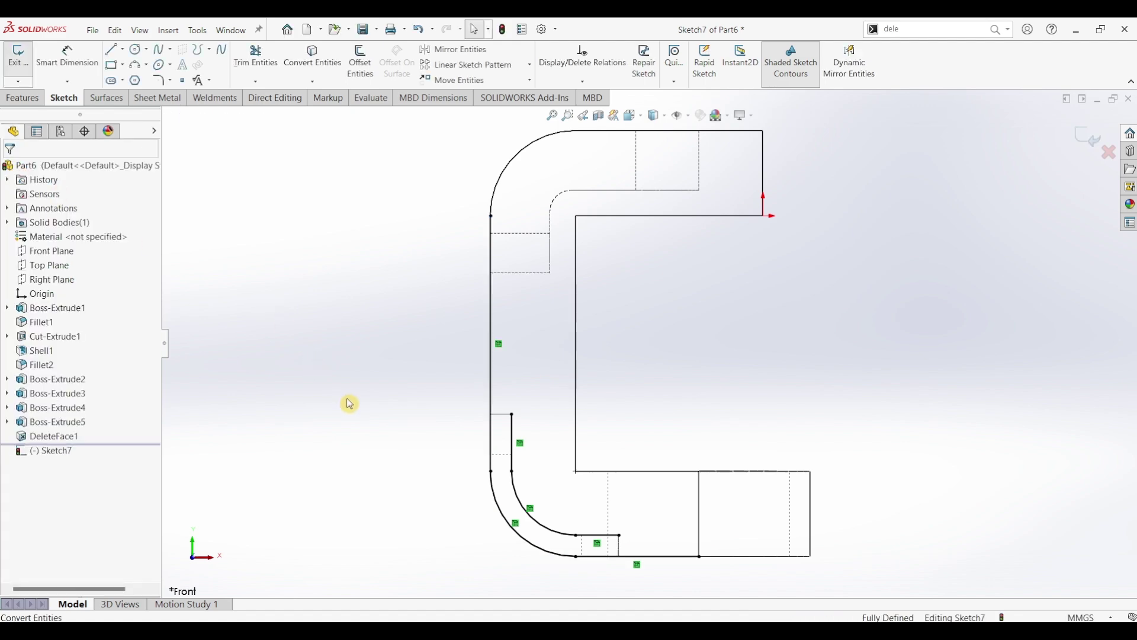
Step: Draw two short lines joining the inner and outer outlines, one near the lower arm end and one at the inner line's upper end
mouse_move(403, 506)
middle_mouse_down()
mouse_move(454, 515)
mouse_move(401, 508)
mouse_move(385, 540)
mouse_move(399, 505)
middle_mouse_up()
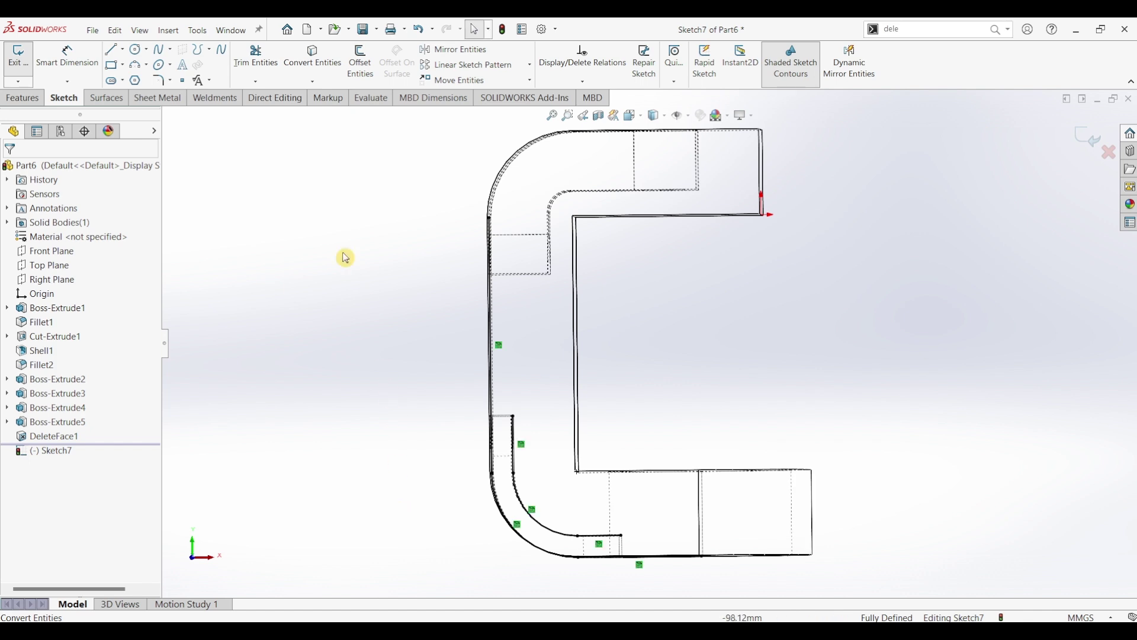
left_click(115, 50)
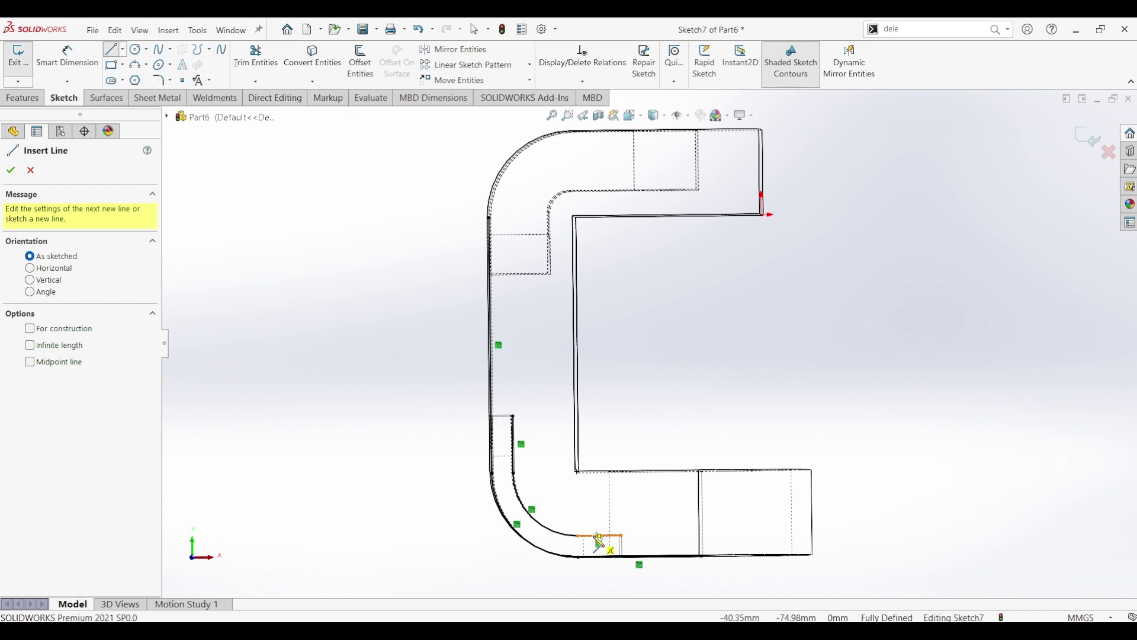
left_click(599, 537)
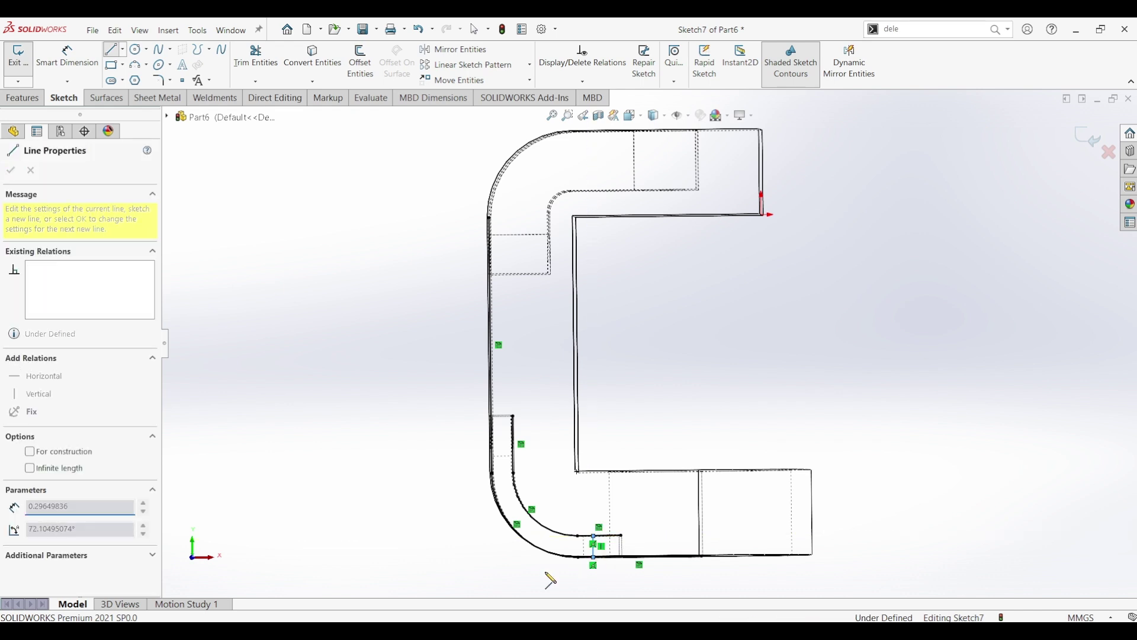
left_click(593, 557)
key("Escape")
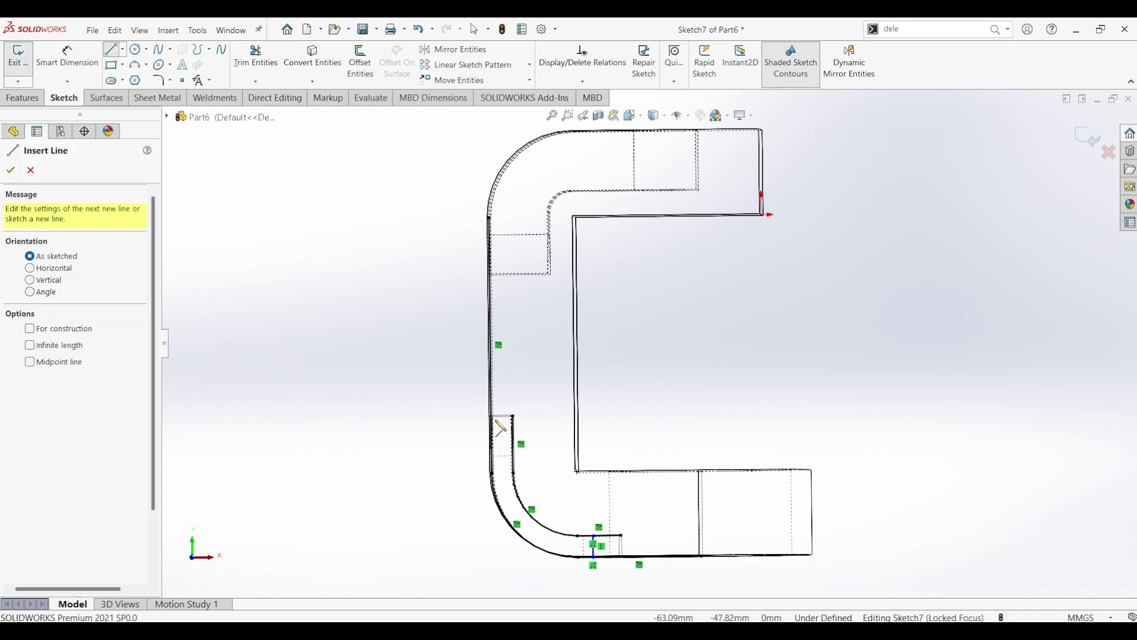
left_click_drag(491, 415, 513, 416)
key("Escape")
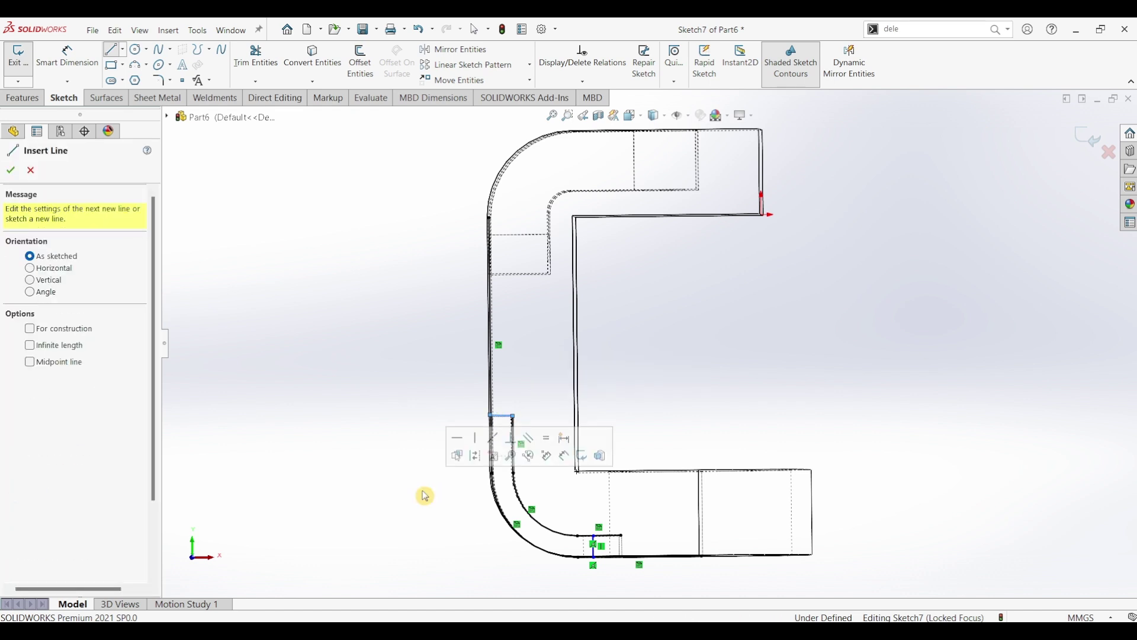
Step: Add a horizontal relation to the short line joining the inner and outer outlines at the upright
key("Escape")
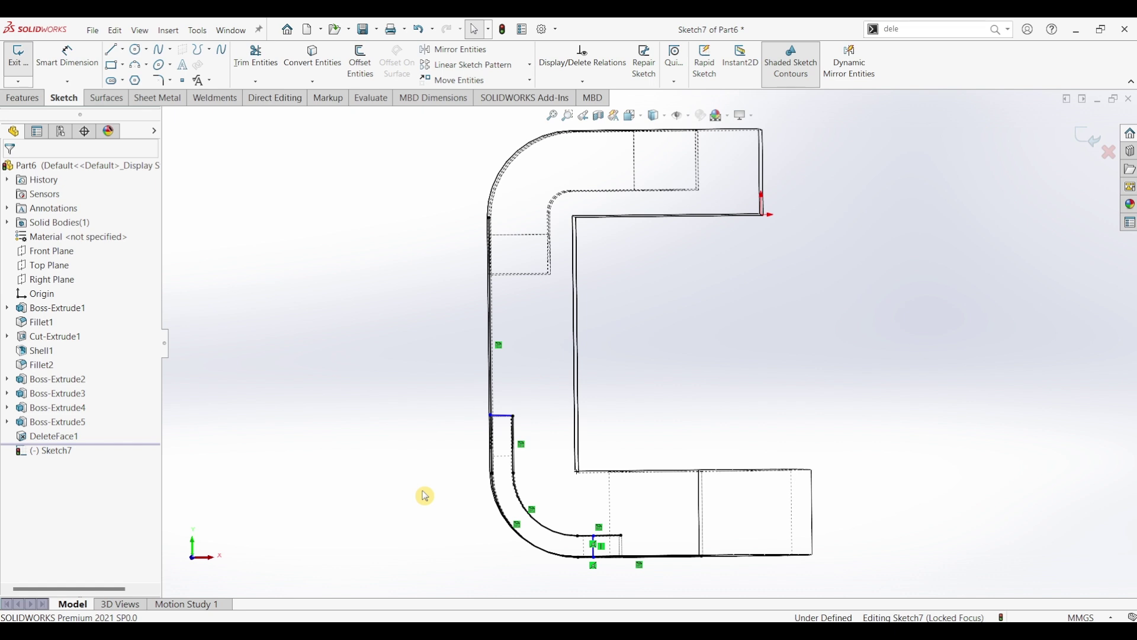
scroll(498, 450, "down", 3)
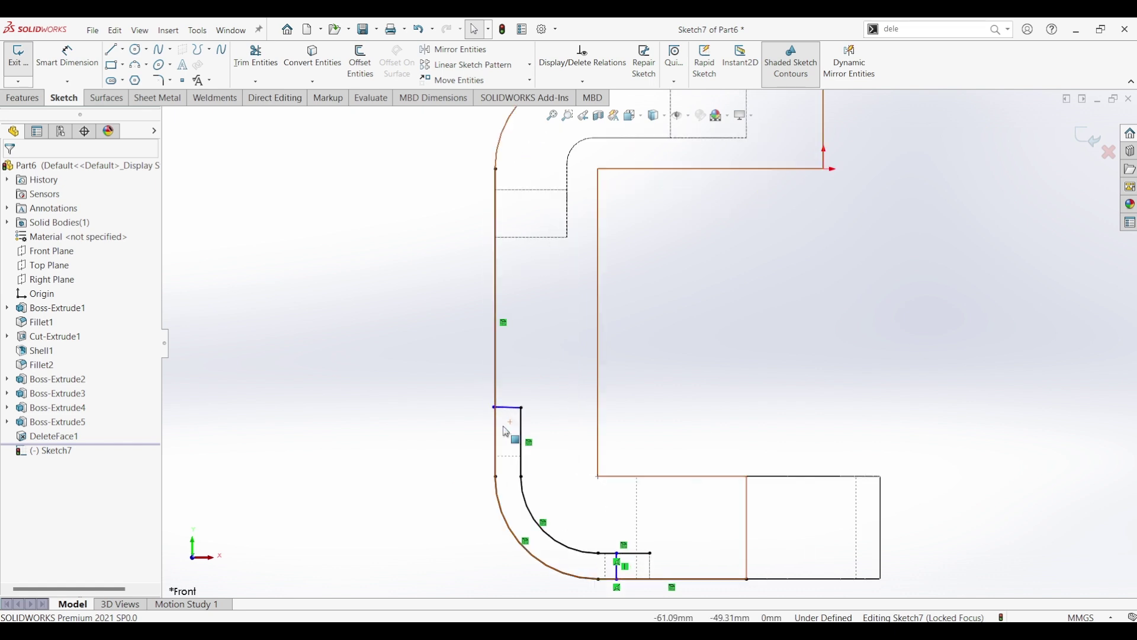
left_click(537, 379)
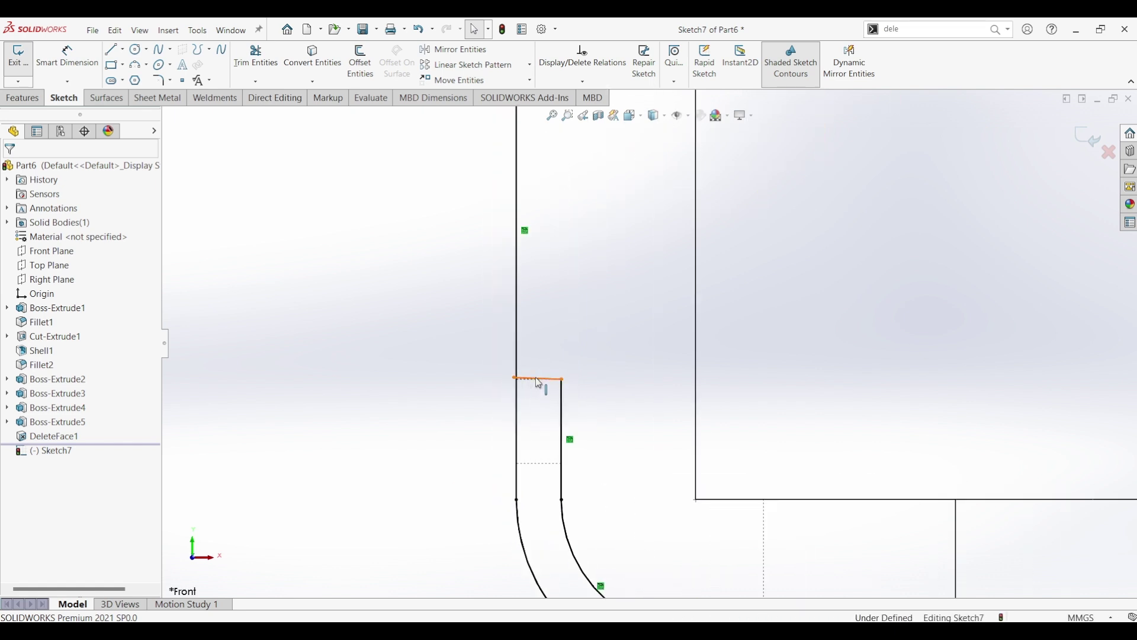
left_click(570, 325)
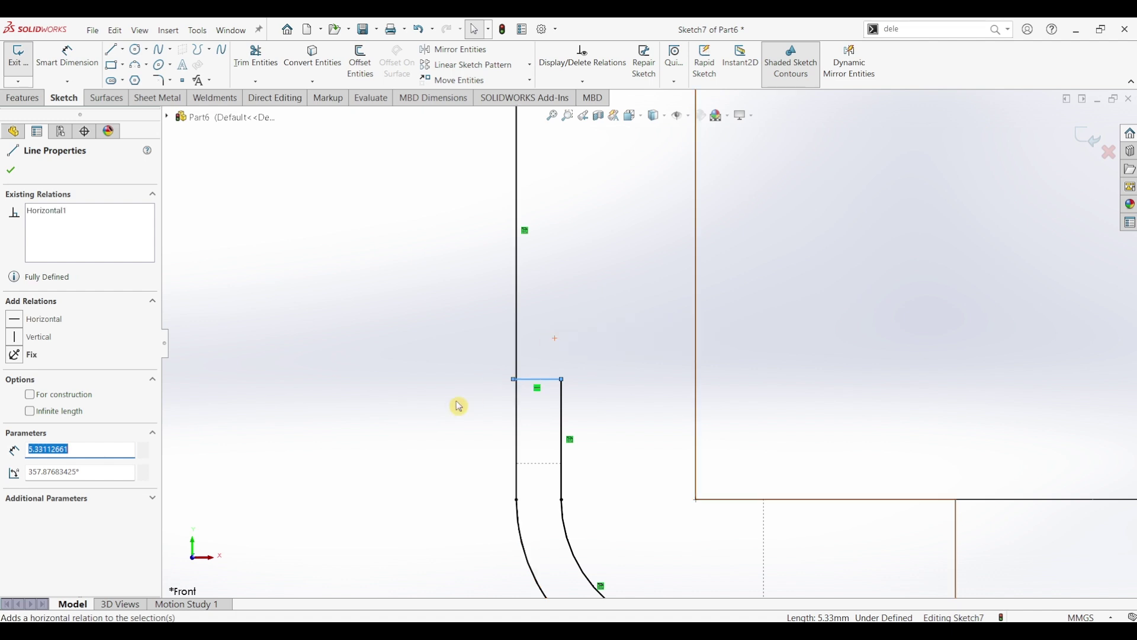
left_click(381, 239)
Step: Trim the excess lines beyond the two short connecting lines so the profile around the lower corner is a closed strip
left_click(260, 62)
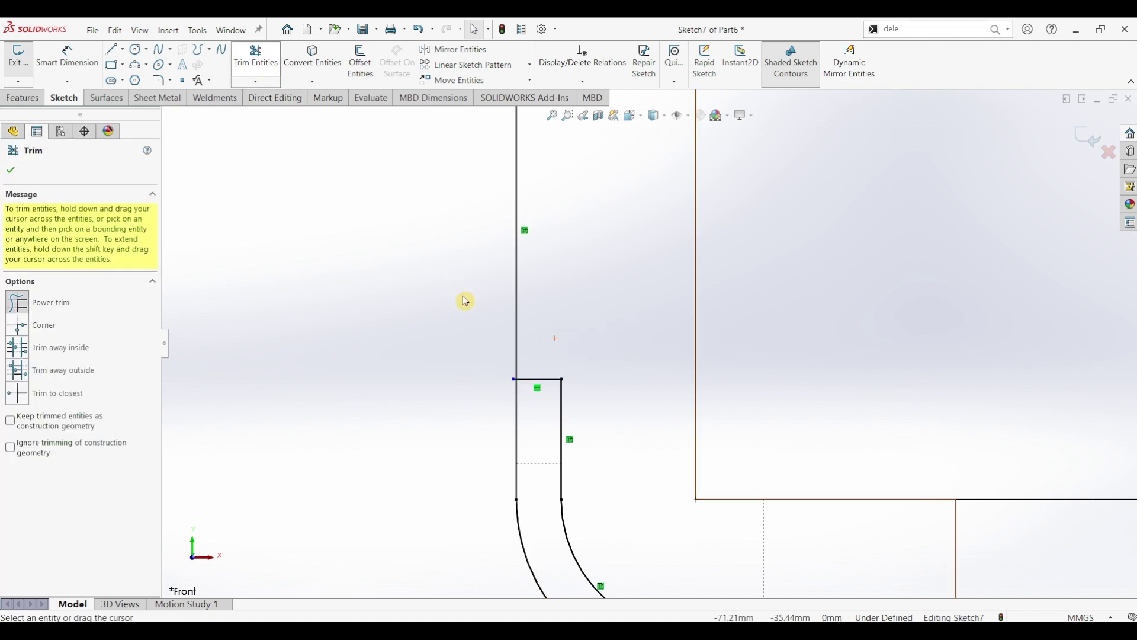
left_click_drag(521, 375, 543, 330)
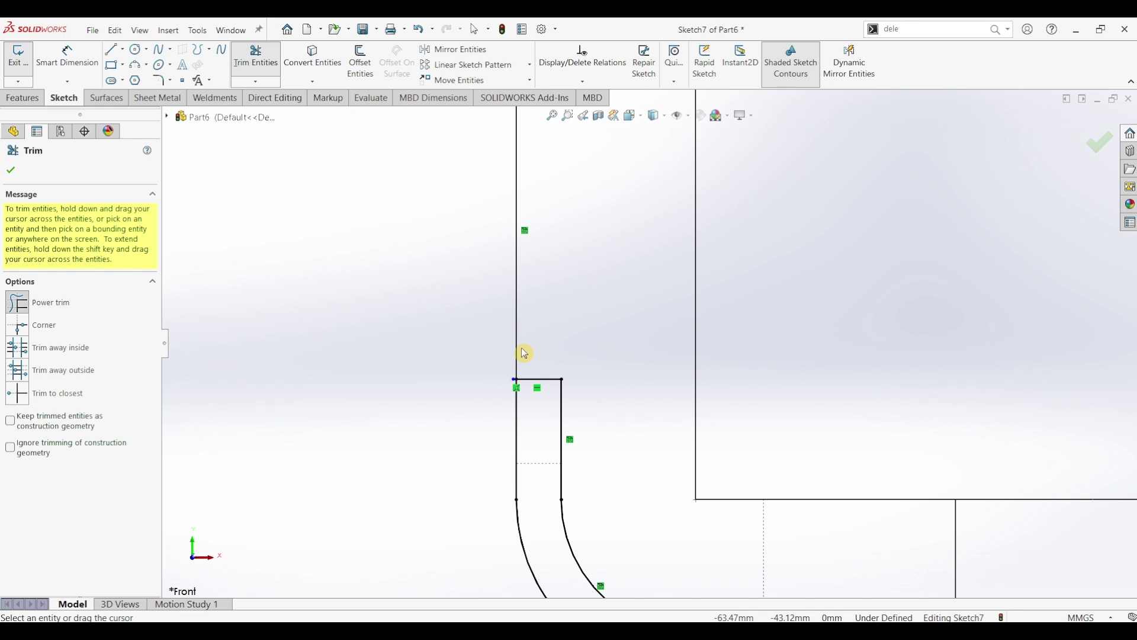
scroll(519, 372, "down", 4)
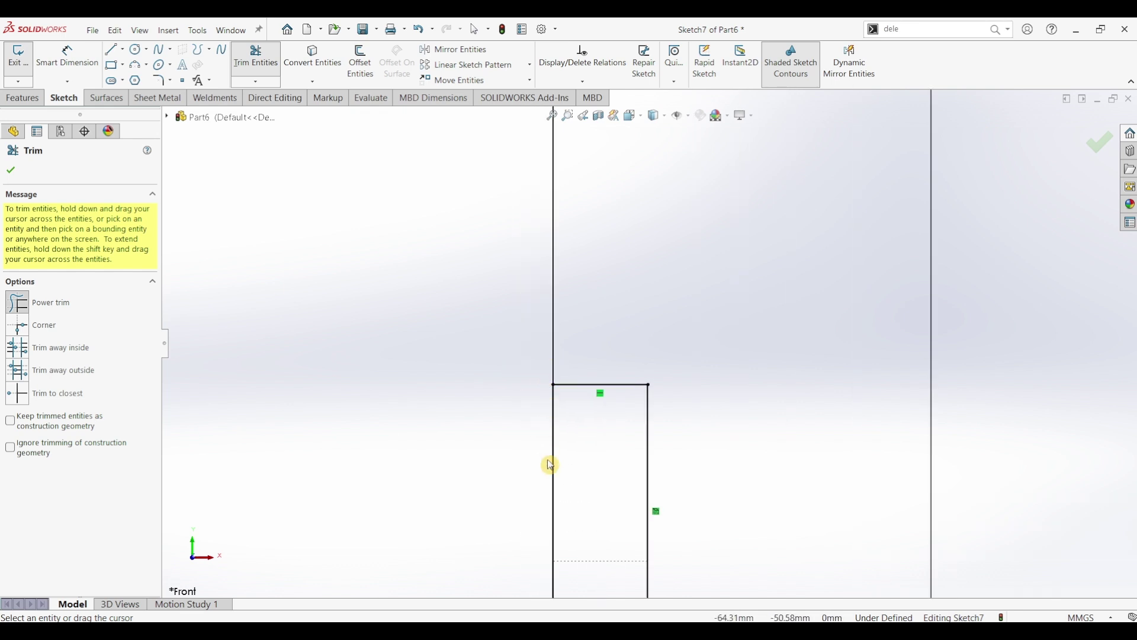
scroll(551, 465, "up", 6)
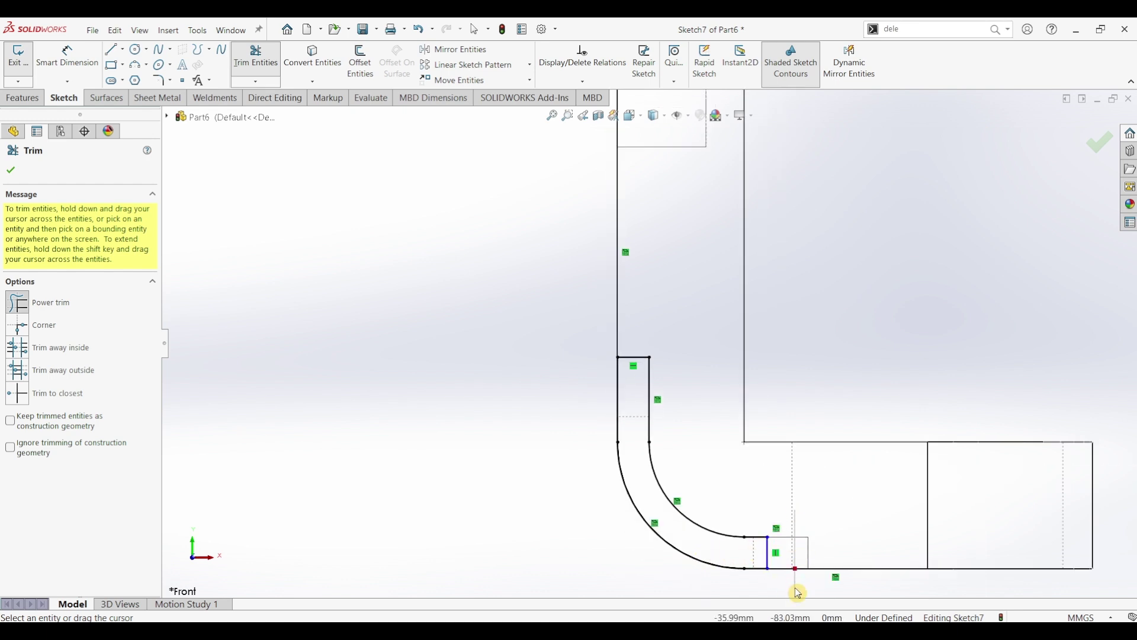
left_click_drag(798, 592, 794, 591)
left_click(9, 169)
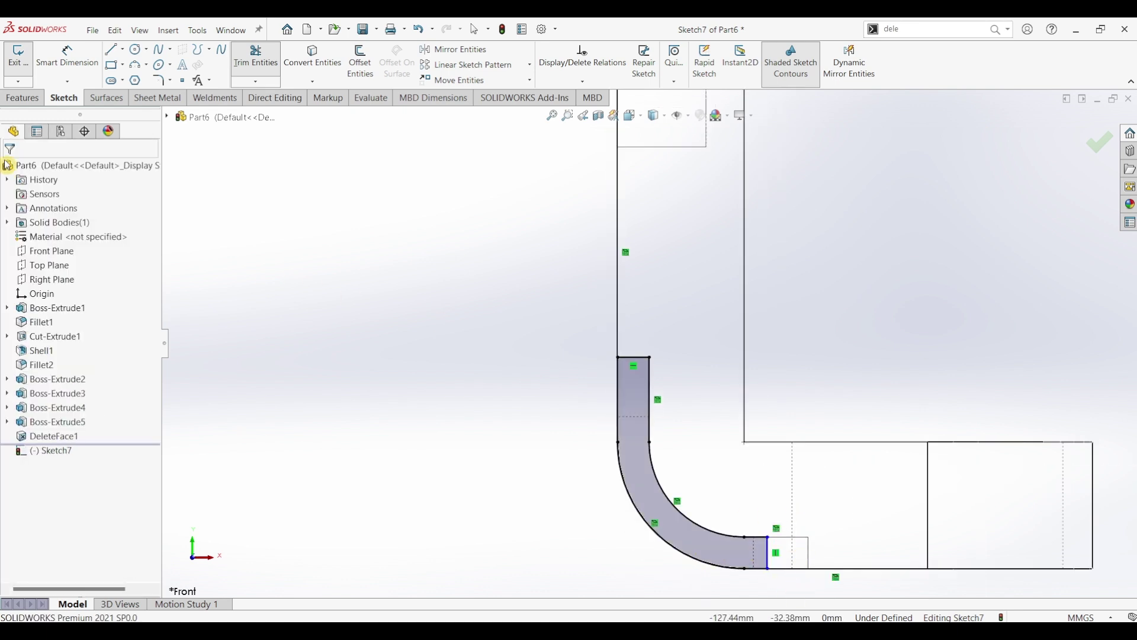
Step: Extrude the lower corner strip as a boss, Mid Plane, 14 mm deep with the result merged
left_click(23, 98)
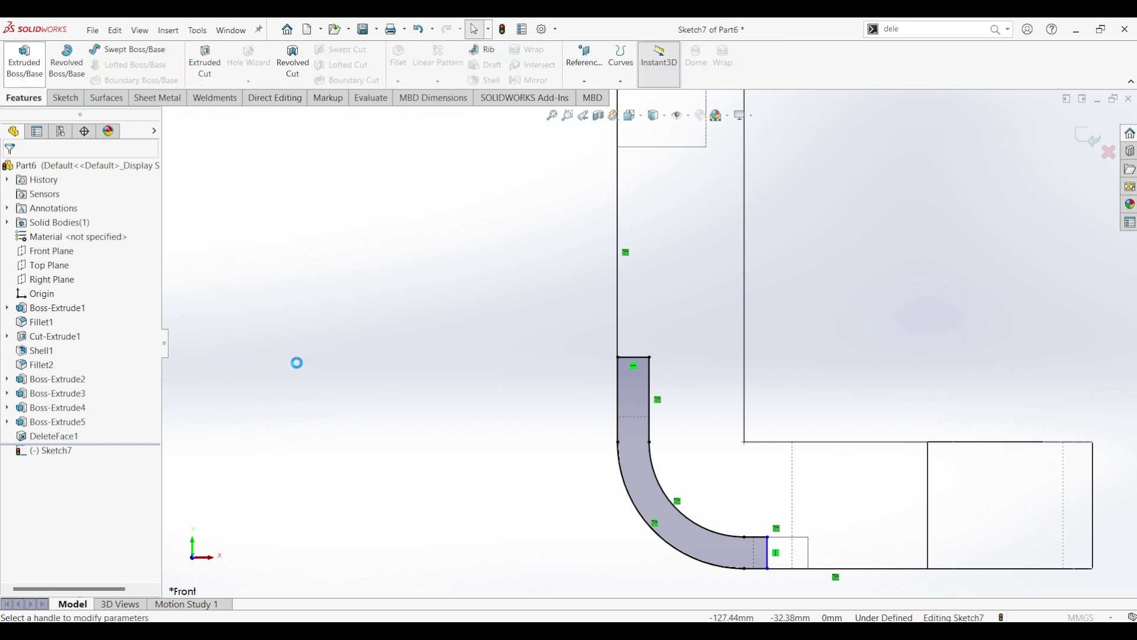
left_click(64, 252)
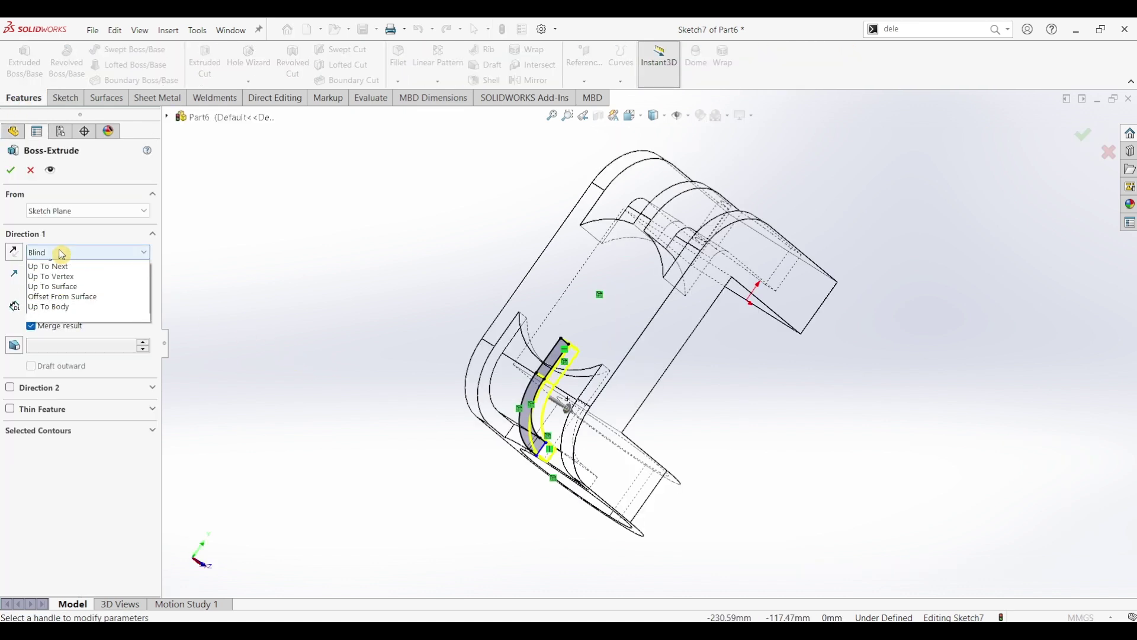
left_click(61, 338)
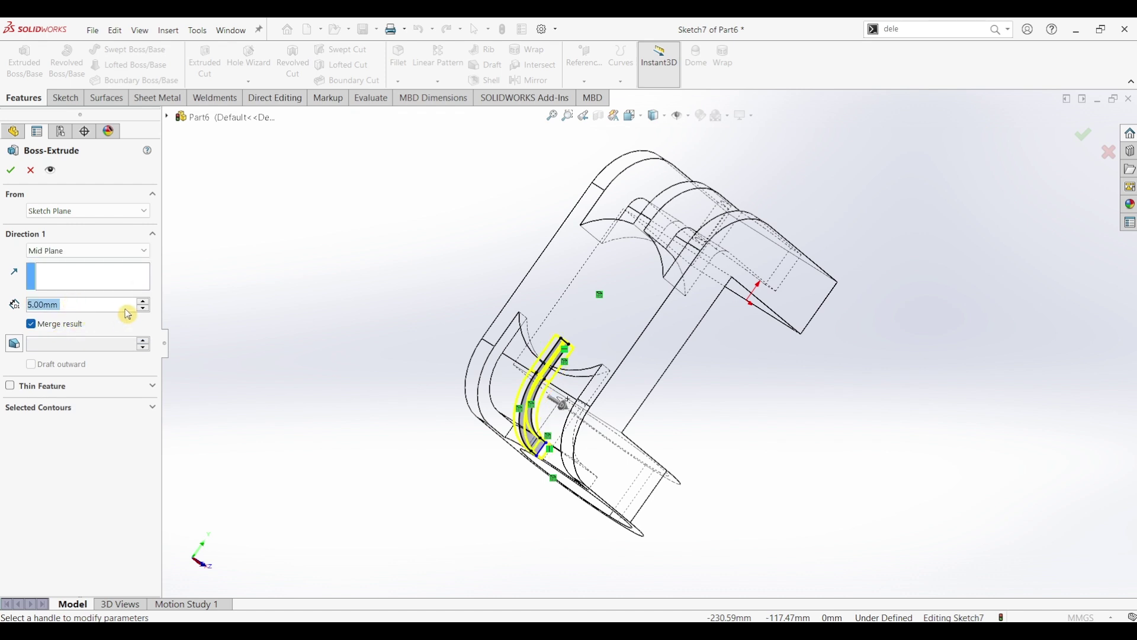
type("14")
key("Return")
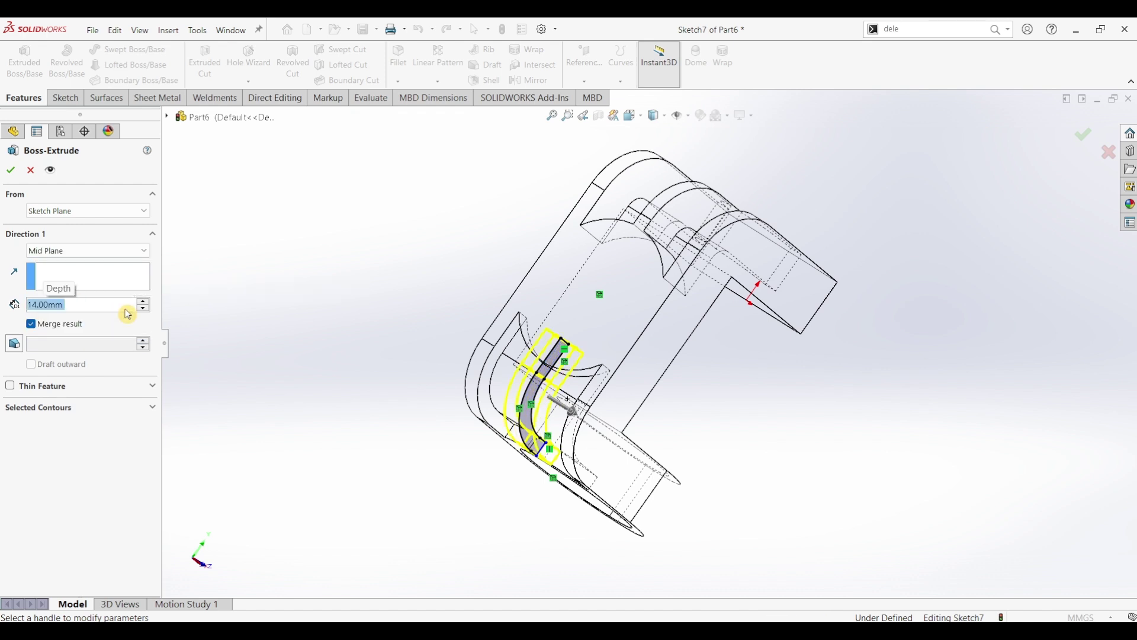
left_click(18, 176)
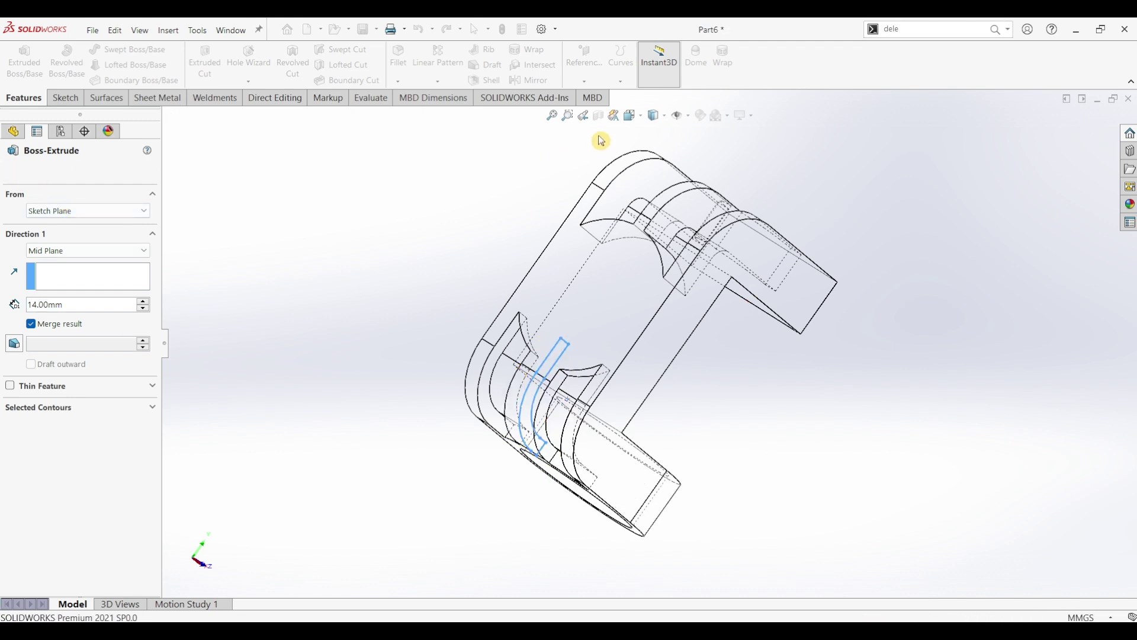
Step: Set the display style to Shaded With Edges and clear the selection
left_click(657, 116)
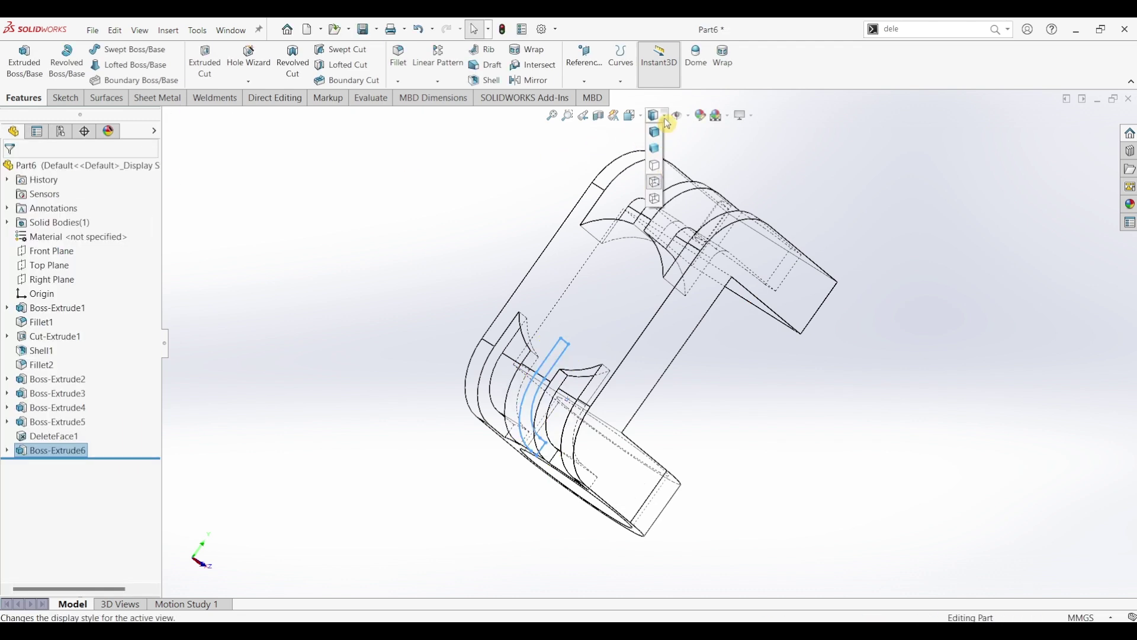
left_click(660, 138)
left_click(710, 465)
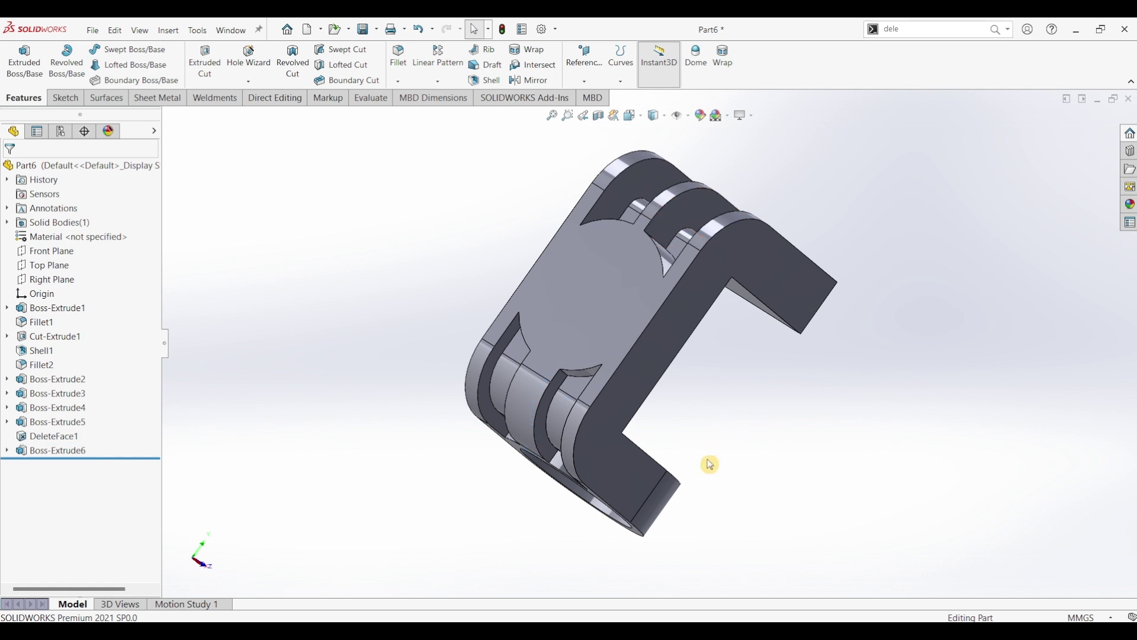
Step: Examine the new corner rib and the lower arm's bore from several sides, ending in the isometric view
middle_click_drag(708, 459, 790, 185)
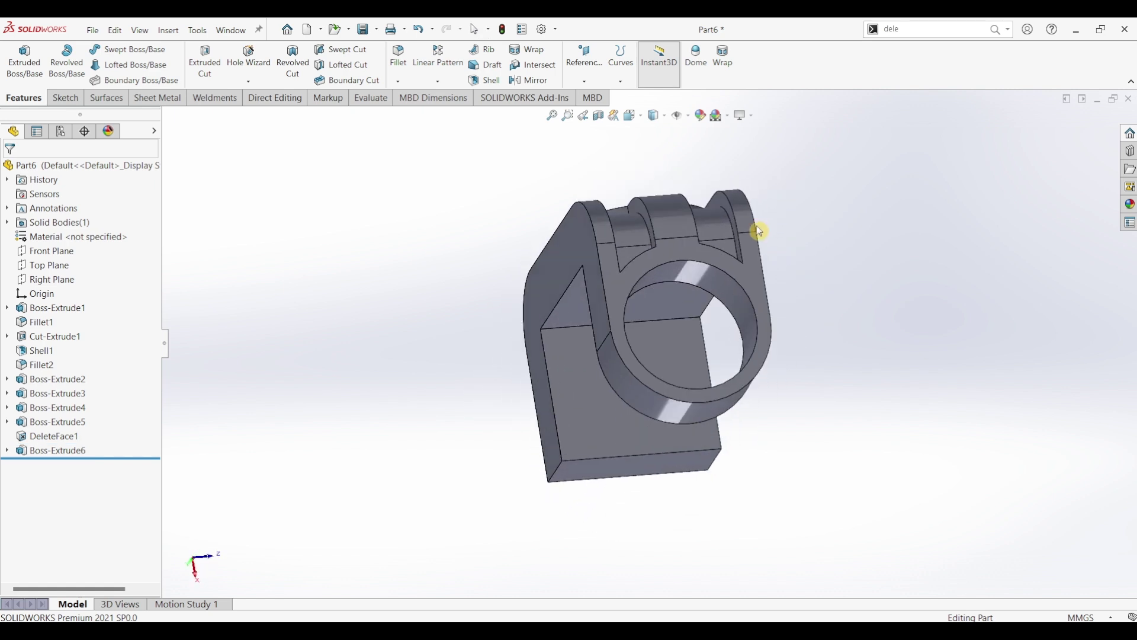
left_click(691, 279)
left_click(681, 257)
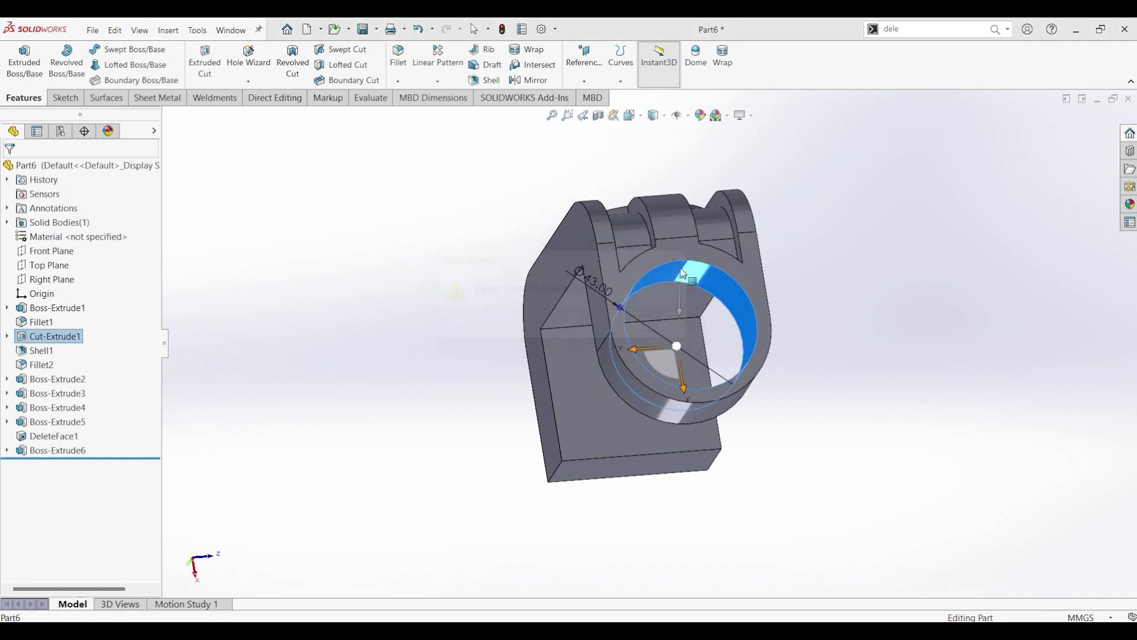
left_click(808, 224)
left_click(820, 190)
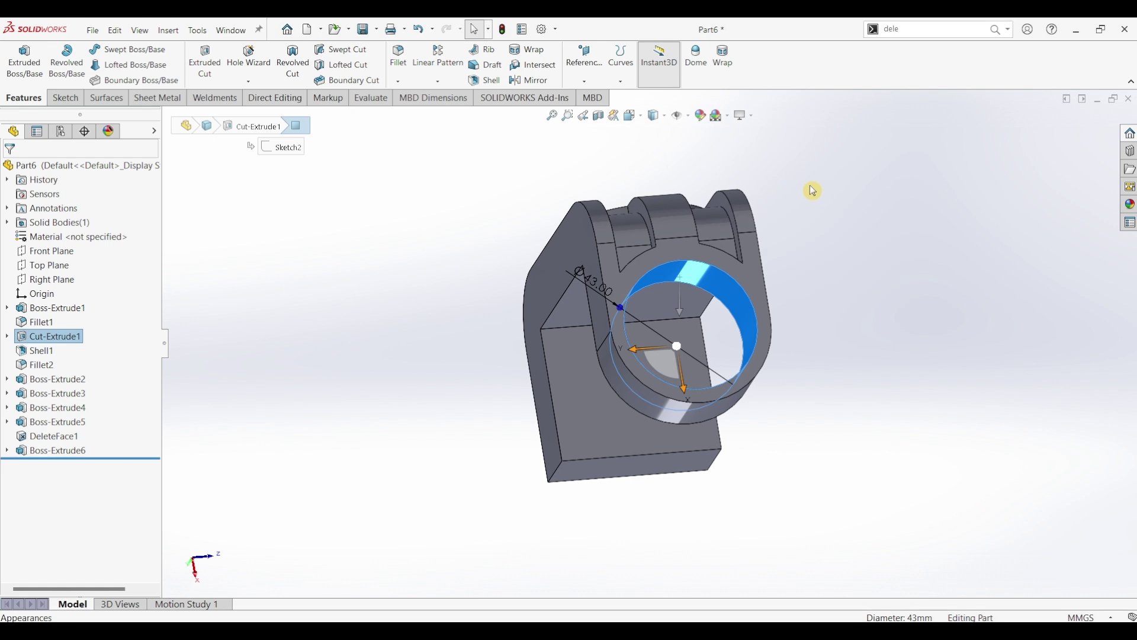
left_click(800, 206)
middle_click_drag(789, 222, 735, 315)
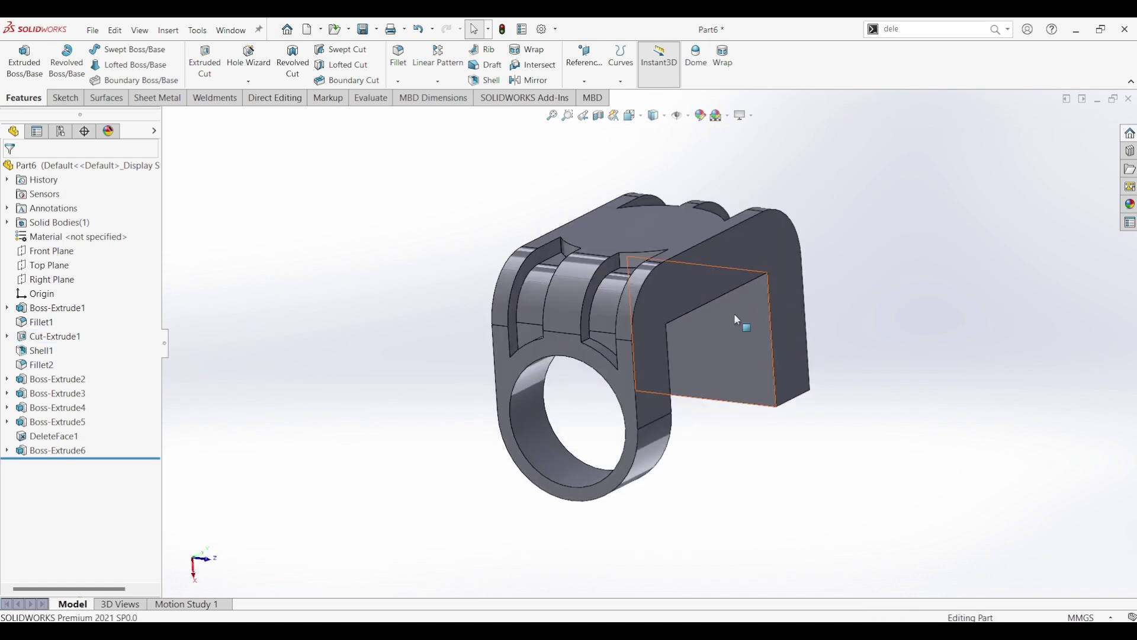
key("ctrl+7")
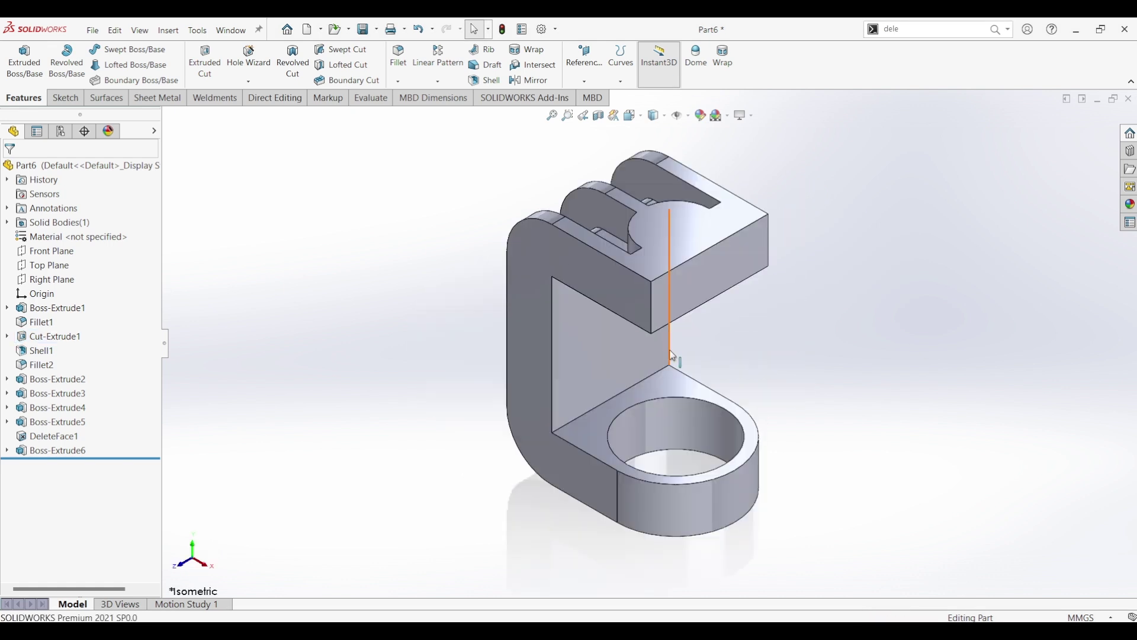
Step: Sketch a circle about 17 mm in diameter on the upper arm's top face, centred on the round boss
left_click(687, 231)
left_click(65, 101)
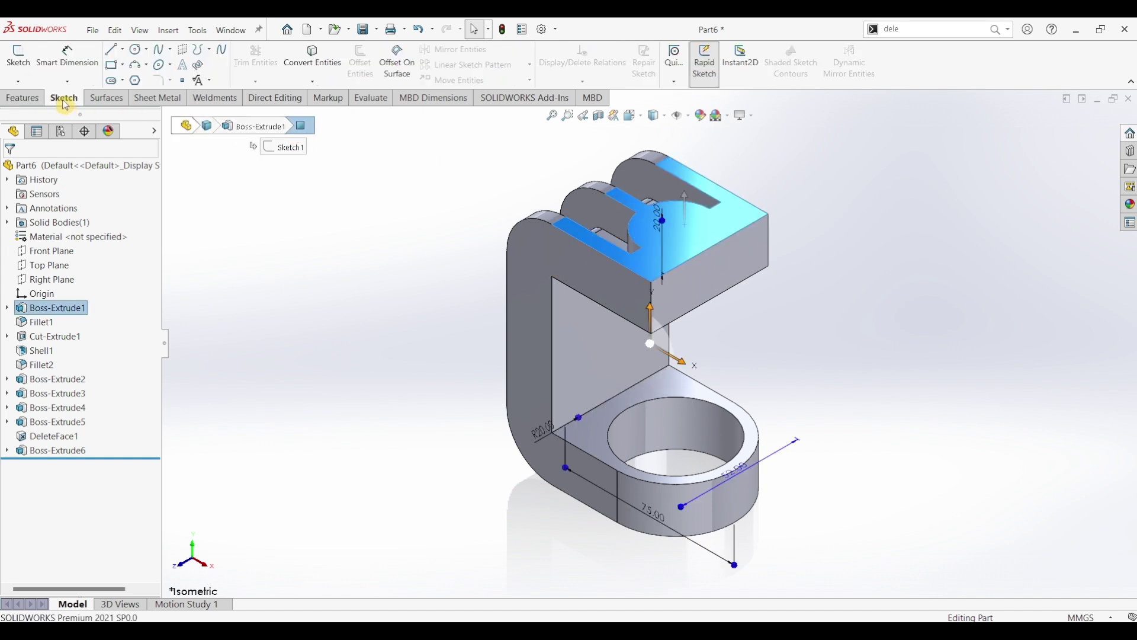
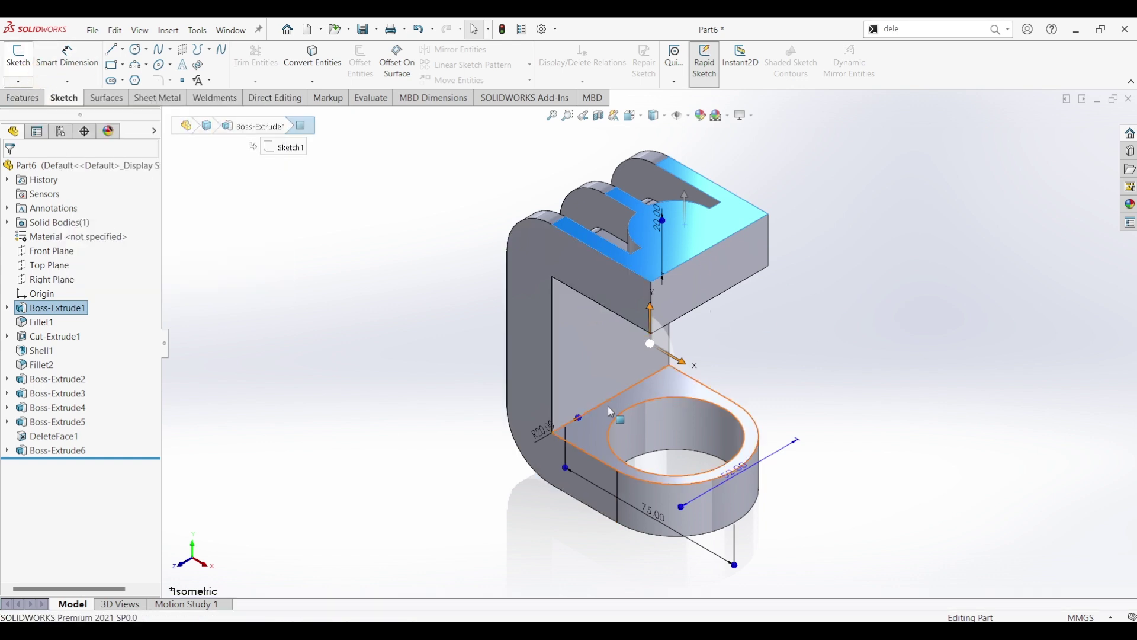
left_click(18, 56)
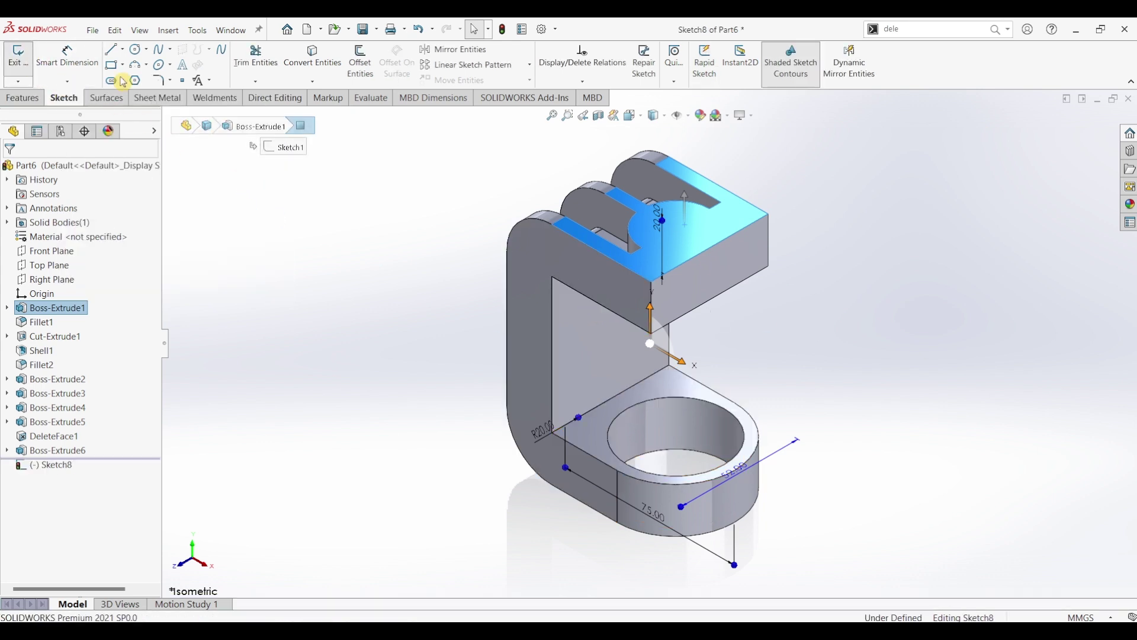
left_click(135, 49)
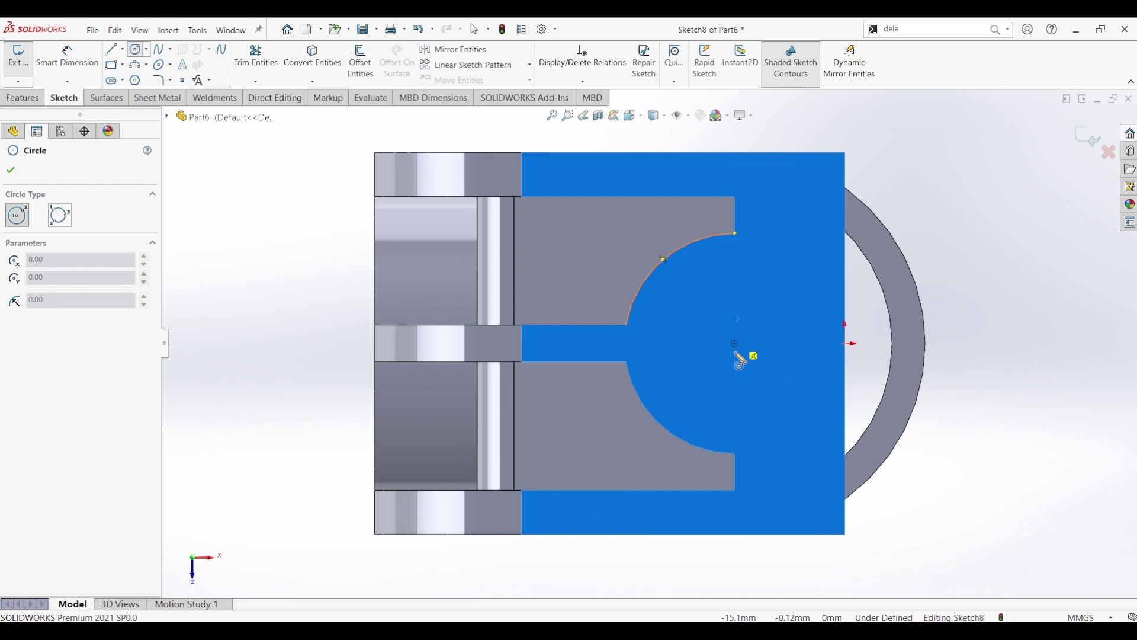
left_click(736, 344)
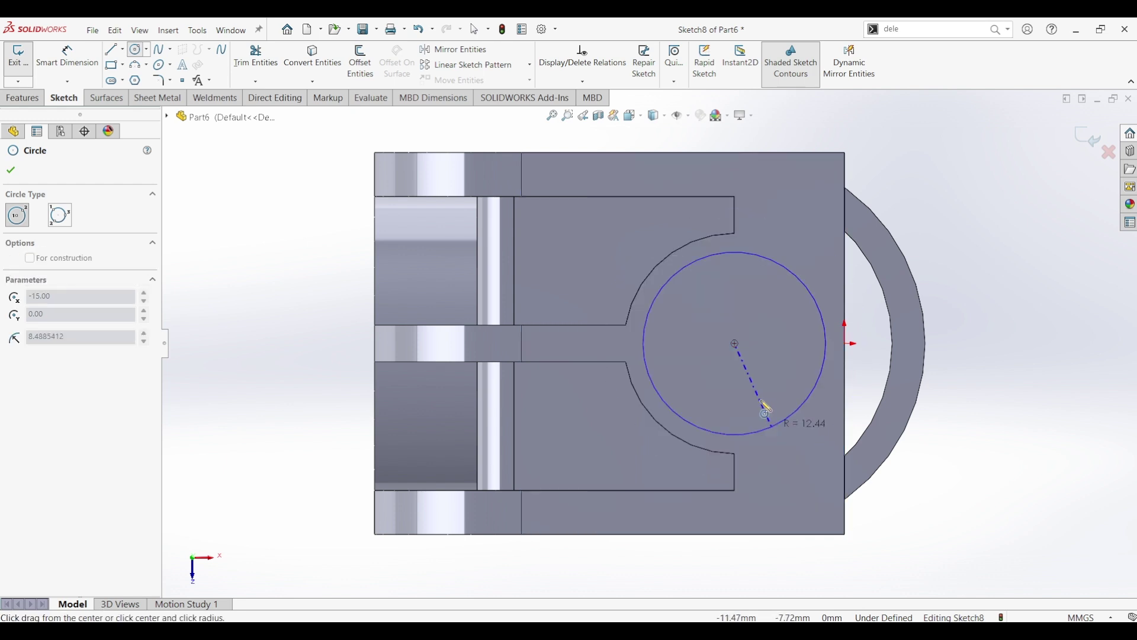
left_click(761, 401)
Step: Dimension the circle's diameter as 8 mm
left_click(67, 56)
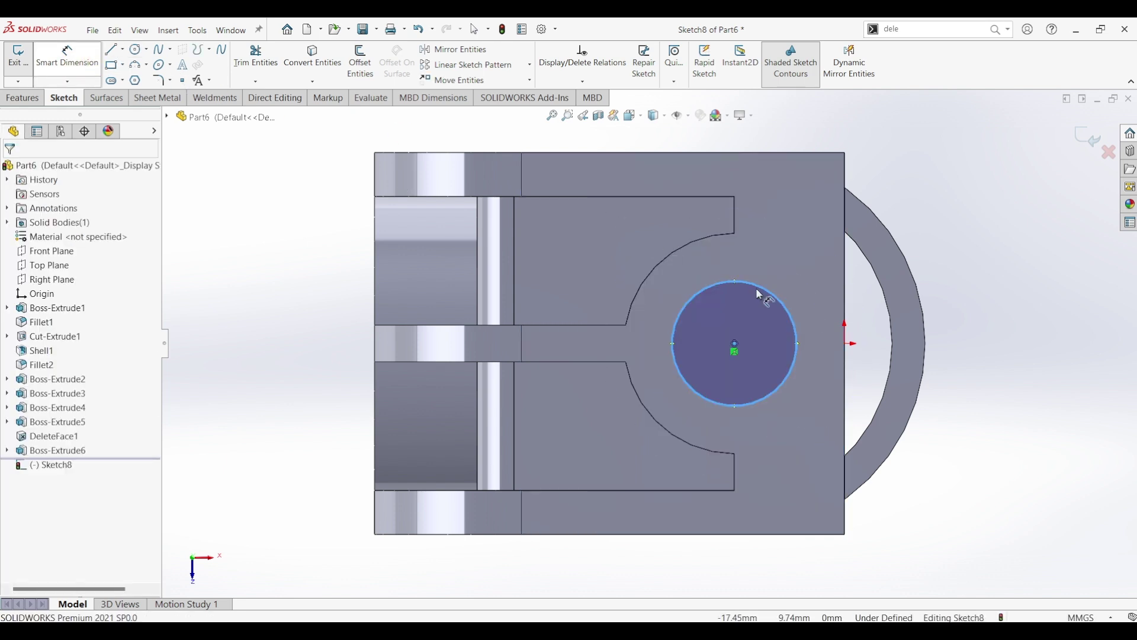
left_click(769, 297)
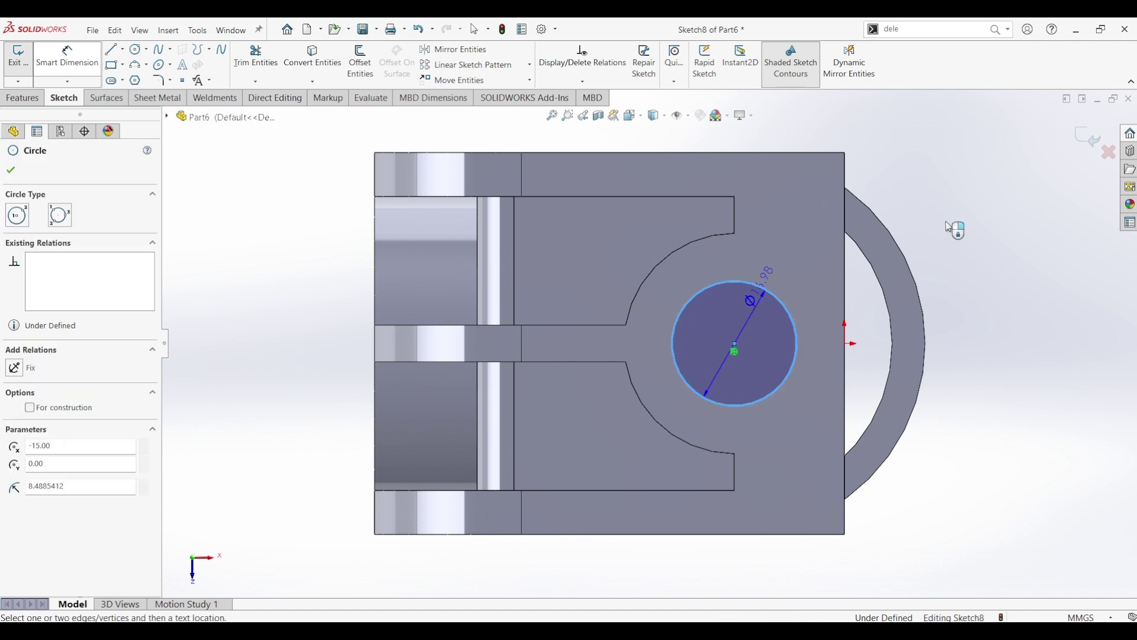
left_click(948, 227)
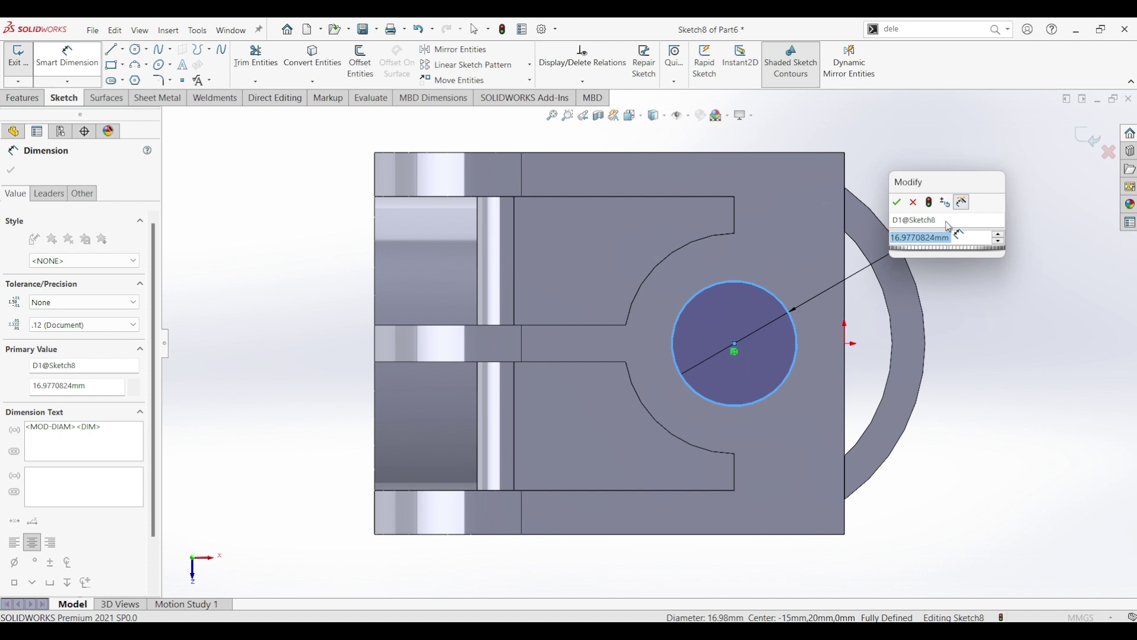
type("8")
key("Return")
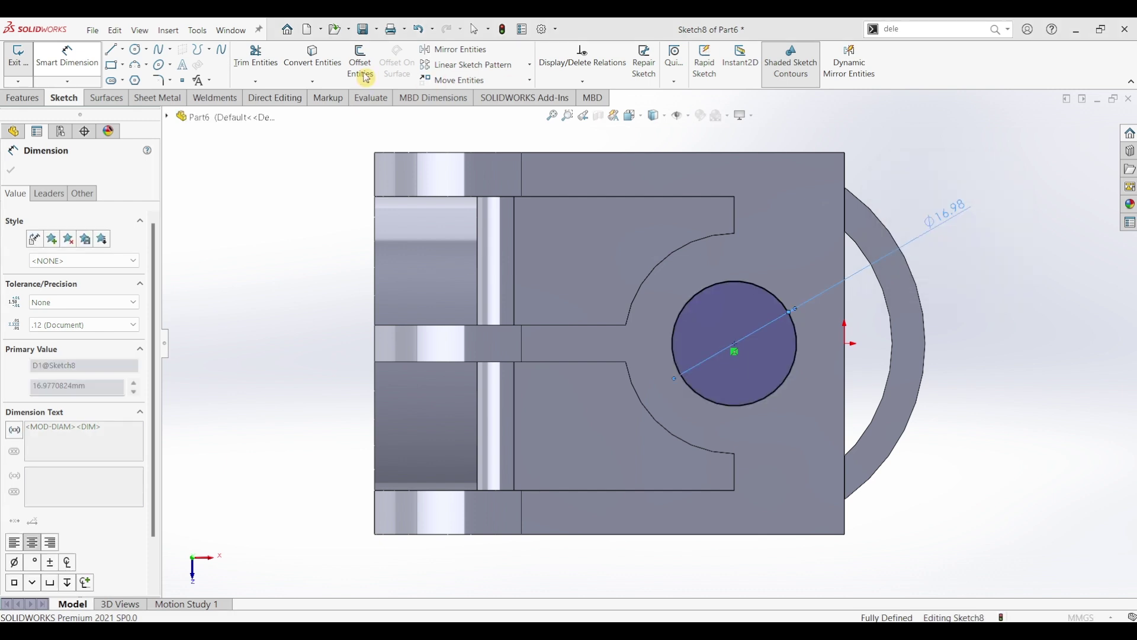
Step: Cut the circle Through All to make a hole in the upper arm's round boss
left_click(13, 104)
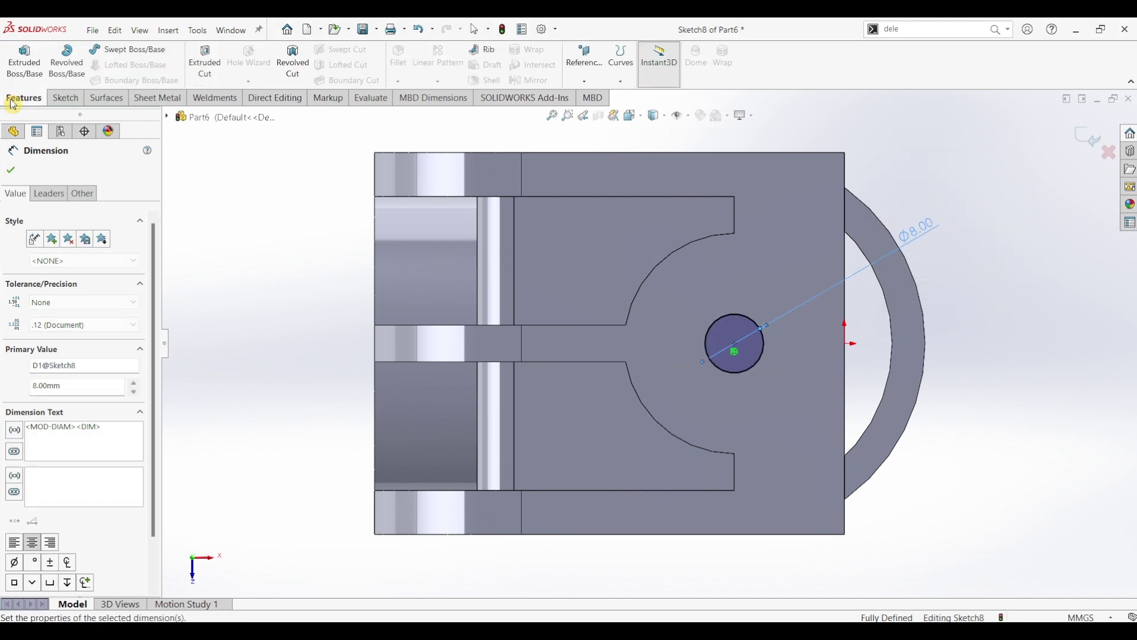
left_click(205, 63)
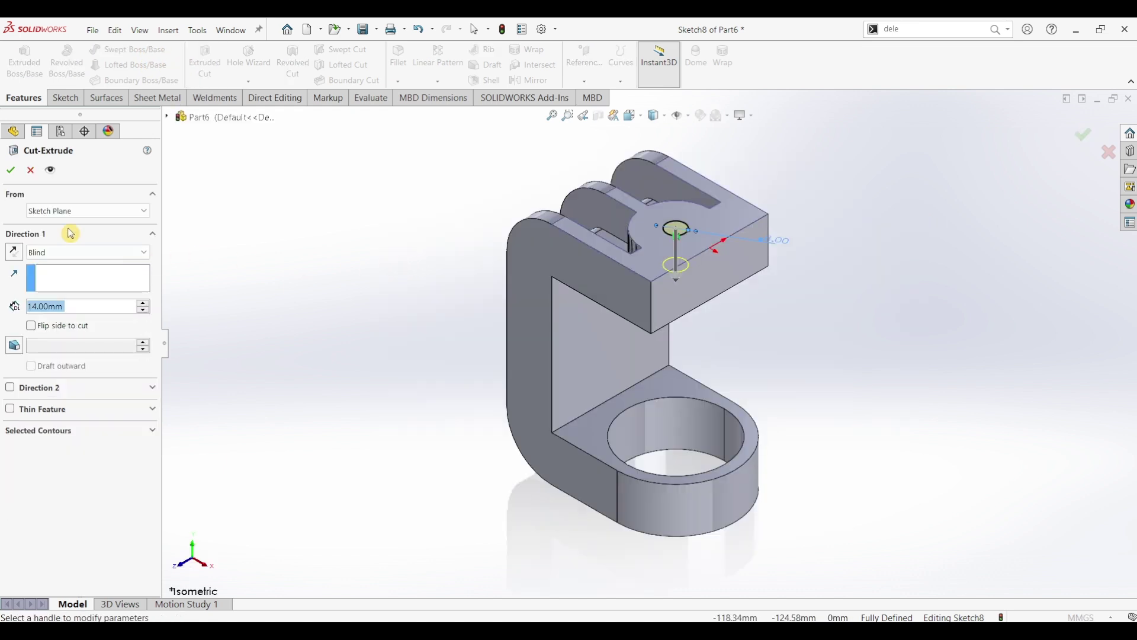
left_click(40, 253)
left_click(48, 271)
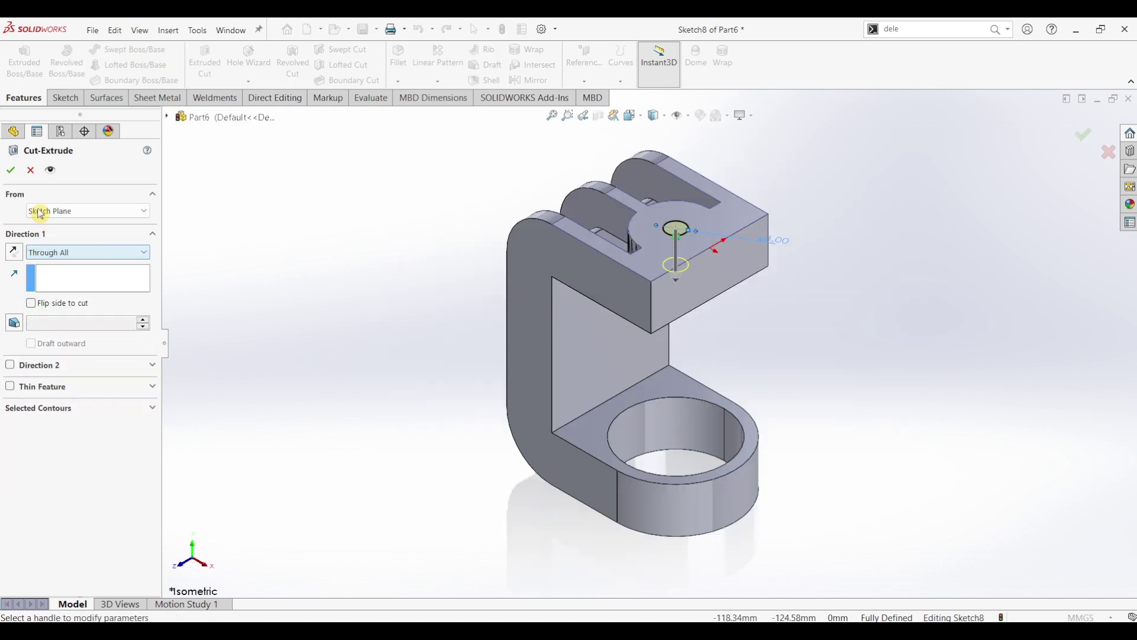
left_click(10, 171)
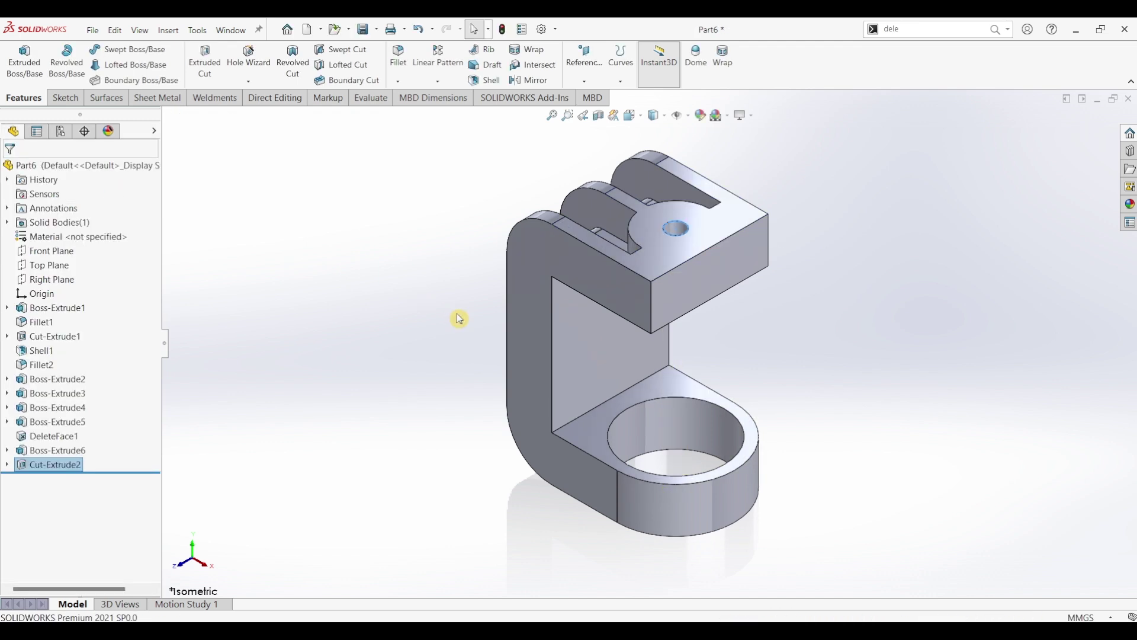
middle_click_drag(504, 315, 581, 338)
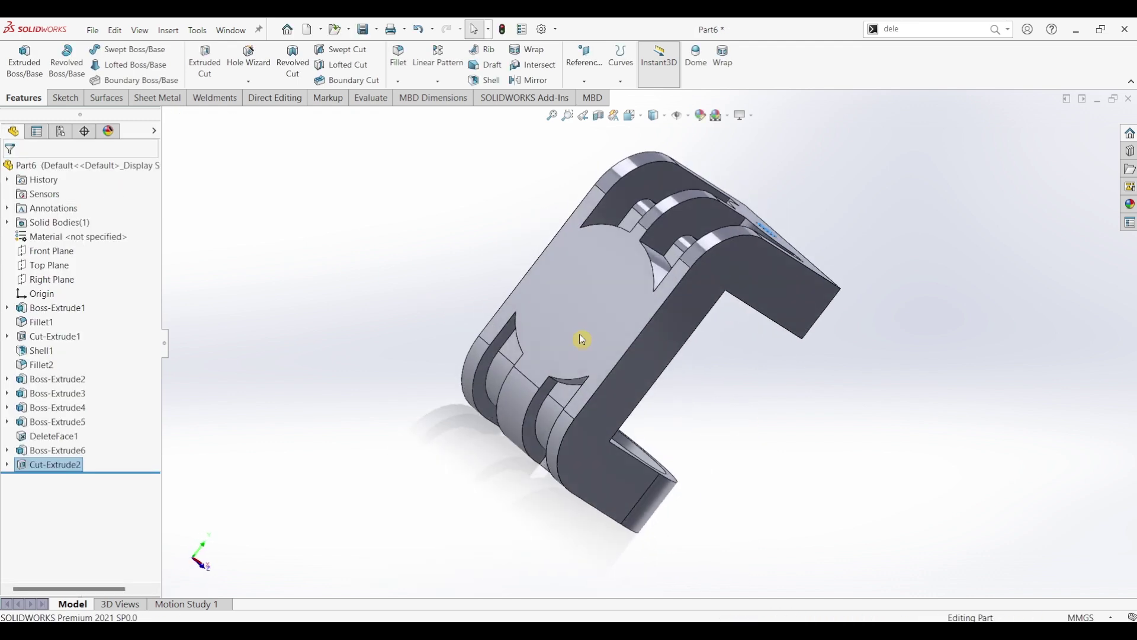
Step: Sketch a circle about 34 mm in diameter on the vertical wall's outer face, centred on the large round boss
left_click(599, 297)
left_click(64, 98)
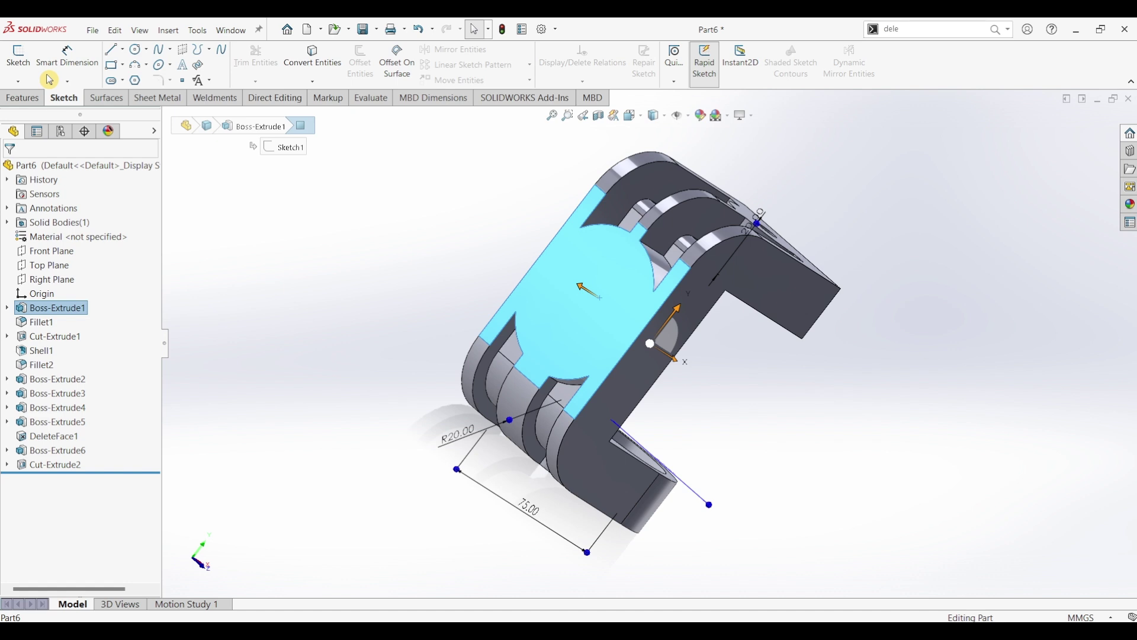
left_click(18, 59)
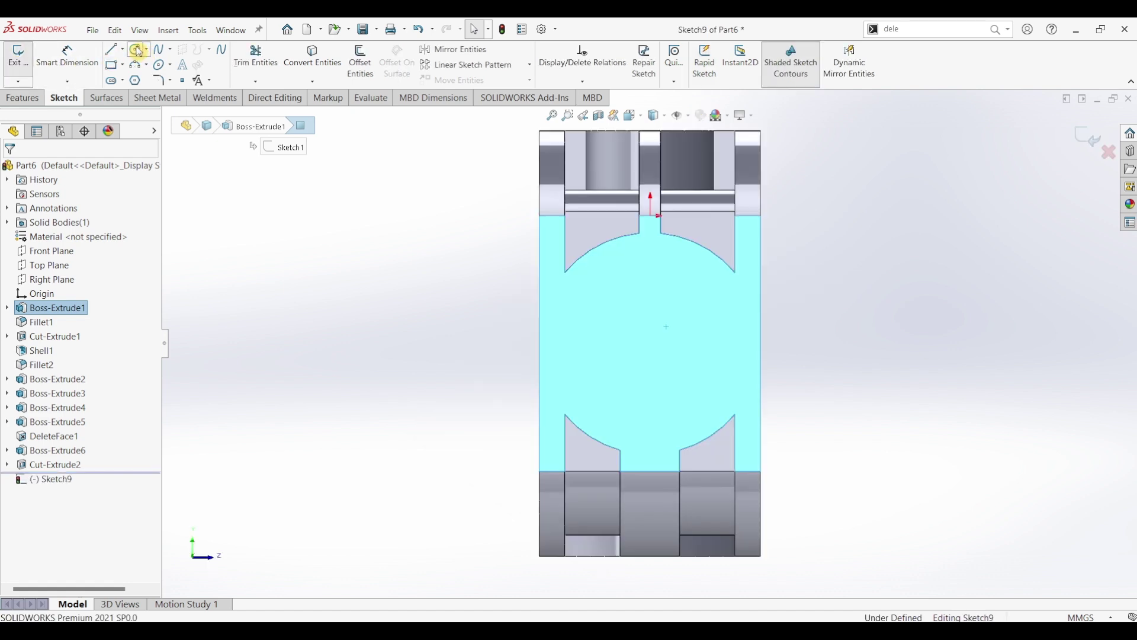
left_click(135, 49)
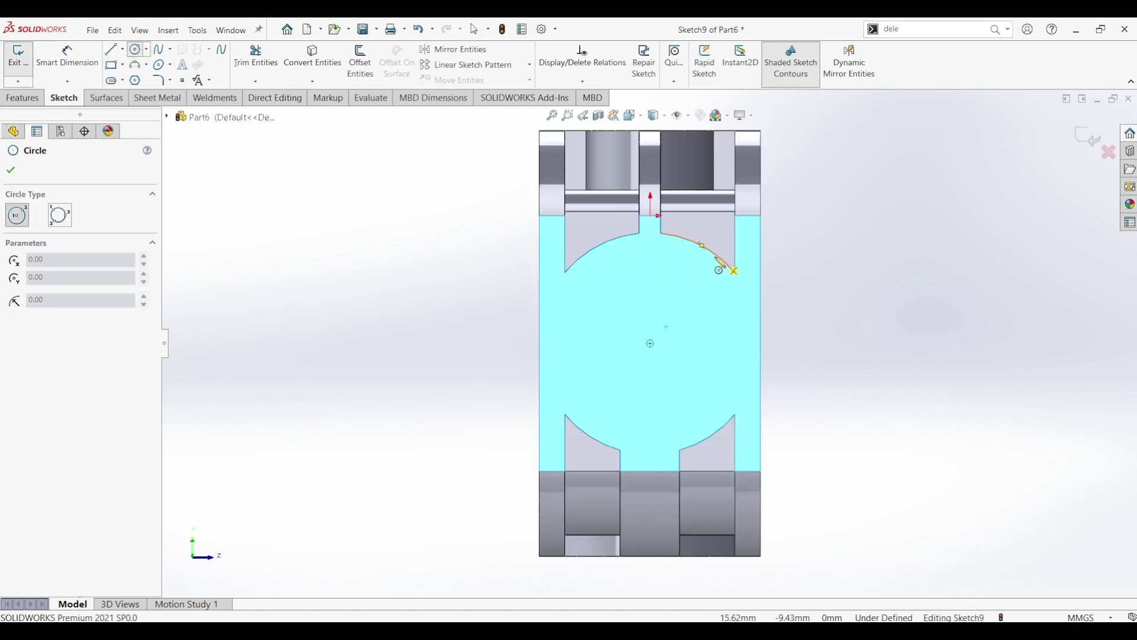
left_click(651, 344)
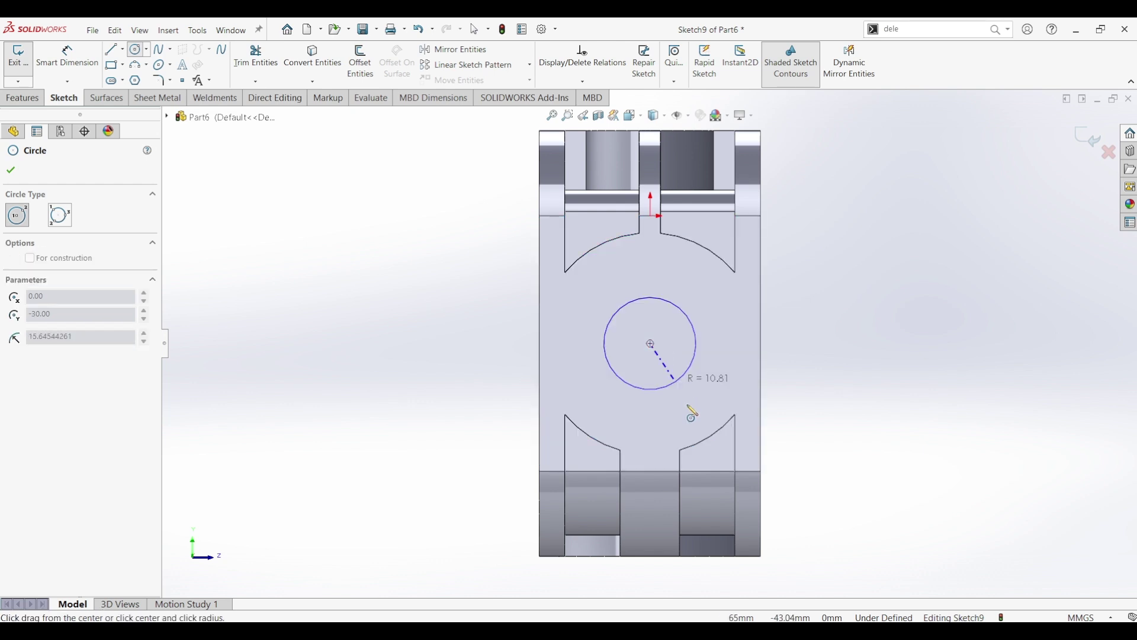
left_click(688, 407)
key("Escape")
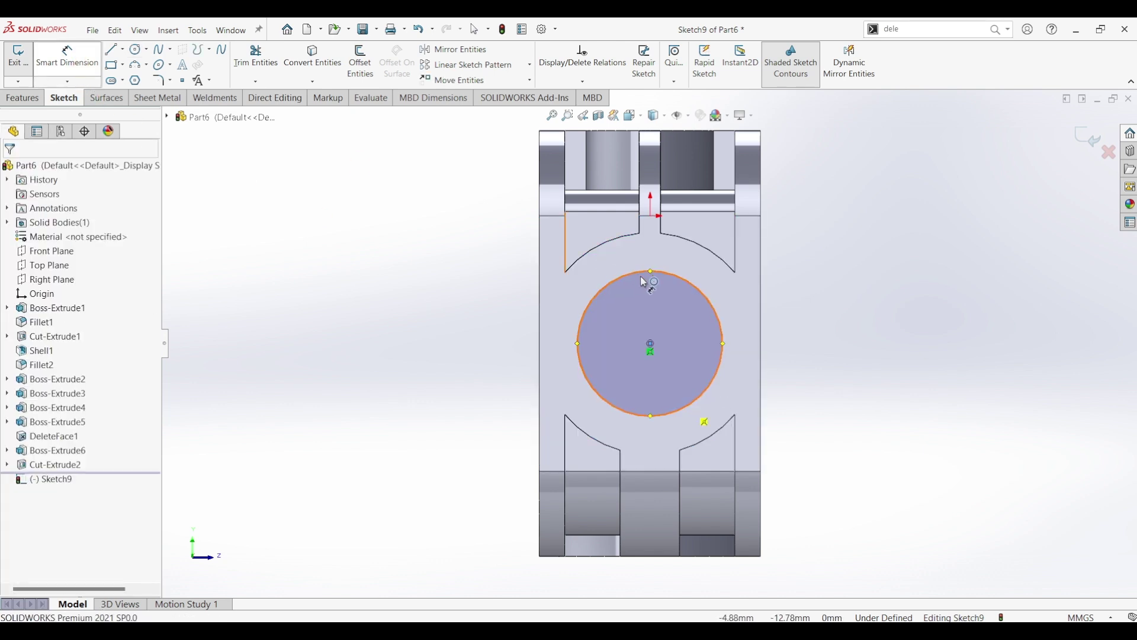
Step: Dimension the diameter of the circle on the vertical wall as 43 mm
left_click(713, 305)
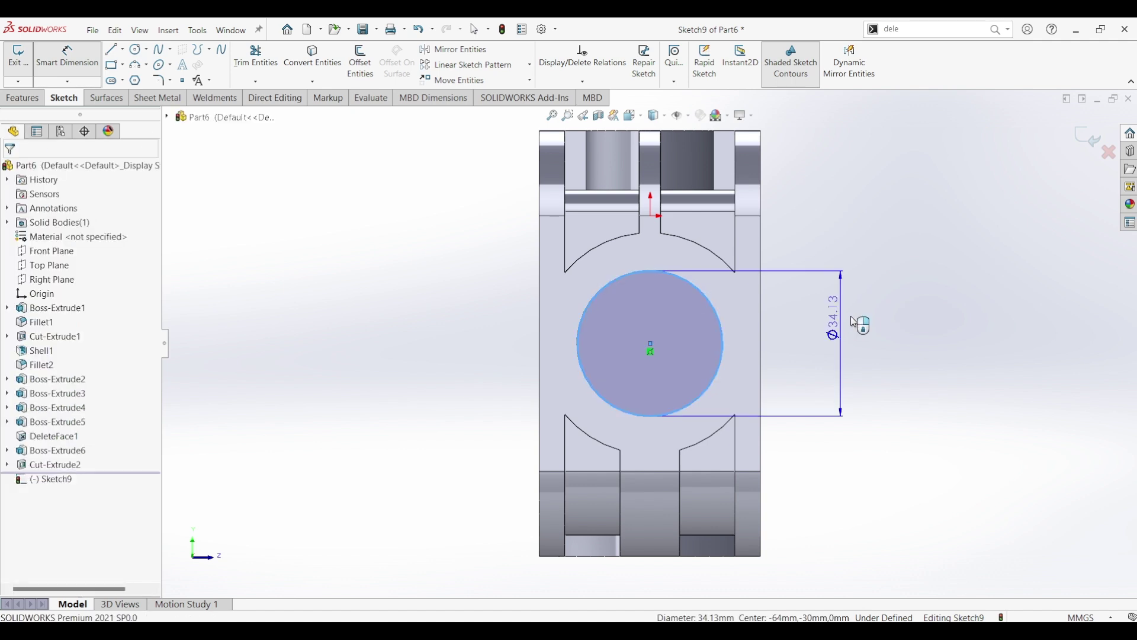
left_click(861, 336)
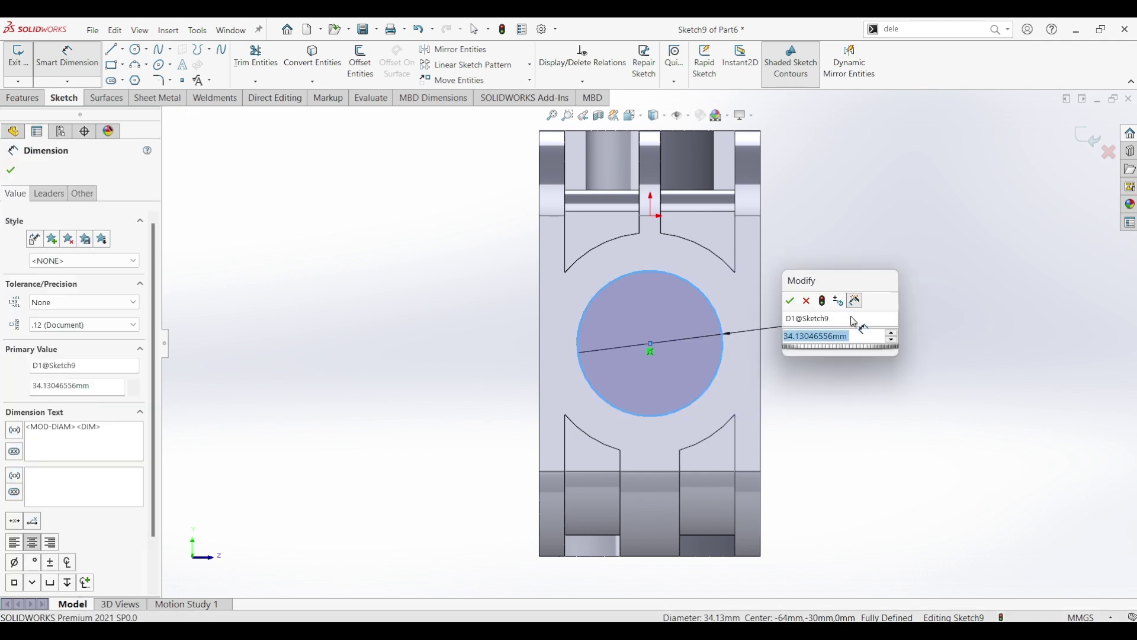
key("Return")
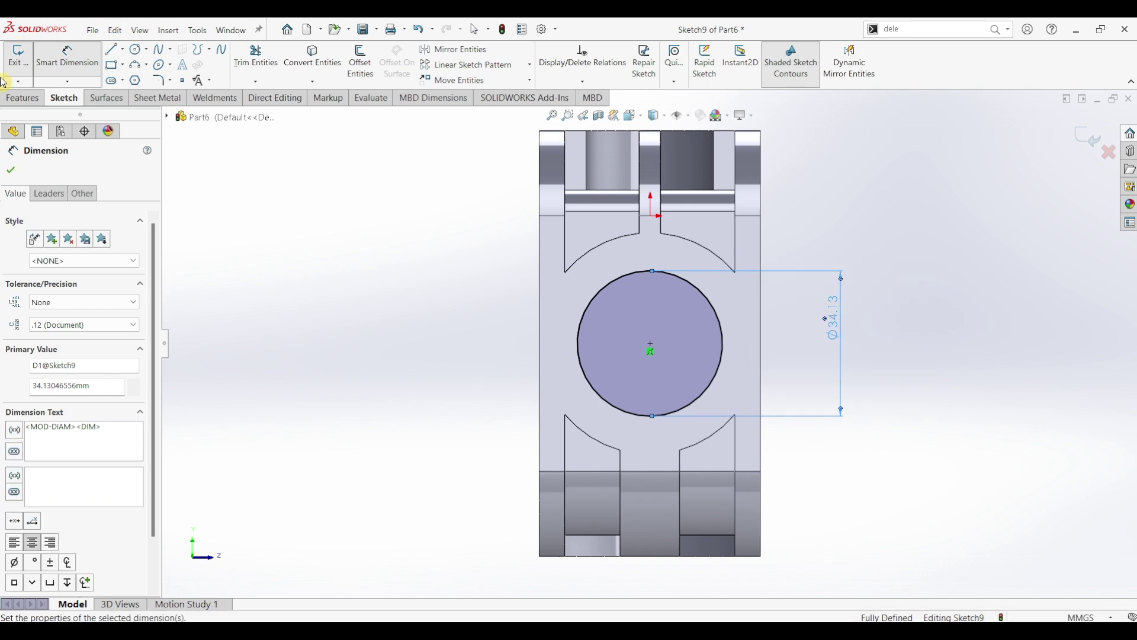
Step: Cut the 43 mm circle Through All to open a bore in the vertical wall's round boss
left_click(31, 99)
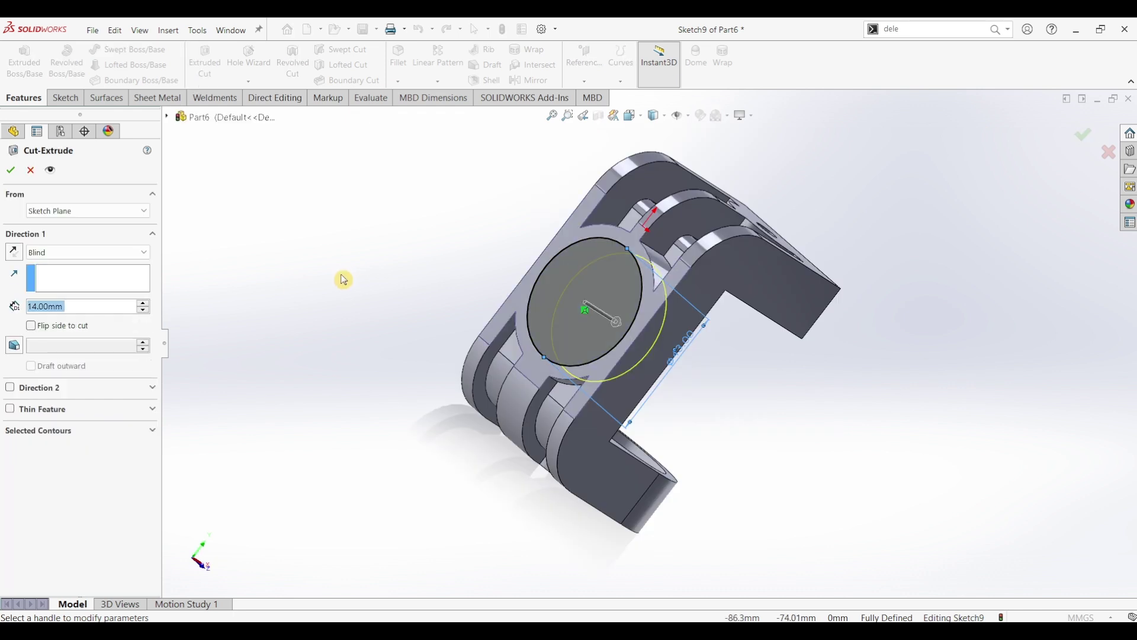
left_click(81, 253)
left_click(81, 255)
left_click(81, 253)
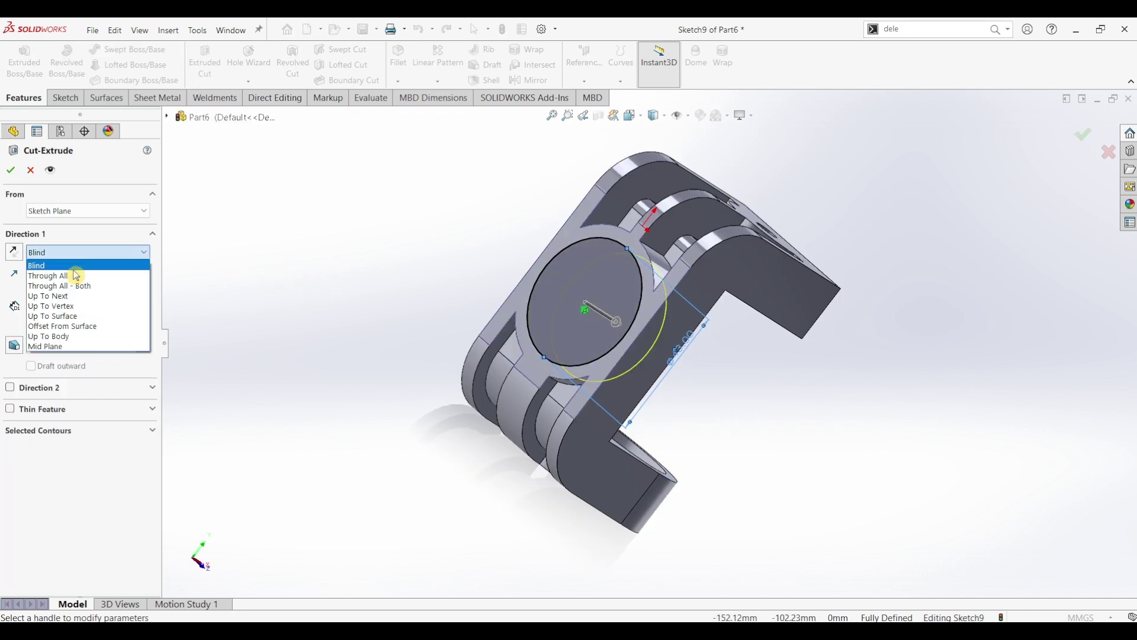
left_click(71, 275)
left_click(11, 172)
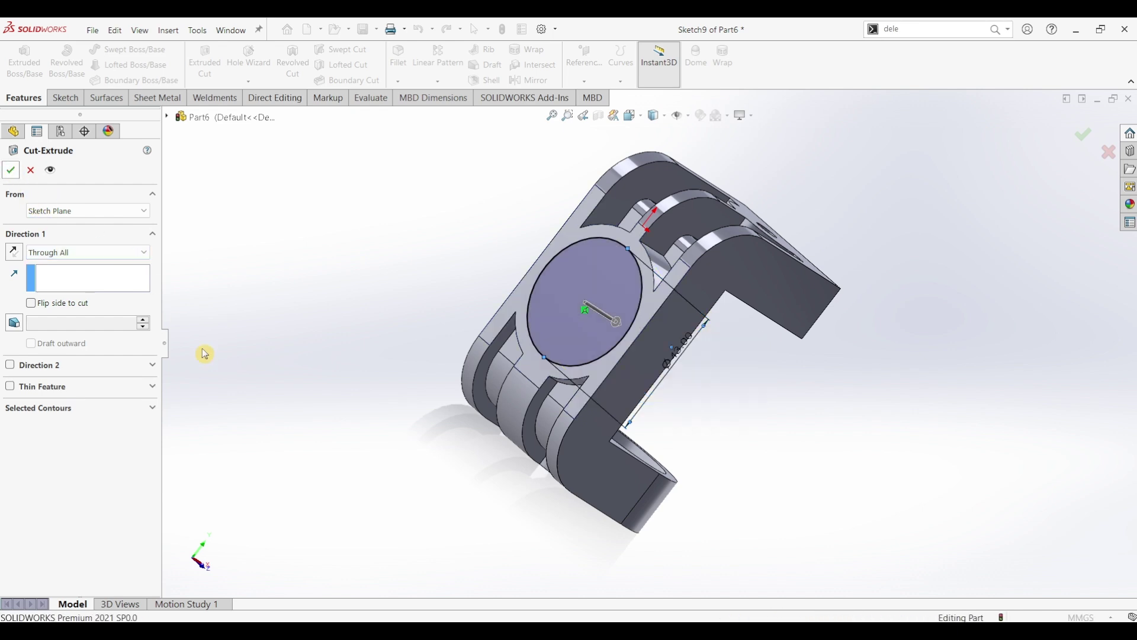
left_click(477, 477)
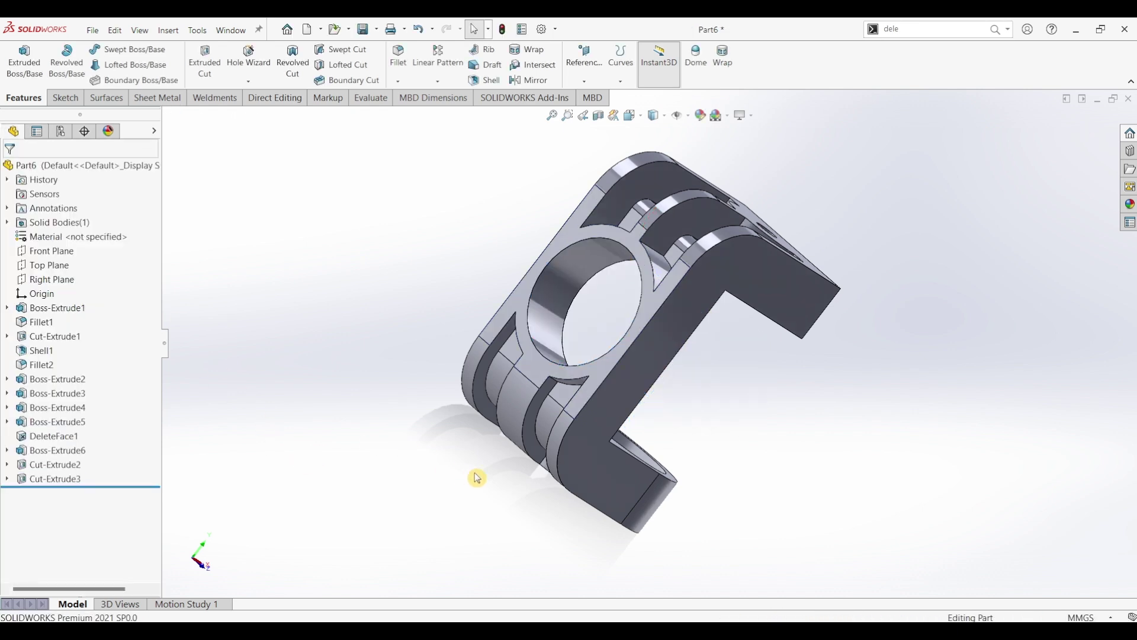
Step: Sketch a circle about 9 mm in diameter on the C-profile's side face, near the lower rounded corner
left_click(593, 460)
left_click(57, 105)
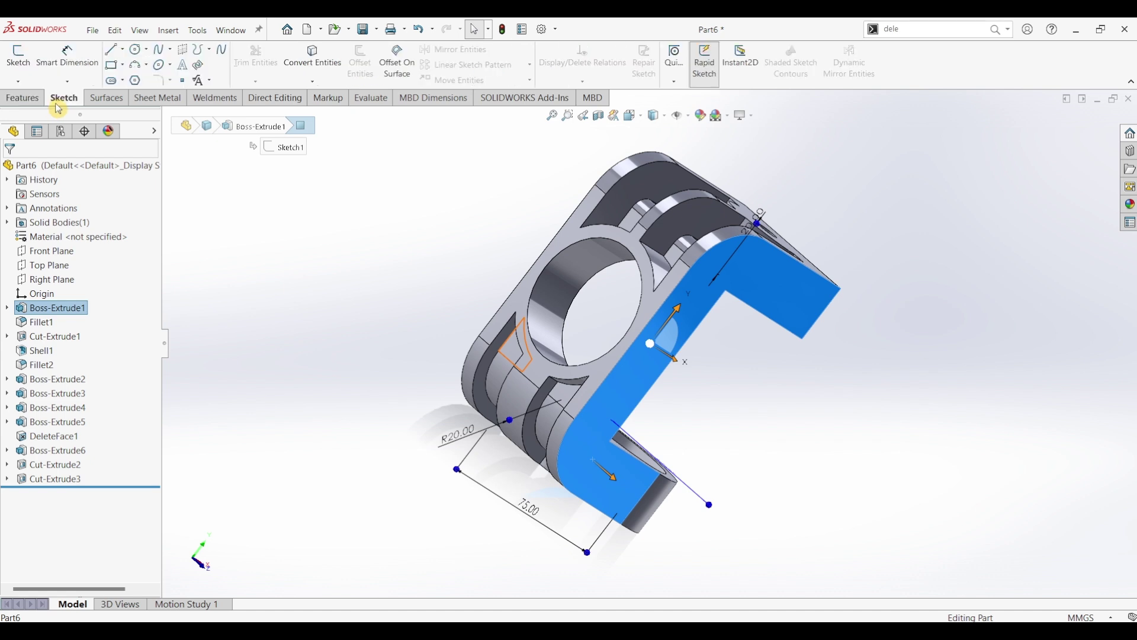
left_click(18, 56)
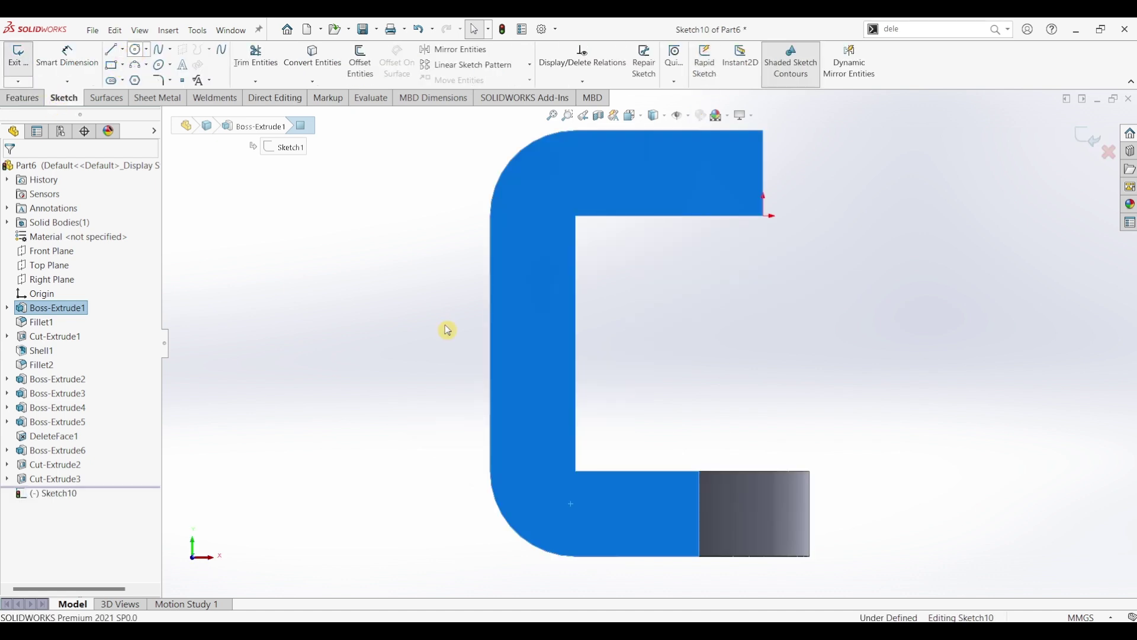
left_click(553, 497)
left_click(563, 513)
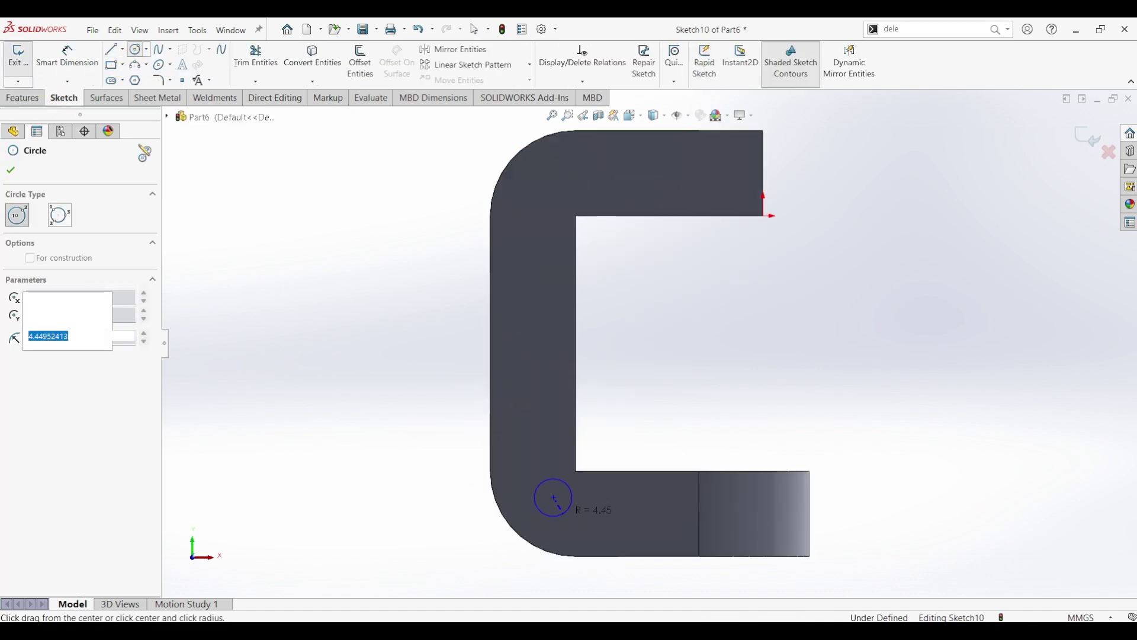
key("Escape")
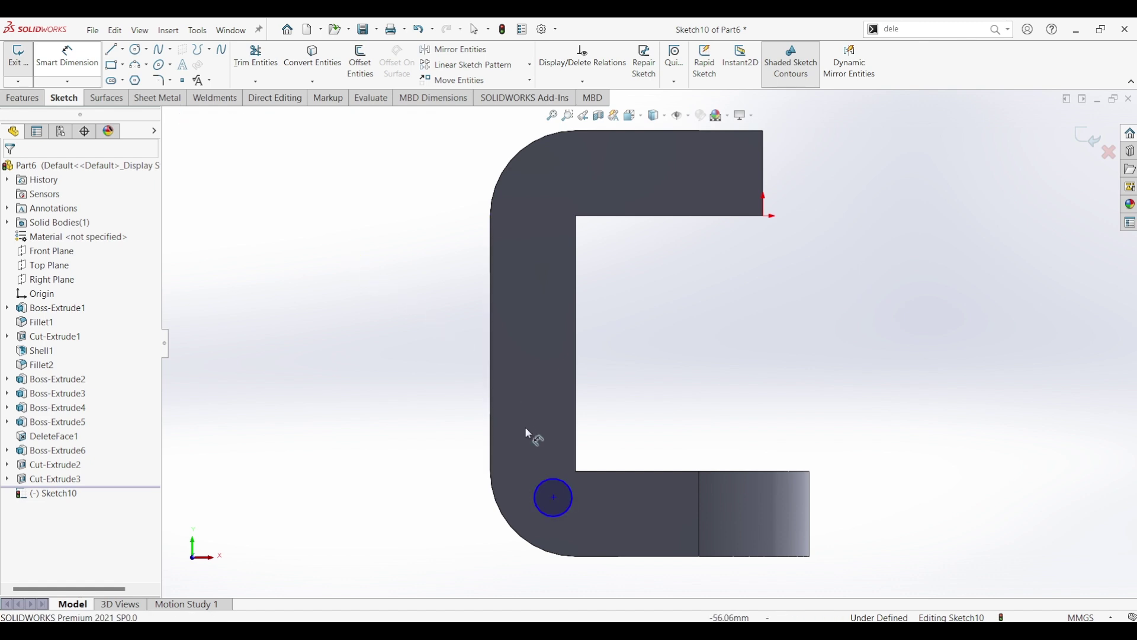
Step: Dimension the circle's diameter as 8 mm and its centre's horizontal distance from the vertical wall's inner edge as 6 mm
left_click(546, 481)
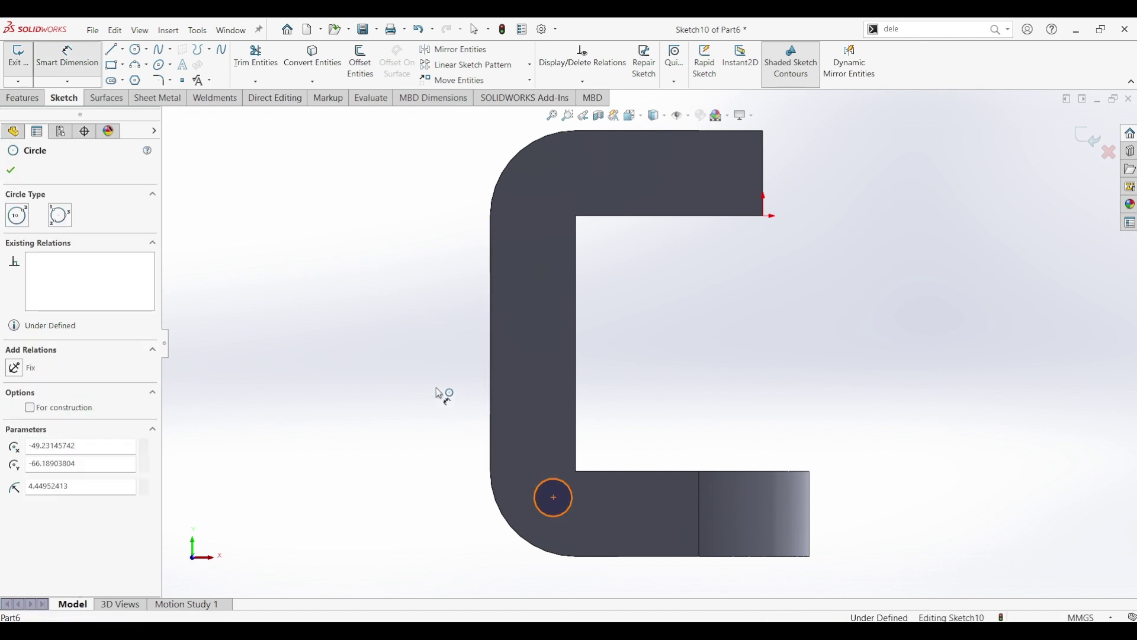
left_click(454, 399)
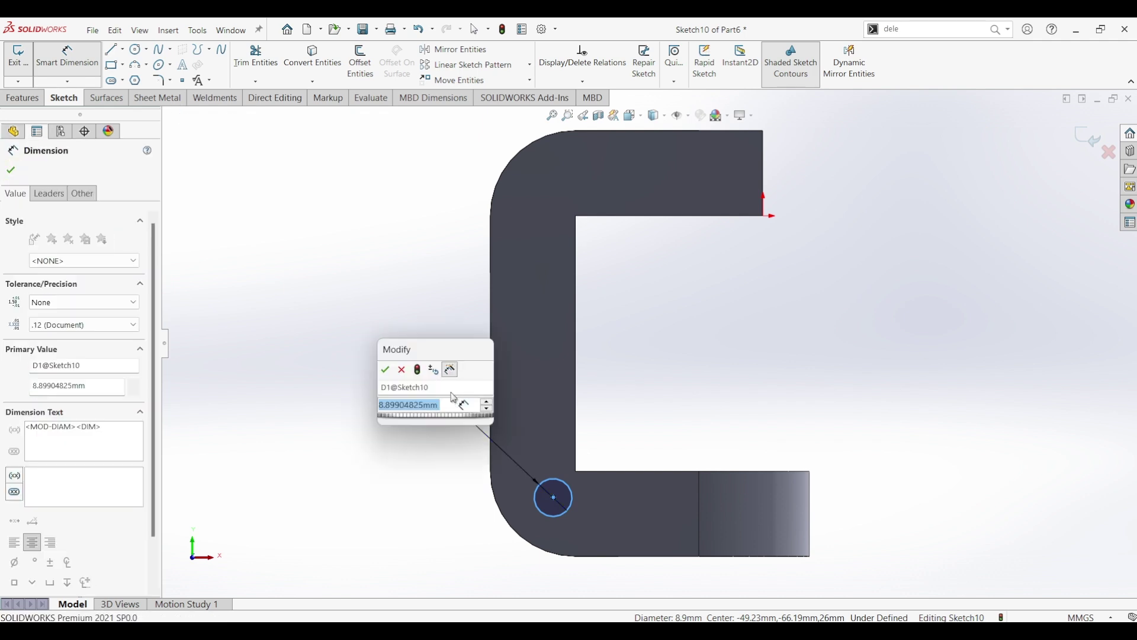
left_click(464, 432)
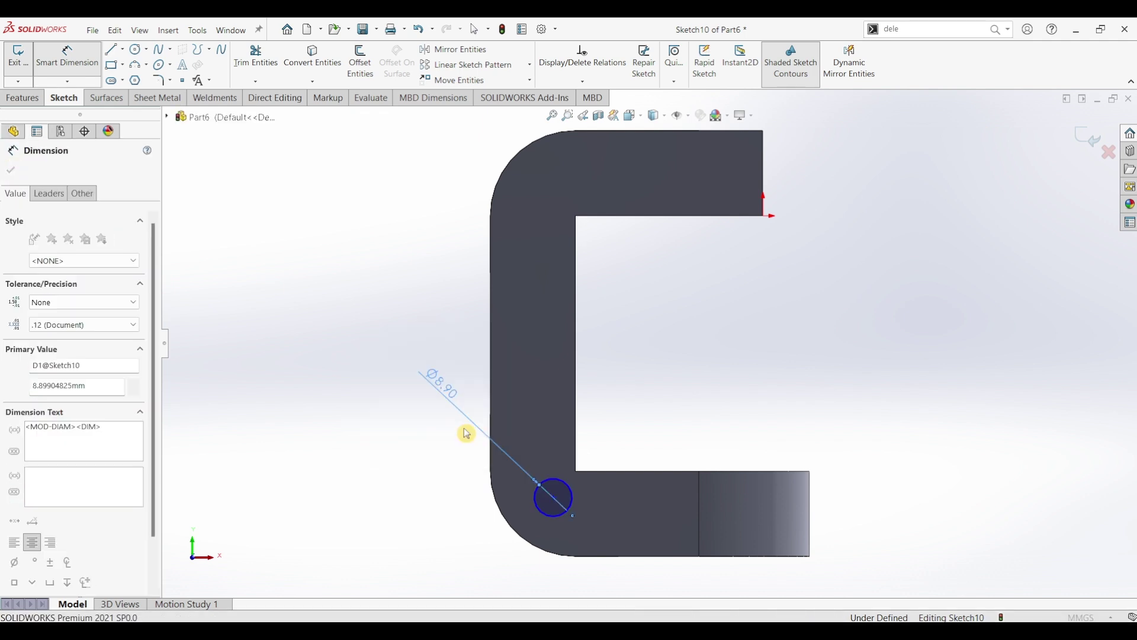
left_click(555, 498)
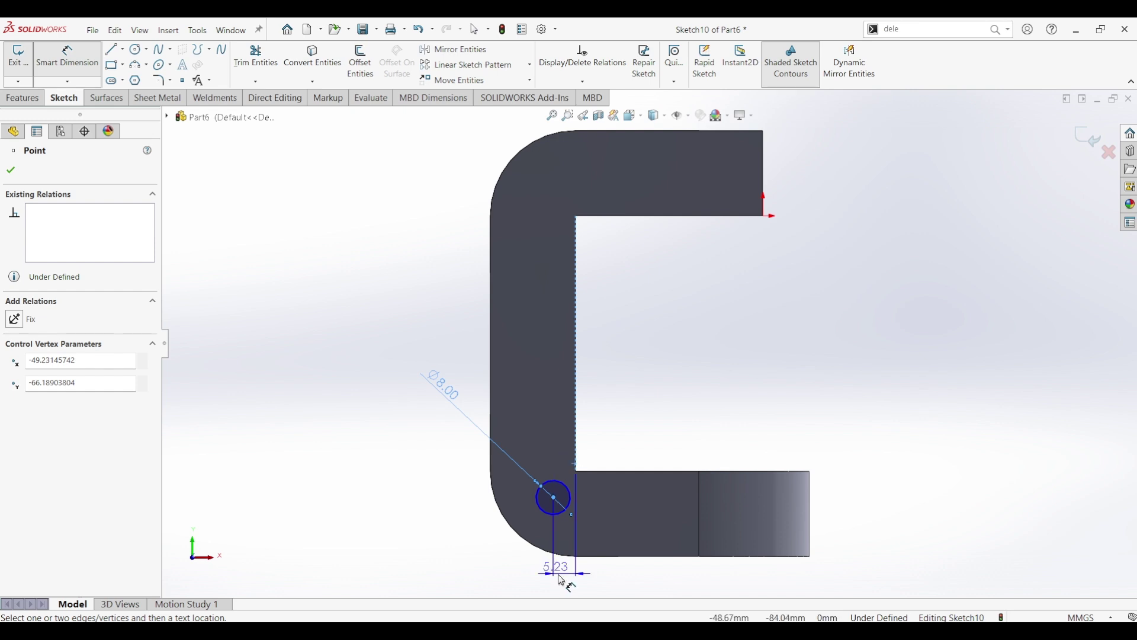
left_click(562, 581)
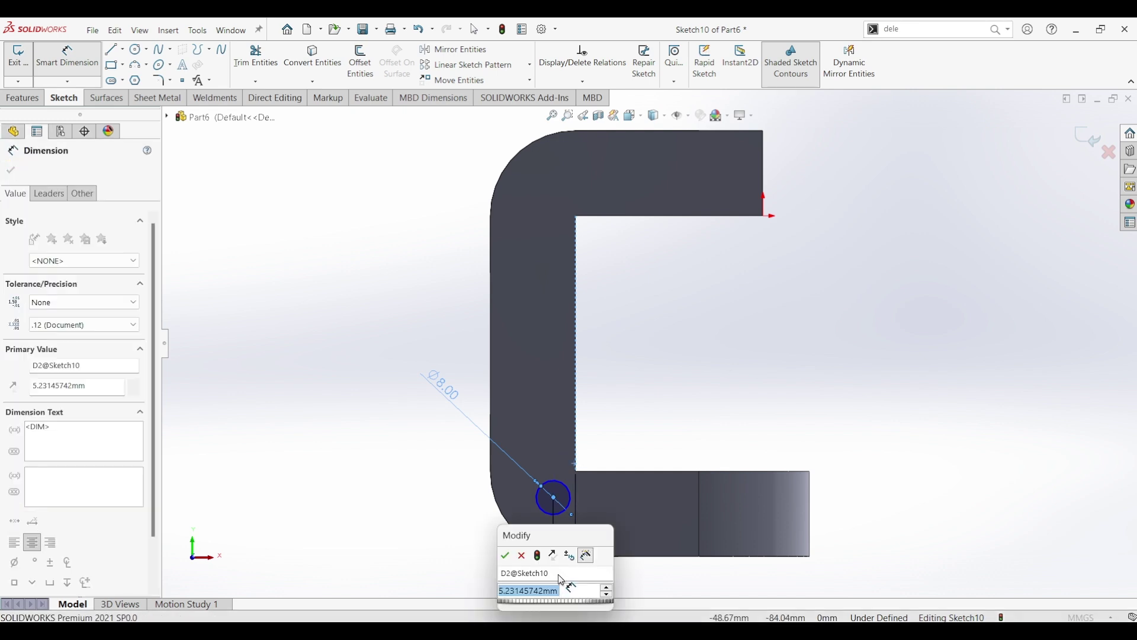
key("Return")
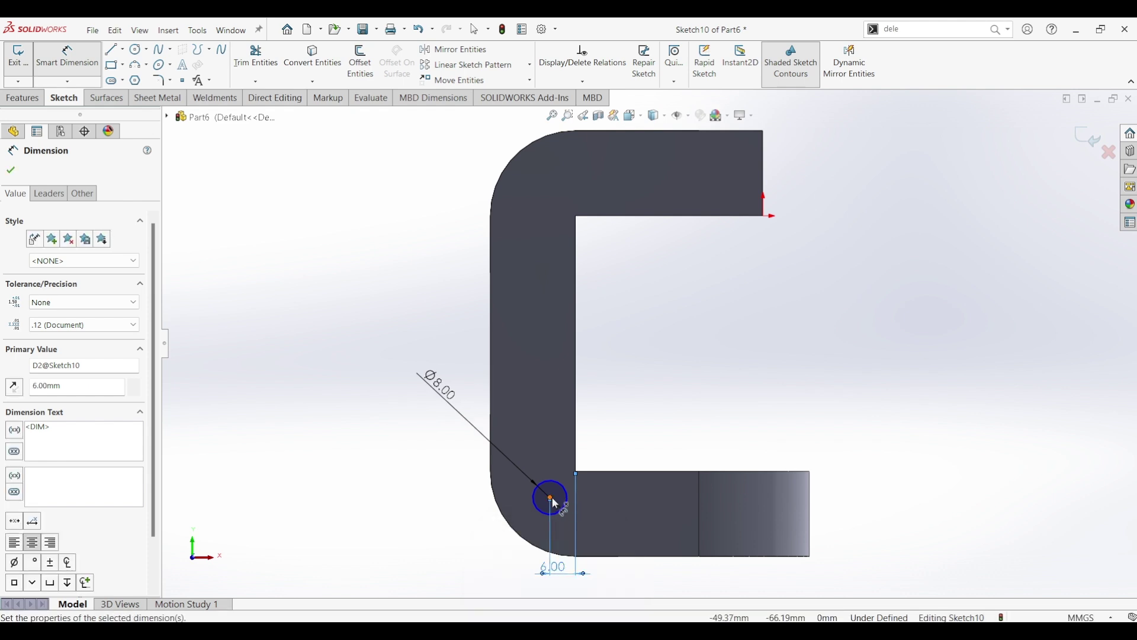
left_click(586, 475)
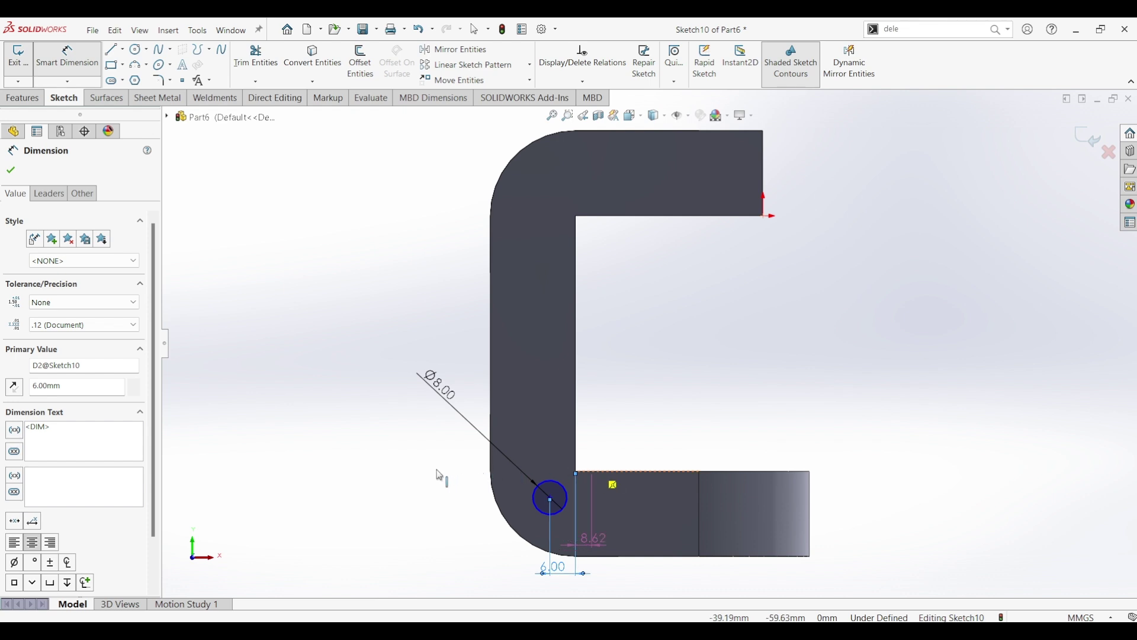
key("Escape")
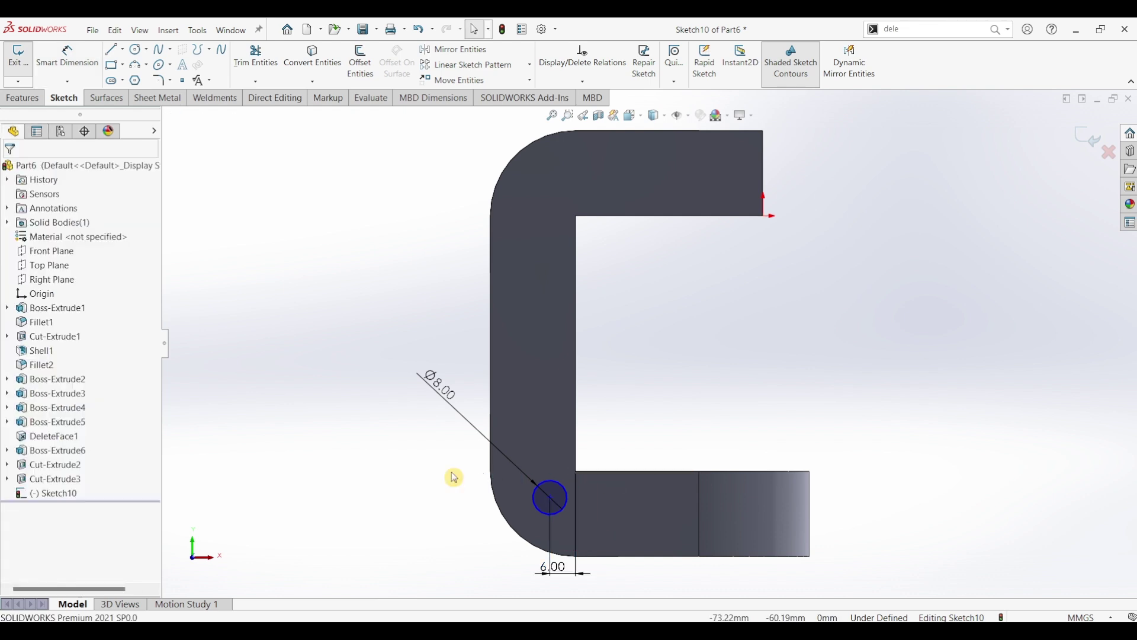
left_click(549, 497)
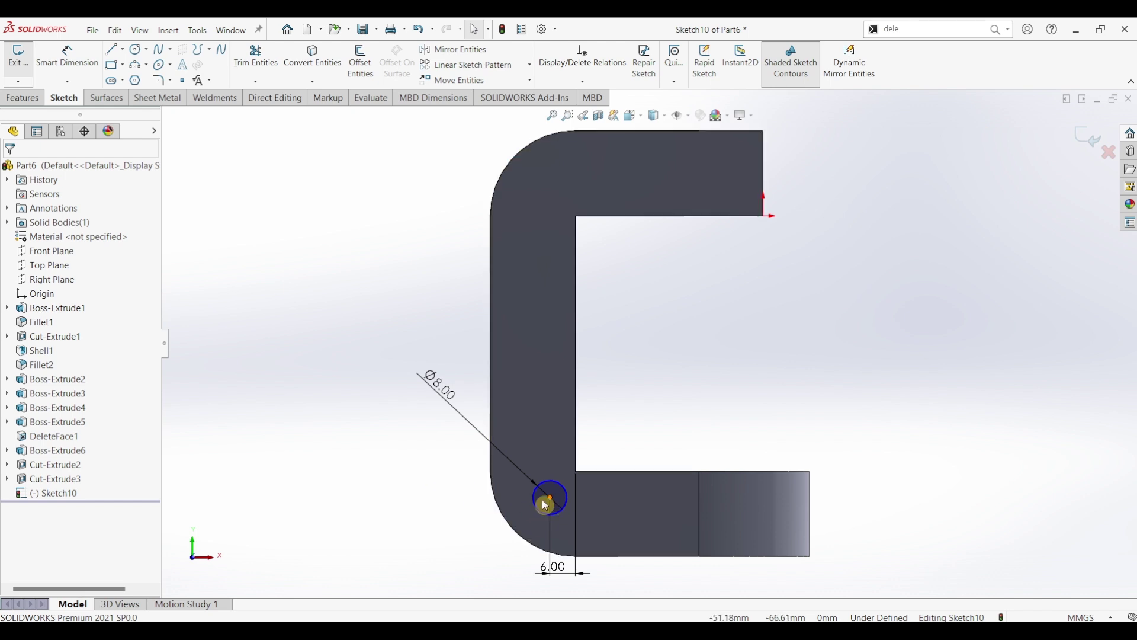
Step: Dimension the vertical distance from the circle's centre to the lower inner corner of the C-profile as 6 mm
left_click(72, 70)
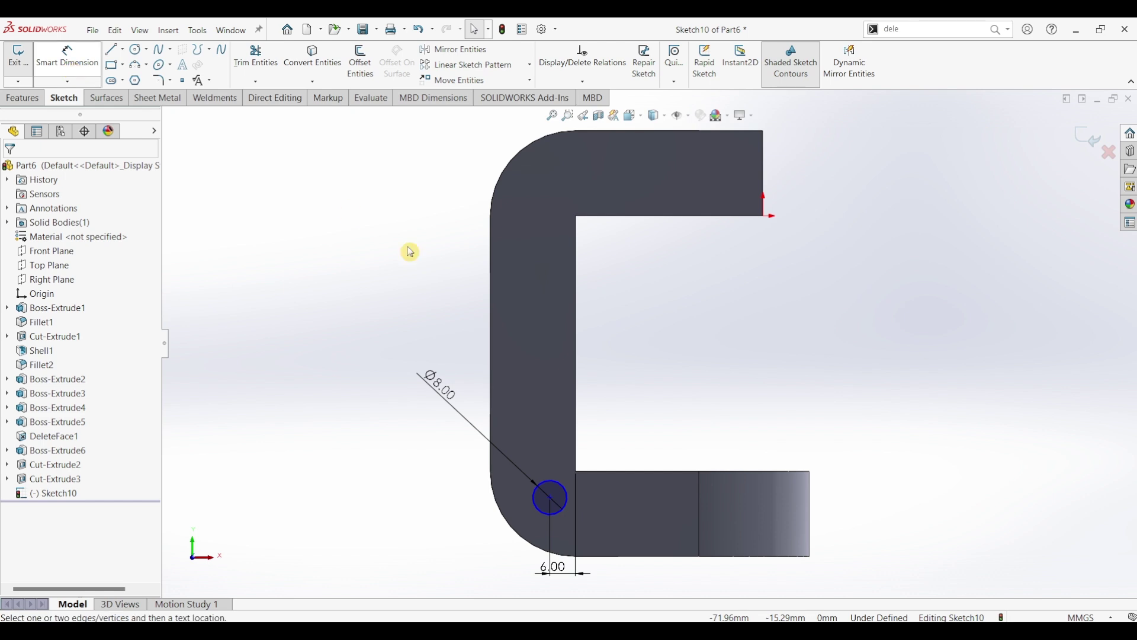
key("Escape")
left_click(550, 498)
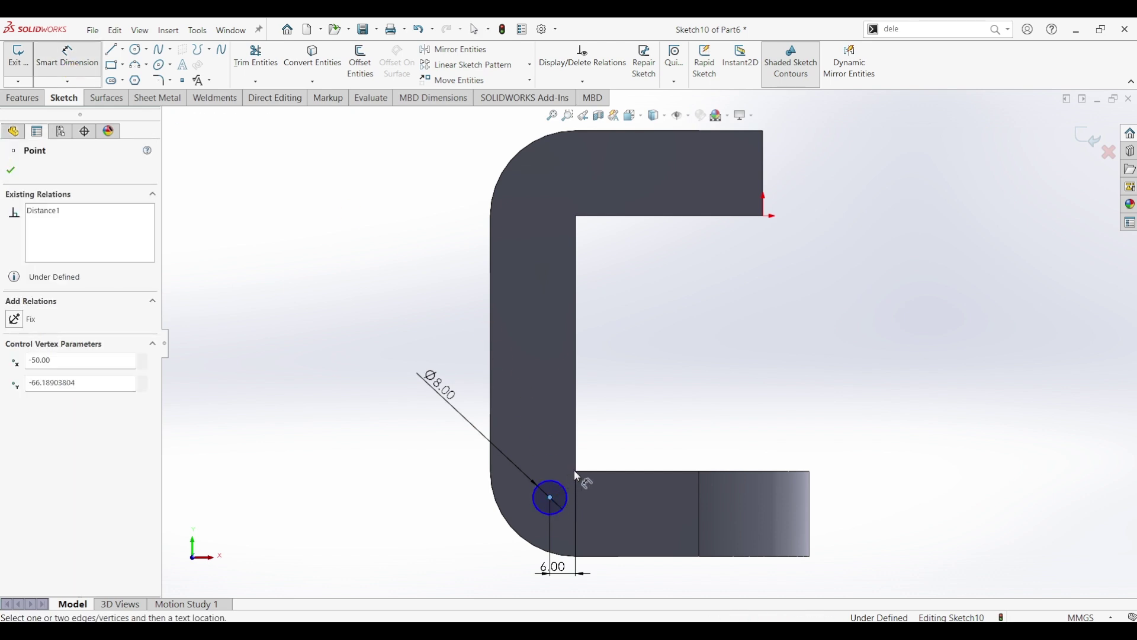
left_click(576, 472)
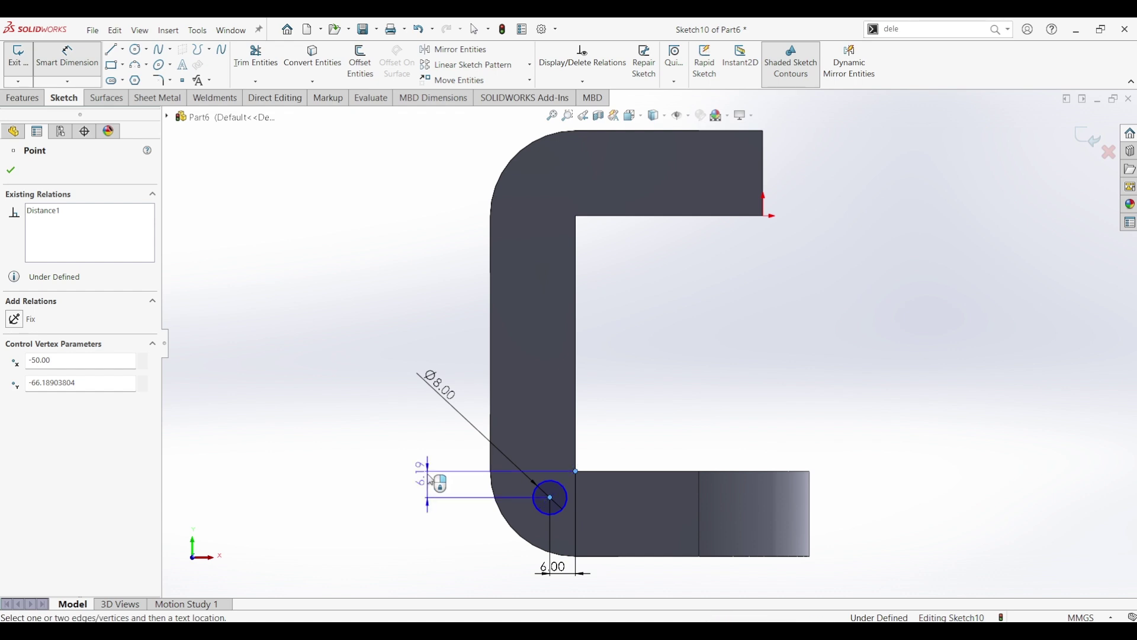
left_click(432, 482)
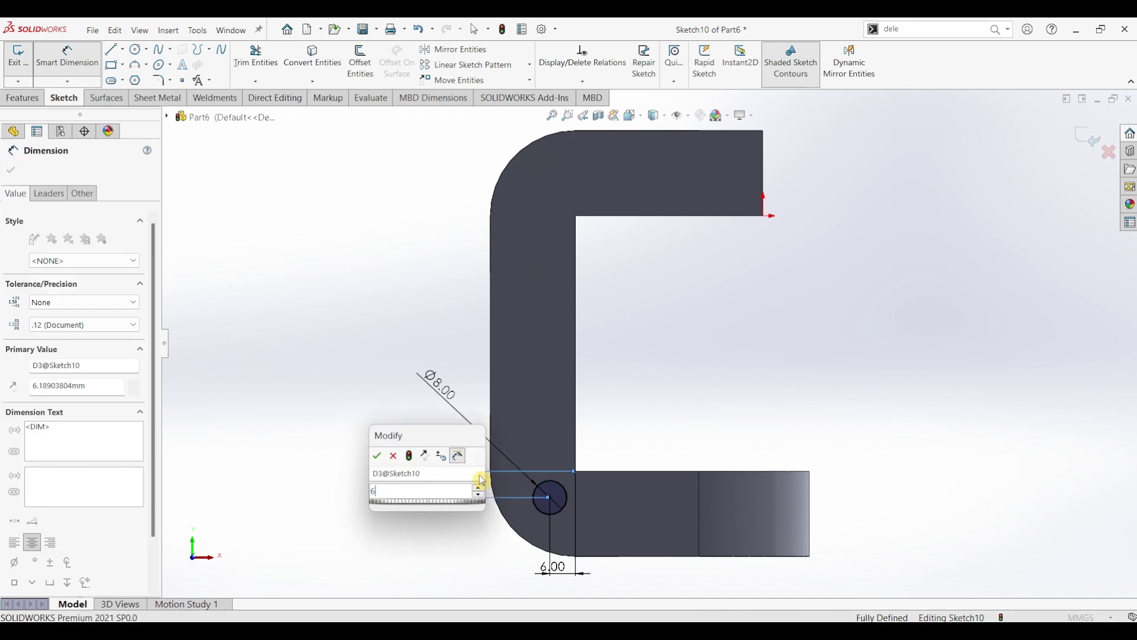
key("Return")
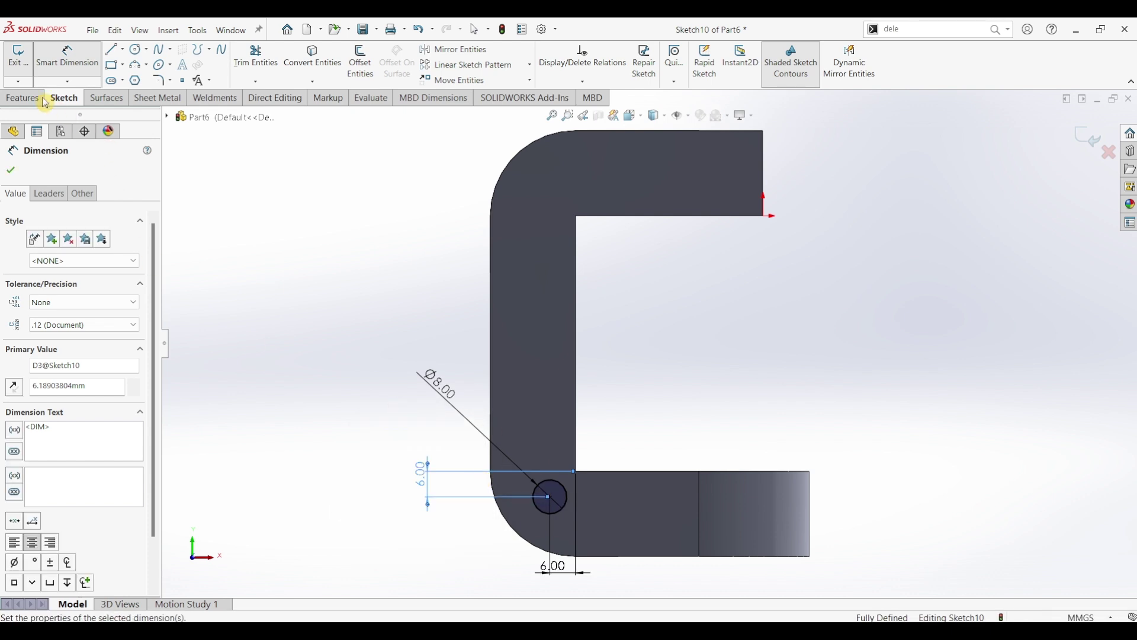
Step: Cut the 8 mm circle Through All to make a cross hole through the bracket's lower corner
left_click(22, 97)
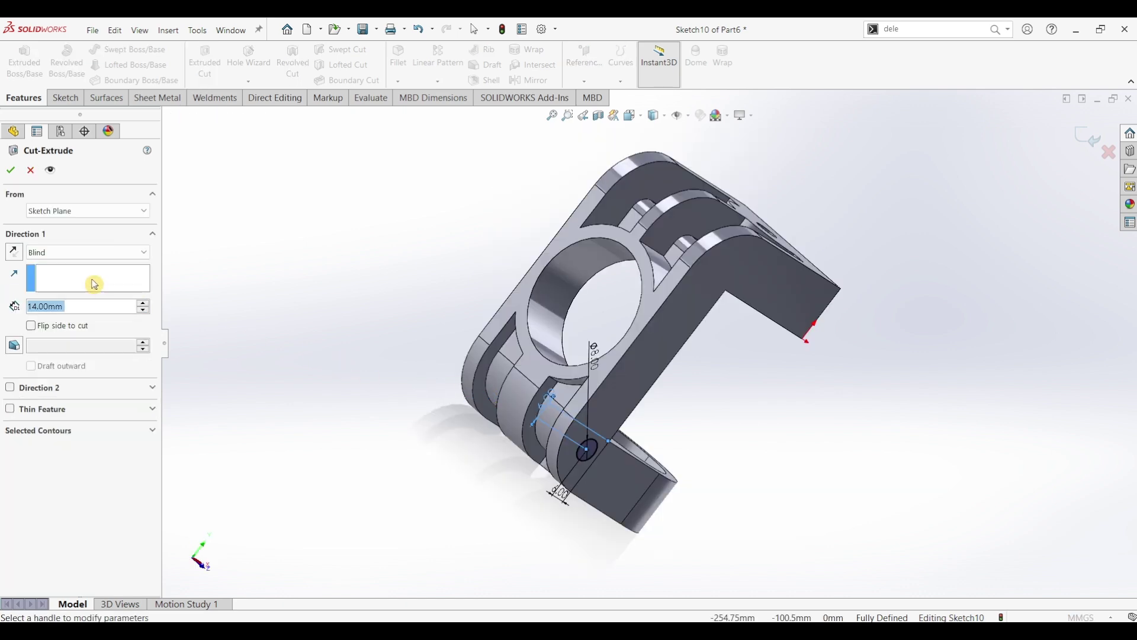
left_click(92, 252)
left_click(63, 277)
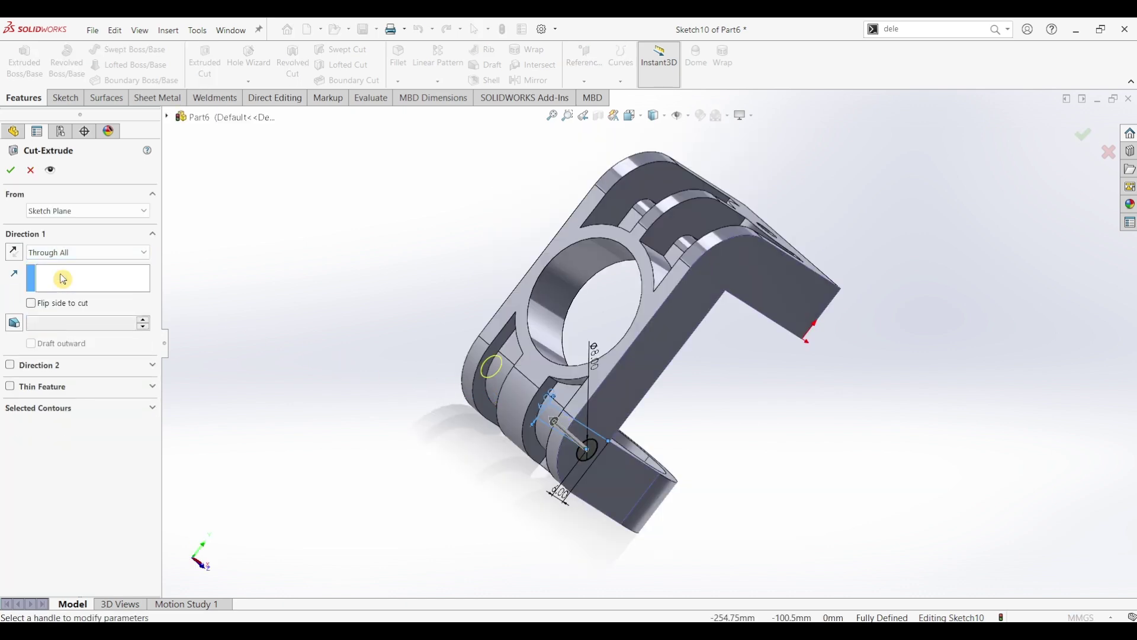
left_click(8, 170)
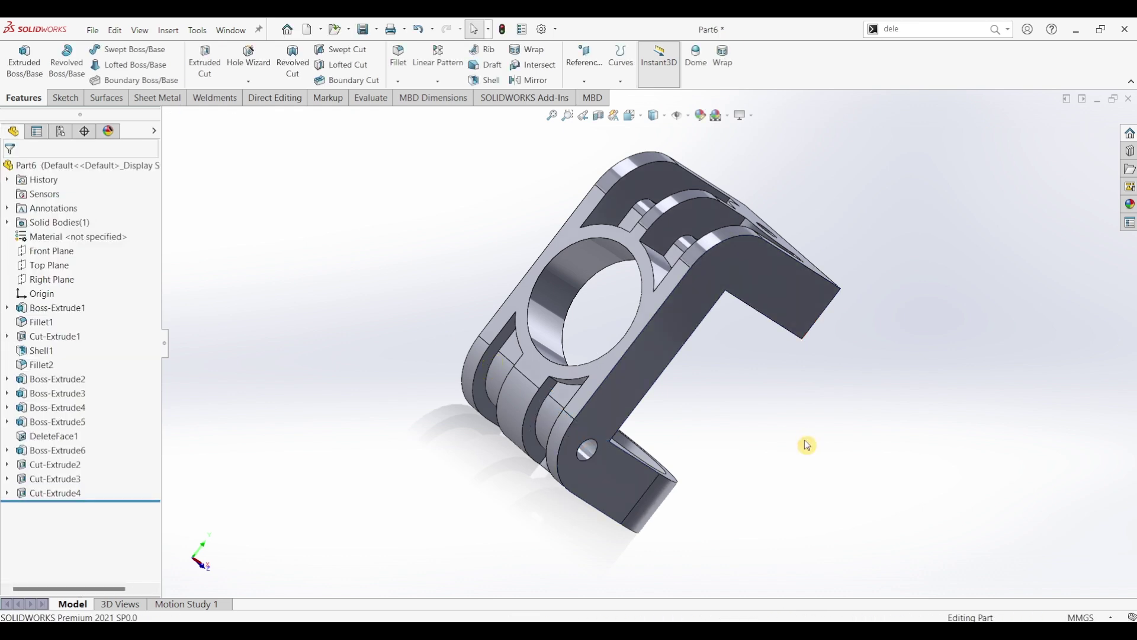
Step: Apply the polished steel appearance to the whole bracket, shown in the isometric view
key("ctrl+7")
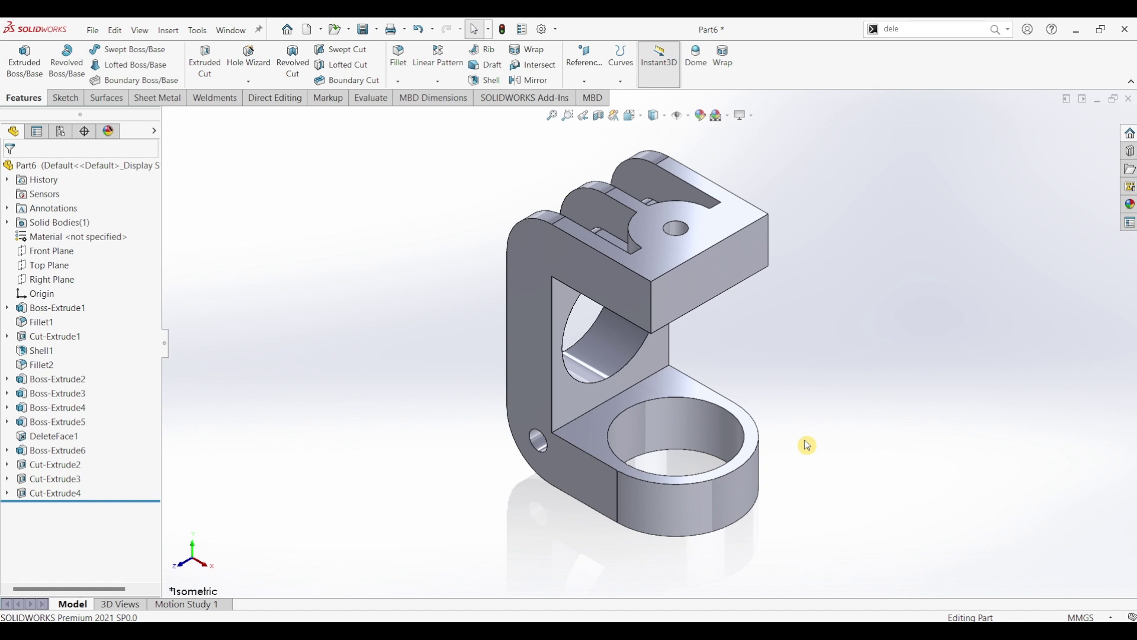
left_click(1130, 205)
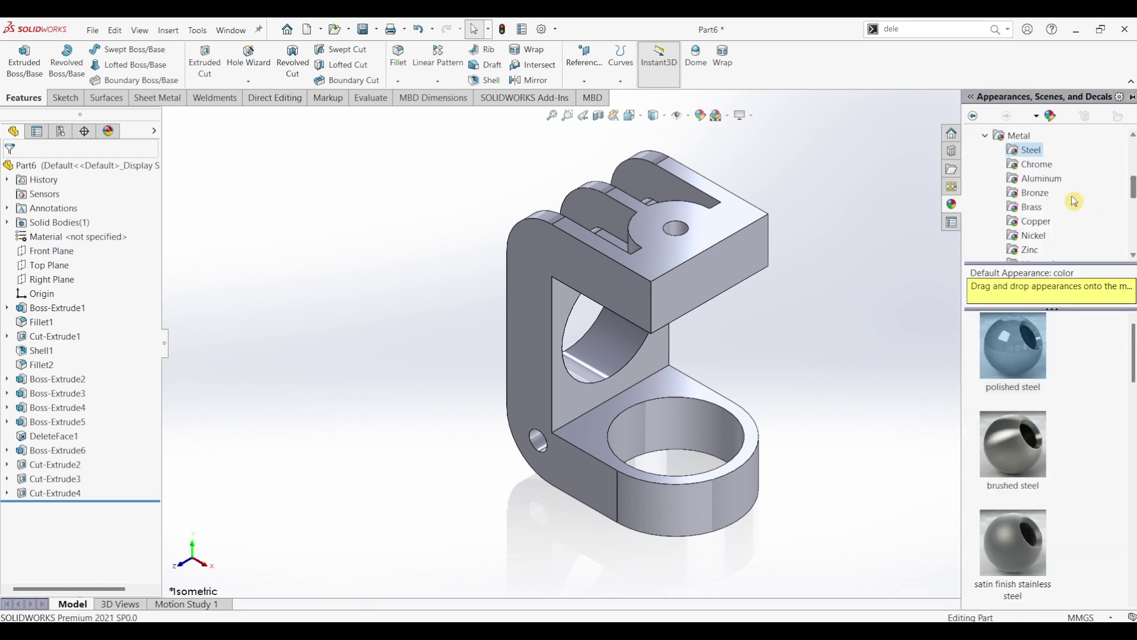
left_click(1005, 342)
left_click_drag(1005, 343, 787, 361)
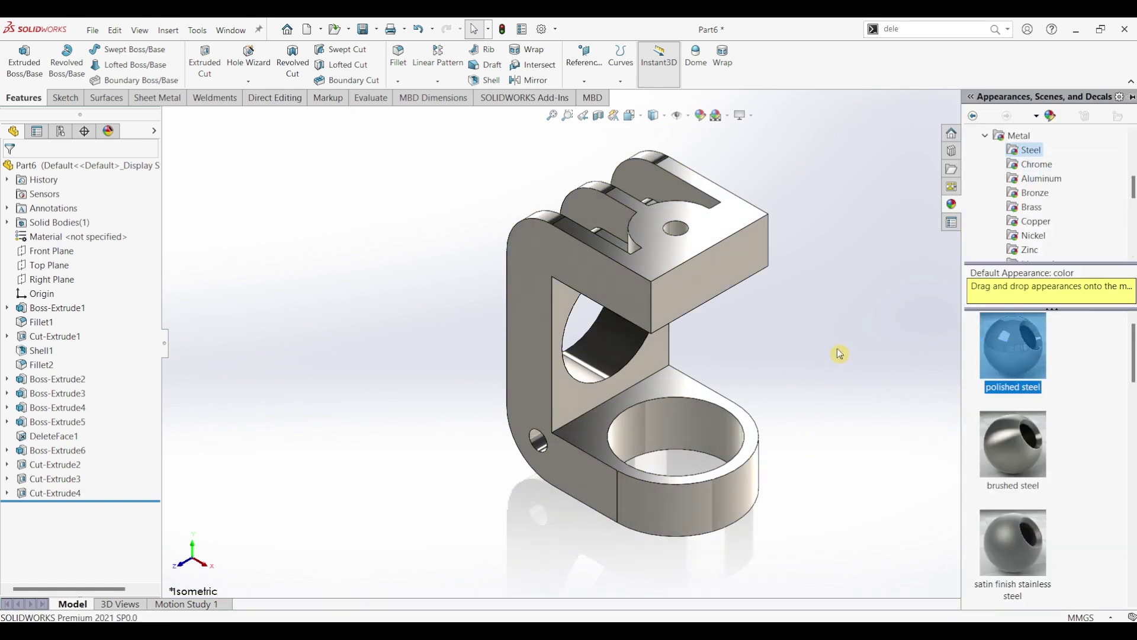
mouse_move(835, 363)
middle_mouse_down()
mouse_move(845, 360)
mouse_move(835, 361)
middle_mouse_up()
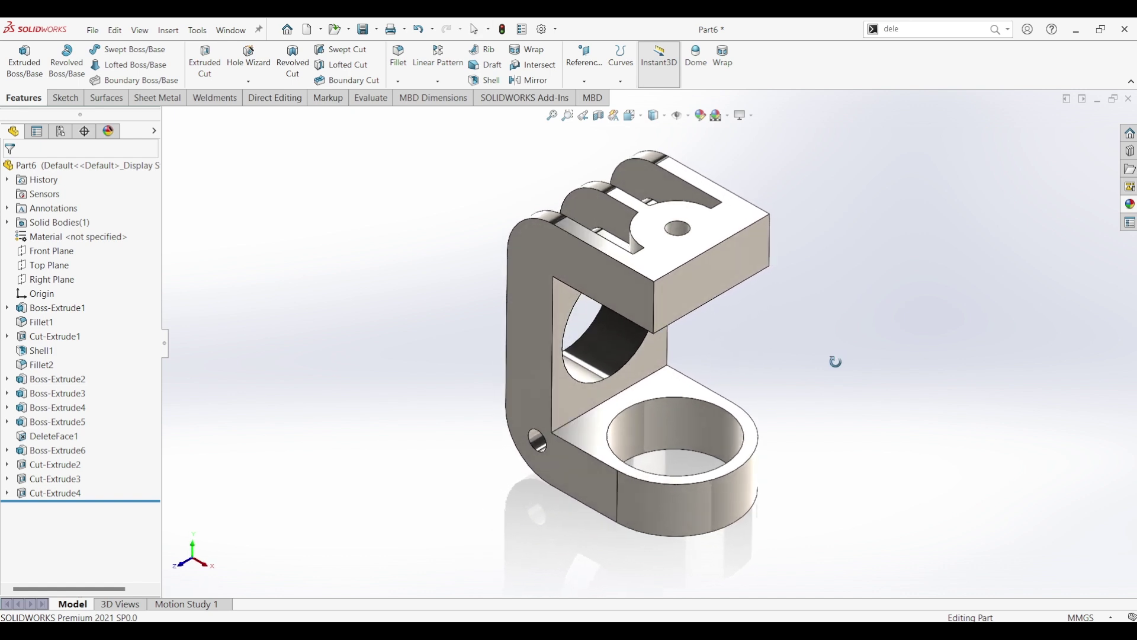